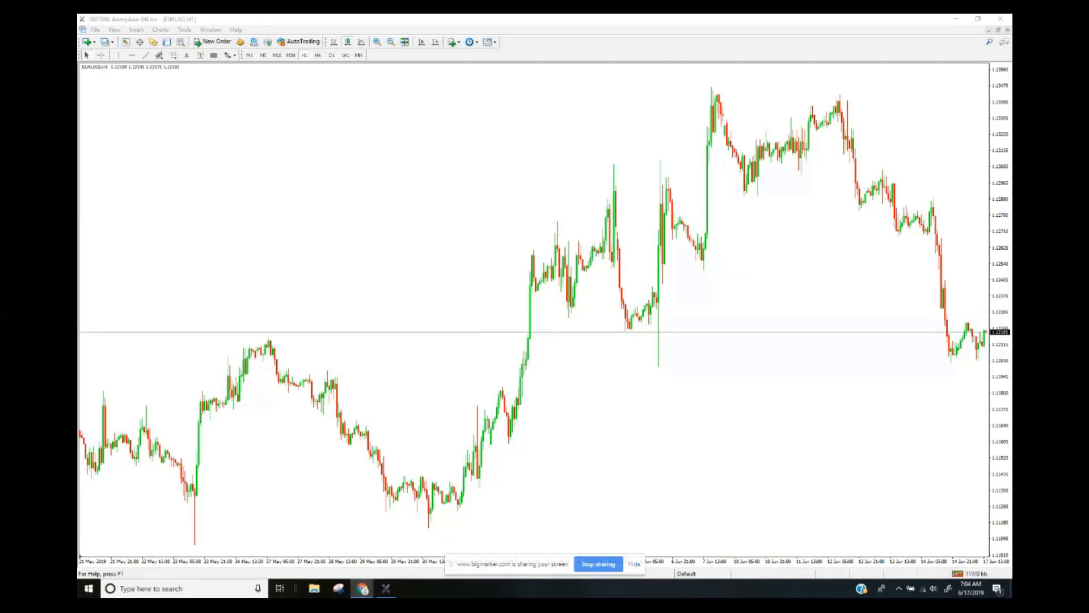
# Enlarge the EURUSD H1 candles by two zoom levels and shift the latest bar away from the chart's edge
pyautogui.click(377, 42)
pyautogui.click(376, 44)
pyautogui.moveTo(729, 236); pyautogui.dragTo(354, 242)
pyautogui.moveTo(692, 237); pyautogui.dragTo(513, 238)
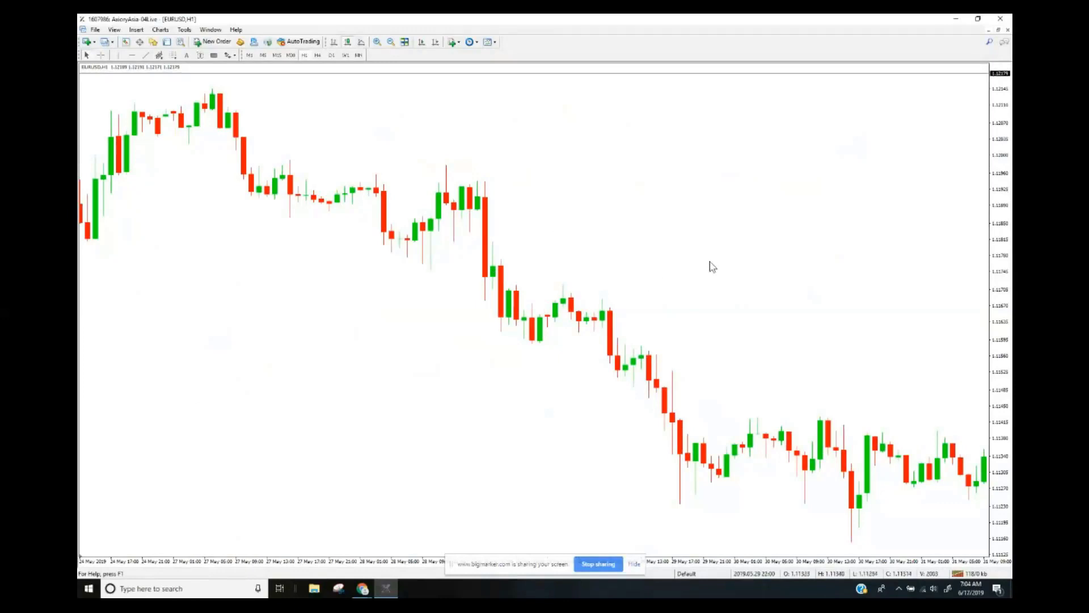
pyautogui.scroll(-5, 768, 275)
pyautogui.scroll(-10, 779, 269)
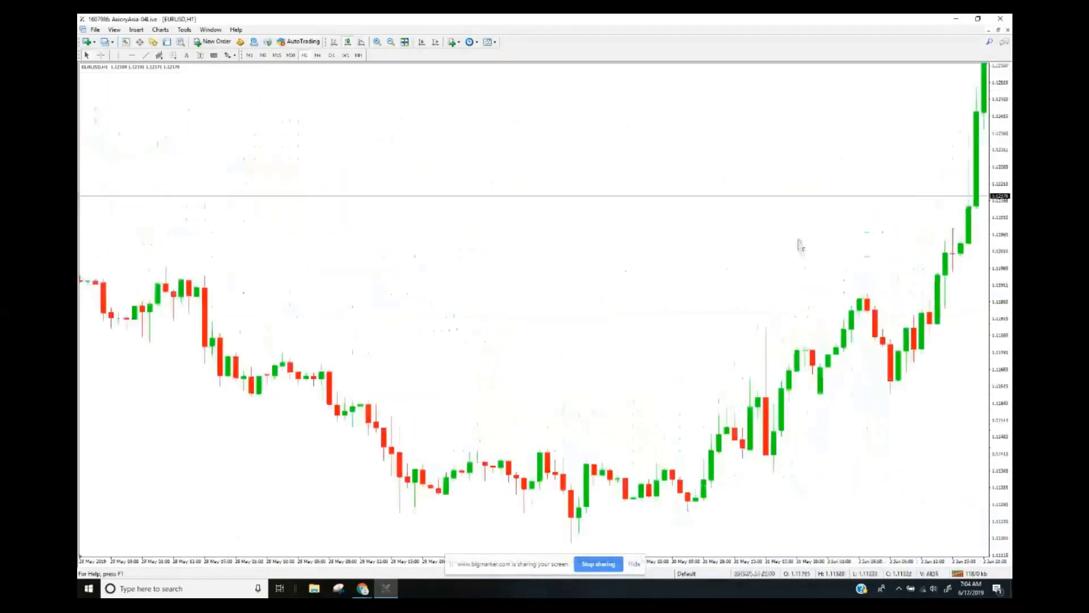
pyautogui.scroll(-6, 821, 252)
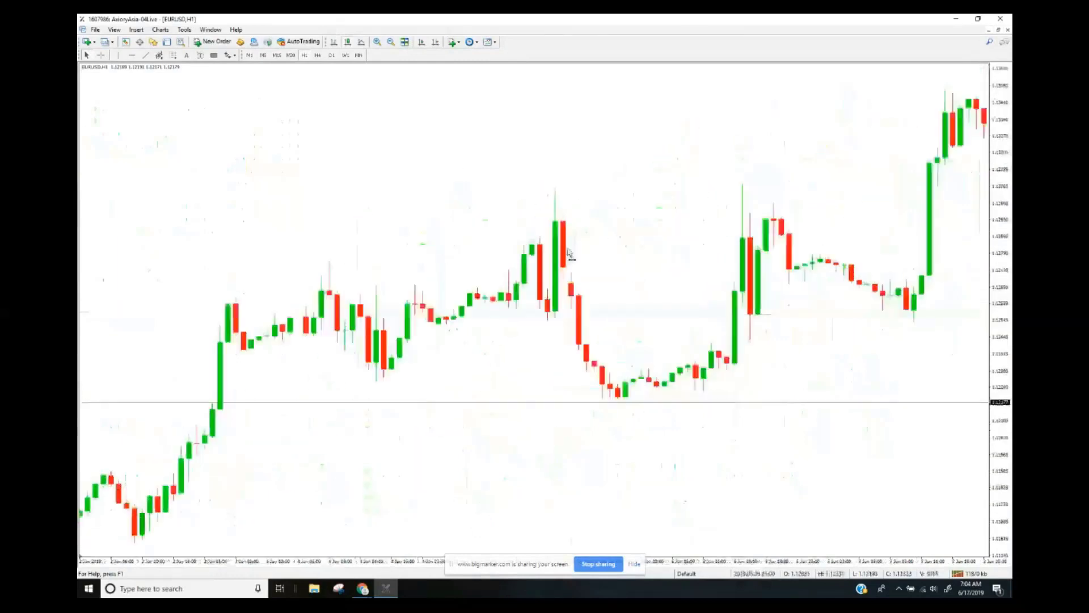
pyautogui.click(436, 42)
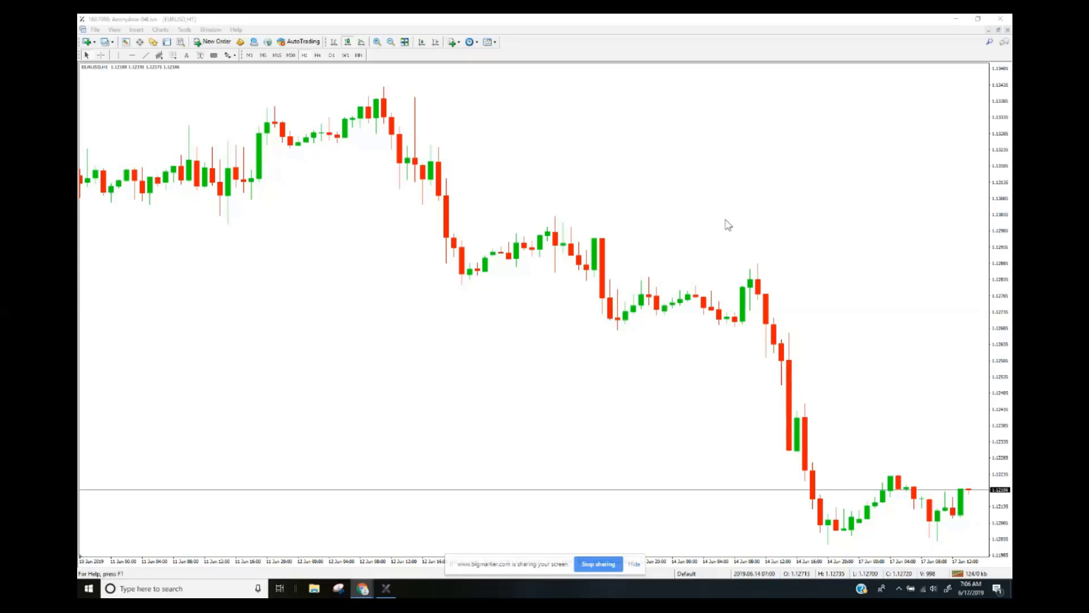
# Add a Relative Strength Index with period 14 applied to Close, fixed range 0 to 100, and levels 30 and 70
pyautogui.click(454, 43)
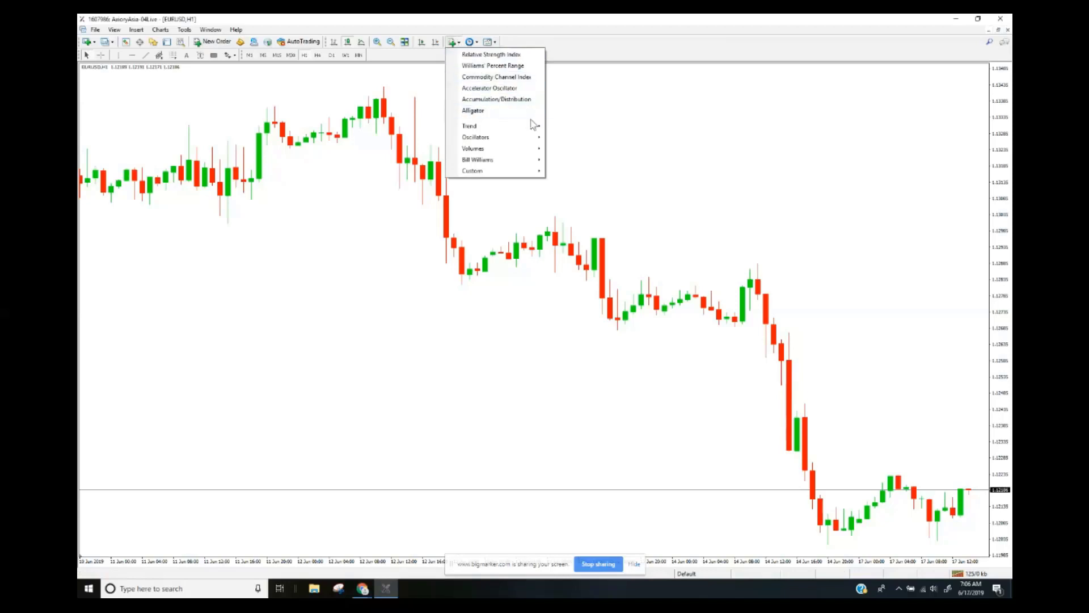
pyautogui.moveTo(528, 127)
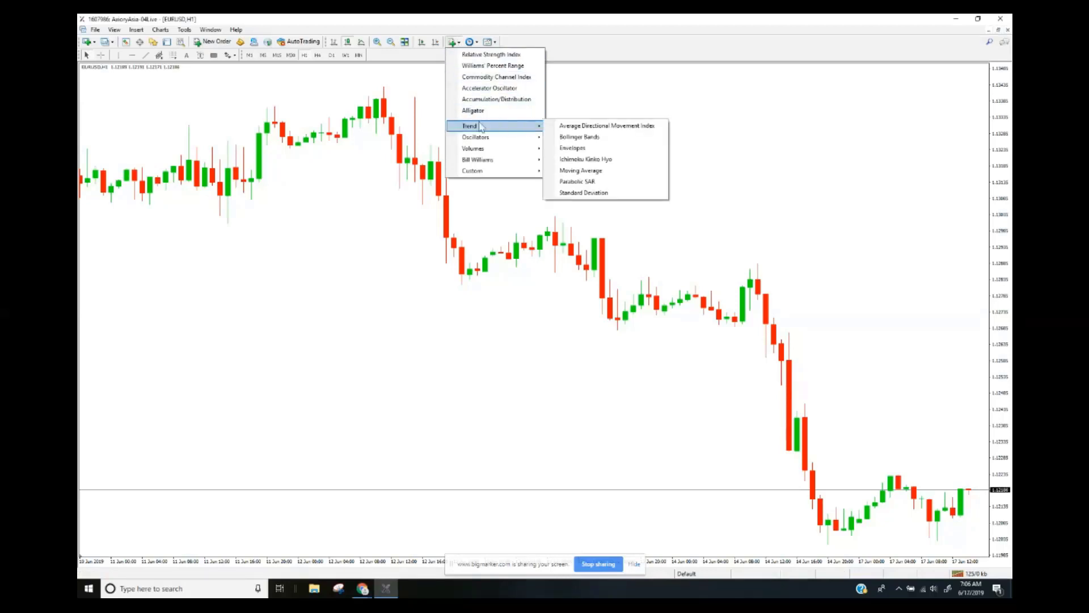
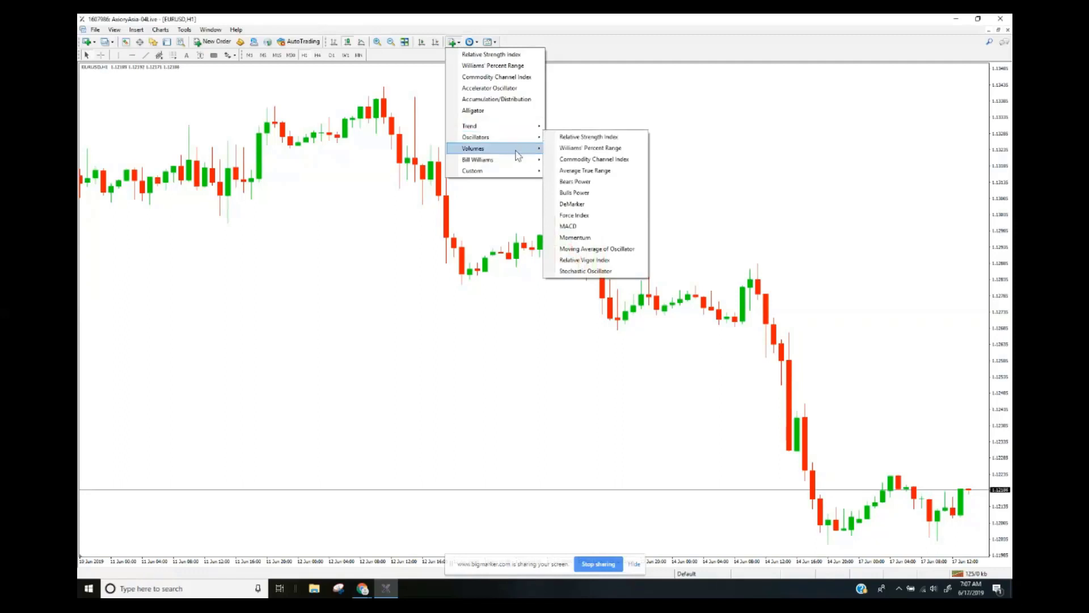
pyautogui.moveTo(517, 154)
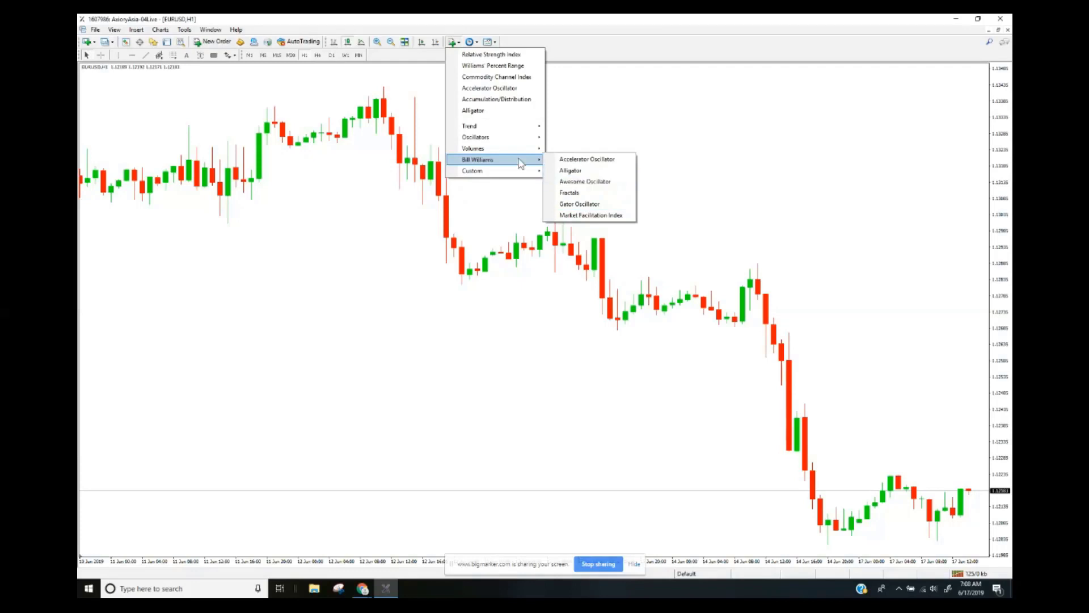
pyautogui.moveTo(474, 152)
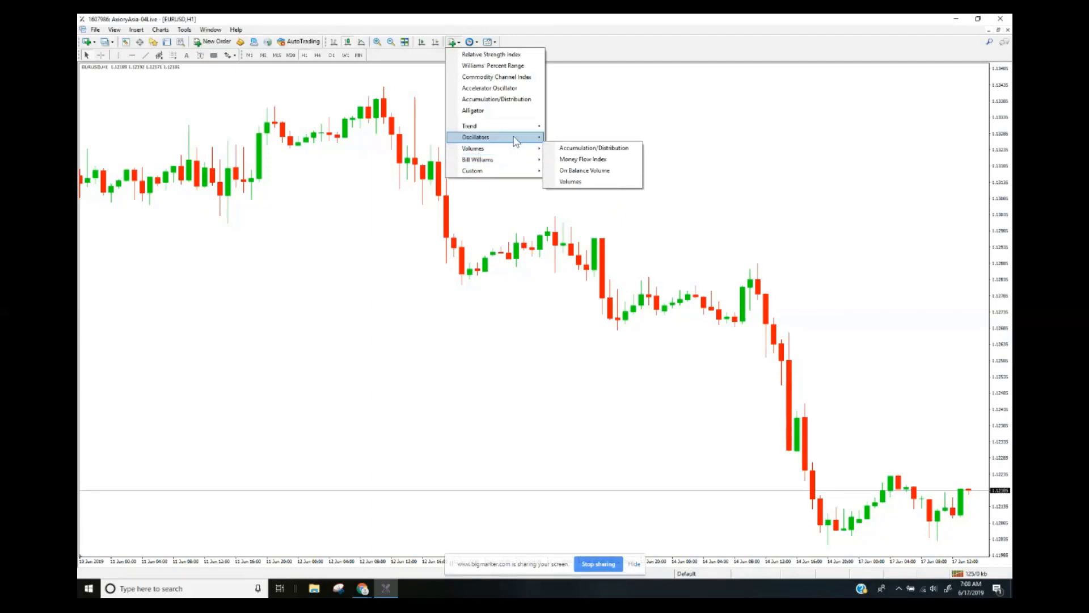
pyautogui.moveTo(514, 142)
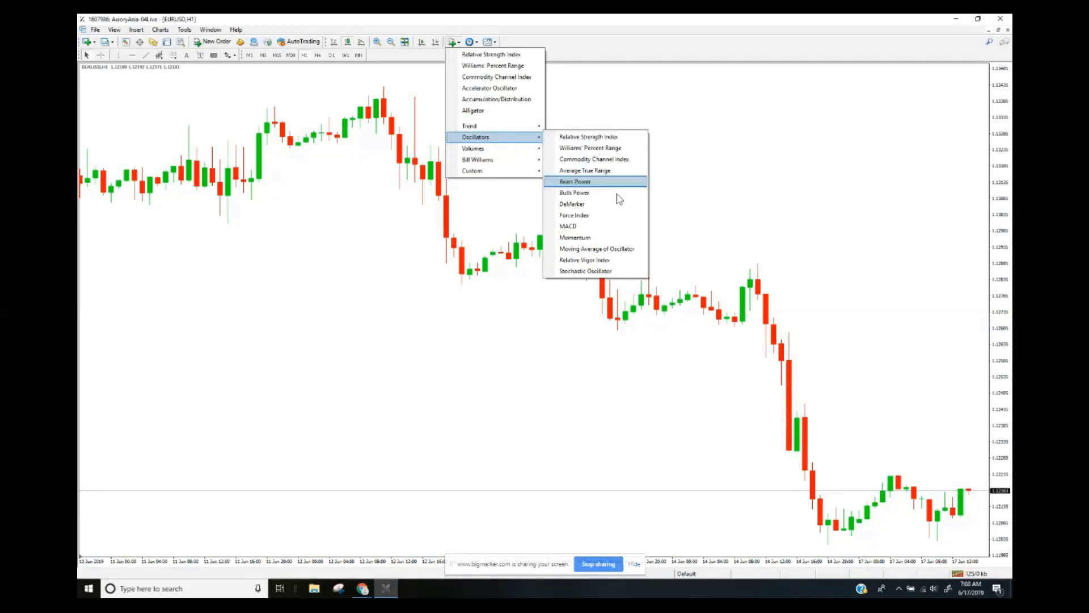
pyautogui.click(590, 137)
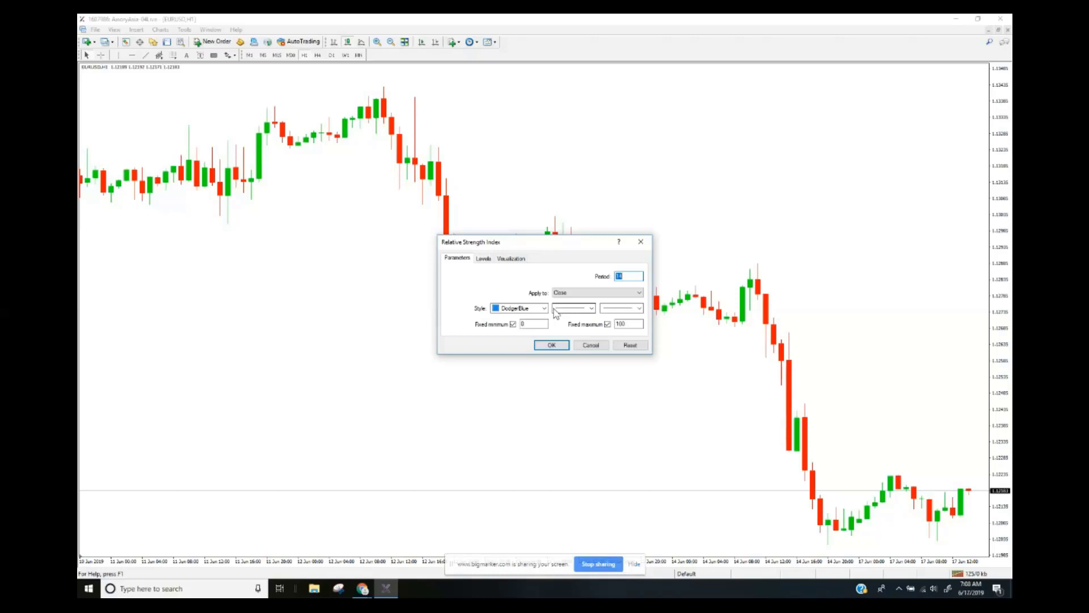
pyautogui.click(532, 326)
pyautogui.press('Tab')
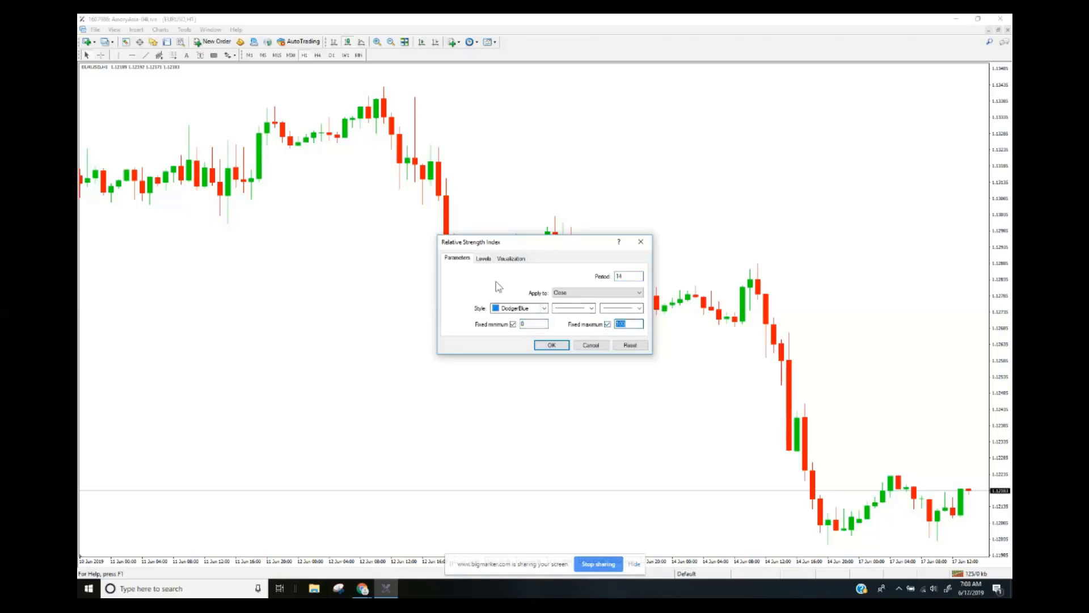
pyautogui.click(483, 258)
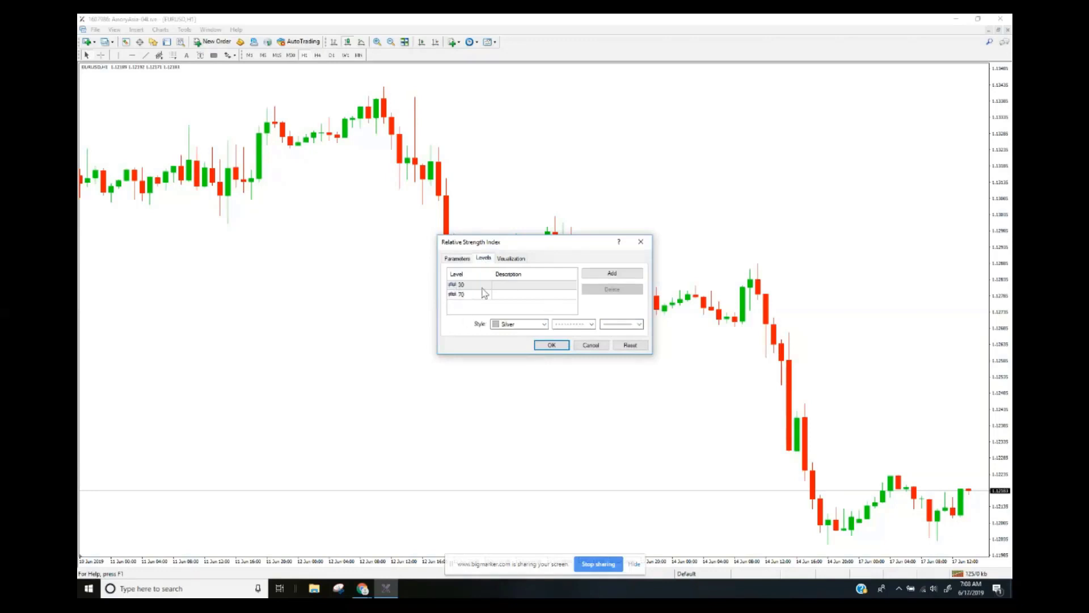
pyautogui.click(550, 346)
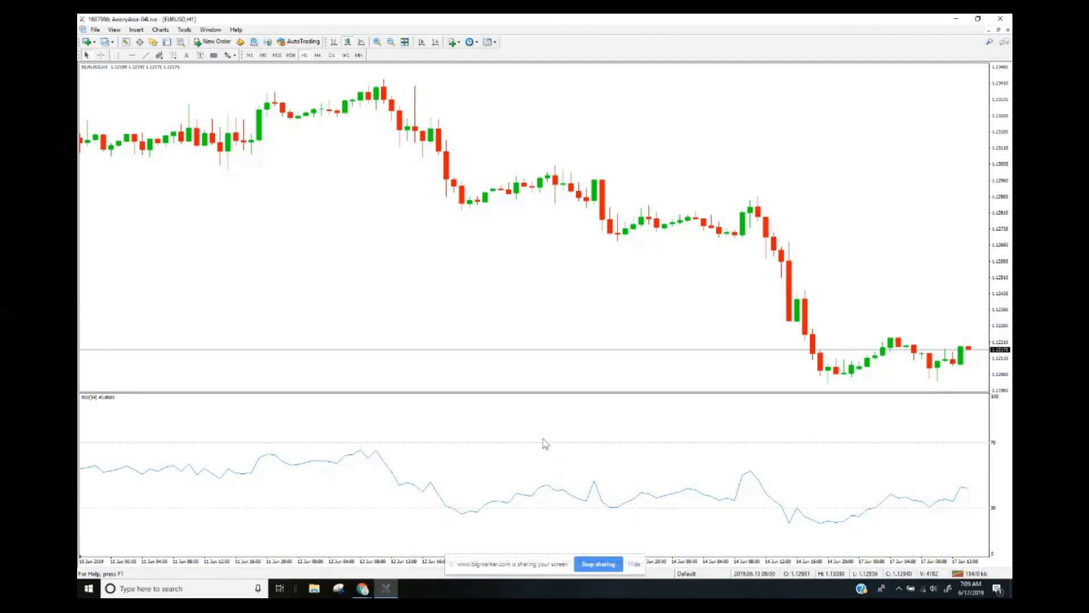
# Place a vertical line at the 12 June low where RSI dips below 30, and measure the rebound to the next high
pyautogui.click(118, 55)
pyautogui.click(461, 202)
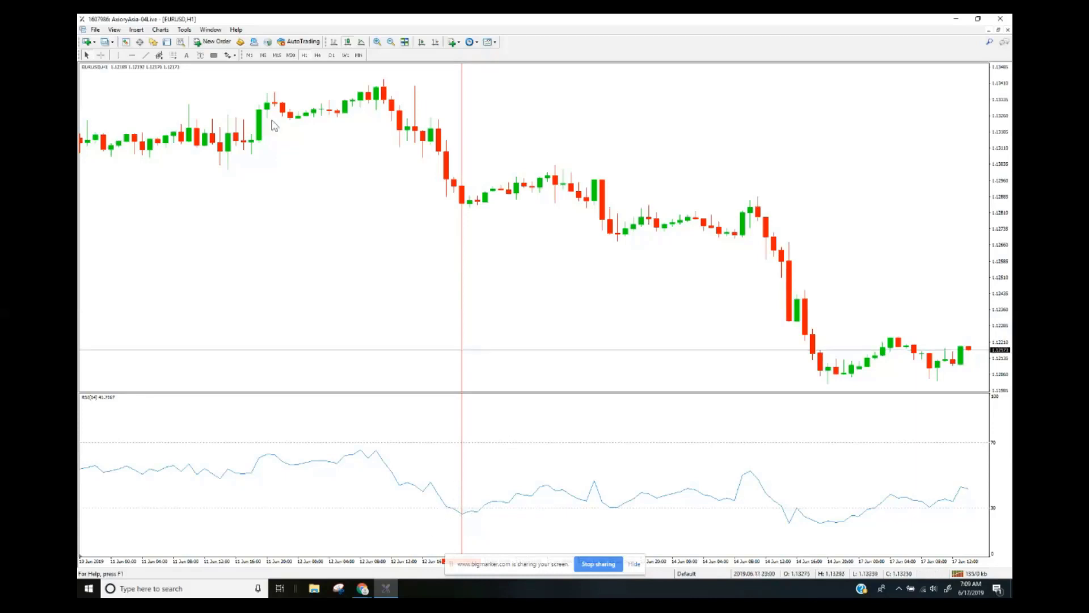
pyautogui.click(100, 55)
pyautogui.moveTo(462, 205); pyautogui.dragTo(558, 170)
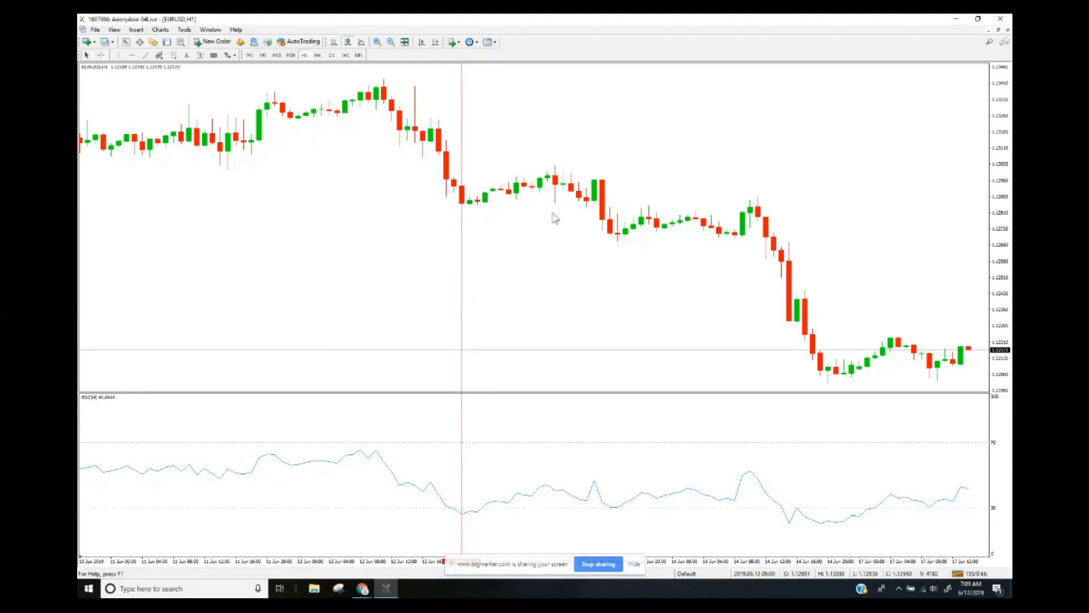
pyautogui.click(101, 55)
pyautogui.moveTo(466, 204); pyautogui.dragTo(560, 168)
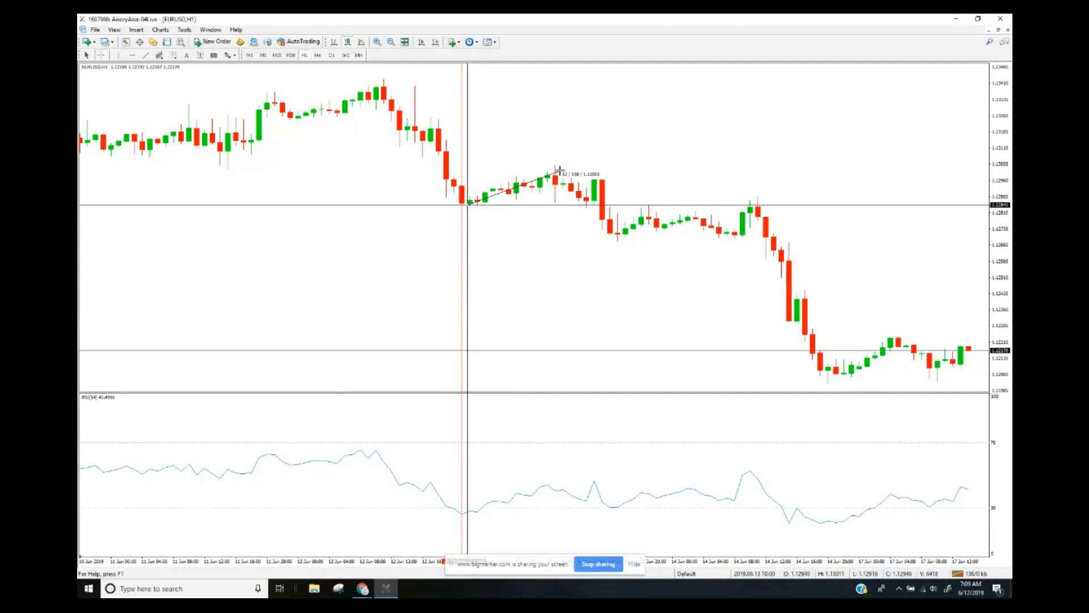
pyautogui.moveTo(559, 171); pyautogui.dragTo(560, 171)
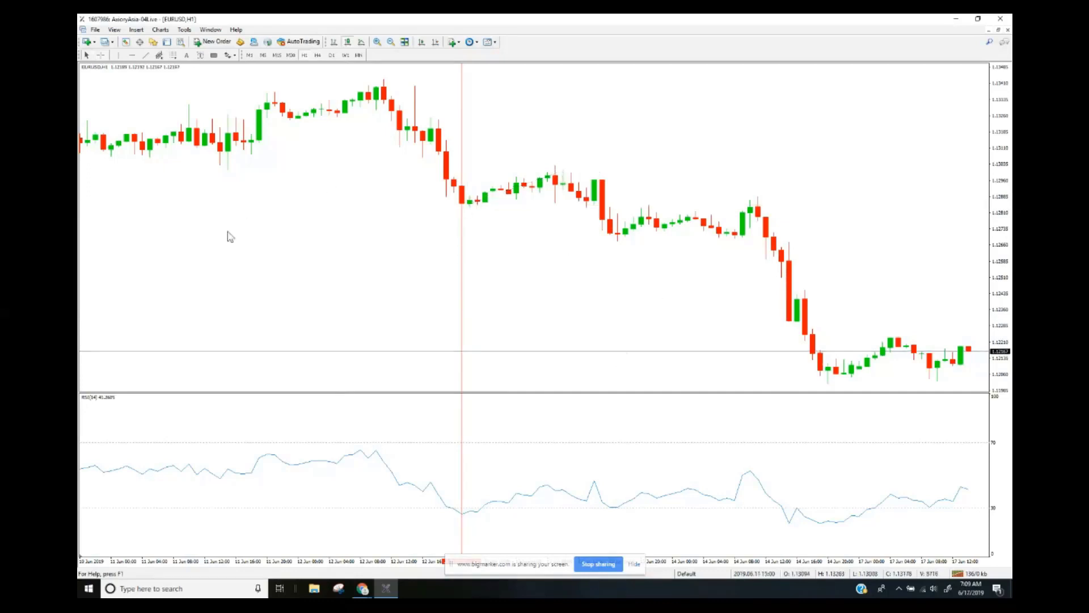
# Measure the price decline from the 7 June peak, where RSI is above 70, to the 10 June low
pyautogui.moveTo(229, 262); pyautogui.dragTo(277, 271)
pyautogui.scroll(10, 299, 267)
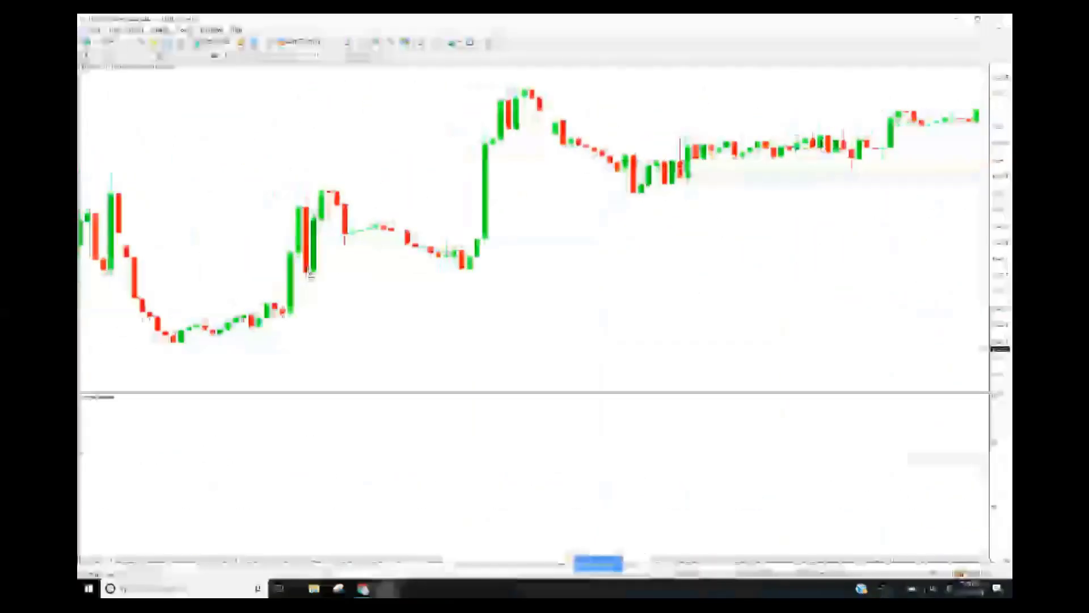
pyautogui.click(101, 55)
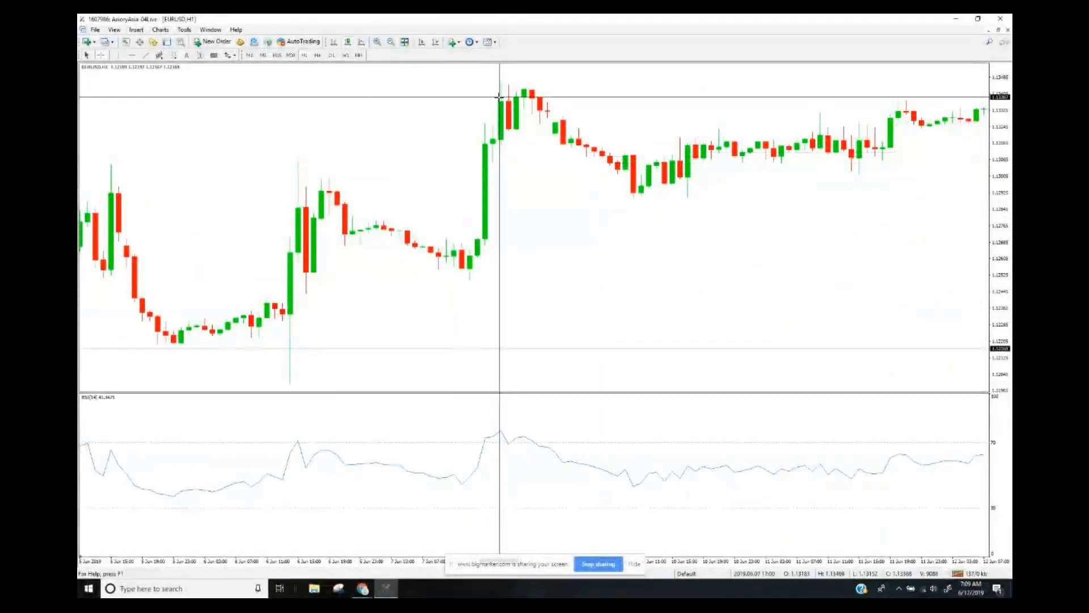
pyautogui.moveTo(501, 84); pyautogui.dragTo(631, 199)
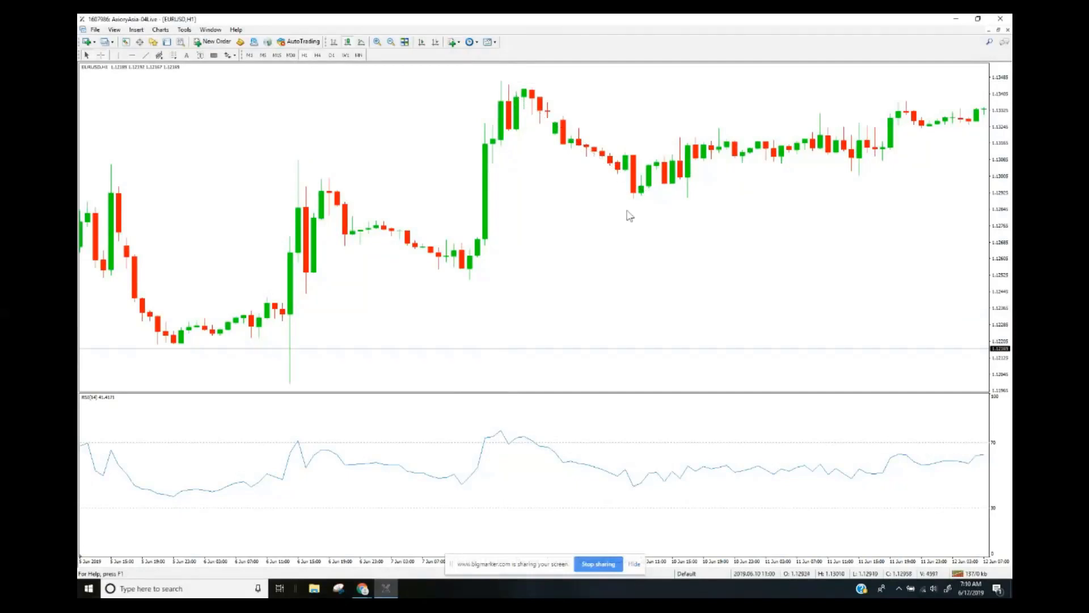
# Measure the price drop following the 6 June spike where RSI touches the 70 level
pyautogui.scroll(5, 340, 238)
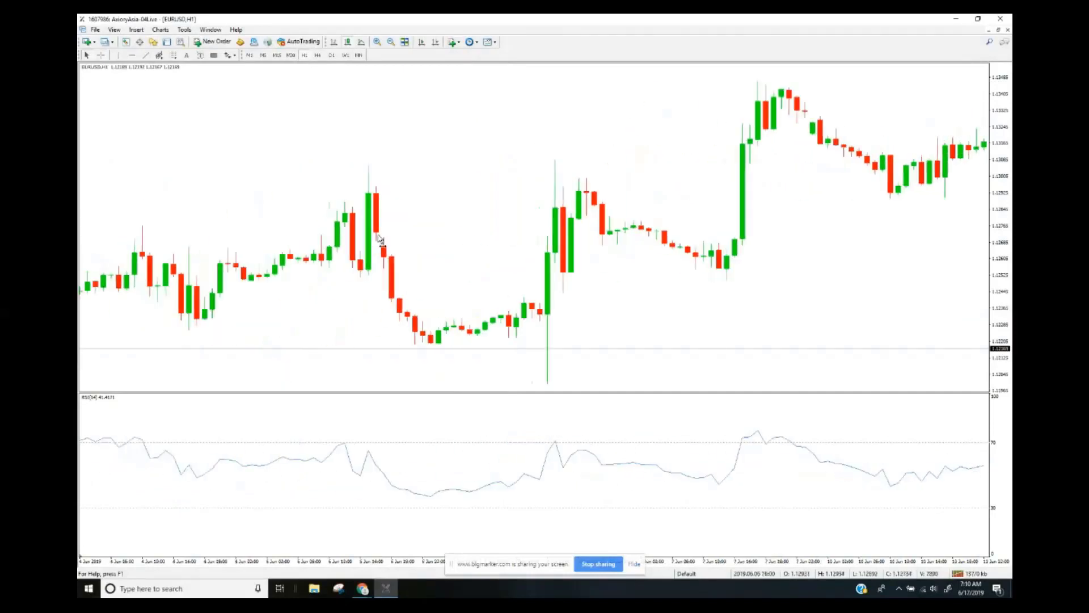
pyautogui.middleClick(554, 369)
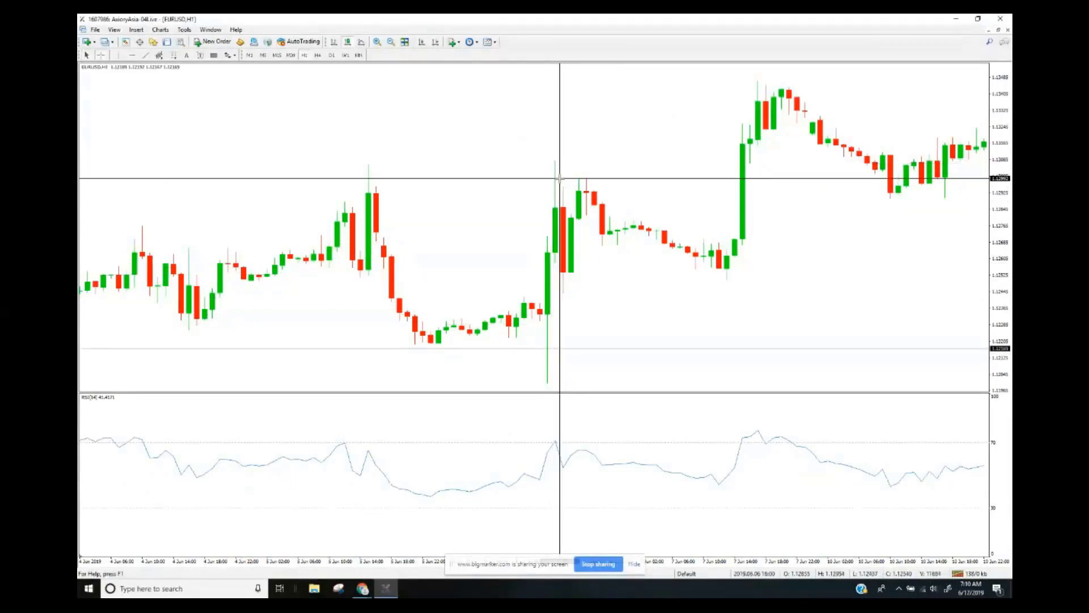
pyautogui.moveTo(560, 179); pyautogui.dragTo(570, 291)
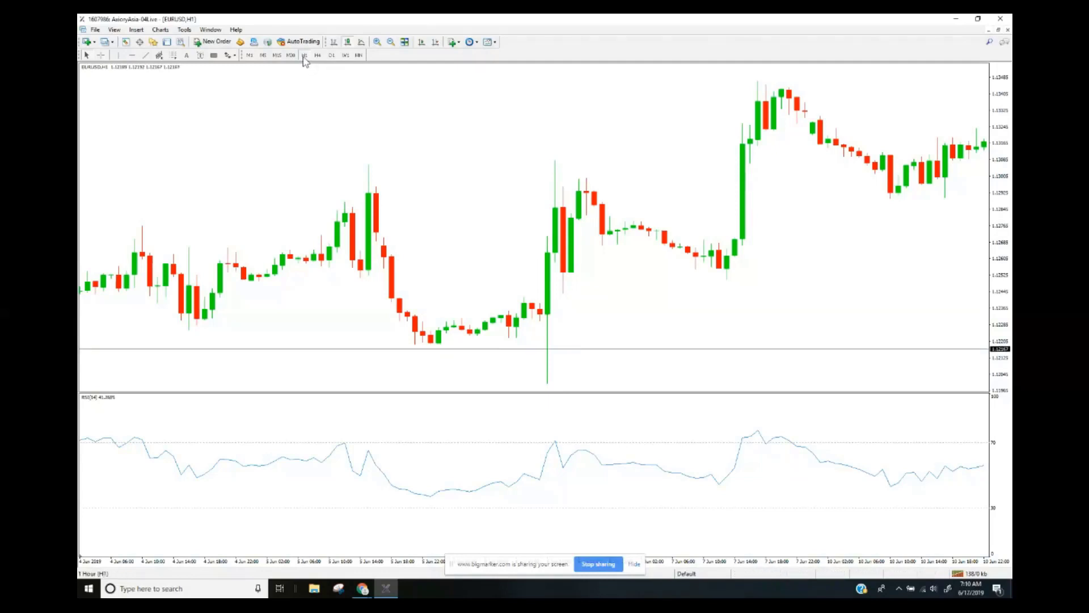
# Switch the EURUSD chart to the Daily timeframe and delete the vertical line
pyautogui.click(332, 55)
pyautogui.press('End')
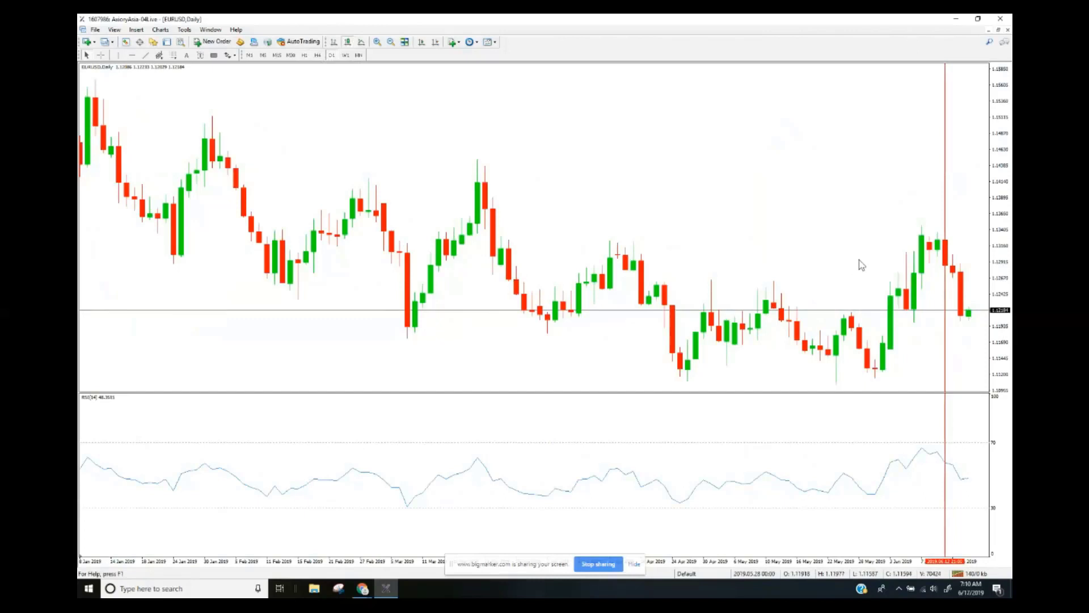
pyautogui.rightClick(946, 170)
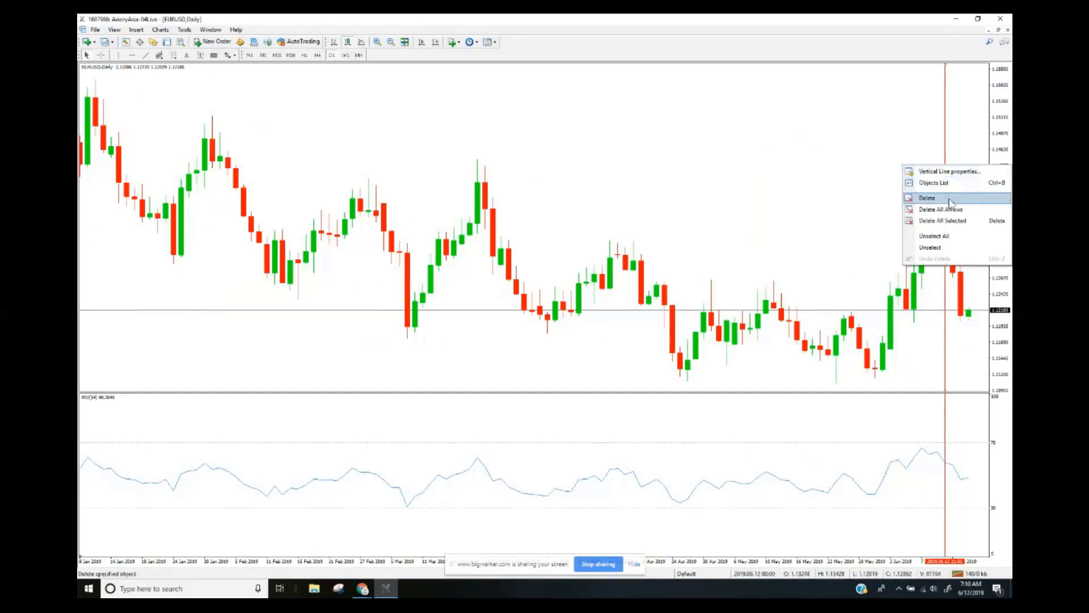
pyautogui.click(922, 198)
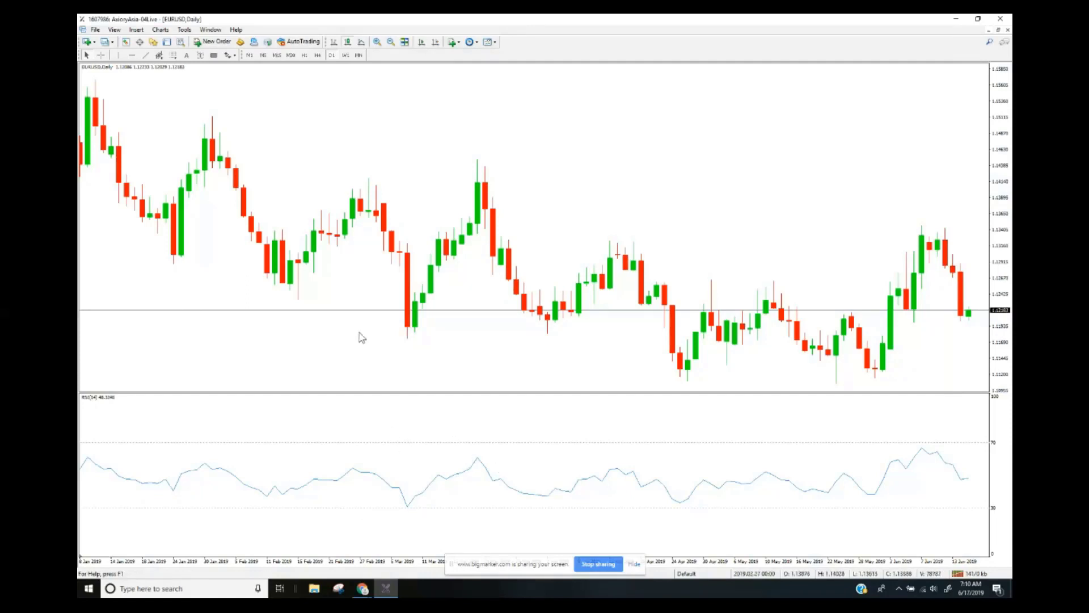
# Find the mid-August 2018 oversold RSI low on the daily chart and measure the rise to the late-August high
pyautogui.scroll(10, 238, 260)
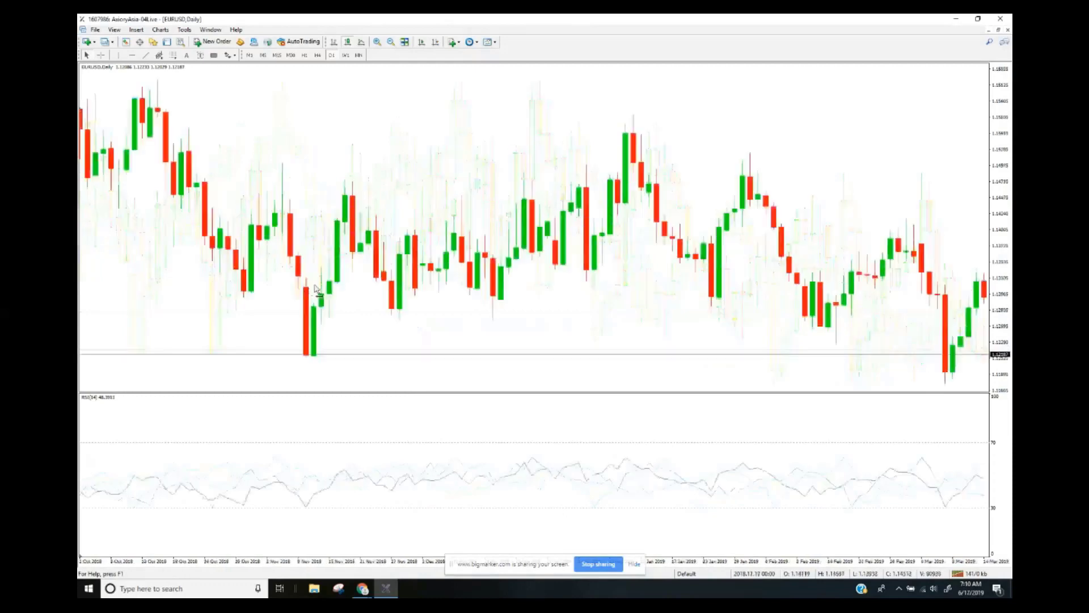
pyautogui.scroll(5, 316, 290)
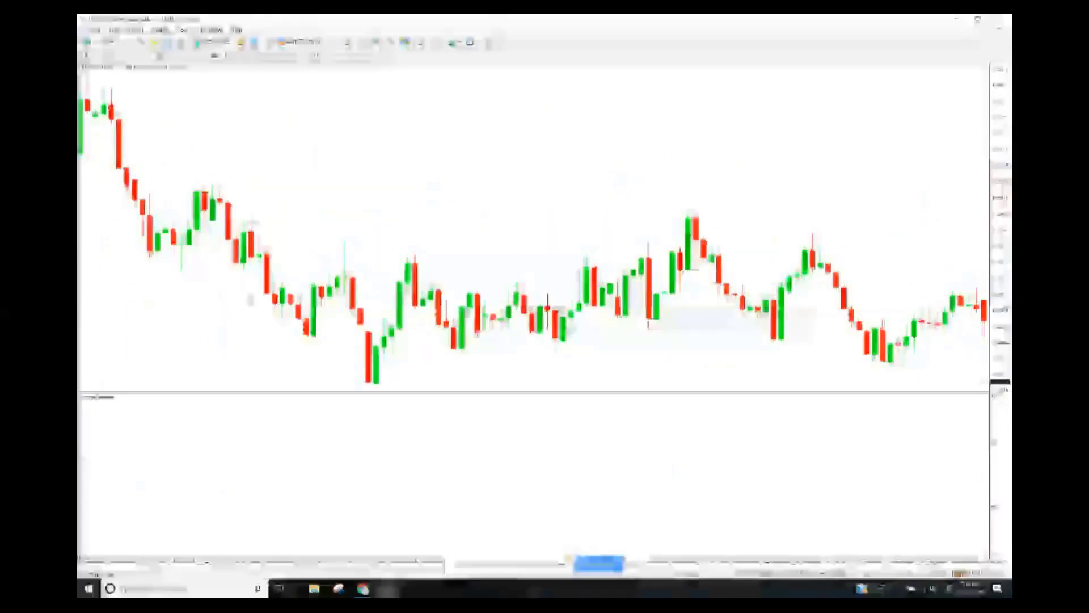
pyautogui.scroll(6, 322, 301)
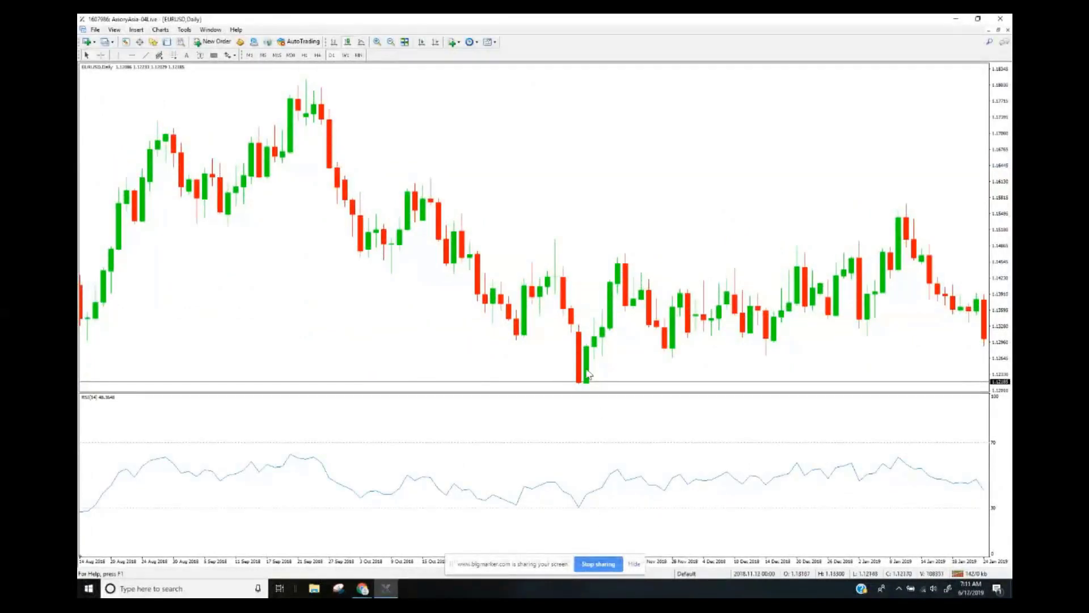
pyautogui.scroll(3, 377, 325)
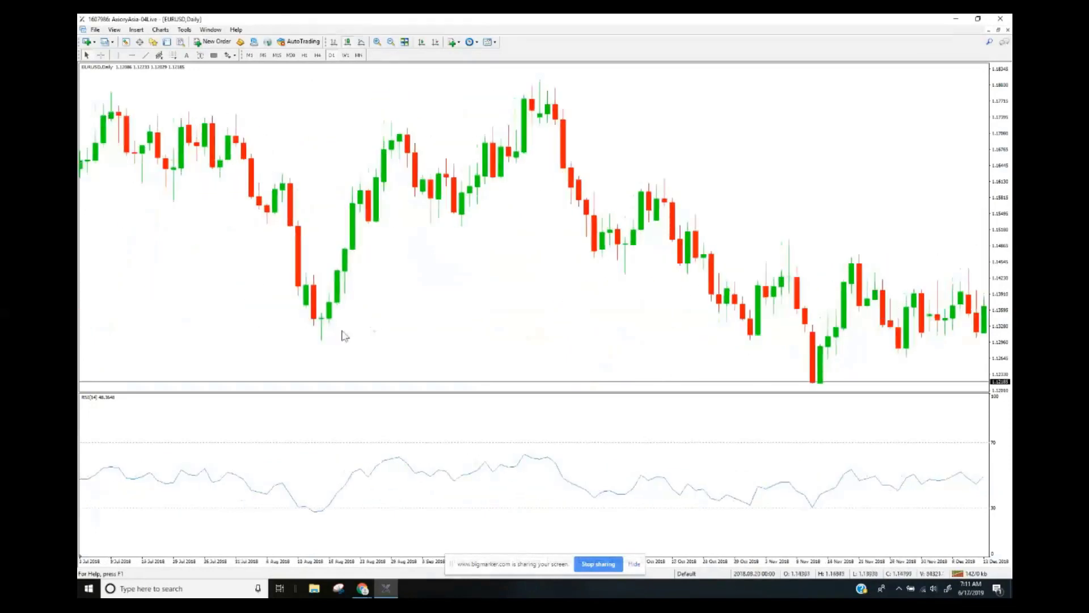
pyautogui.middleClick(342, 330)
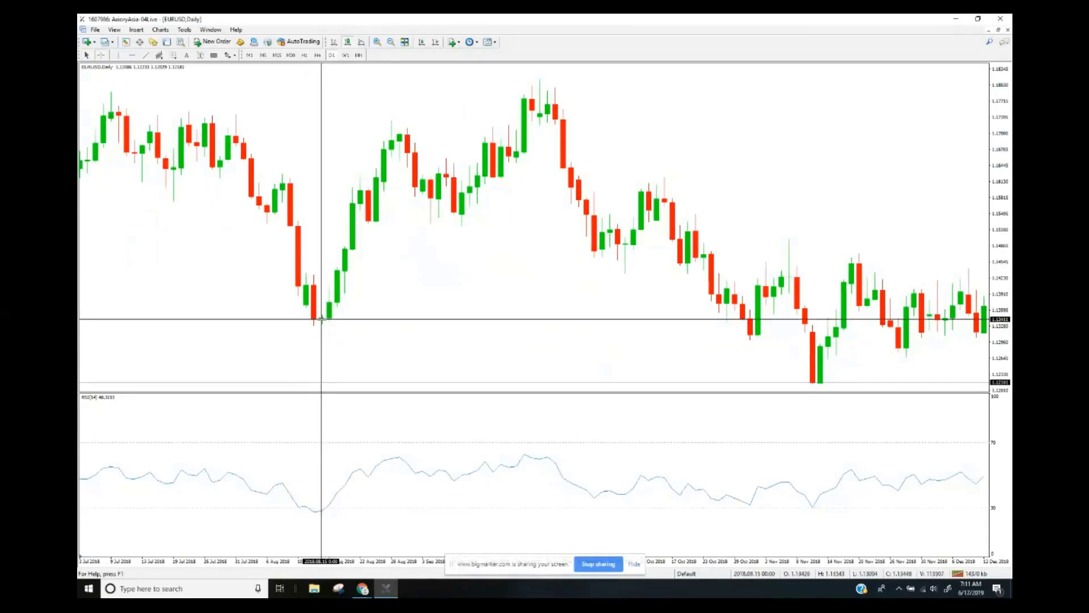
pyautogui.moveTo(321, 320)
pyautogui.moveTo(321, 320); pyautogui.dragTo(407, 126)
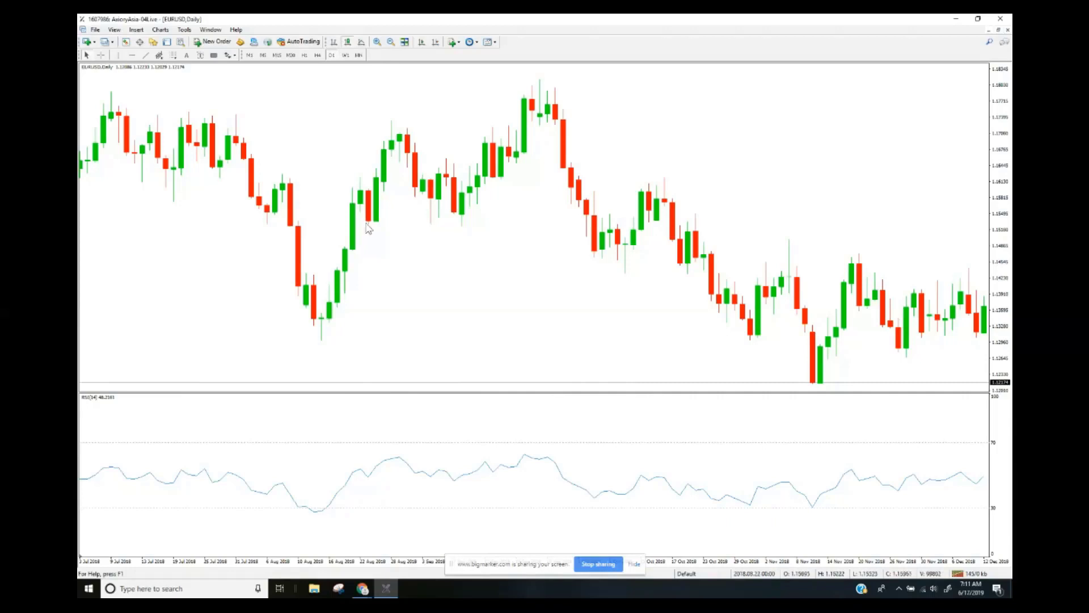
# Switch the EURUSD chart to the M1 timeframe and measure the rise from the candle after the 14 June oversold RSI dip to the subsequent peak
pyautogui.click(250, 55)
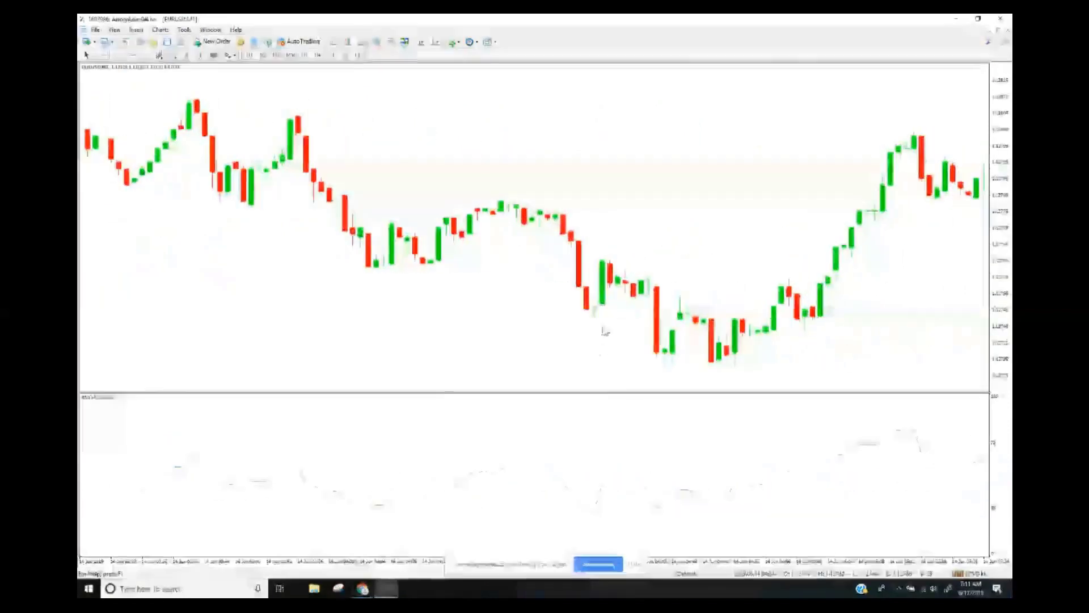
pyautogui.middleClick(596, 311)
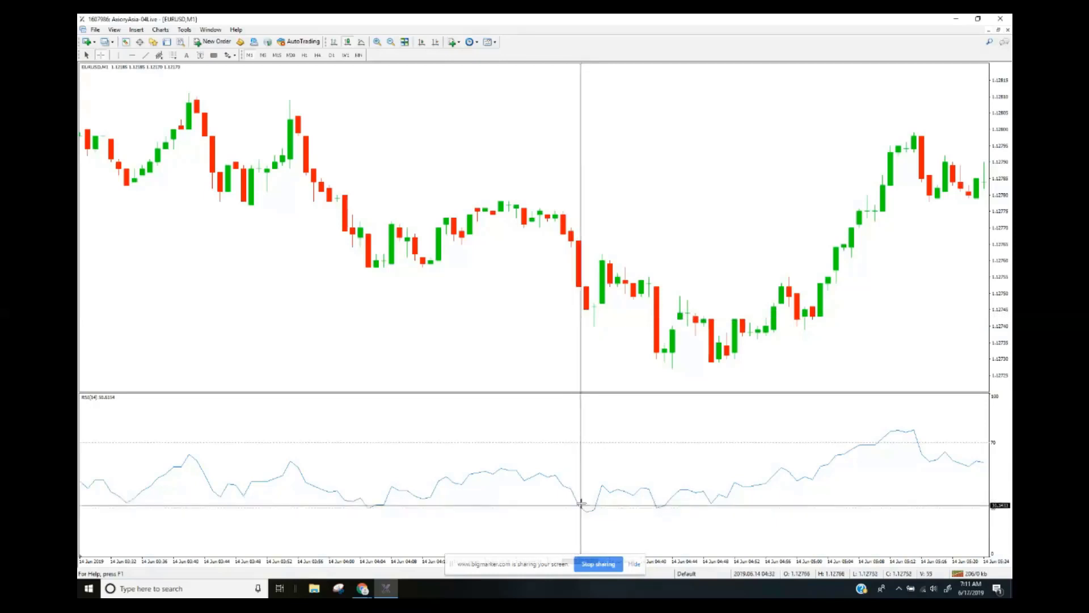
pyautogui.moveTo(586, 513)
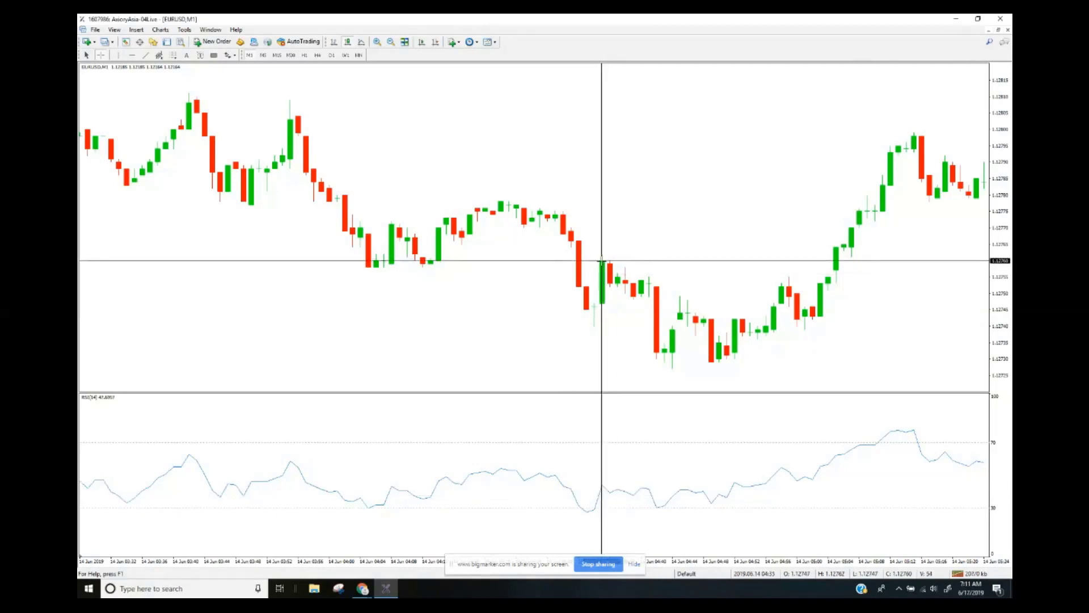
pyautogui.moveTo(602, 261)
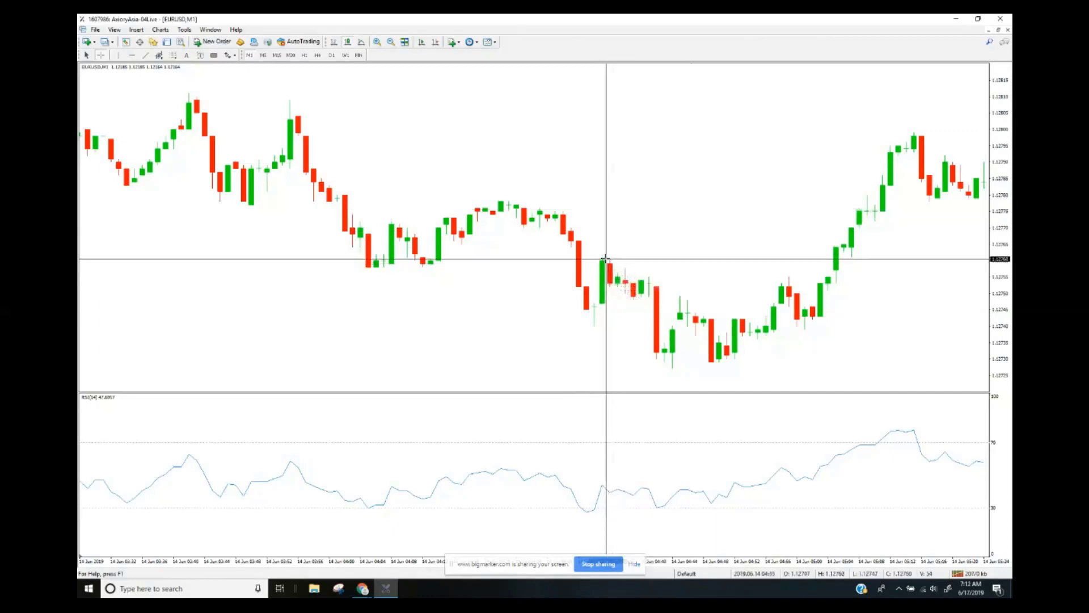
pyautogui.moveTo(606, 258); pyautogui.dragTo(908, 147)
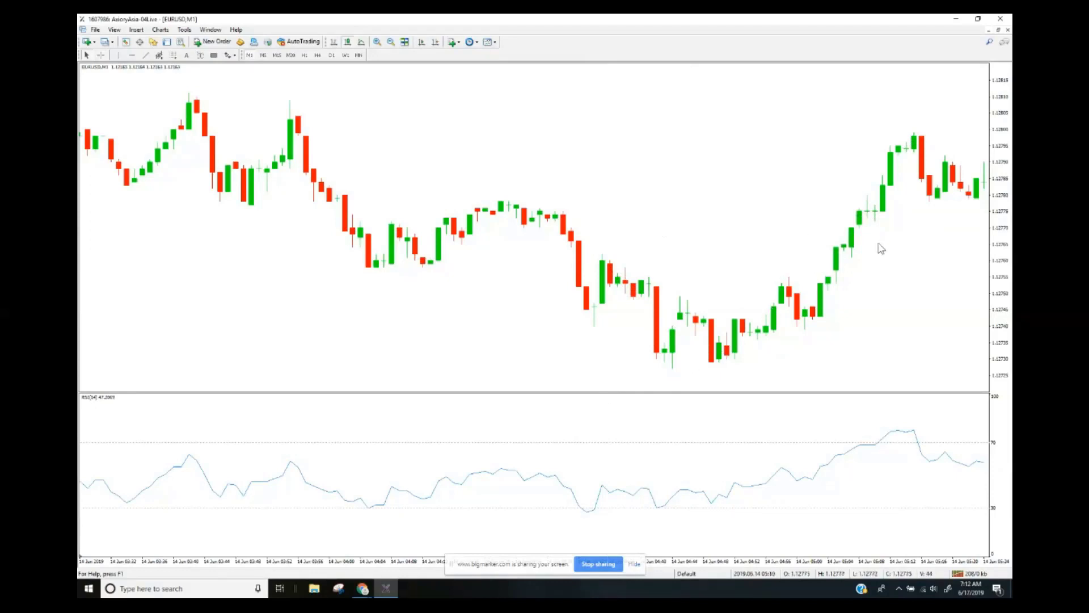
# Change the chart to the M15 timeframe and bring the 17 to 20 May 2019 price action into view
pyautogui.scroll(-10, 880, 246)
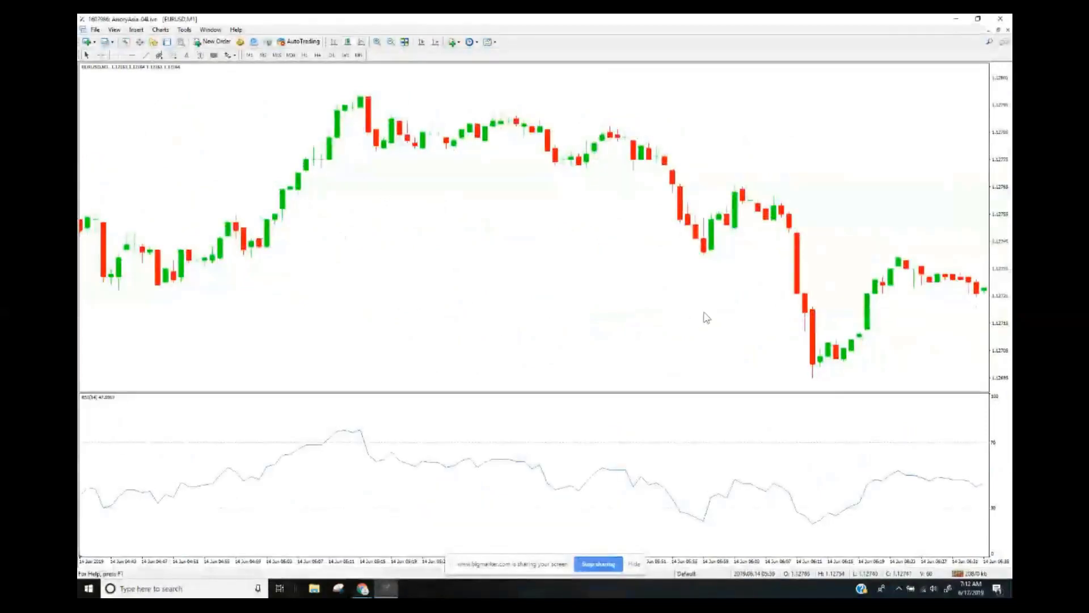
pyautogui.scroll(-10, 706, 316)
pyautogui.scroll(-10, 649, 323)
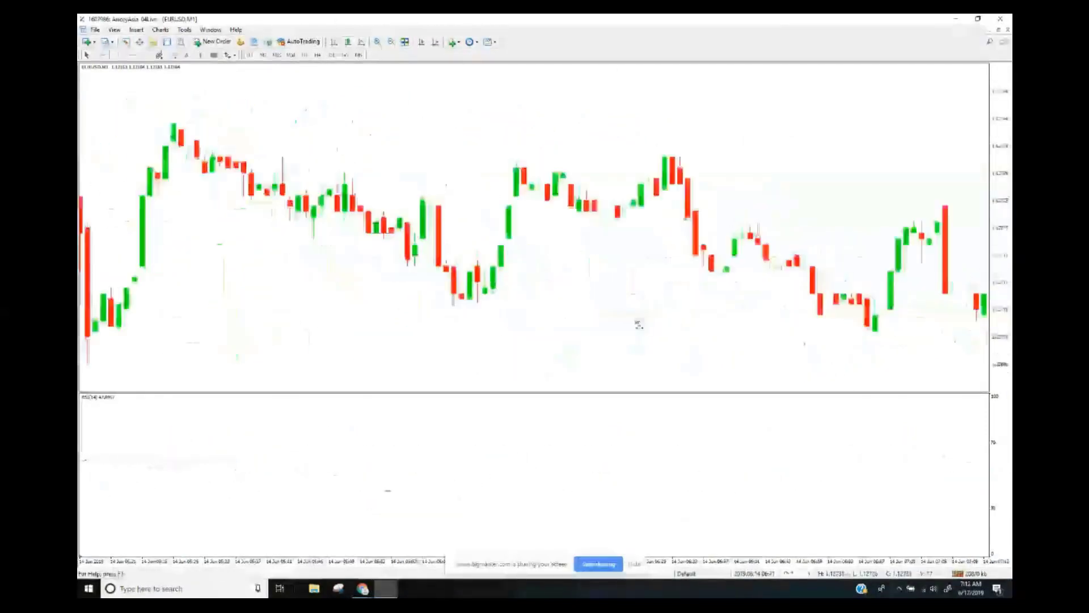
pyautogui.scroll(-10, 600, 325)
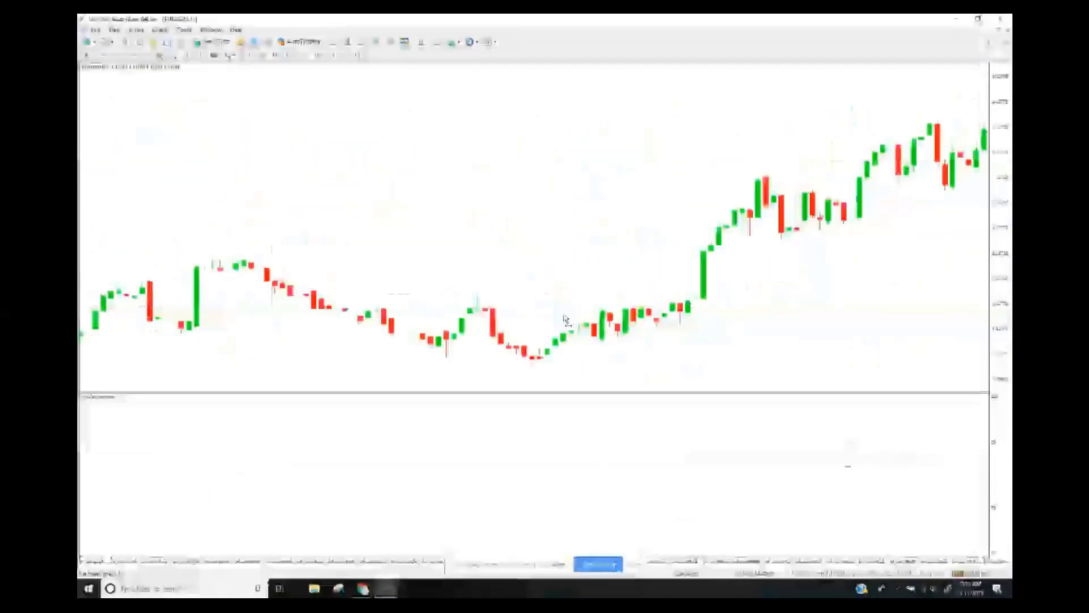
pyautogui.click(331, 55)
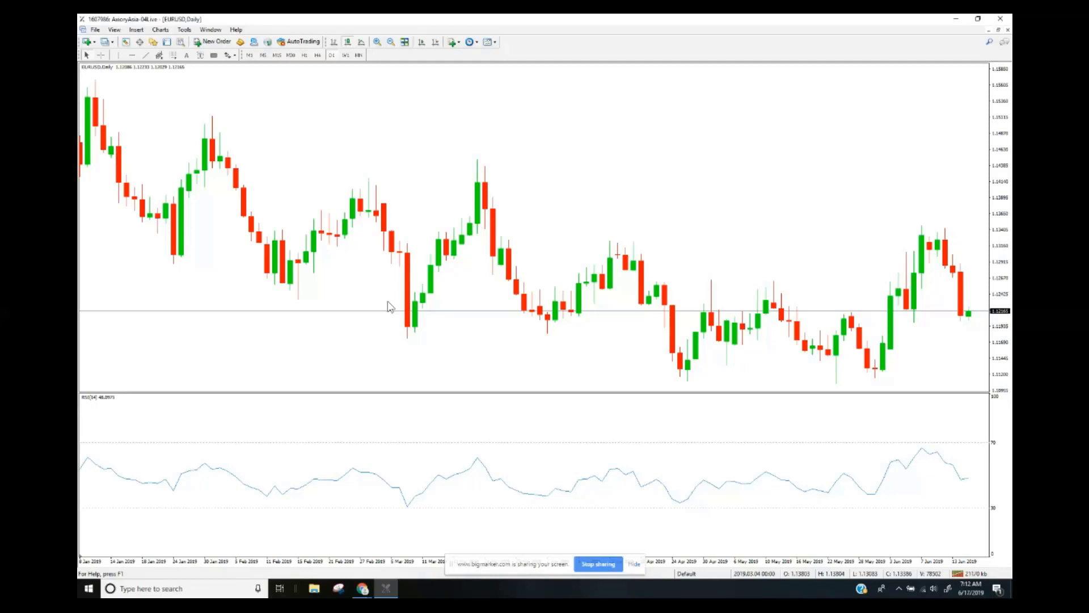
pyautogui.click(284, 56)
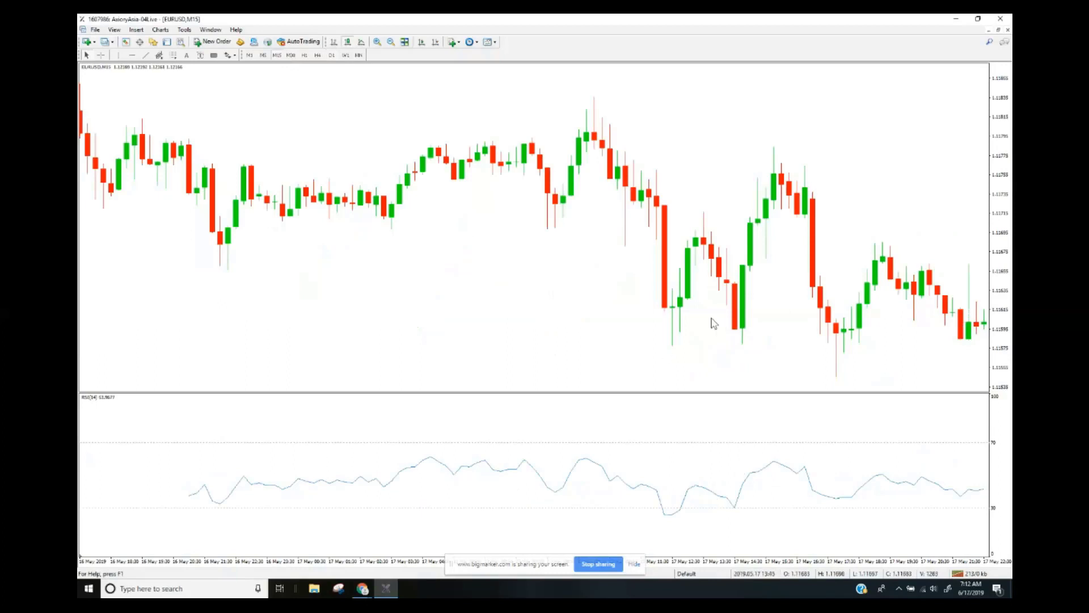
pyautogui.moveTo(714, 324); pyautogui.dragTo(658, 327)
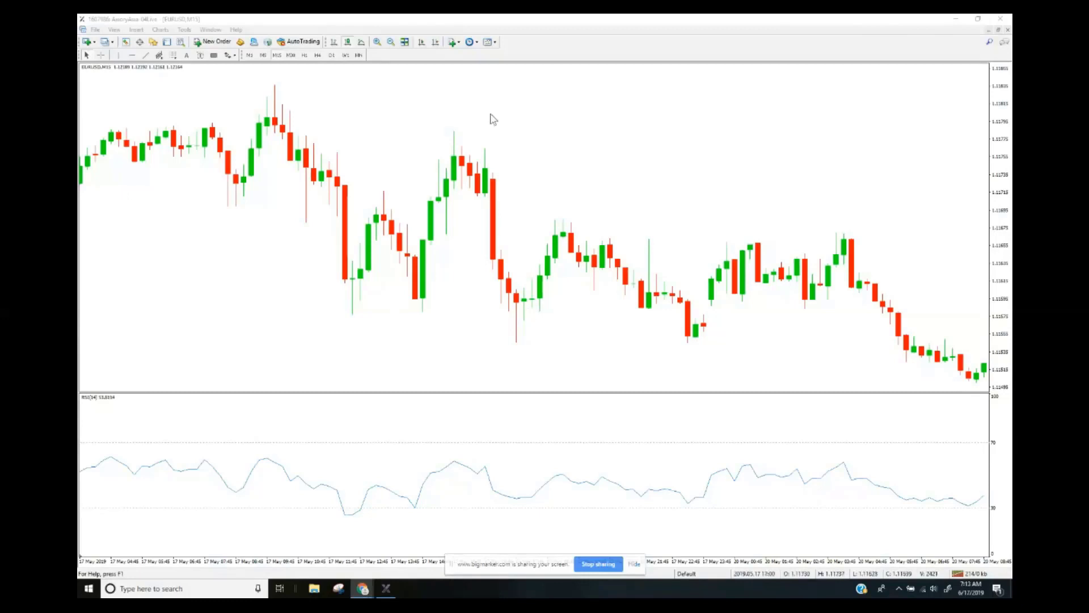
# Remove the Relative Strength Index indicator from the M15 chart
pyautogui.rightClick(584, 142)
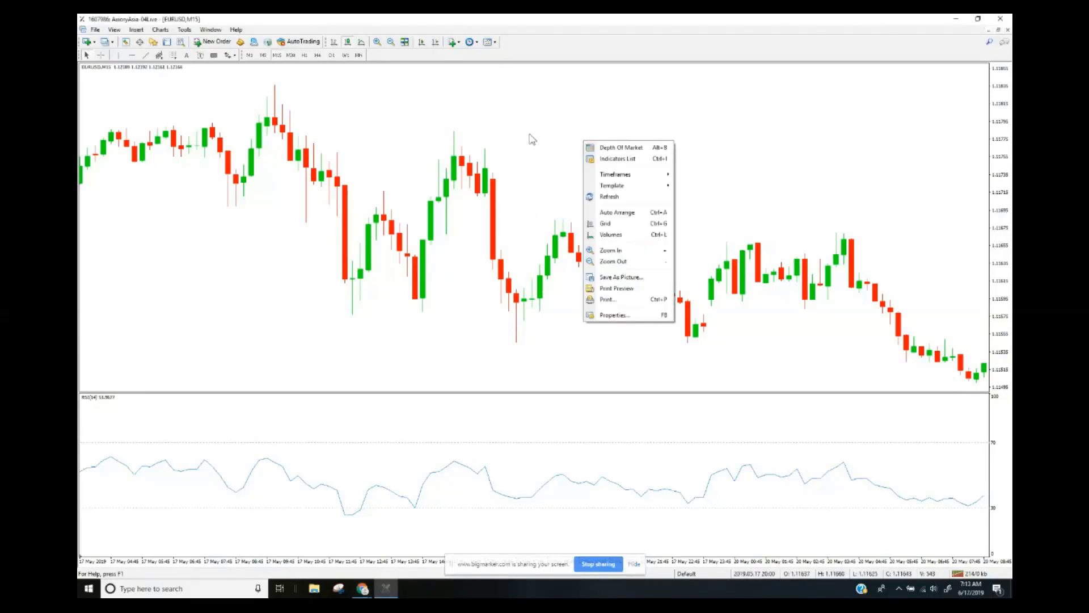
pyautogui.rightClick(528, 107)
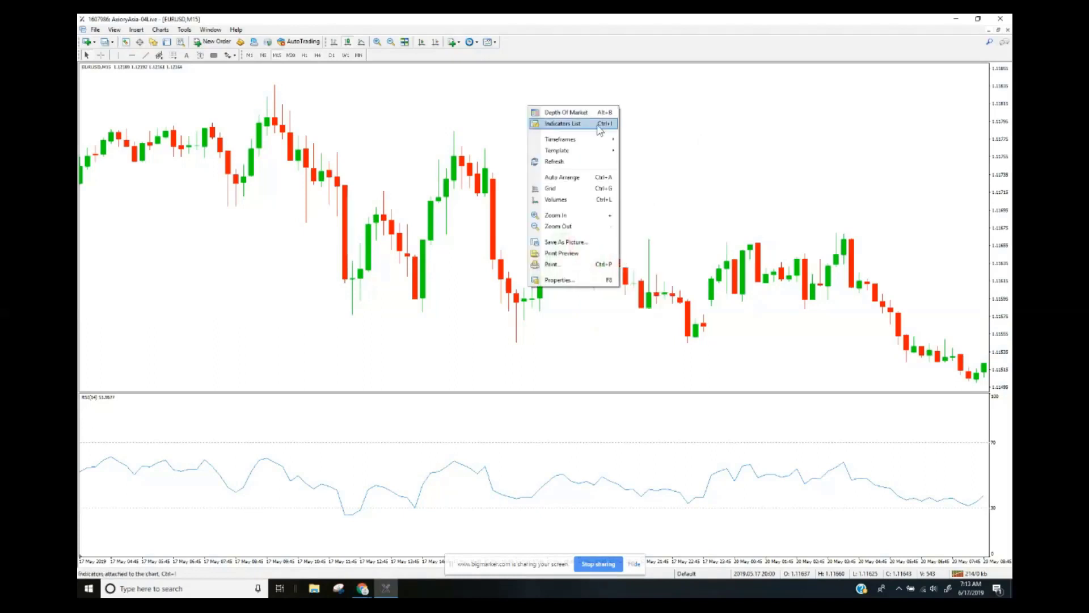
pyautogui.click(599, 126)
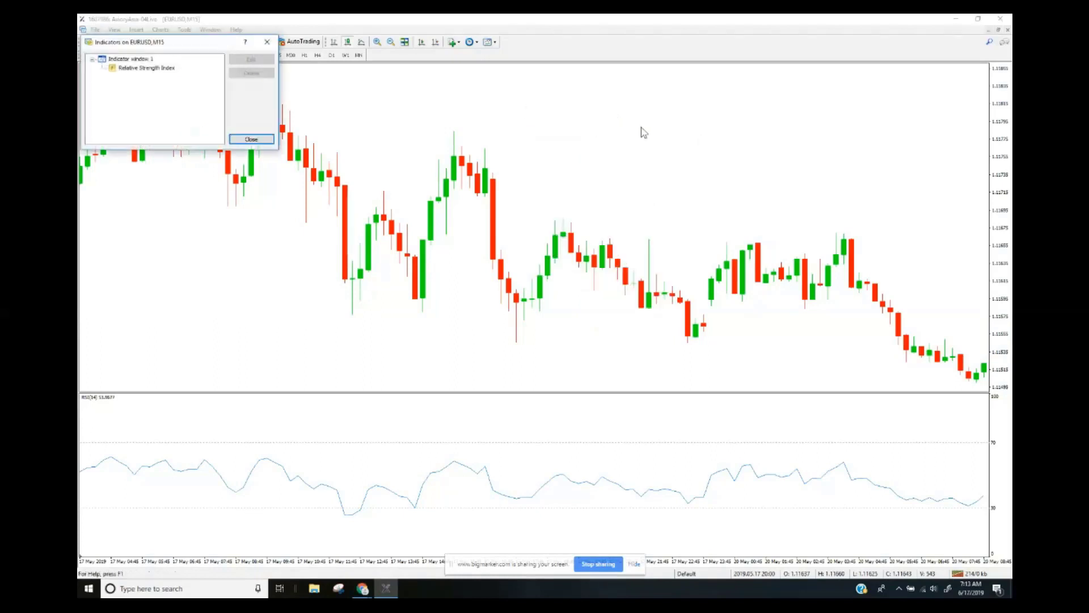
pyautogui.click(150, 71)
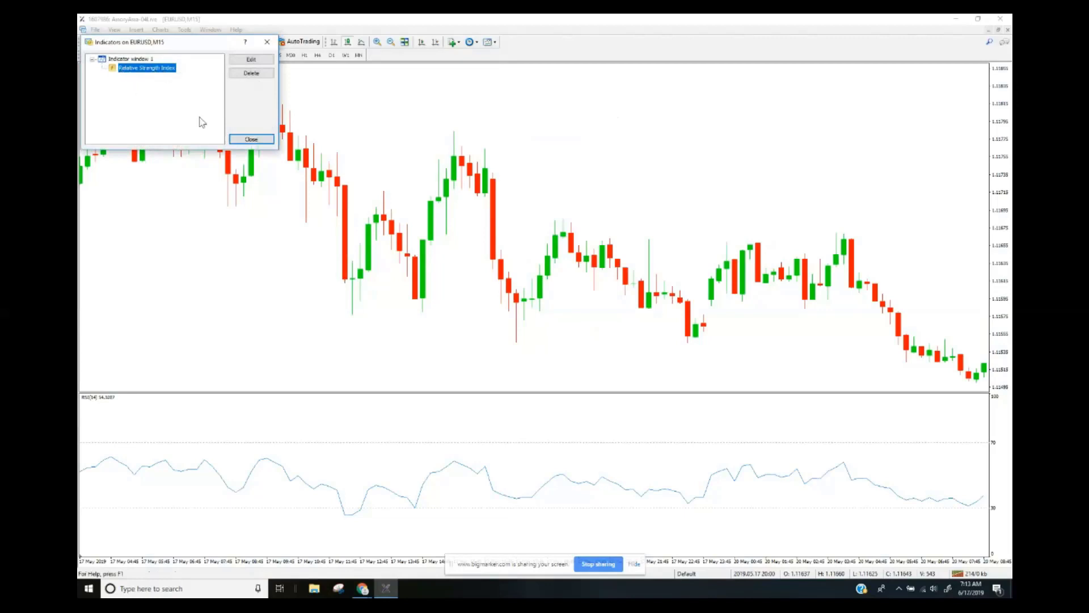
pyautogui.click(252, 73)
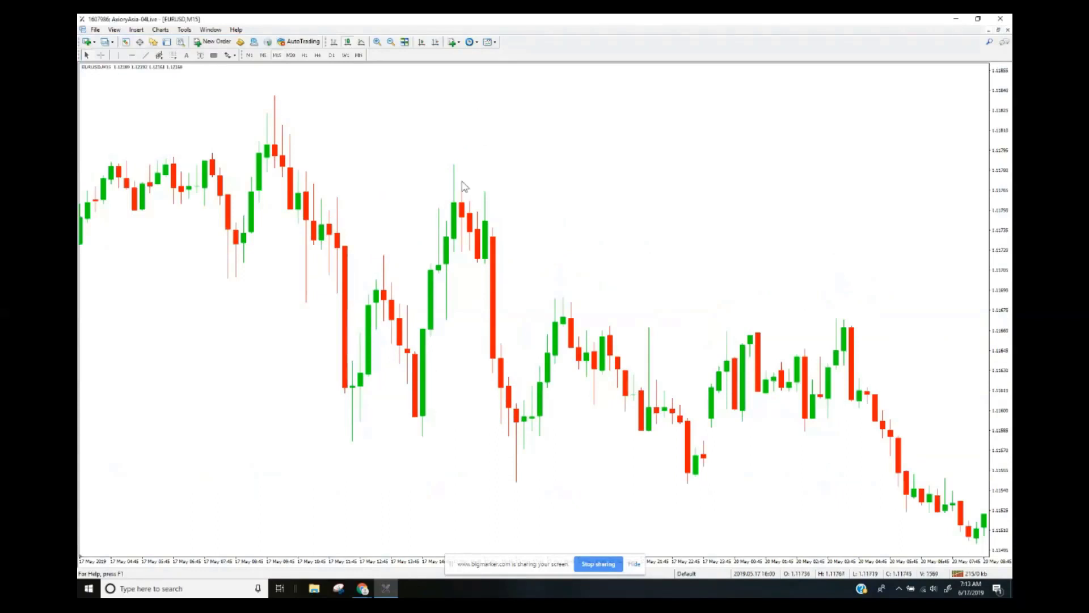
# Add the Commodity Channel Index with period 14, applied to Typical Price (HLC/3), with levels at -100 and 100
pyautogui.click(450, 43)
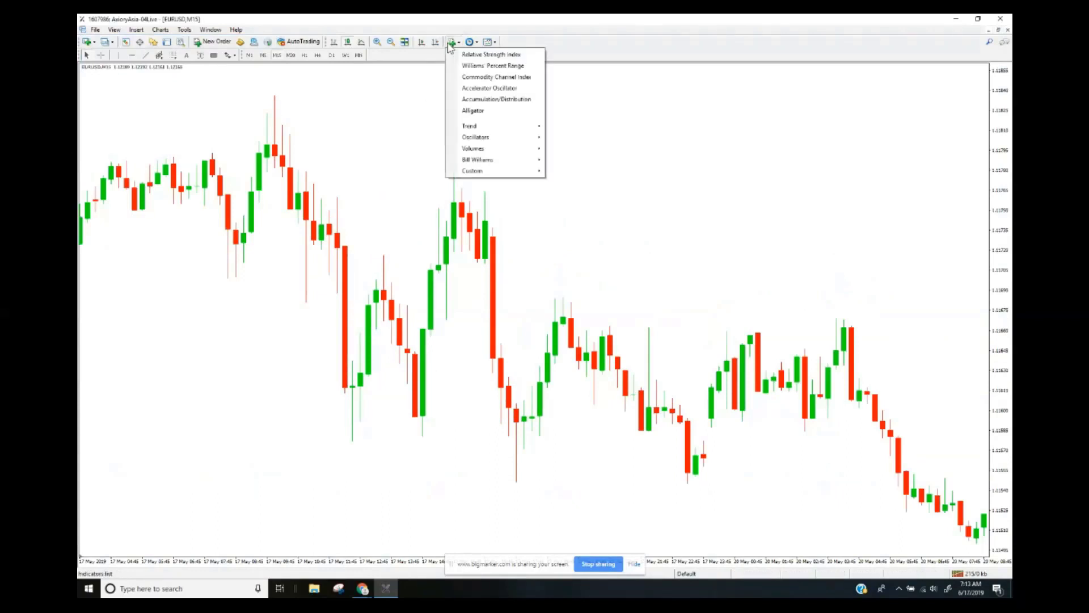
pyautogui.click(533, 80)
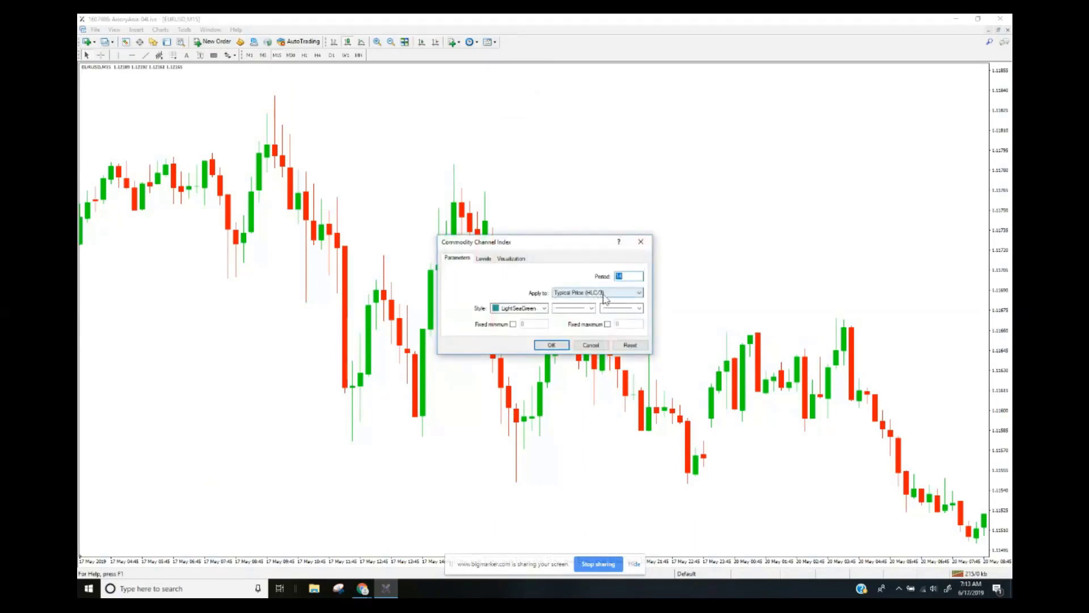
pyautogui.click(483, 258)
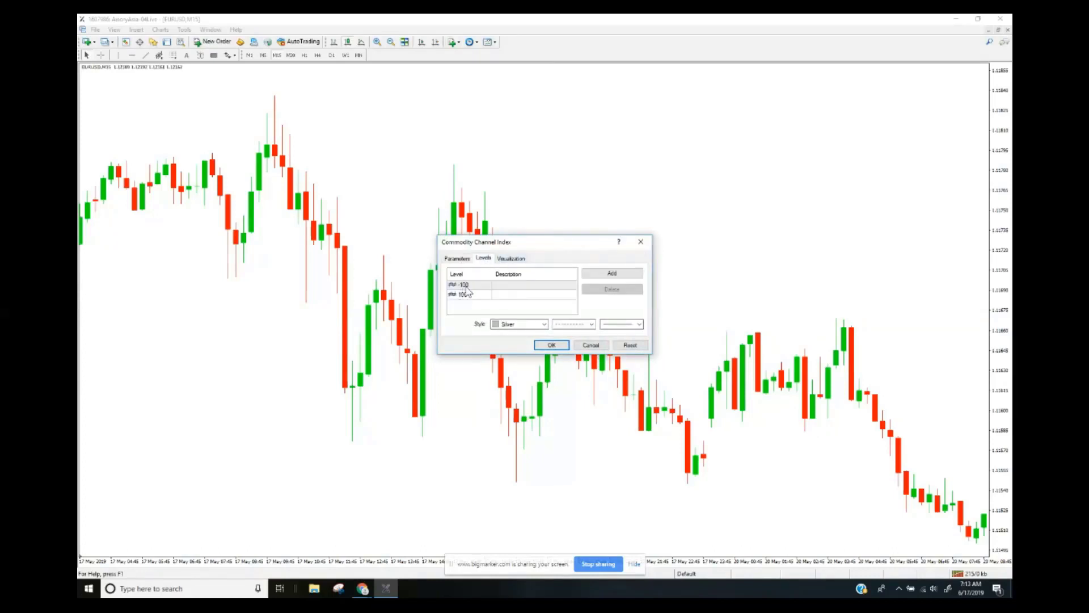
pyautogui.click(553, 346)
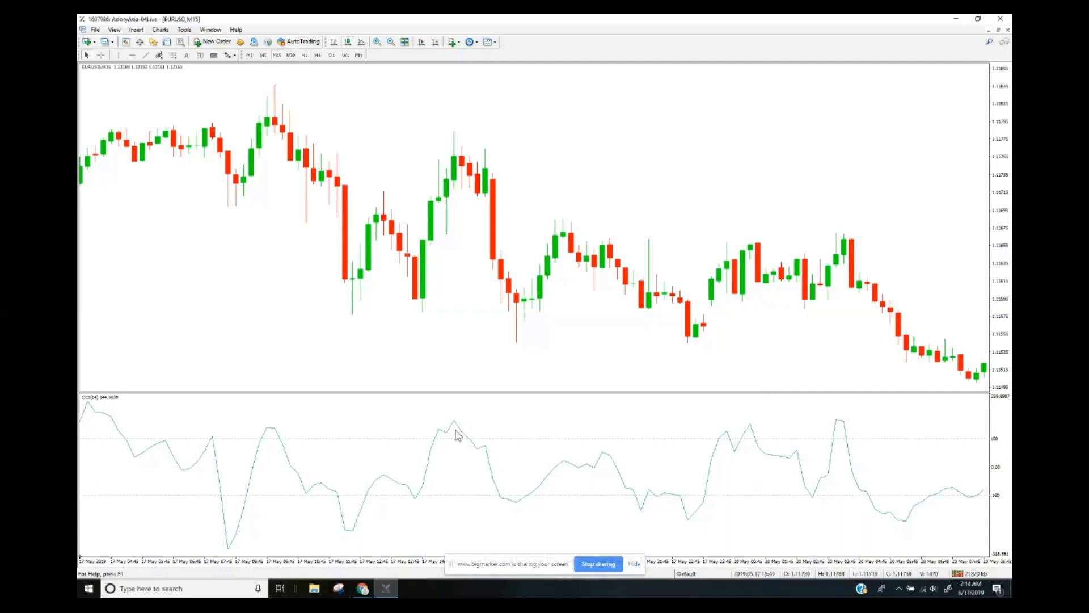
# Mark the deep 17 May CCI low below -100 and the following CCI peak above 100 with vertical lines
pyautogui.click(119, 56)
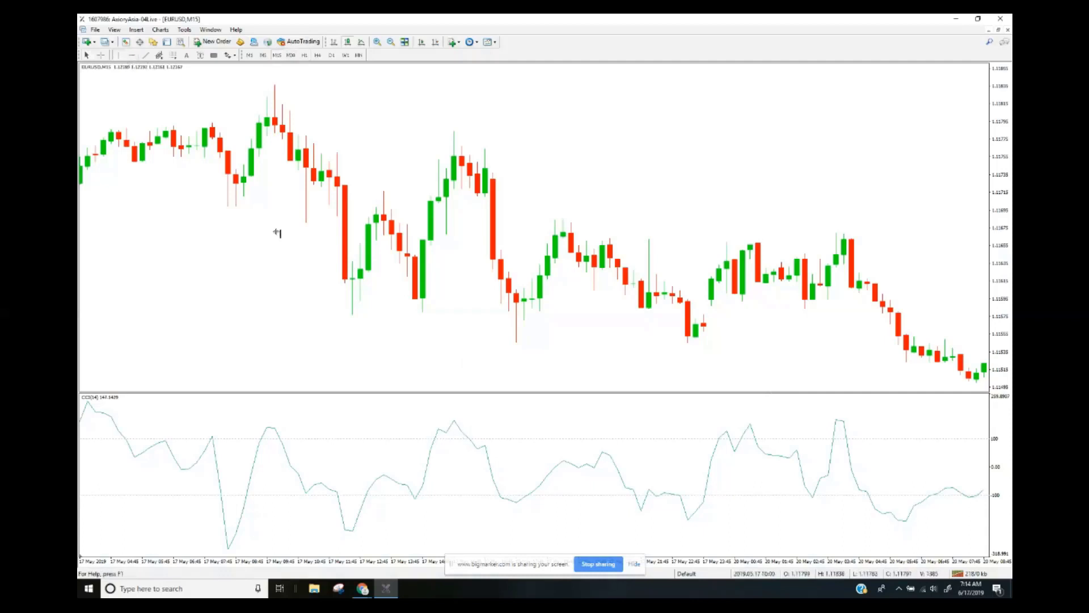
pyautogui.click(236, 189)
pyautogui.moveTo(234, 192); pyautogui.dragTo(229, 193)
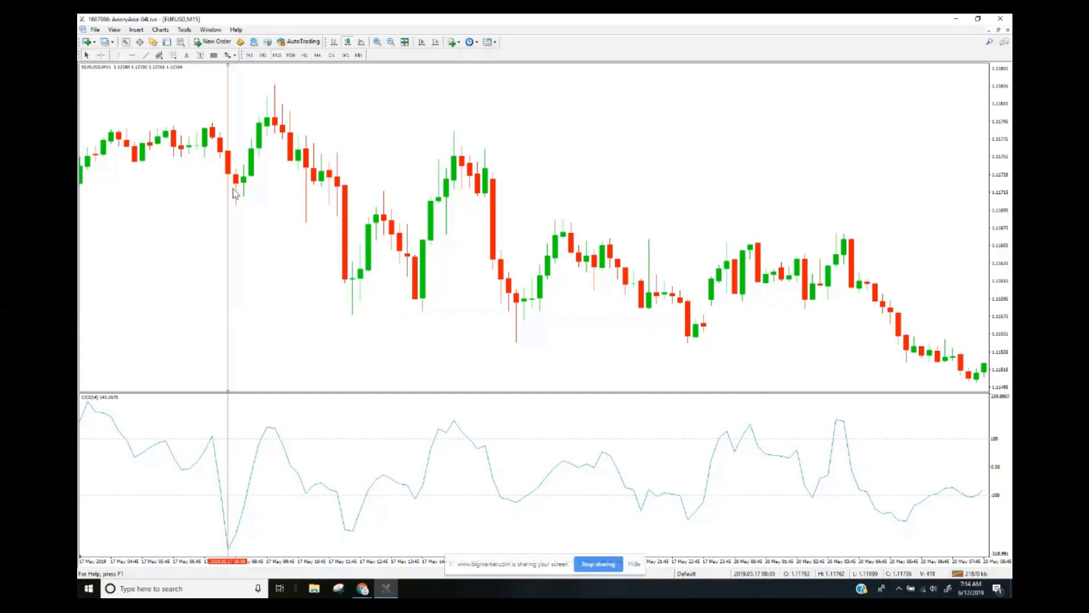
pyautogui.click(120, 55)
pyautogui.click(269, 127)
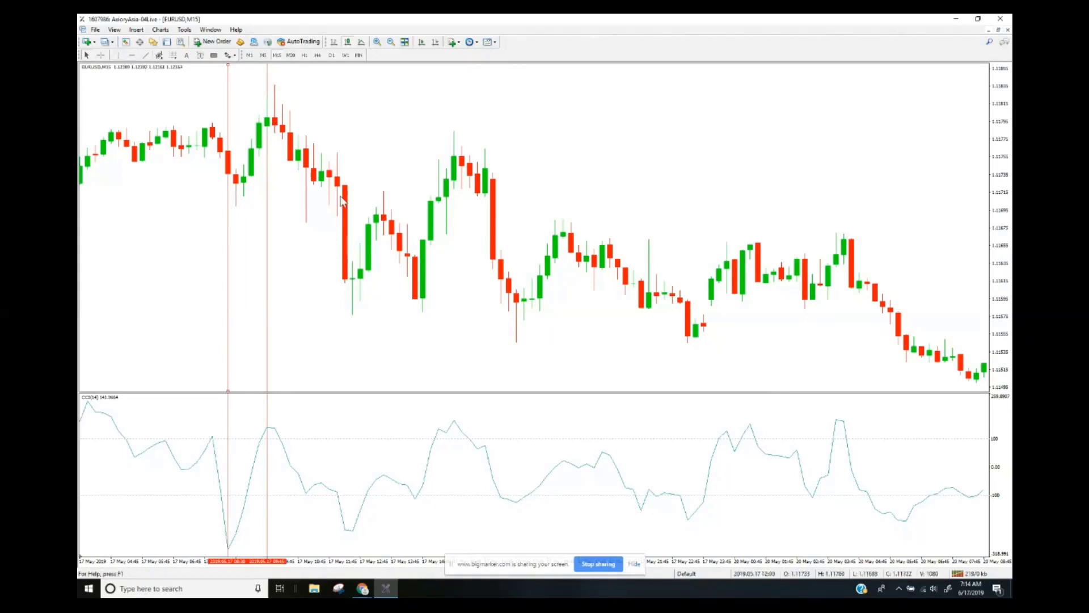
# Add vertical lines at the second deep 17 May CCI low, the next peak above 100, and the shallow dip near -100 between them
pyautogui.click(118, 55)
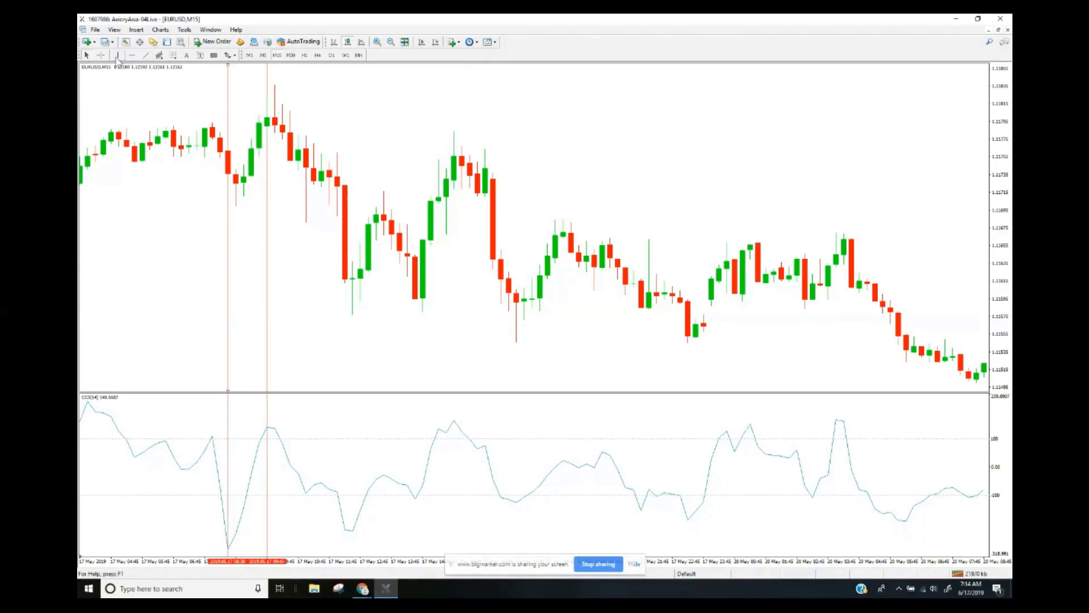
pyautogui.click(349, 248)
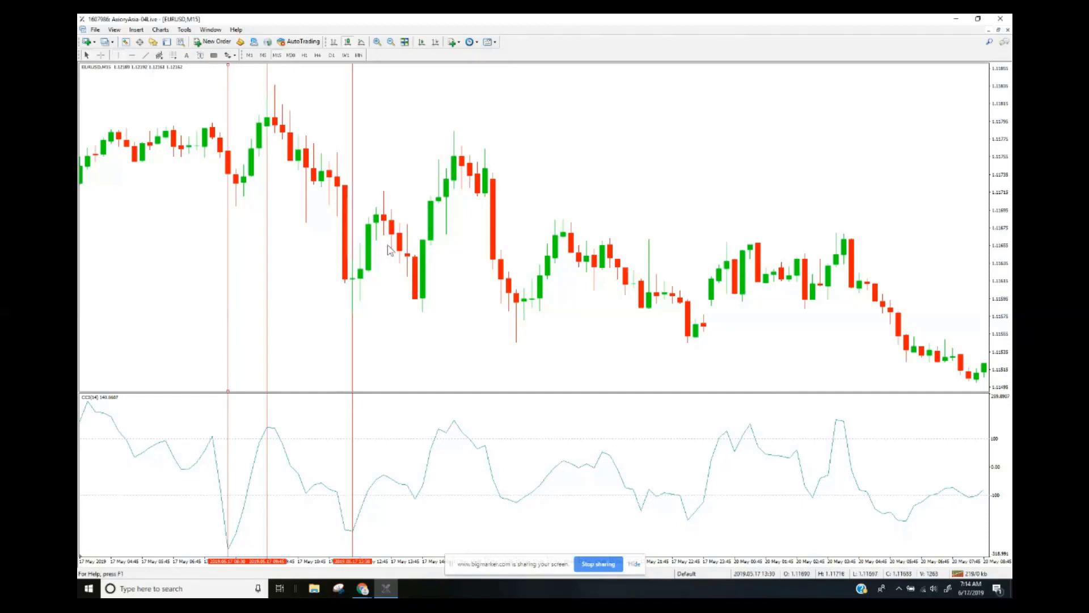
pyautogui.click(118, 55)
pyautogui.click(454, 174)
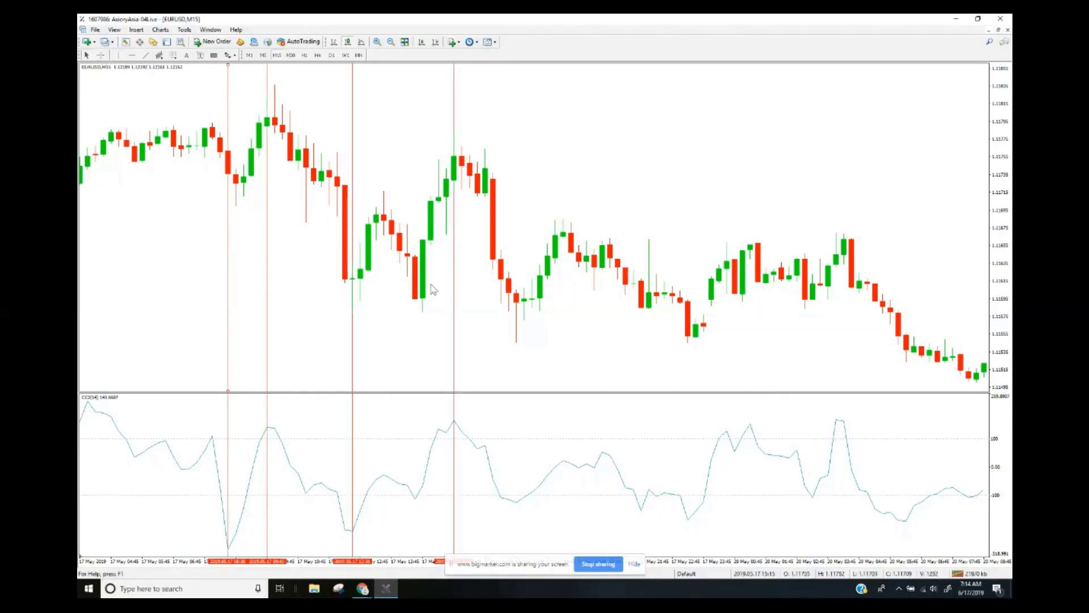
pyautogui.click(118, 55)
pyautogui.click(431, 279)
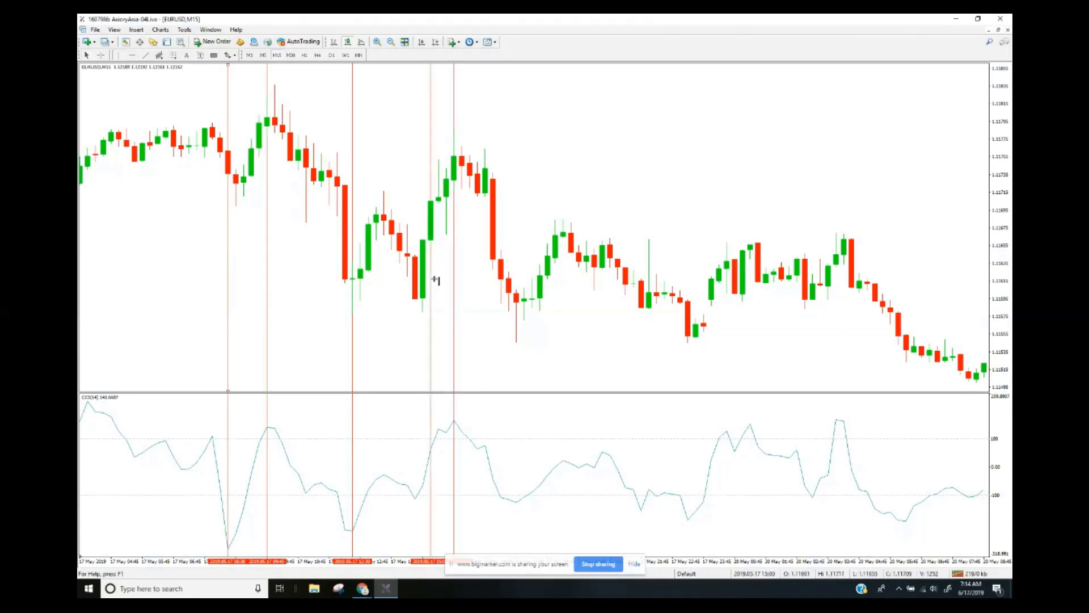
pyautogui.moveTo(430, 280); pyautogui.dragTo(416, 277)
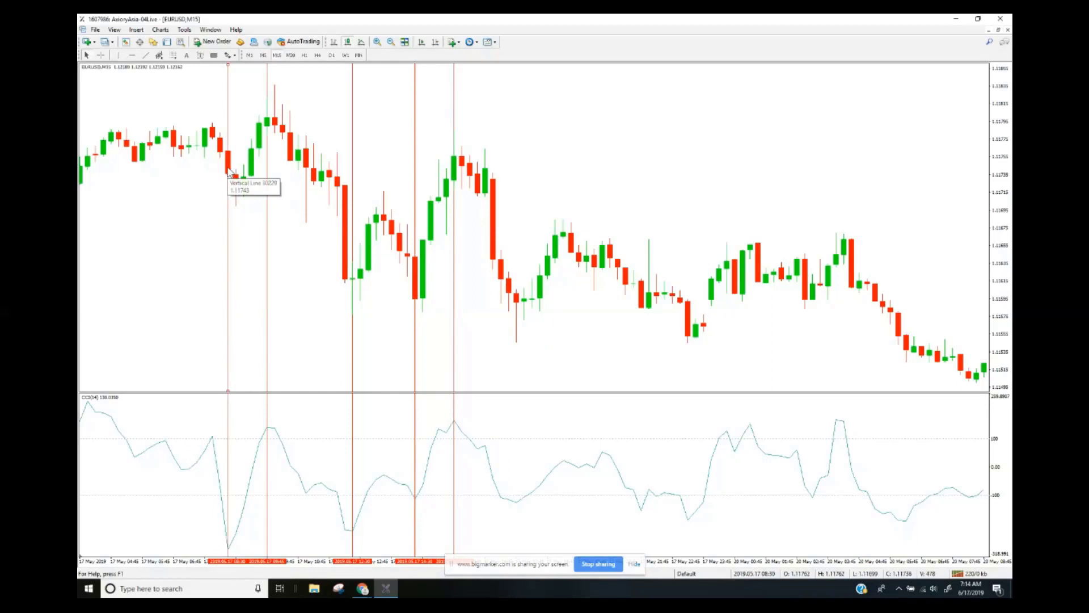
# Measure a distance downward from the candle at the first vertical line, where CCI bottoms on 17 May
pyautogui.moveTo(229, 170); pyautogui.dragTo(244, 115)
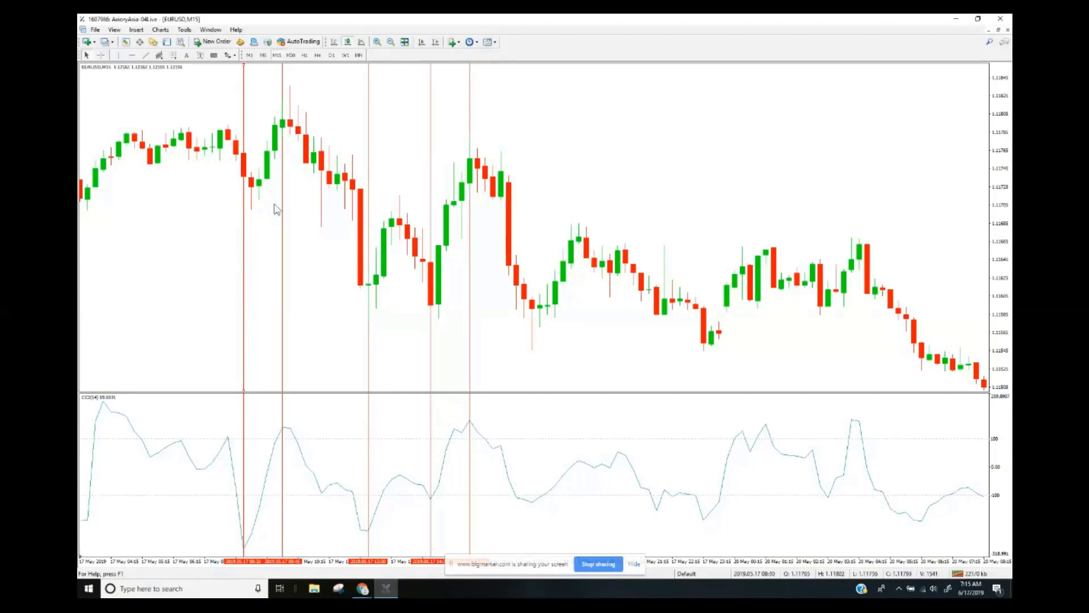
pyautogui.middleClick(248, 177)
pyautogui.moveTo(250, 177); pyautogui.dragTo(248, 226)
# Shift the chart end to leave space after the latest candles and measure downward from the 17 June 14:00 candle
pyautogui.click(436, 42)
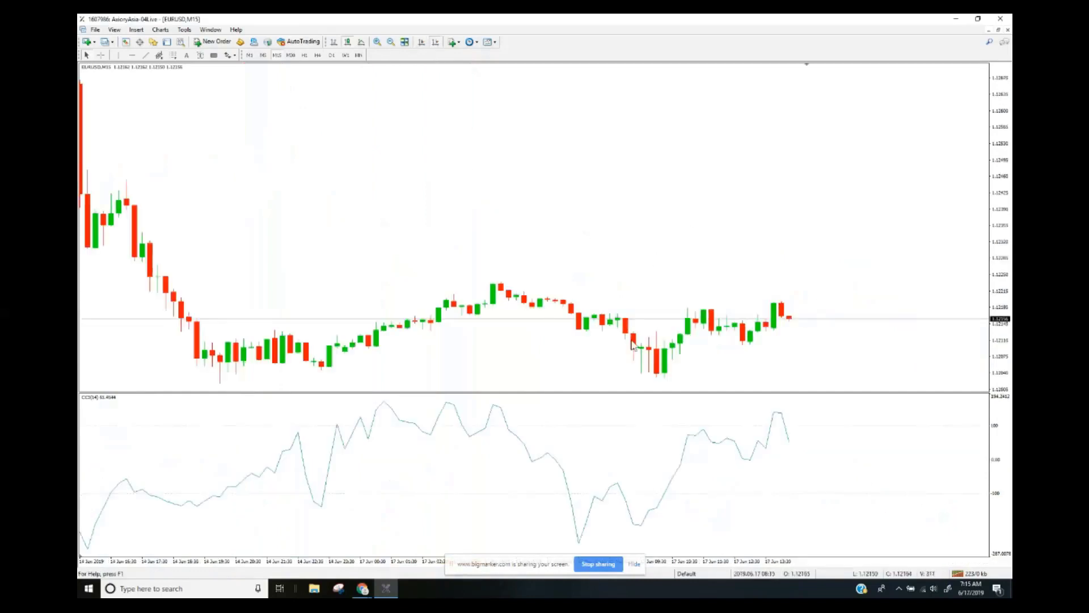
pyautogui.middleClick(783, 296)
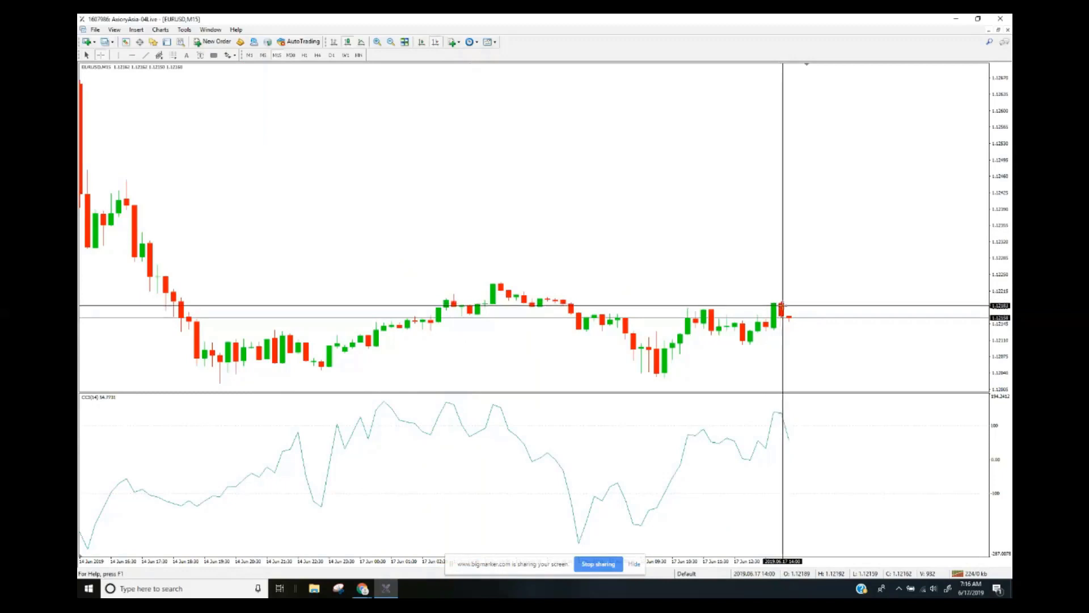
pyautogui.moveTo(785, 308)
pyautogui.mouseDown()
pyautogui.moveTo(800, 373)
pyautogui.moveTo(794, 362)
pyautogui.mouseUp()
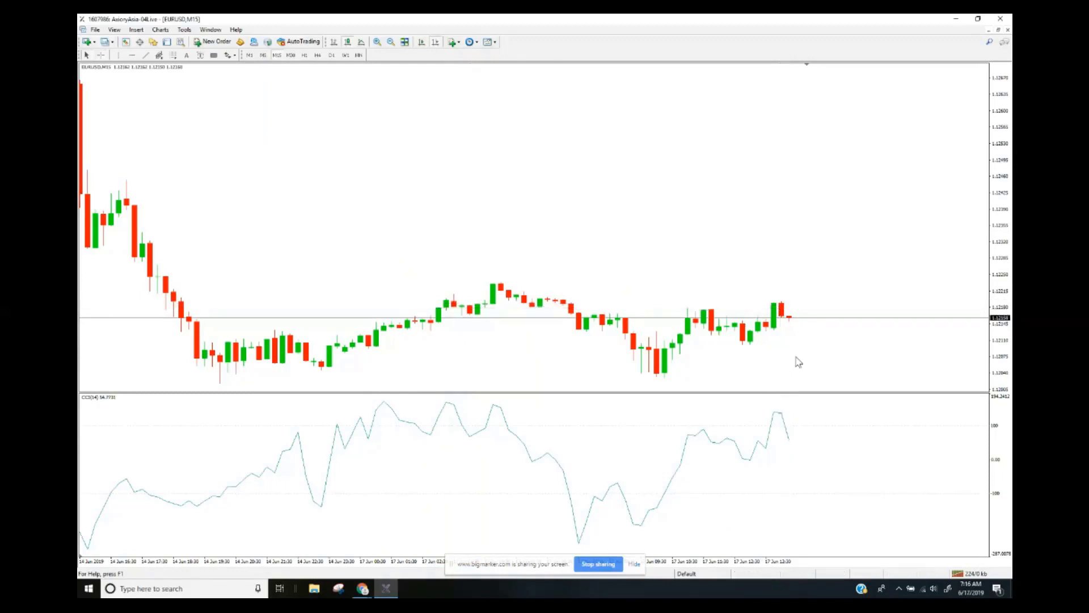
# Measure from the 17 June 14:00 candle's close up to a price above the 17 June early-morning high
pyautogui.middleClick(796, 350)
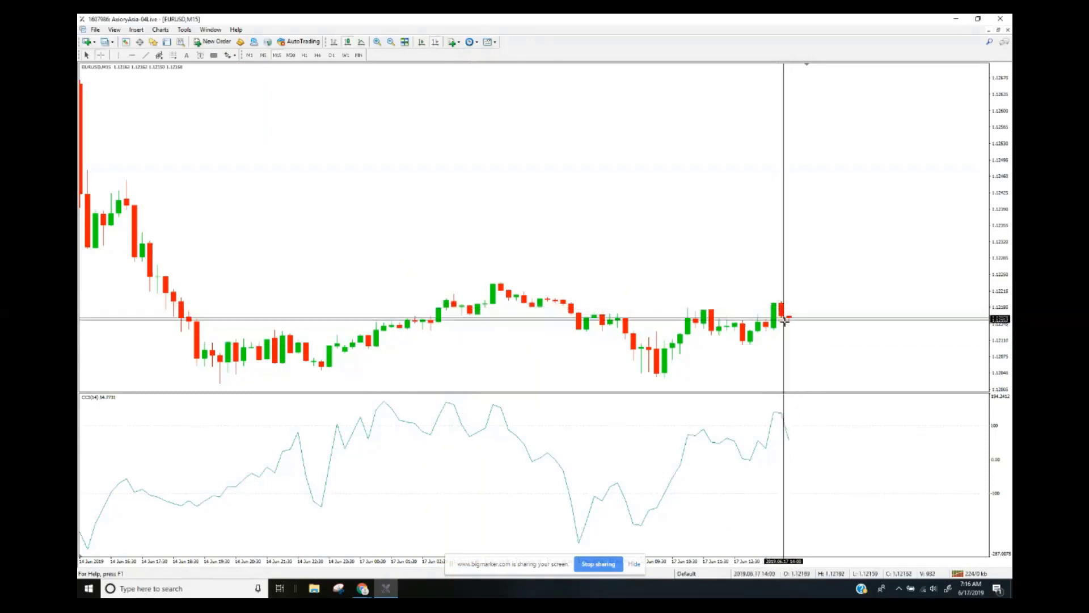
pyautogui.moveTo(784, 318); pyautogui.dragTo(506, 267)
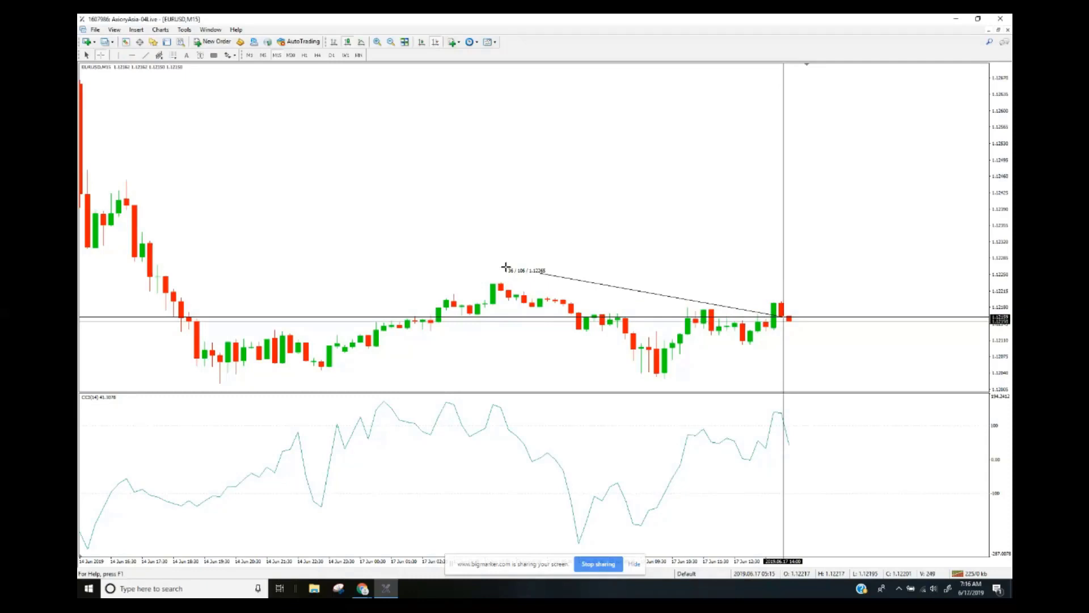
pyautogui.moveTo(506, 267); pyautogui.dragTo(693, 263)
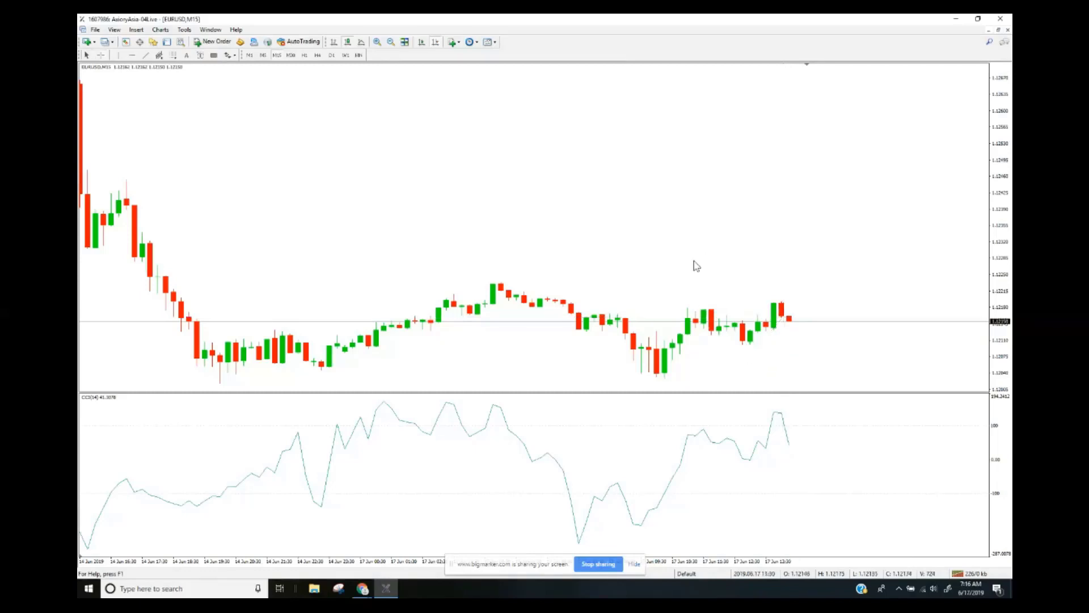
pyautogui.rightClick(265, 150)
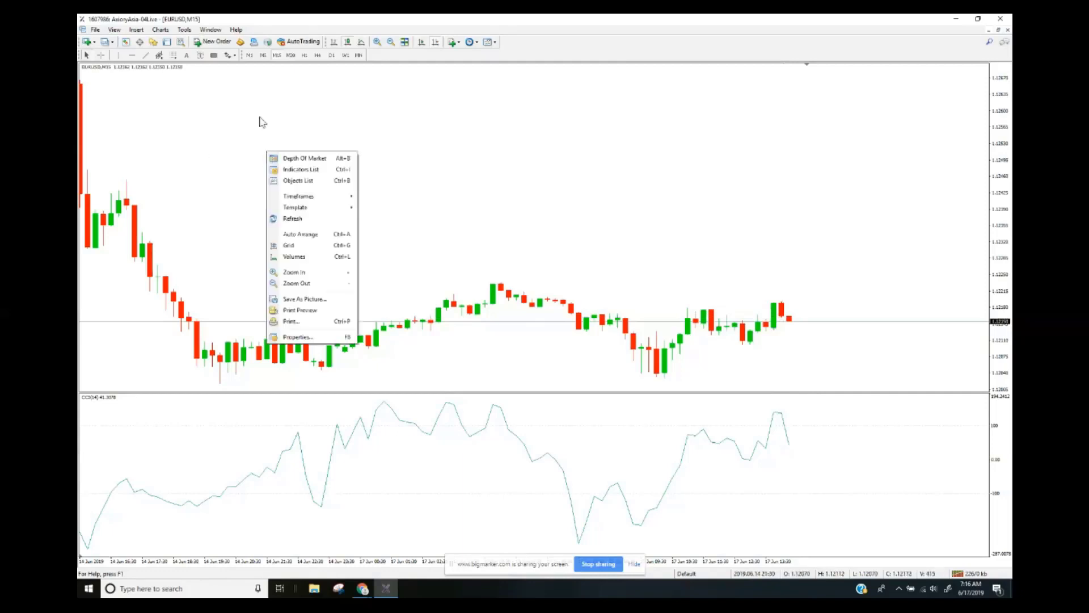
pyautogui.click(438, 174)
pyautogui.scroll(3, 430, 179)
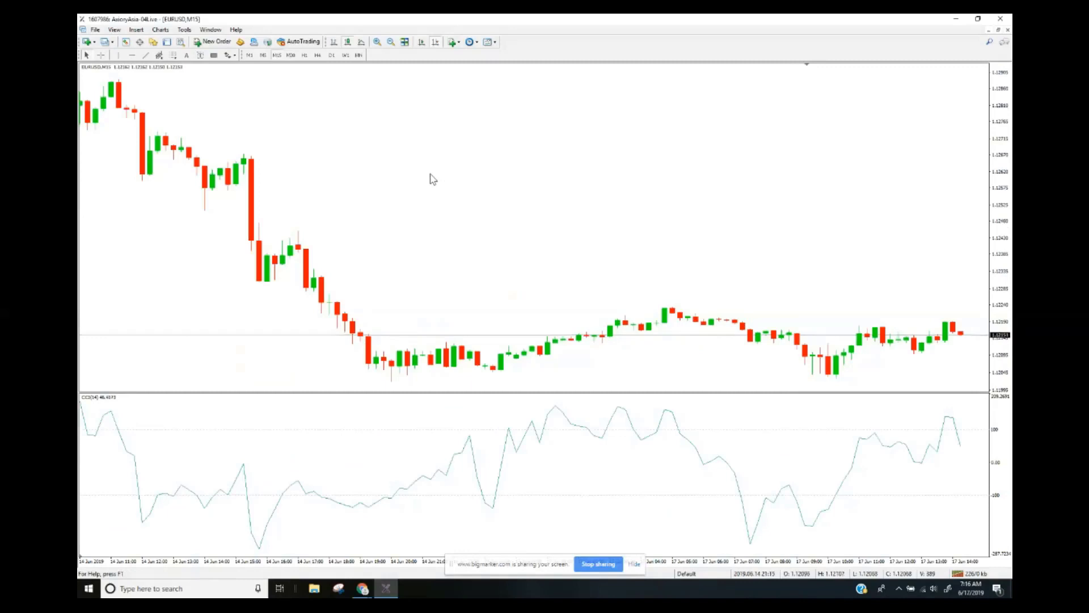
pyautogui.press('F9')
pyautogui.moveTo(241, 50); pyautogui.dragTo(332, 145)
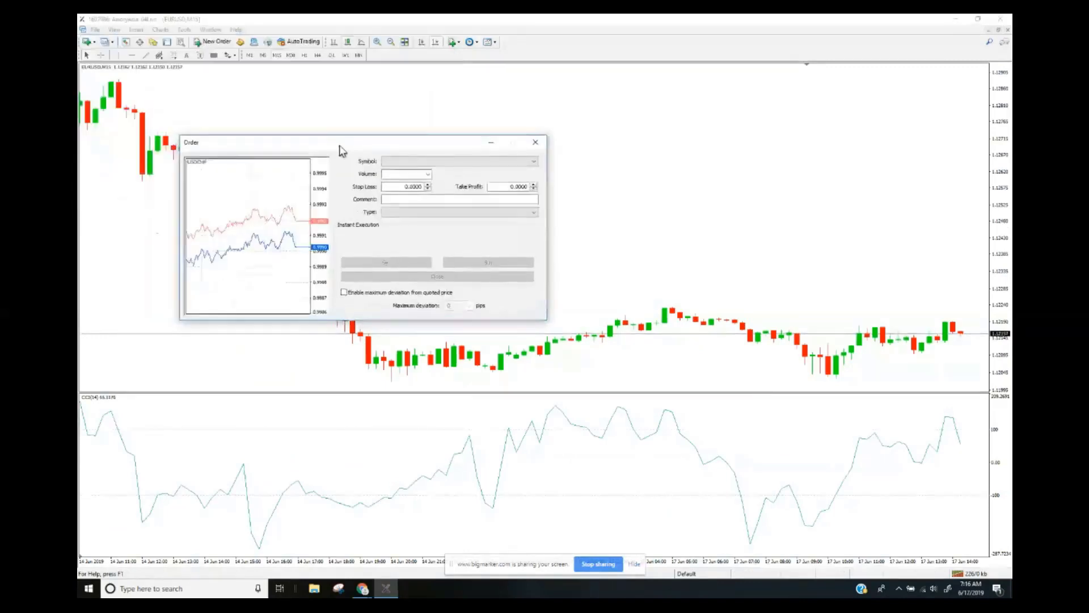
pyautogui.click(438, 158)
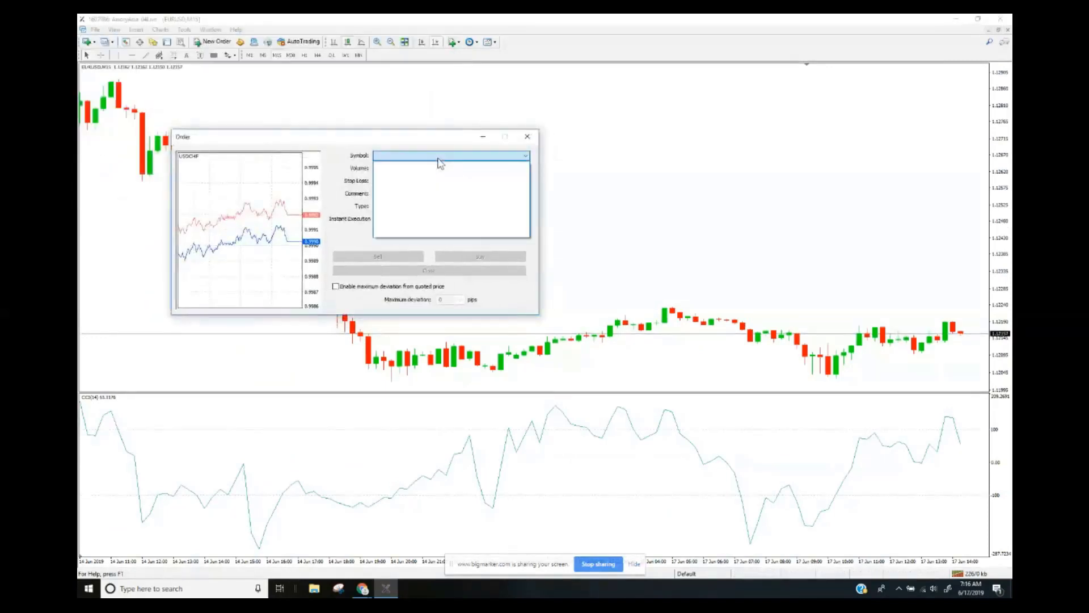
pyautogui.click(474, 158)
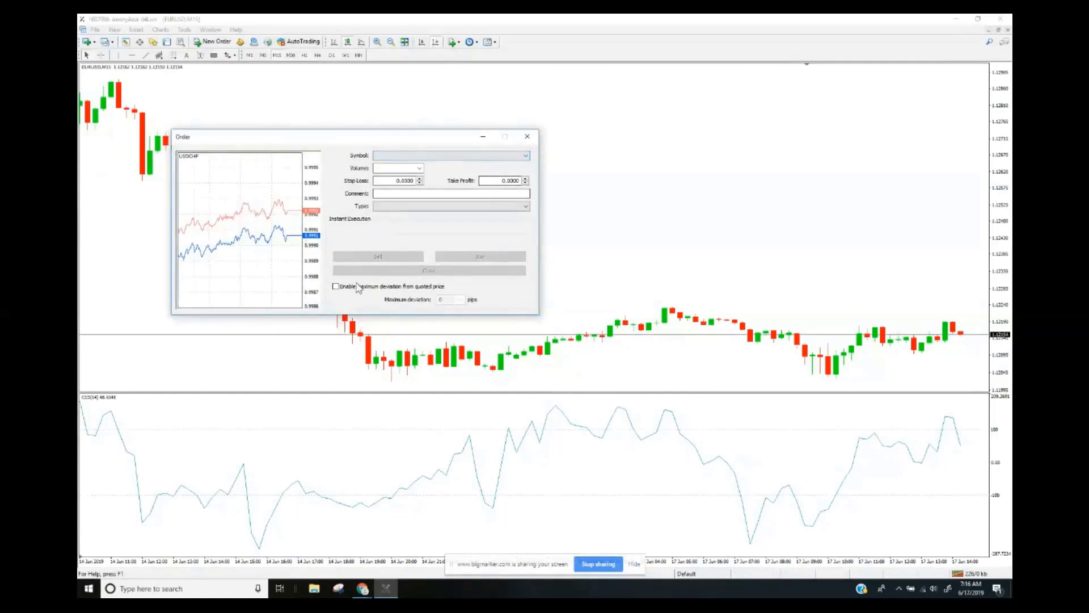
pyautogui.press('Tab')
pyautogui.press('Tab')
pyautogui.press('Tab')
pyautogui.press('Tab')
pyautogui.press('Tab')
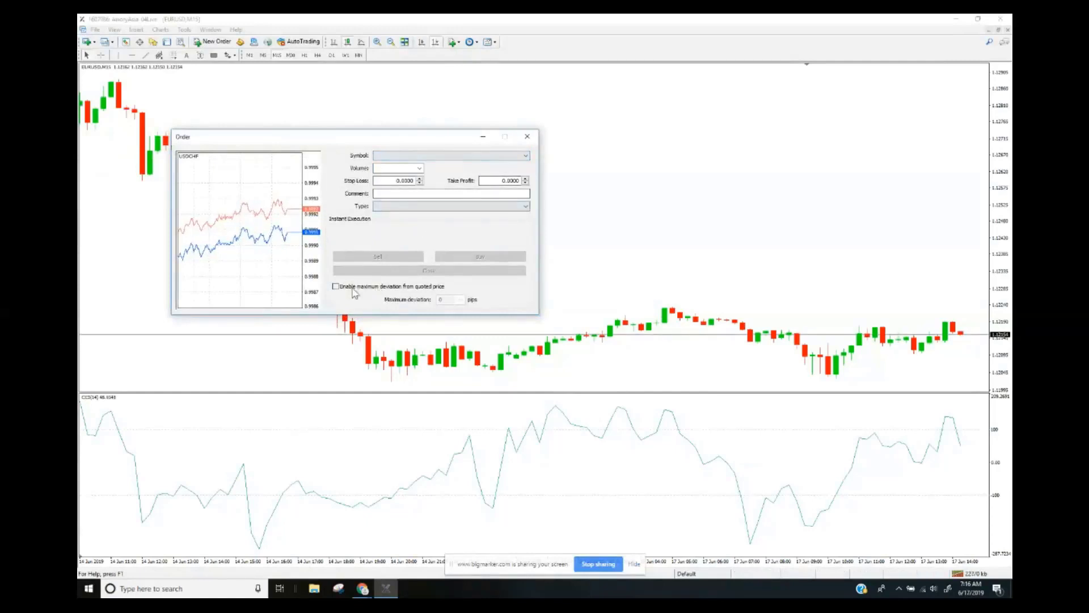
pyautogui.click(356, 287)
pyautogui.click(474, 159)
pyautogui.click(379, 182)
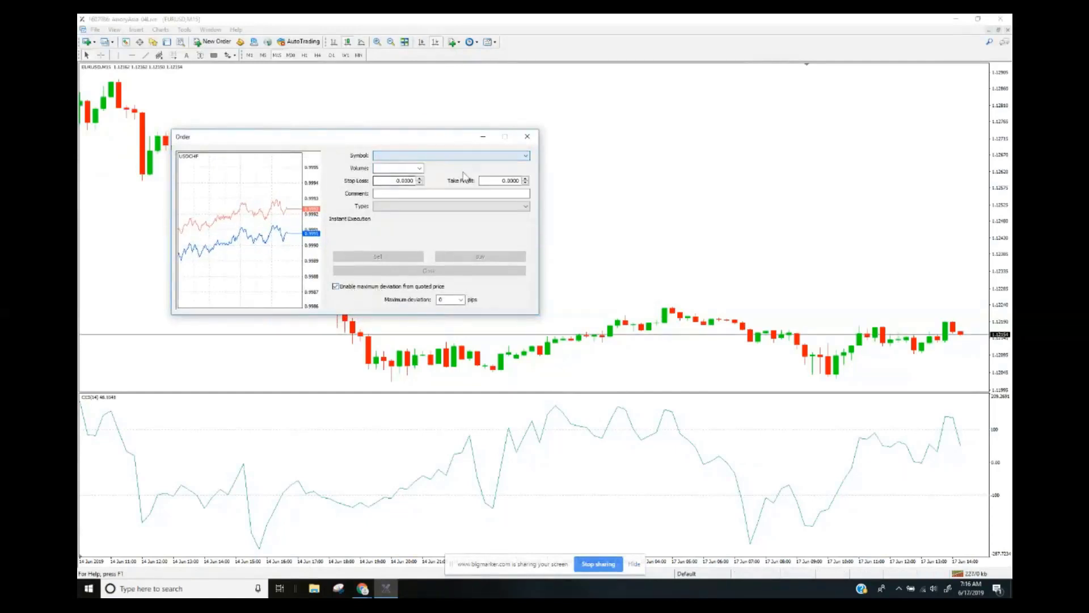
pyautogui.click(420, 168)
pyautogui.click(420, 168)
pyautogui.click(527, 137)
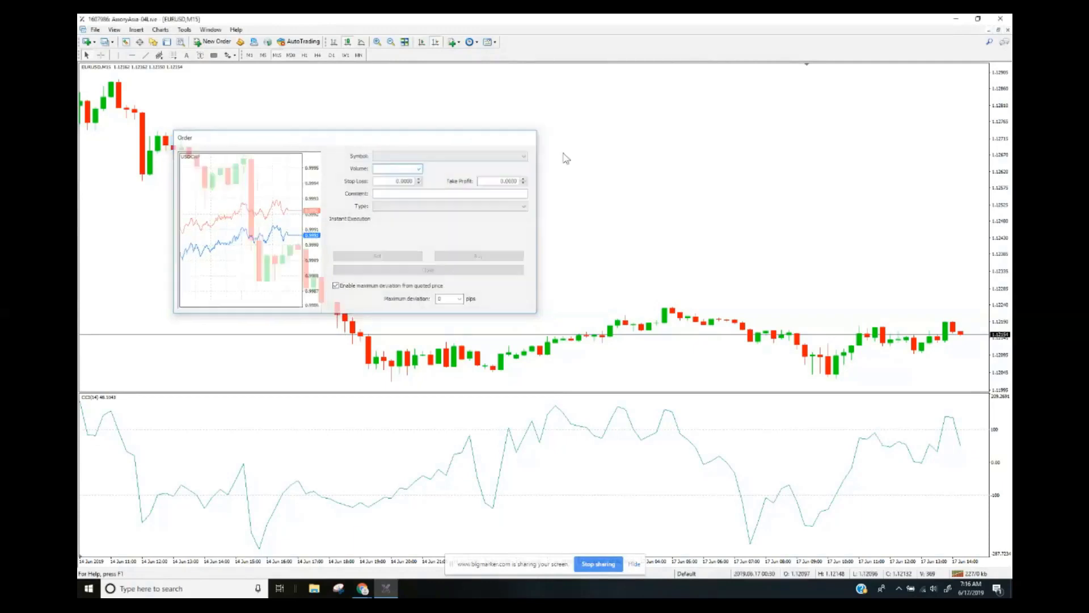
# Add horizontal lines at about 1.1207 and about 1.1225, and measure from the latest price down to the lower line
pyautogui.click(132, 55)
pyautogui.click(870, 352)
pyautogui.moveTo(870, 352); pyautogui.dragTo(879, 361)
pyautogui.middleClick(882, 365)
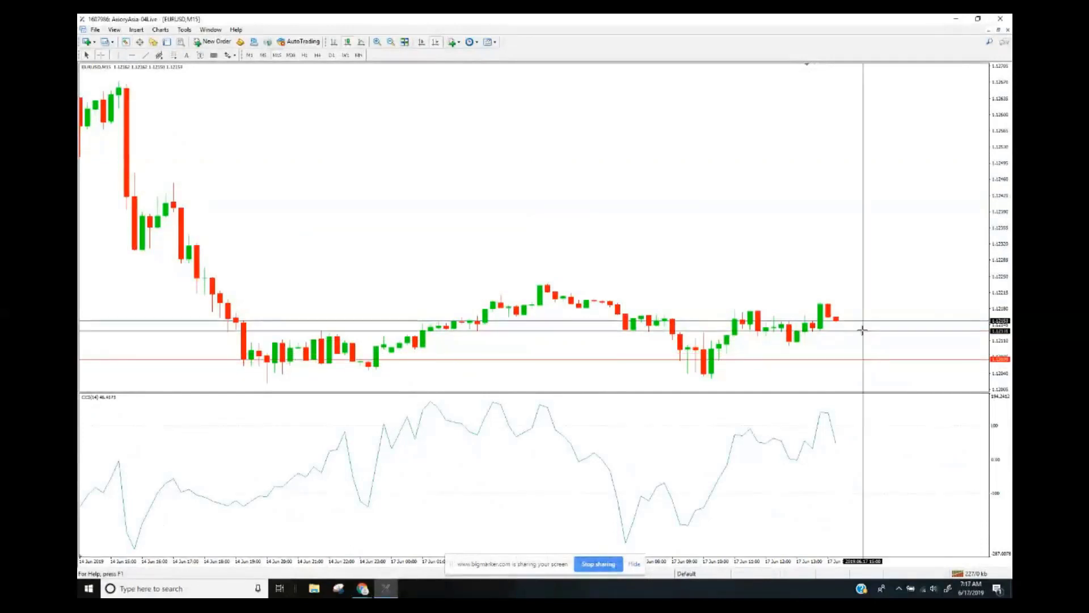
pyautogui.moveTo(848, 320); pyautogui.dragTo(832, 361)
pyautogui.moveTo(503, 248)
pyautogui.mouseDown()
pyautogui.moveTo(556, 291)
pyautogui.moveTo(560, 278)
pyautogui.mouseUp()
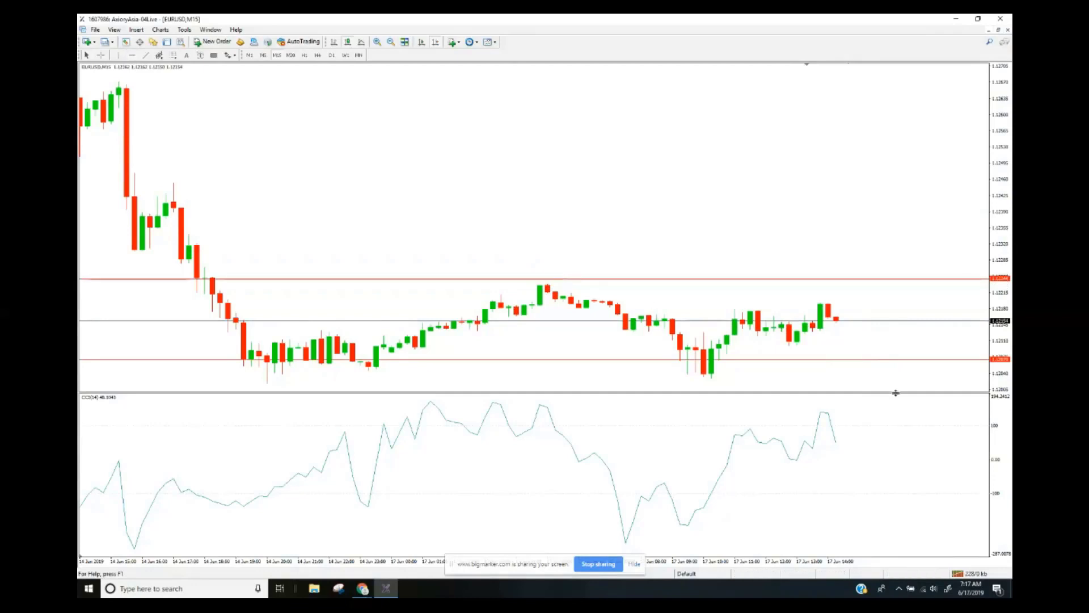
# Change the colour of the lower horizontal line, below the latest candles, to Blue
pyautogui.rightClick(867, 360)
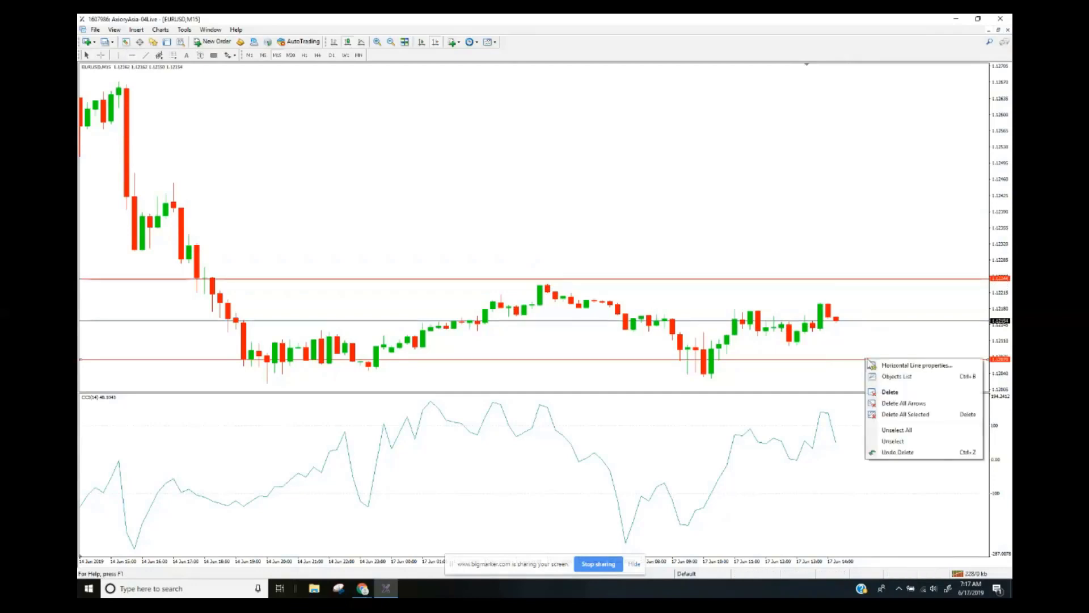
pyautogui.click(918, 366)
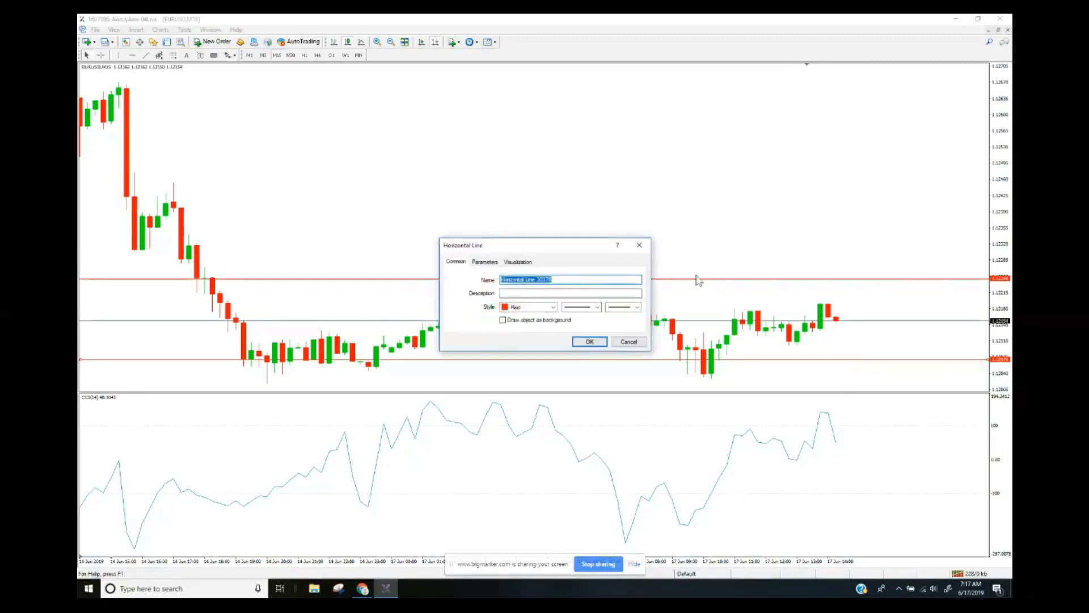
pyautogui.click(553, 307)
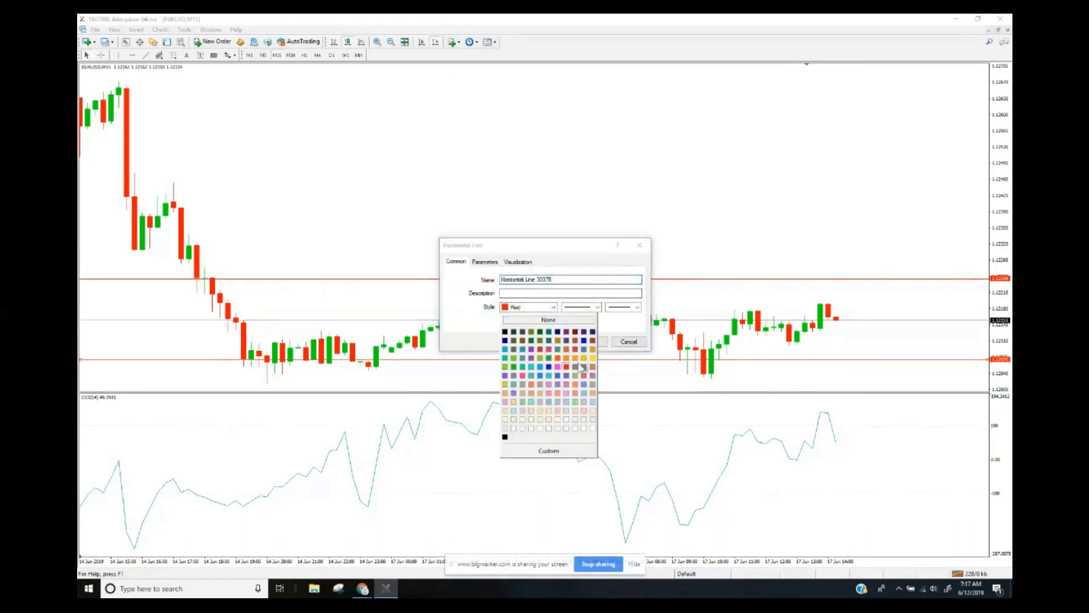
pyautogui.click(557, 375)
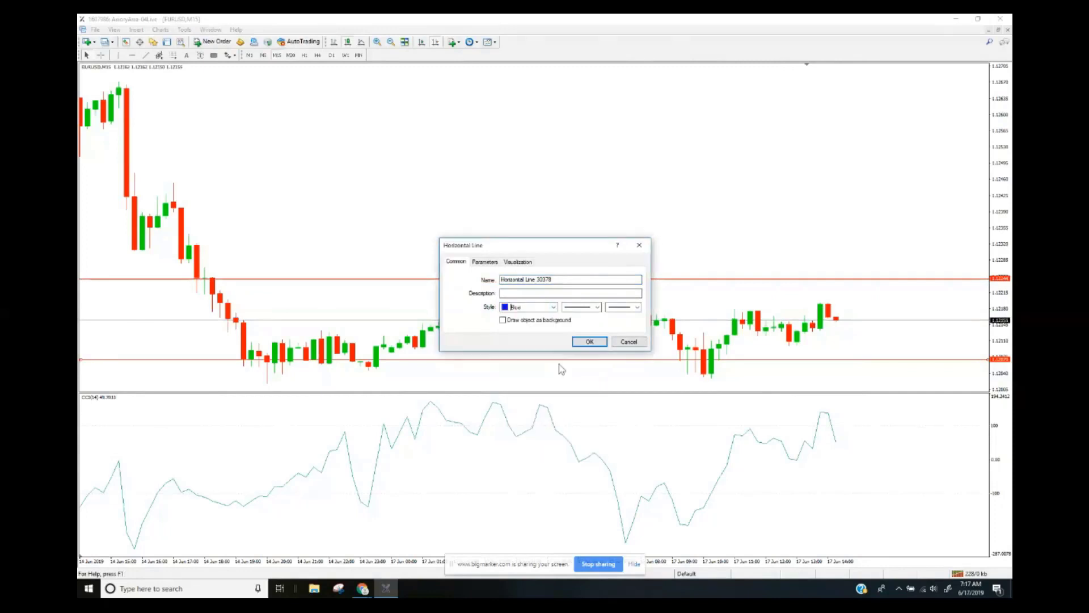
pyautogui.click(590, 341)
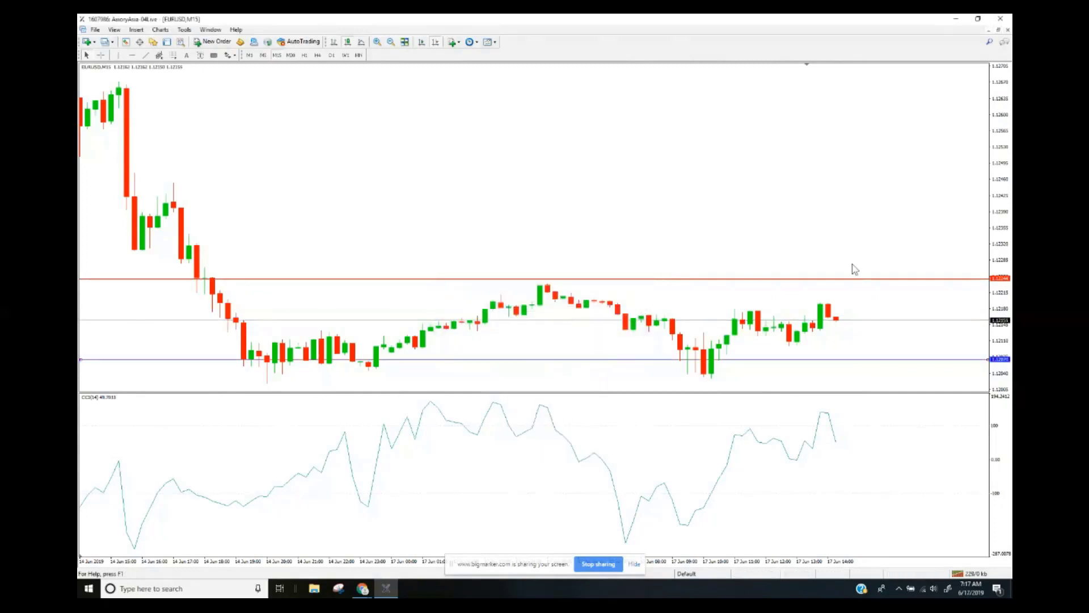
# Cover the early 17 June CCI stretch above 100 with a rectangle and measure the price rises from its first and last peaks
pyautogui.click(214, 55)
pyautogui.moveTo(383, 396); pyautogui.dragTo(634, 428)
pyautogui.middleClick(435, 309)
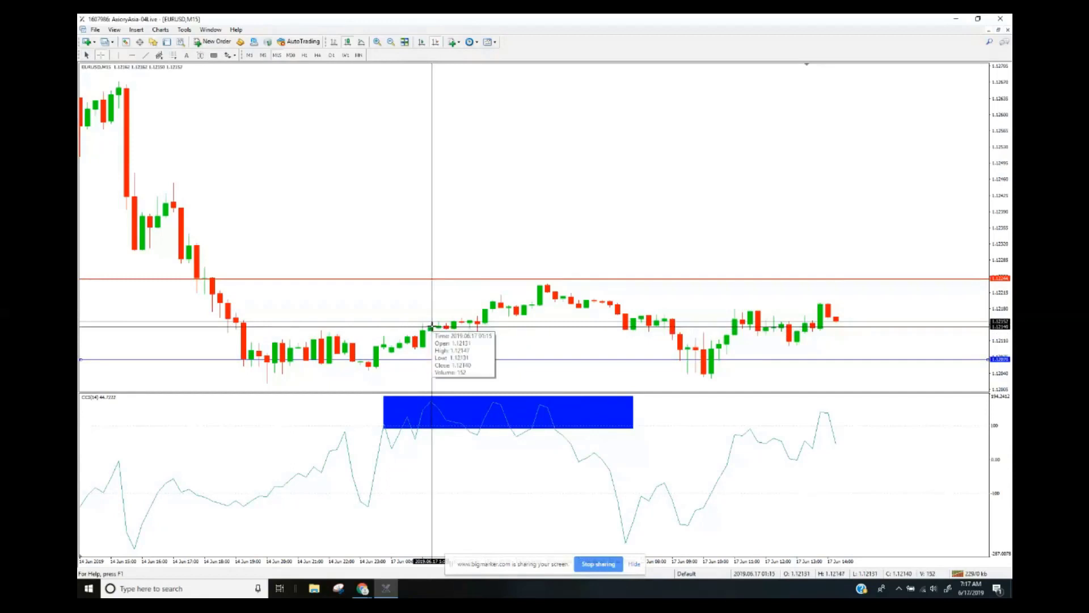
pyautogui.moveTo(432, 328); pyautogui.dragTo(542, 284)
pyautogui.middleClick(560, 326)
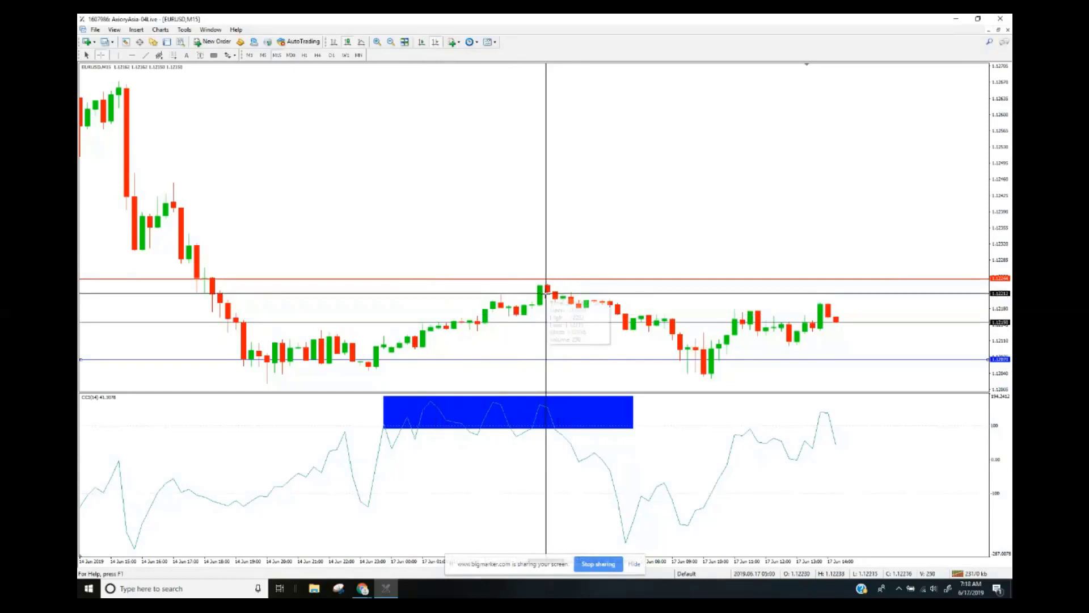
pyautogui.moveTo(551, 294)
pyautogui.mouseDown()
pyautogui.moveTo(695, 373)
pyautogui.moveTo(569, 305)
pyautogui.moveTo(559, 277)
pyautogui.mouseUp()
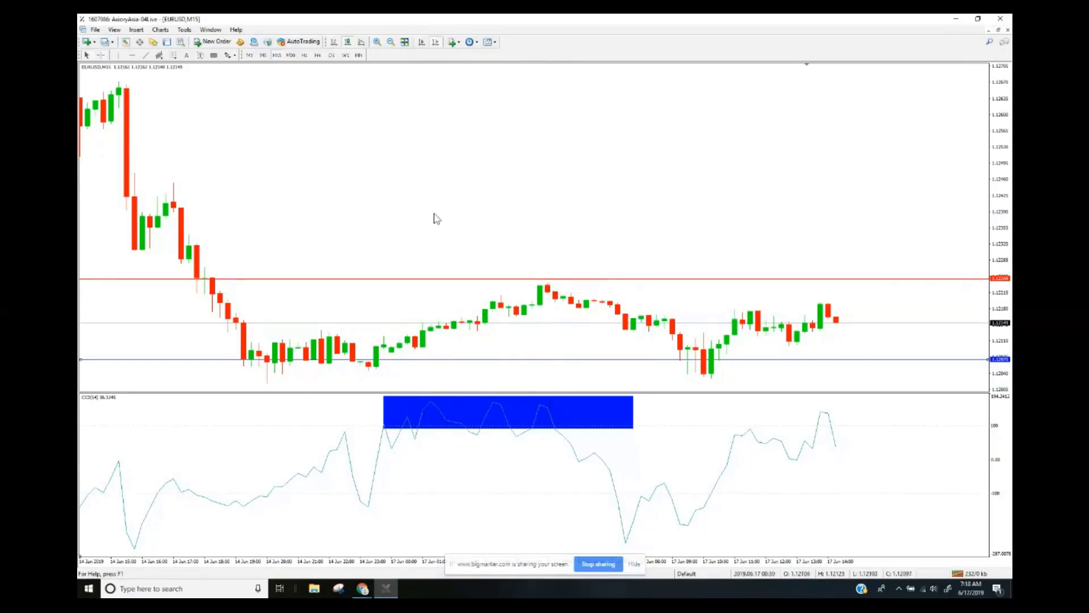
# Switch the chart to the daily timeframe and measure downward from the early June CCI peak and from the price above the same candle
pyautogui.click(332, 55)
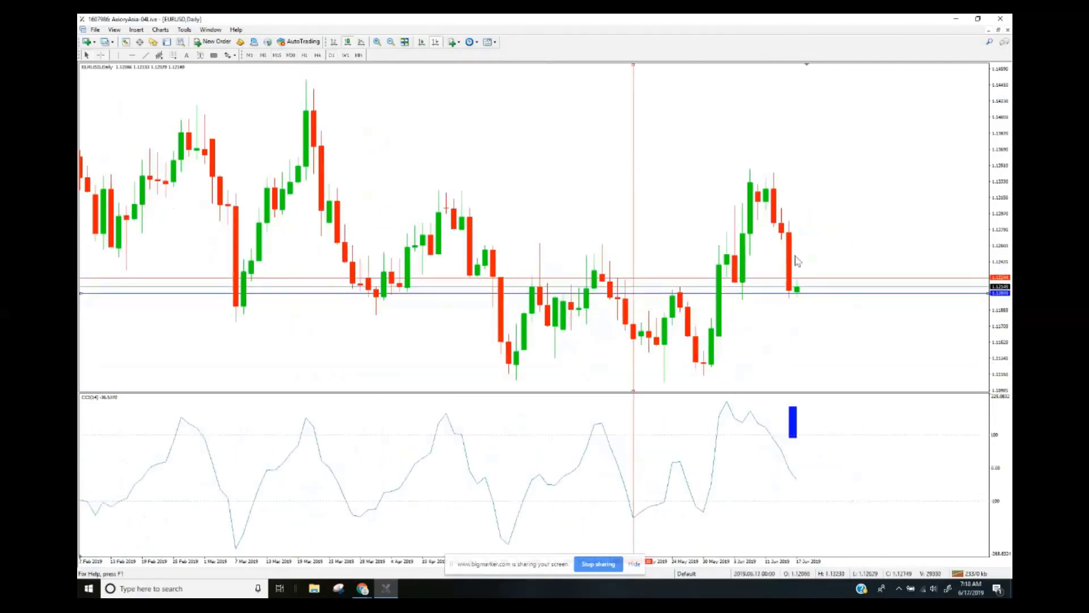
pyautogui.middleClick(759, 296)
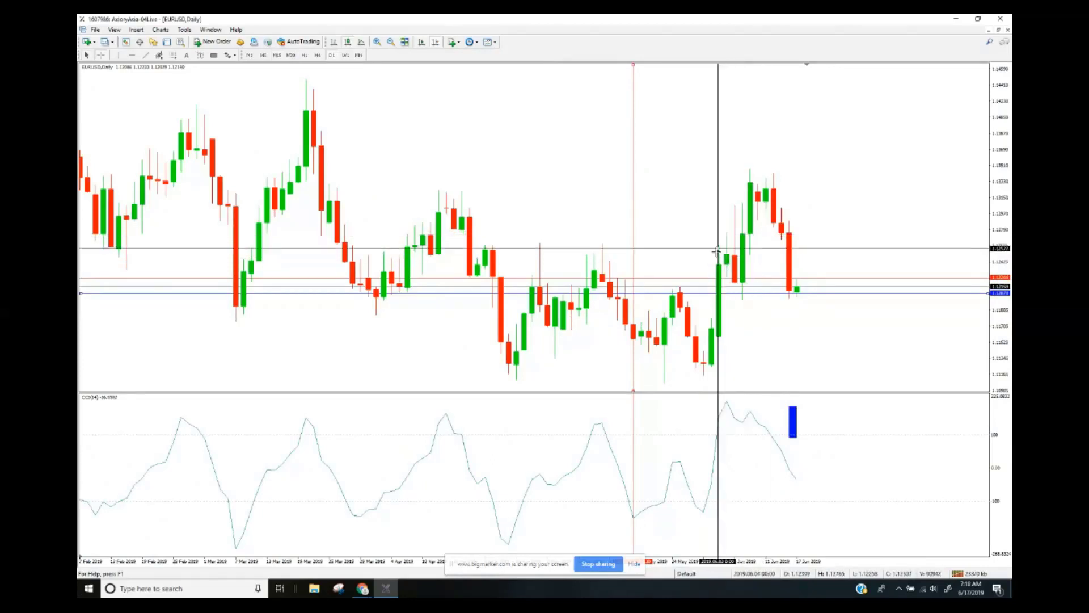
pyautogui.moveTo(728, 404); pyautogui.dragTo(743, 435)
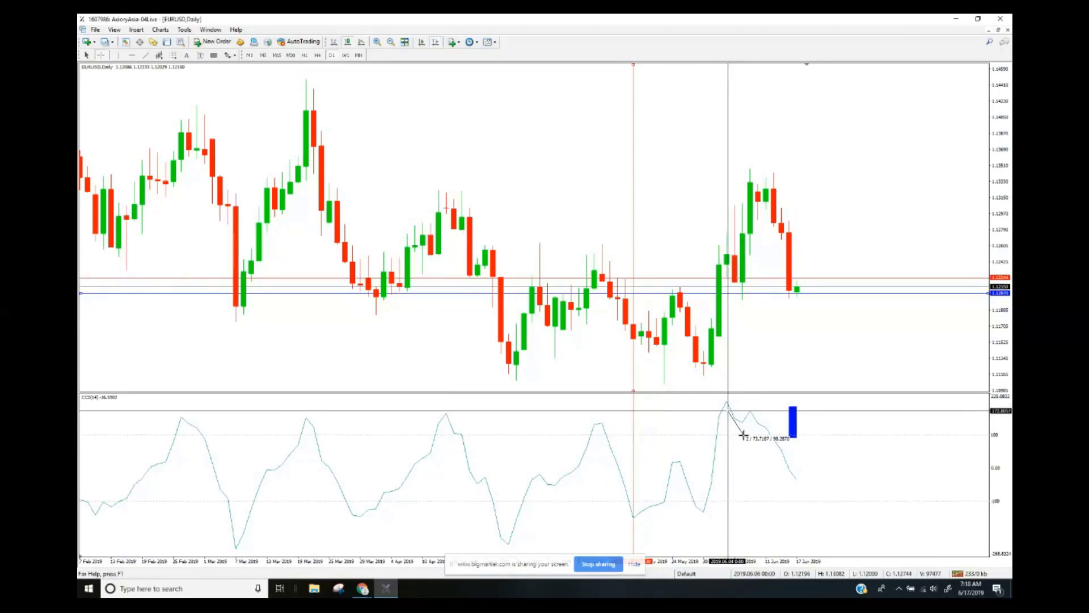
pyautogui.moveTo(744, 436); pyautogui.dragTo(743, 435)
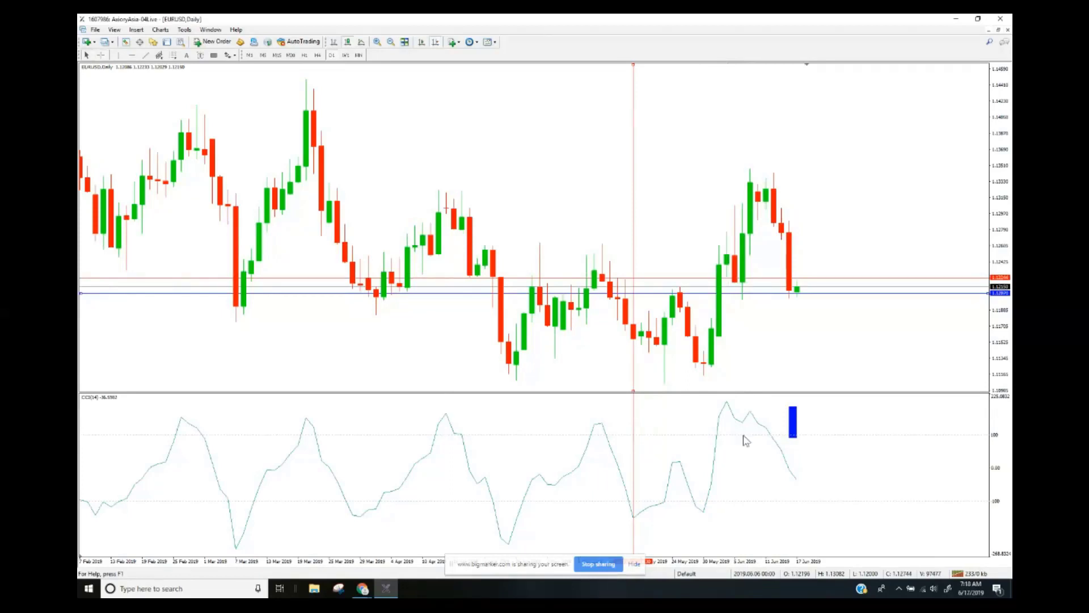
pyautogui.middleClick(730, 233)
pyautogui.moveTo(729, 233); pyautogui.dragTo(778, 314)
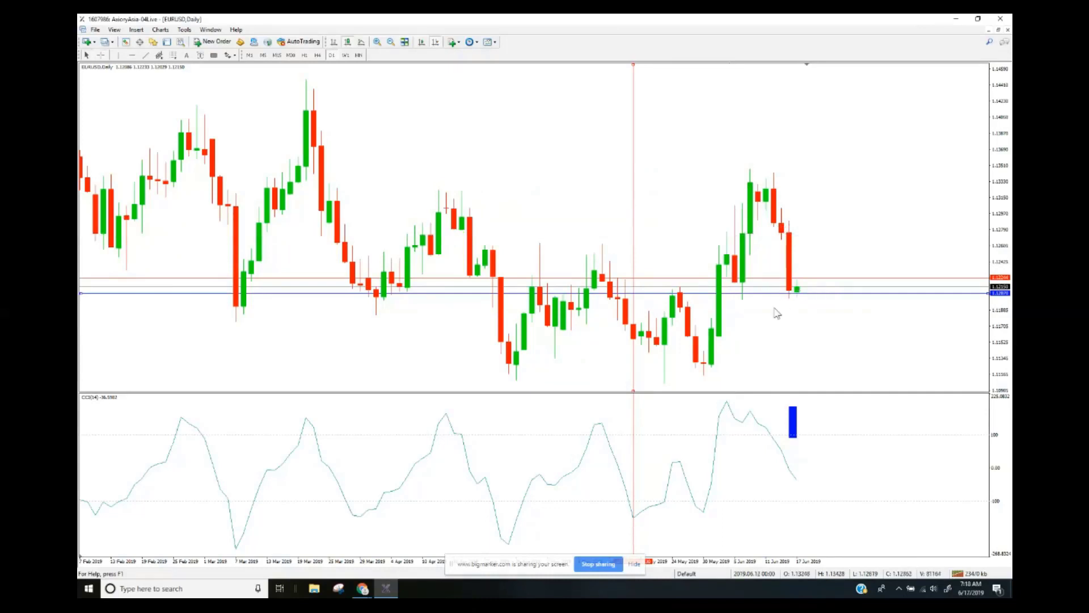
pyautogui.middleClick(749, 293)
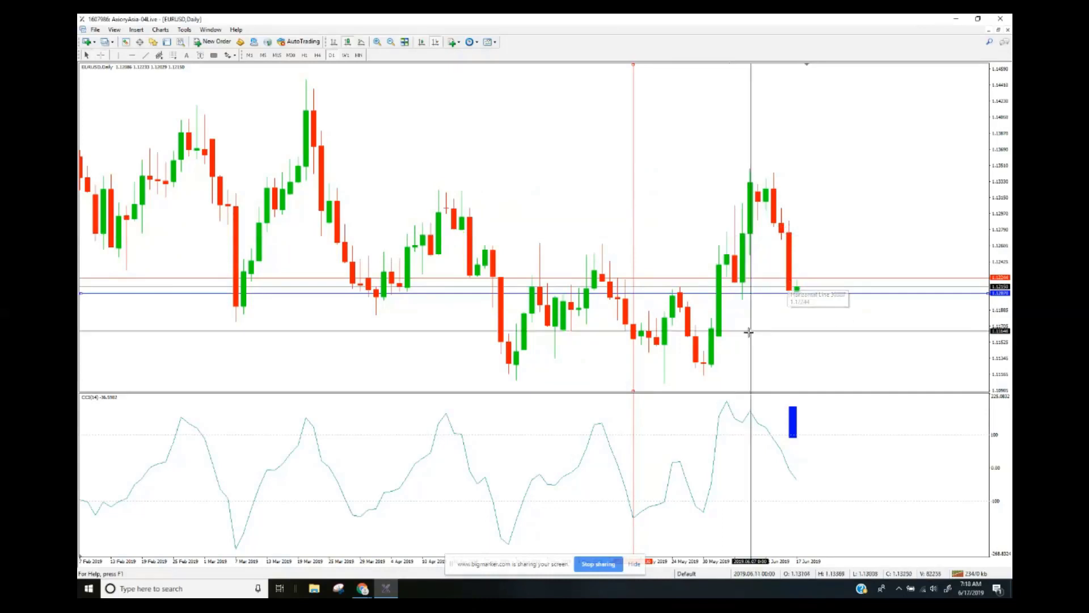
pyautogui.middleClick(732, 416)
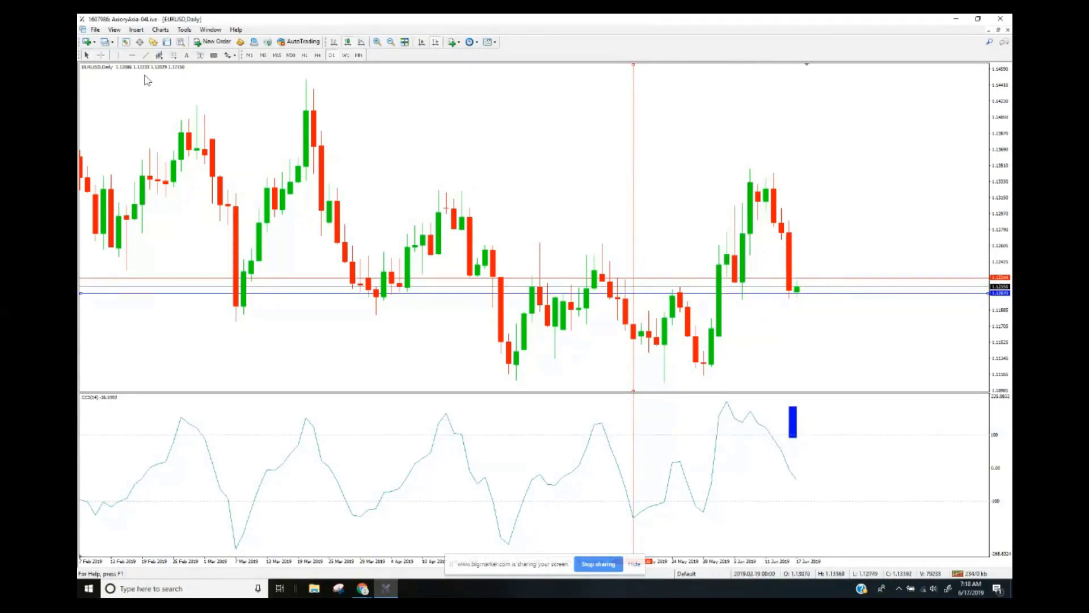
pyautogui.click(132, 55)
pyautogui.moveTo(732, 211)
pyautogui.mouseDown()
pyautogui.moveTo(747, 174)
pyautogui.moveTo(736, 206)
pyautogui.mouseUp()
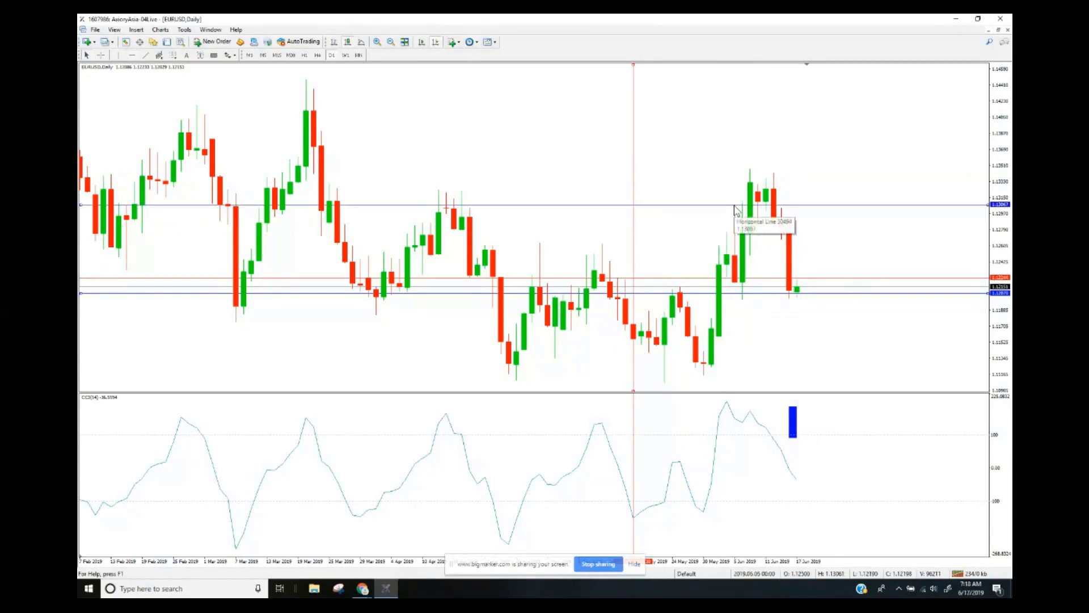
pyautogui.rightClick(736, 206)
pyautogui.click(760, 239)
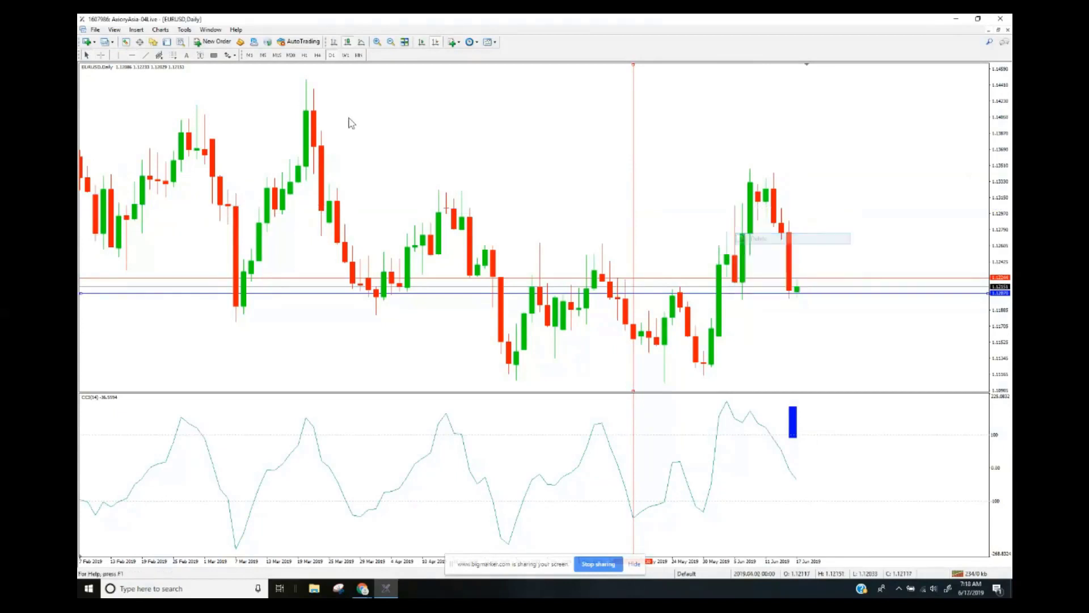
# Draw one trendline along the rising June price highs and another along the falling CCI peaks below them
pyautogui.click(146, 55)
pyautogui.moveTo(711, 250); pyautogui.dragTo(780, 162)
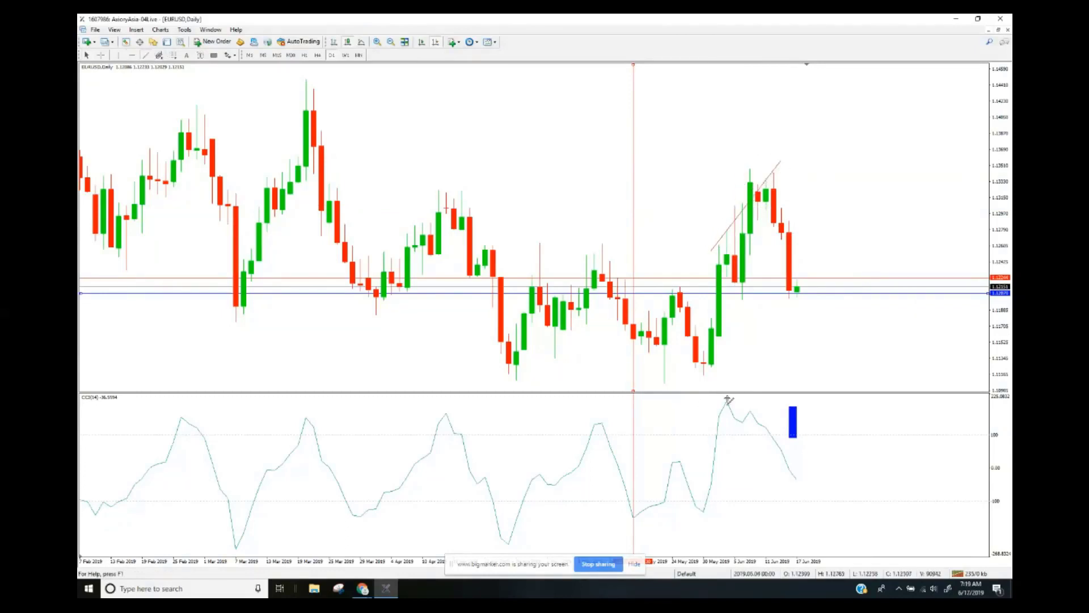
pyautogui.moveTo(728, 399); pyautogui.dragTo(788, 429)
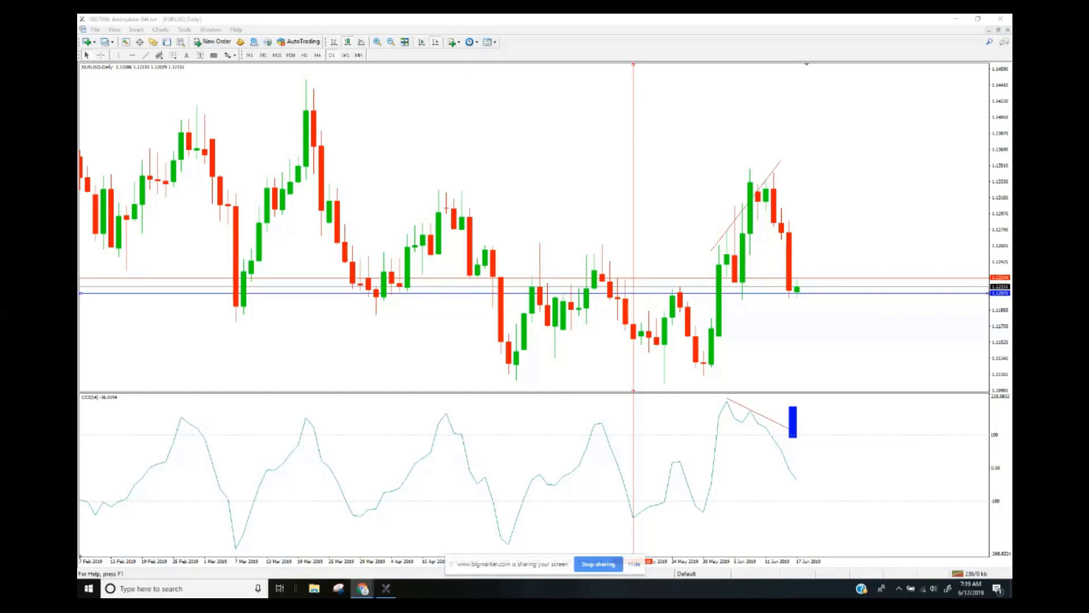
pyautogui.click(455, 43)
pyautogui.moveTo(496, 144)
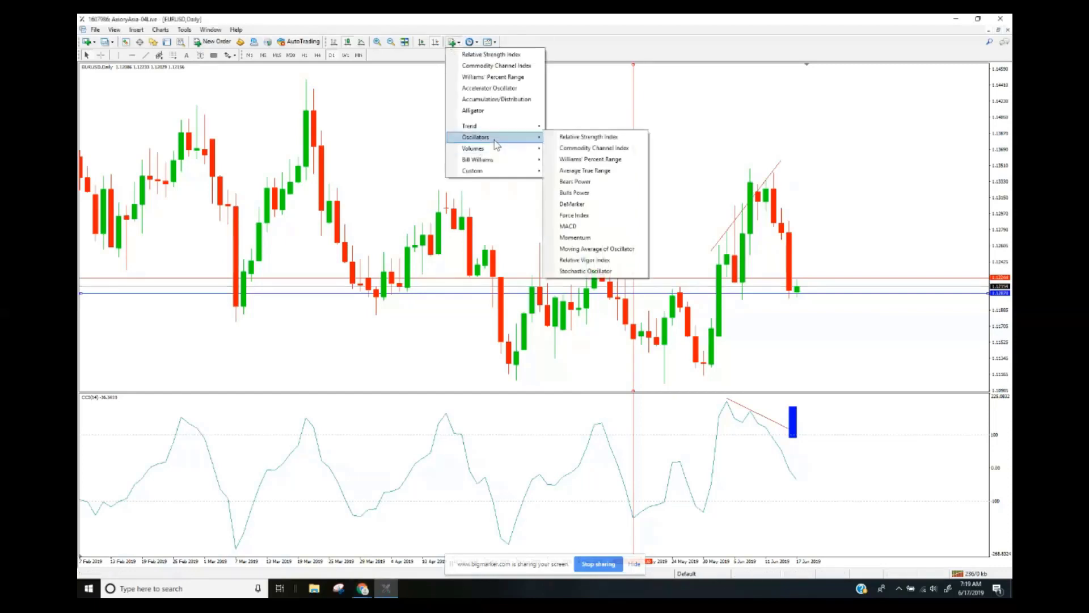
pyautogui.click(582, 81)
# Delete all drawn lines, trendlines and the rectangle from the chart through its objects list
pyautogui.rightClick(562, 127)
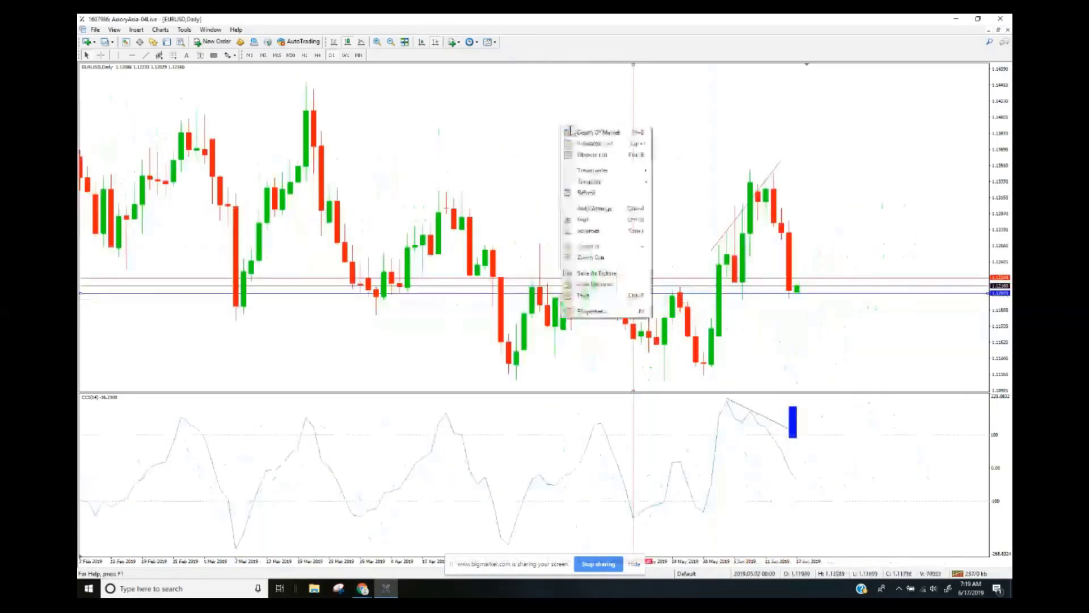
pyautogui.click(620, 165)
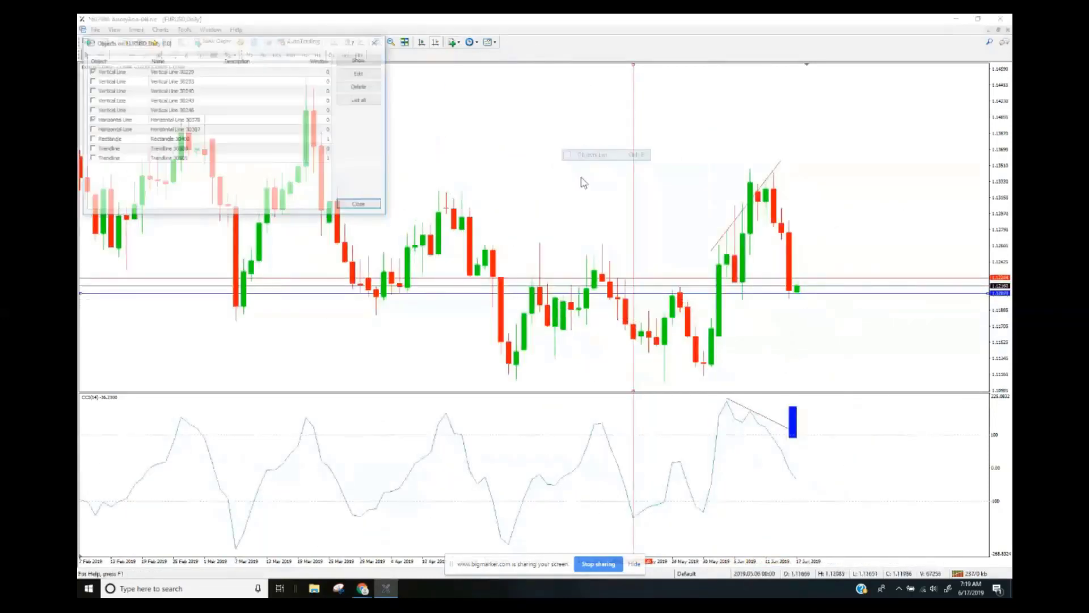
pyautogui.click(238, 94)
pyautogui.hotkey('ctrl', 'a')
pyautogui.click(361, 86)
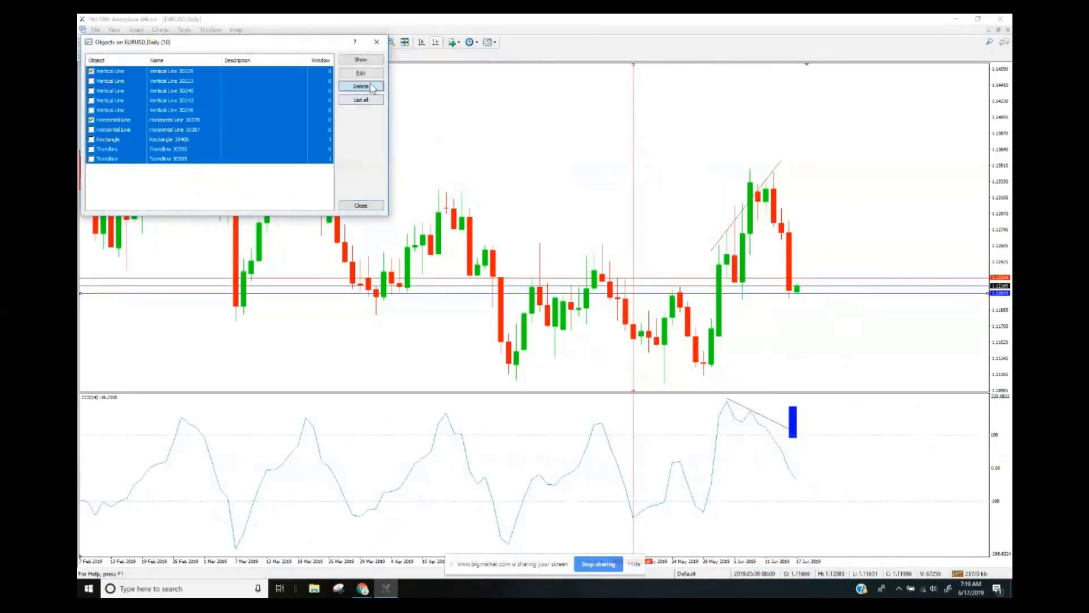
pyautogui.click(383, 45)
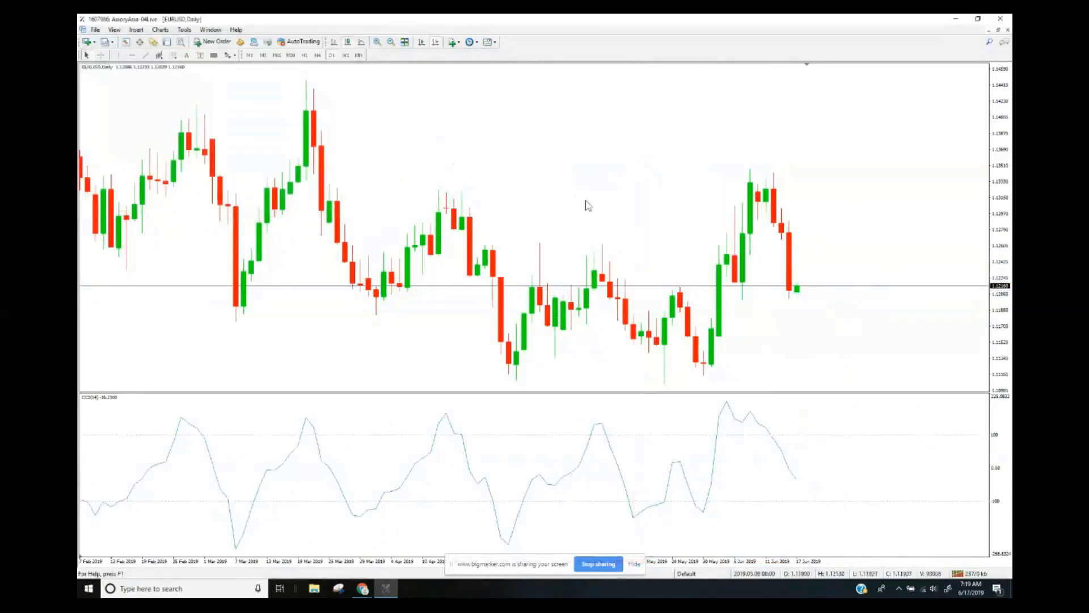
# Remove the Commodity Channel Index from the chart through its indicators list
pyautogui.rightClick(611, 168)
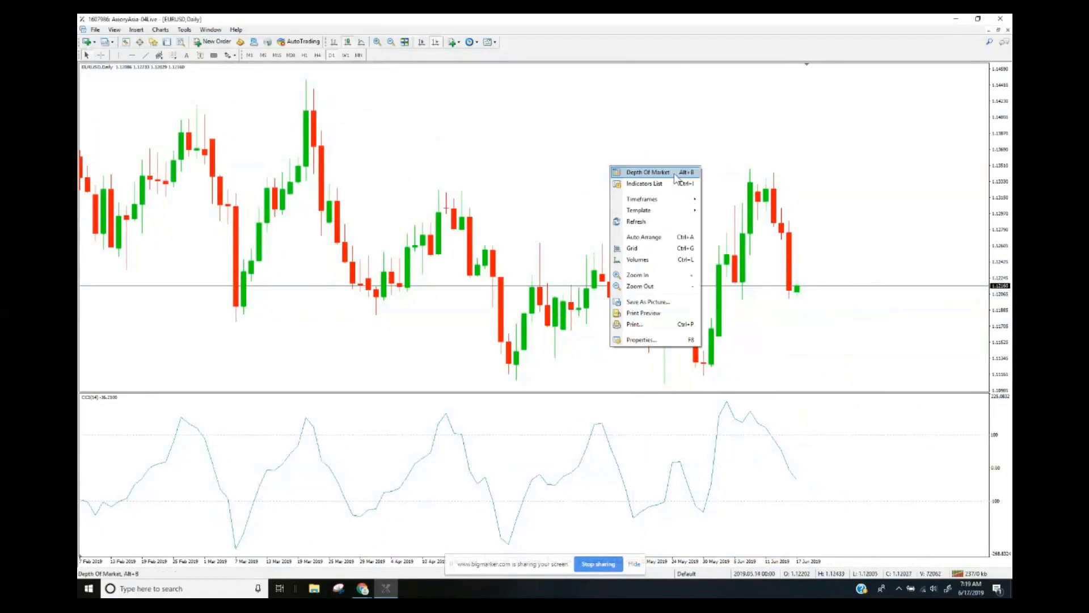
pyautogui.click(644, 183)
pyautogui.click(149, 67)
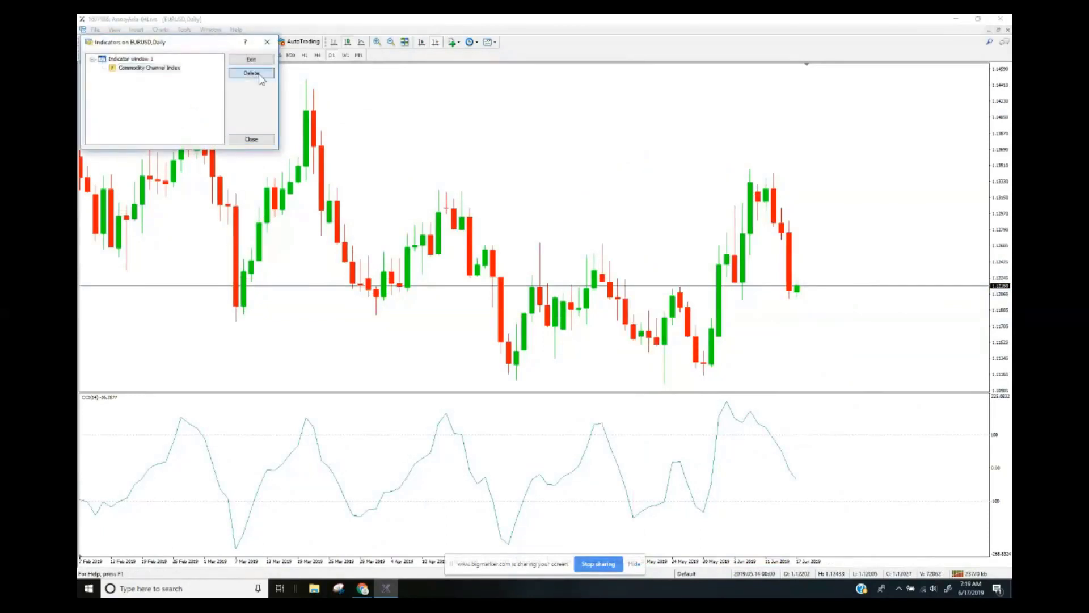
pyautogui.click(251, 73)
pyautogui.click(267, 42)
# Add the Williams' Percent Range indicator to the chart with a period of 14
pyautogui.click(453, 42)
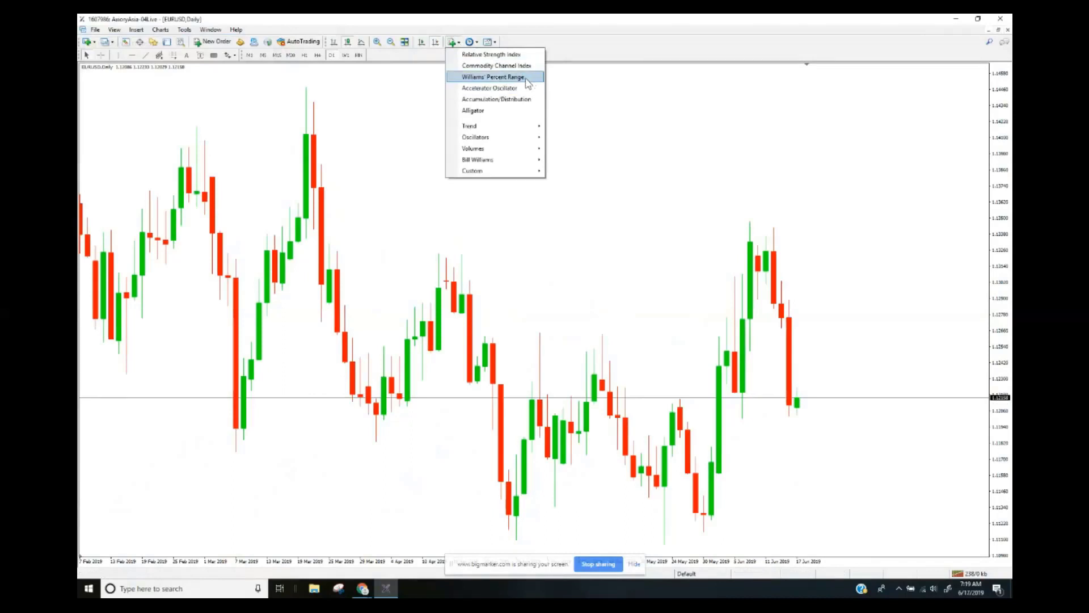
pyautogui.moveTo(505, 163)
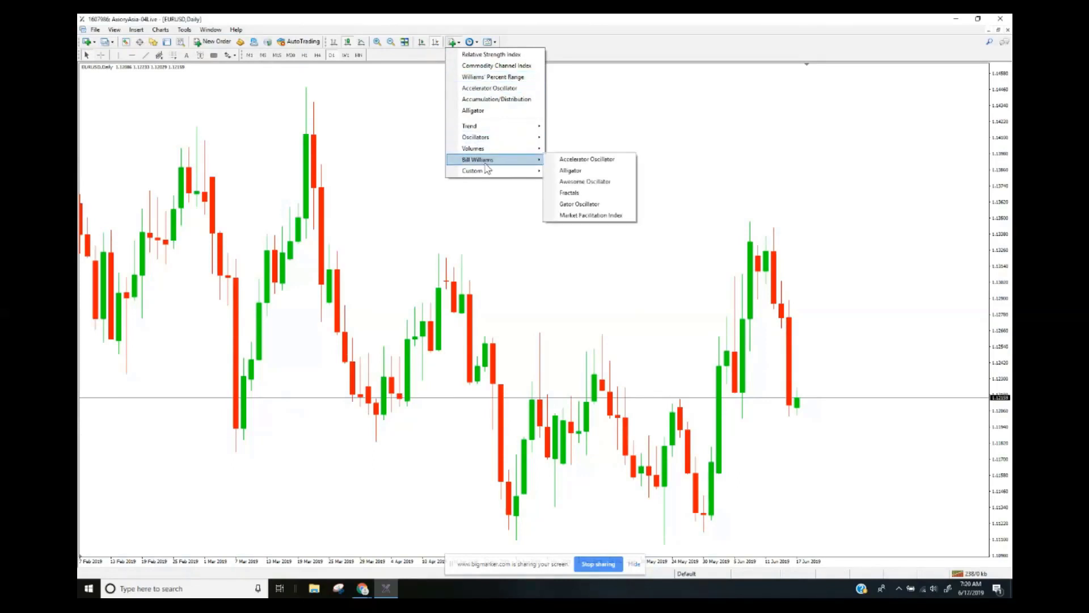
pyautogui.click(504, 82)
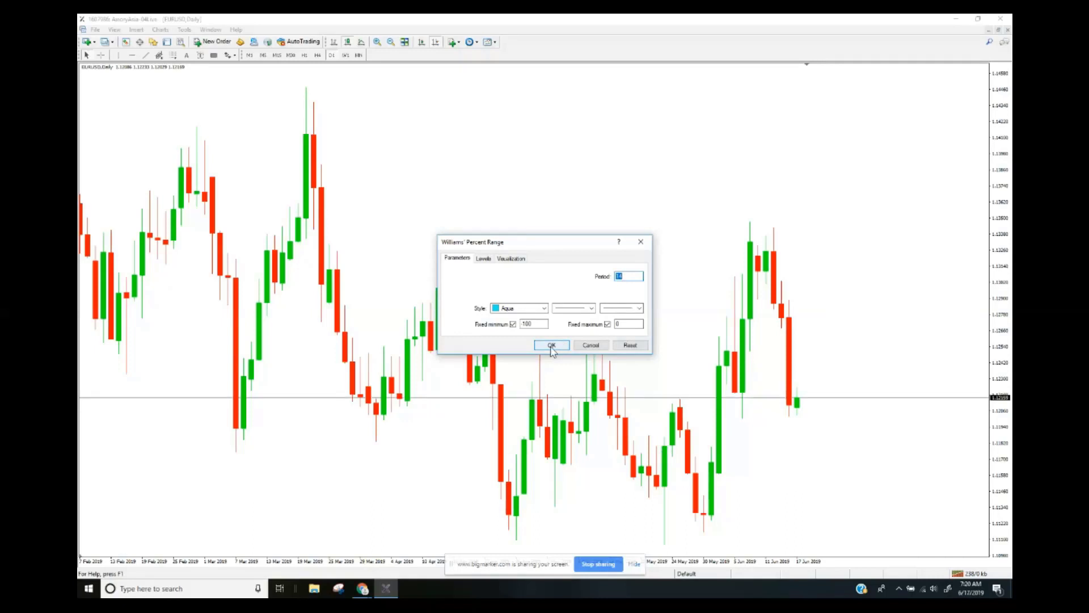
pyautogui.click(551, 347)
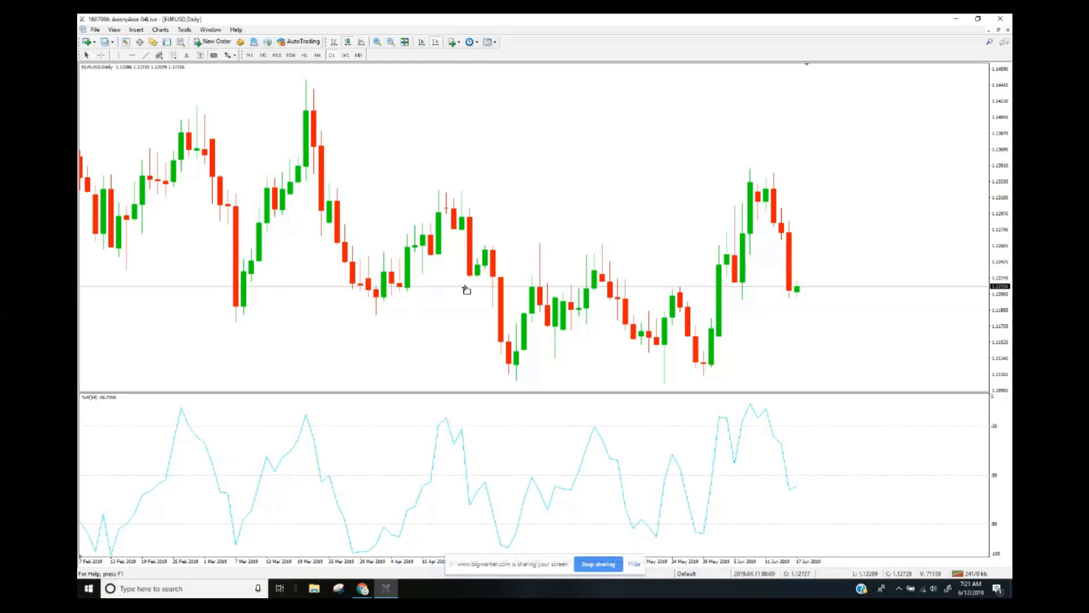
# Cover the mid-April to early May %R stretch between -50 and -80 with a rectangle, and the price from the March high with another
pyautogui.moveTo(454, 477); pyautogui.dragTo(594, 523)
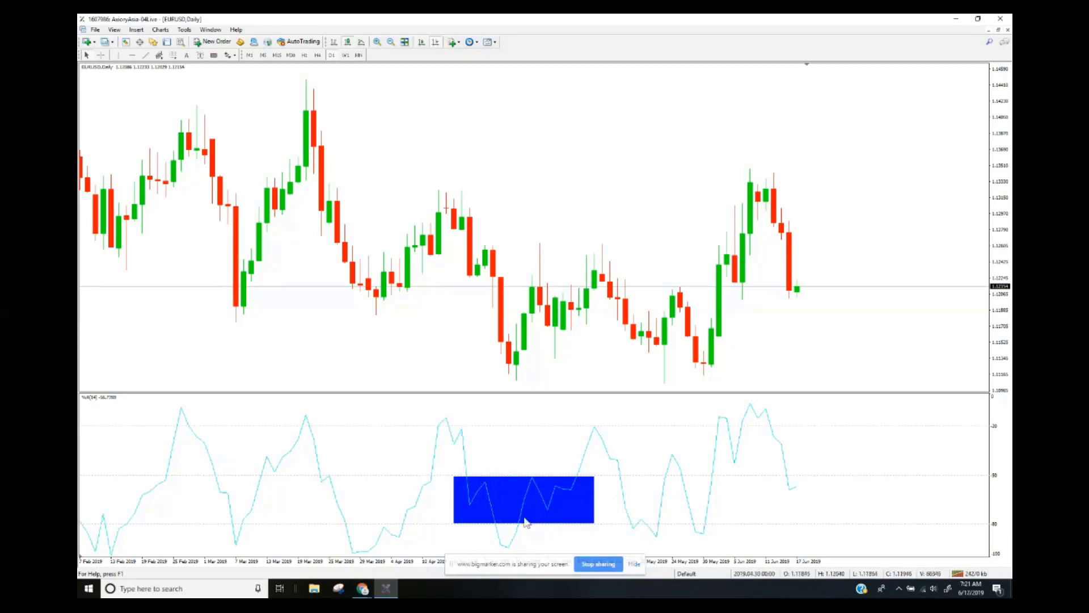
pyautogui.click(214, 55)
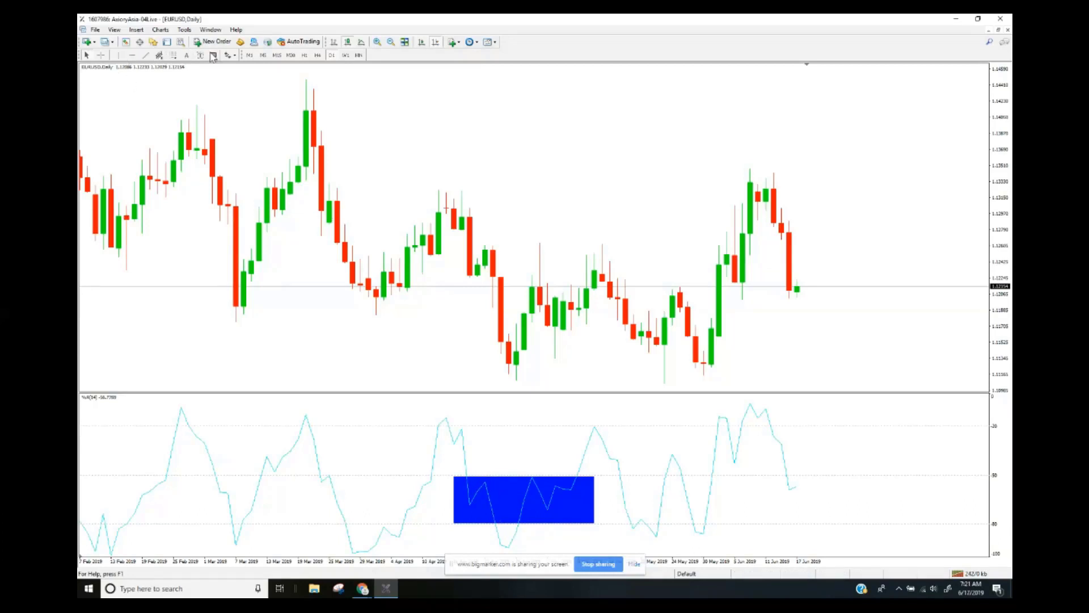
pyautogui.moveTo(470, 209); pyautogui.dragTo(594, 382)
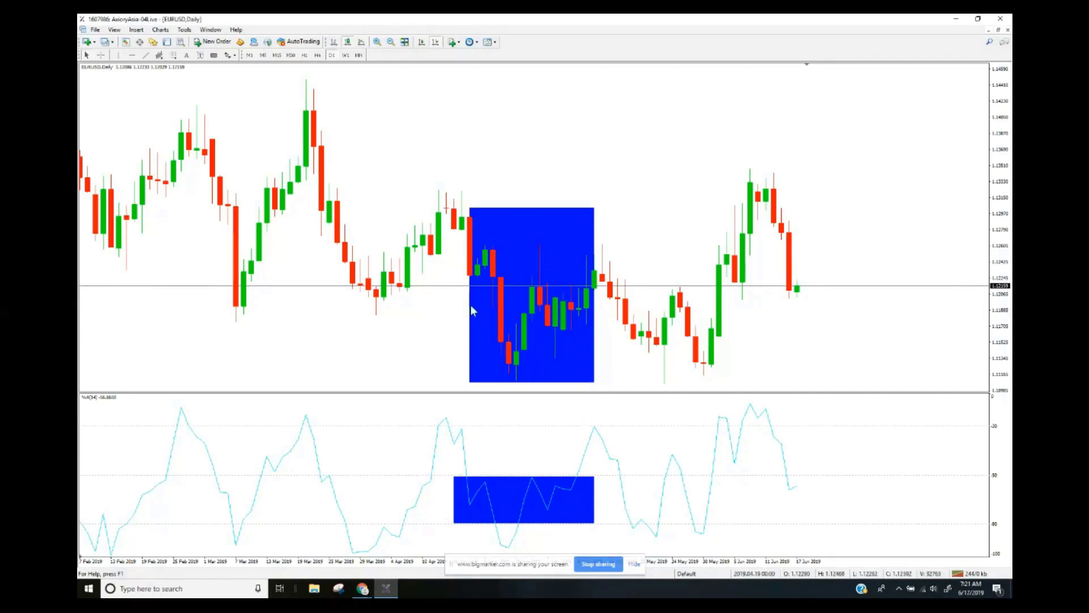
pyautogui.doubleClick(472, 218)
pyautogui.moveTo(471, 211); pyautogui.dragTo(314, 105)
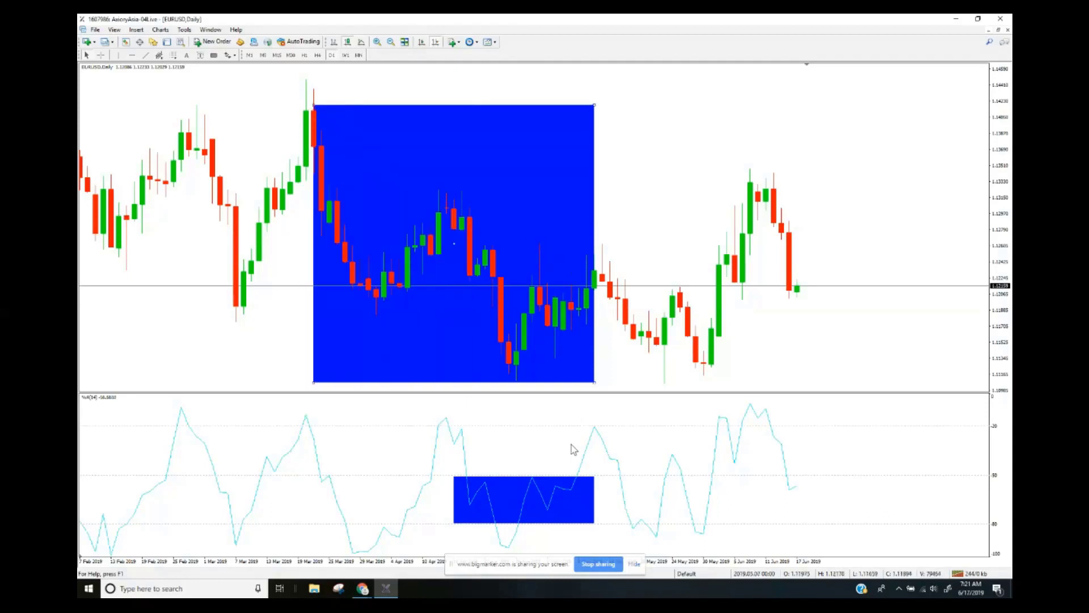
# Draw a rectangle on the %R dip from late March to early April, and delete both rectangles in the indicator pane
pyautogui.click(214, 55)
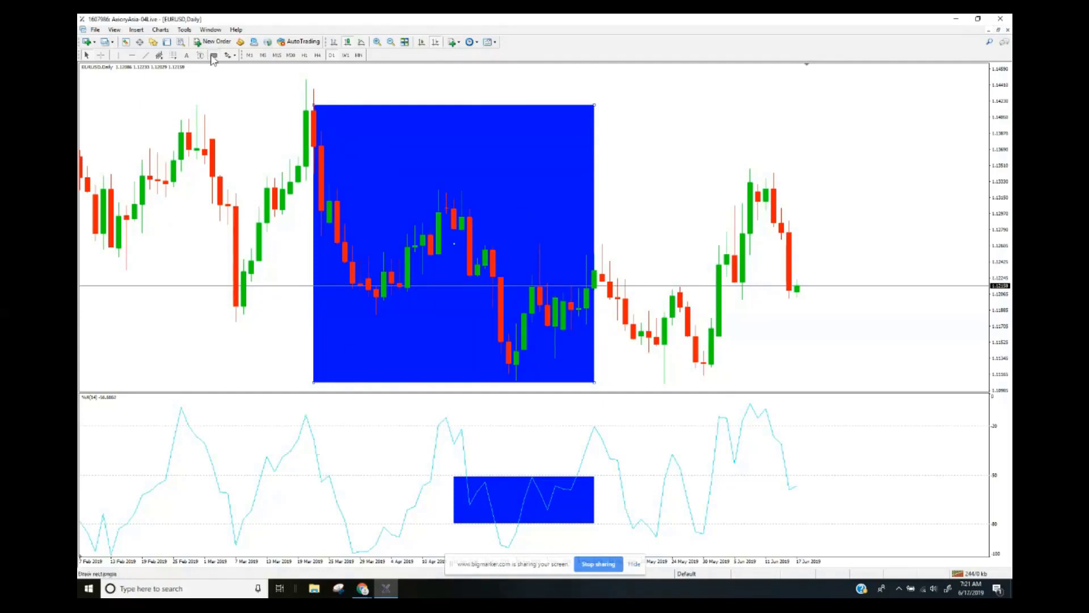
pyautogui.moveTo(315, 479); pyautogui.dragTo(438, 522)
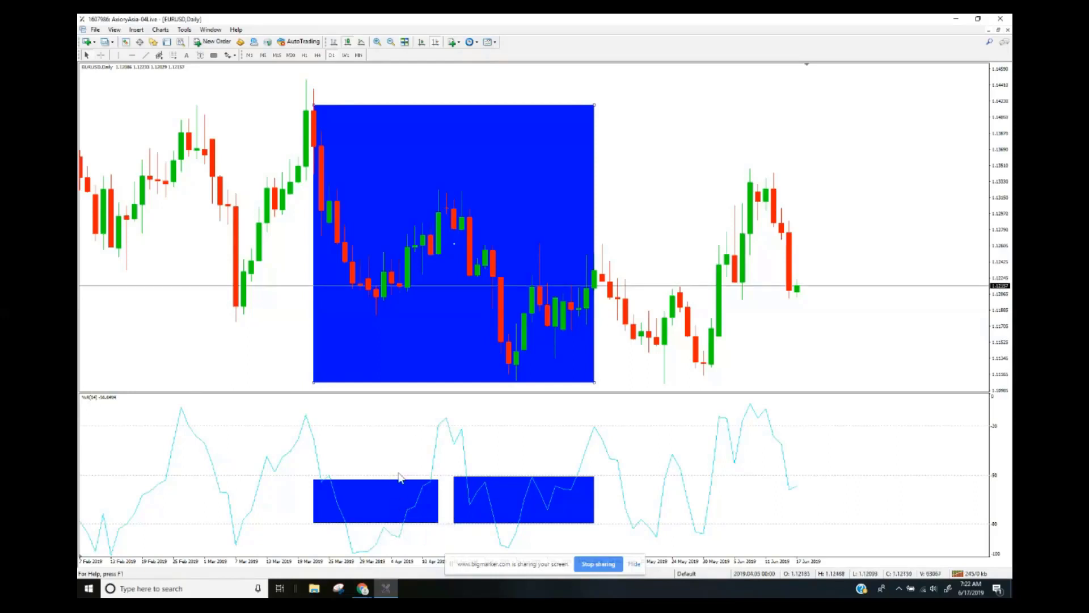
pyautogui.rightClick(436, 485)
pyautogui.click(474, 418)
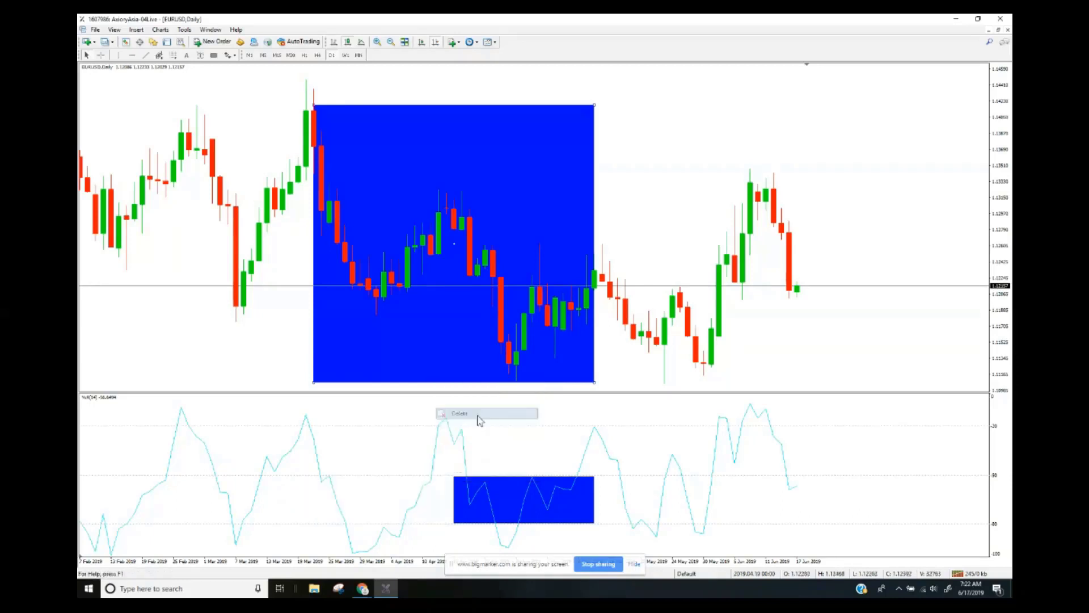
pyautogui.rightClick(459, 483)
pyautogui.click(496, 414)
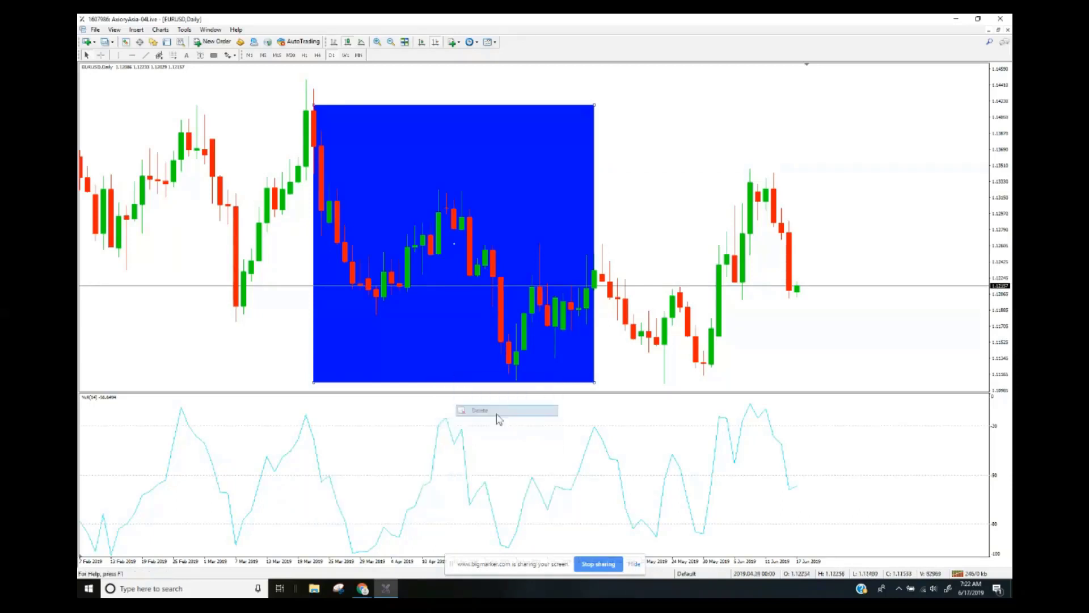
# Cover the %R stretch below -80 around the end of March with a rectangle and shrink the price rectangle to the matching candles
pyautogui.click(214, 55)
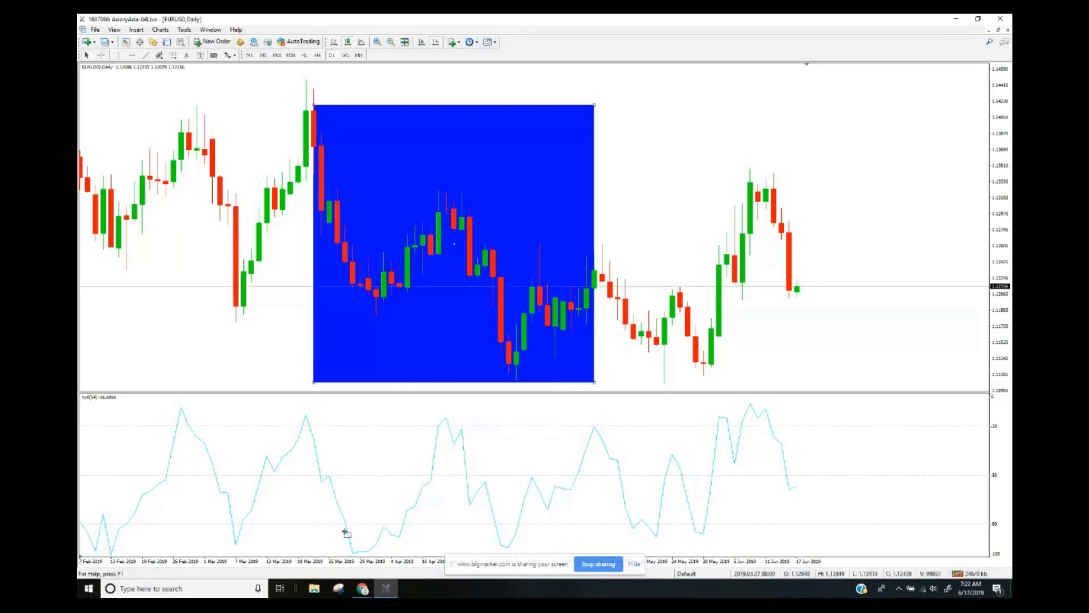
pyautogui.moveTo(344, 526); pyautogui.dragTo(407, 554)
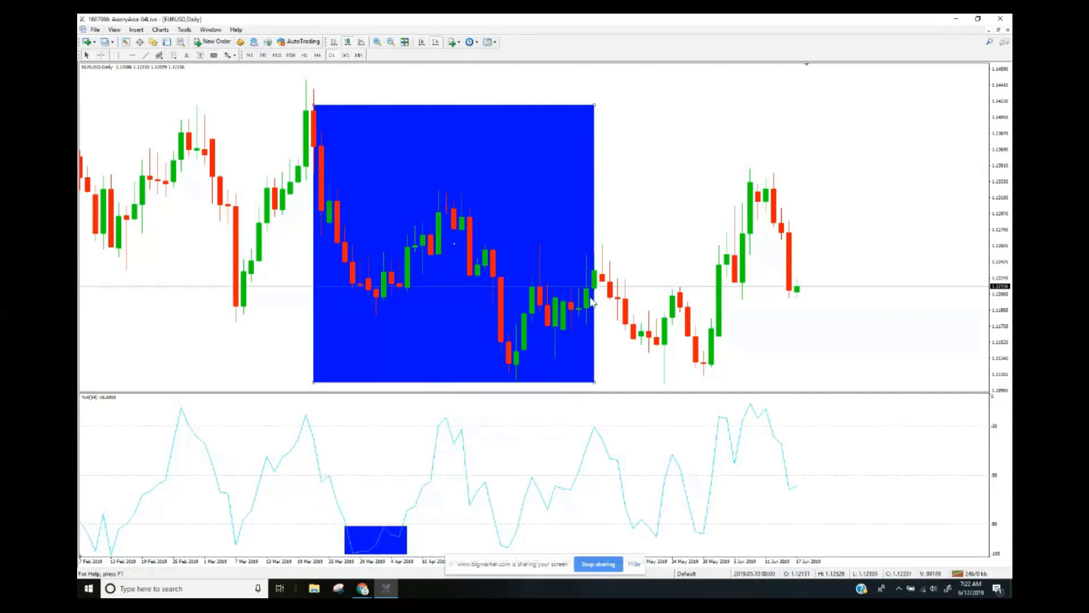
pyautogui.moveTo(594, 106); pyautogui.dragTo(415, 247)
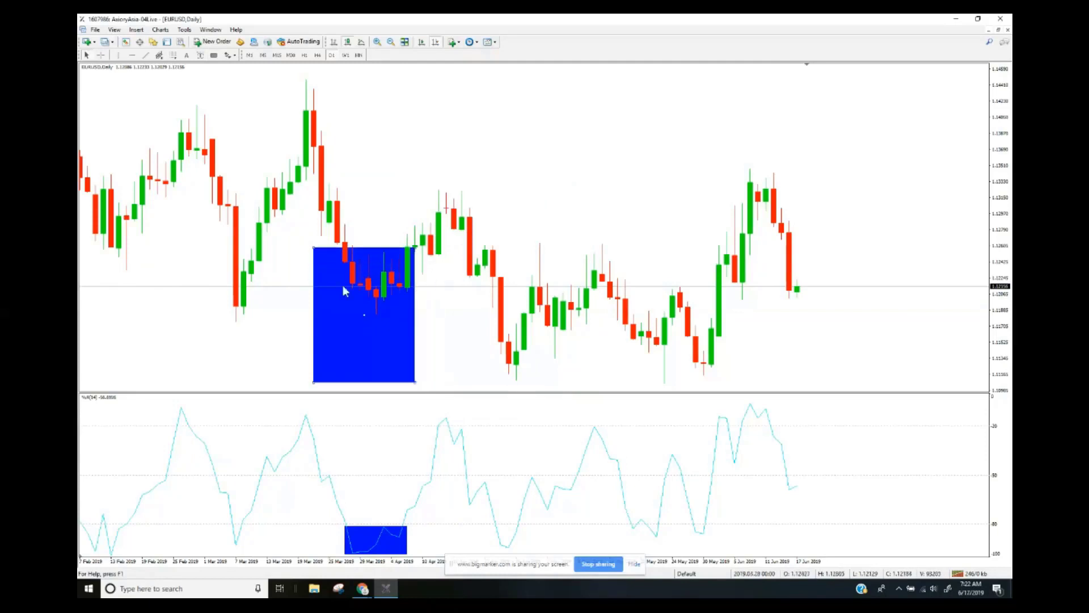
pyautogui.moveTo(314, 247); pyautogui.dragTo(337, 243)
pyautogui.moveTo(415, 382); pyautogui.dragTo(418, 316)
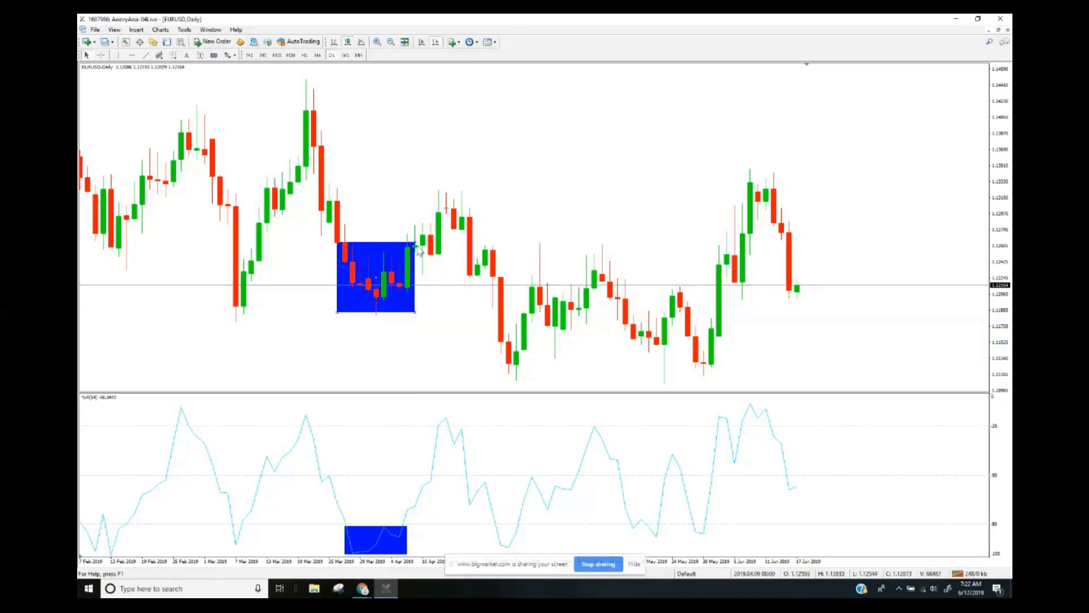
# Delete the rectangle over the price candles and the one in the indicator pane
pyautogui.rightClick(386, 250)
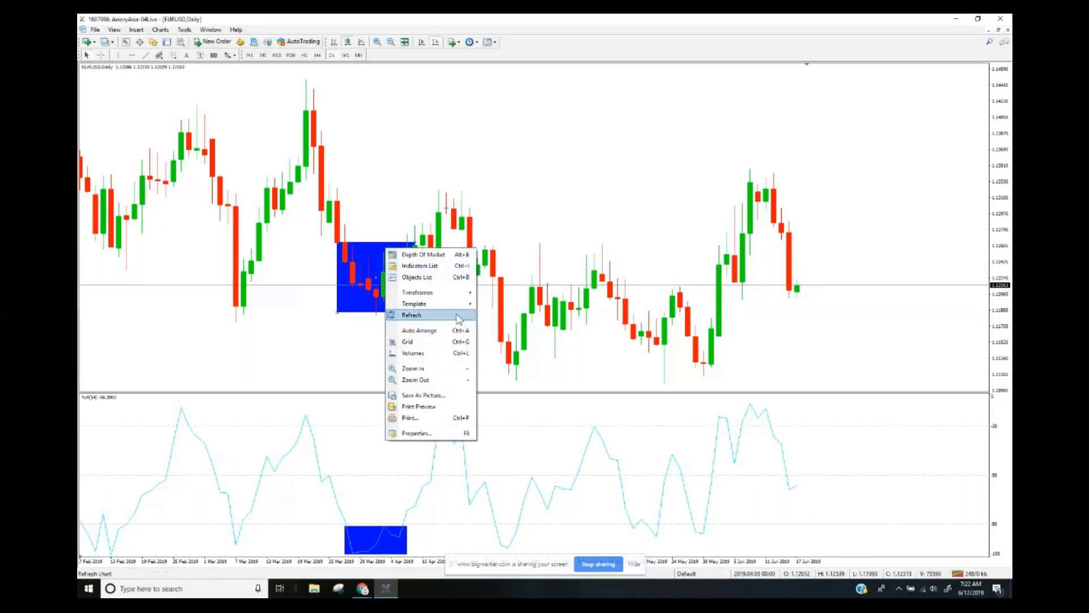
pyautogui.moveTo(446, 292)
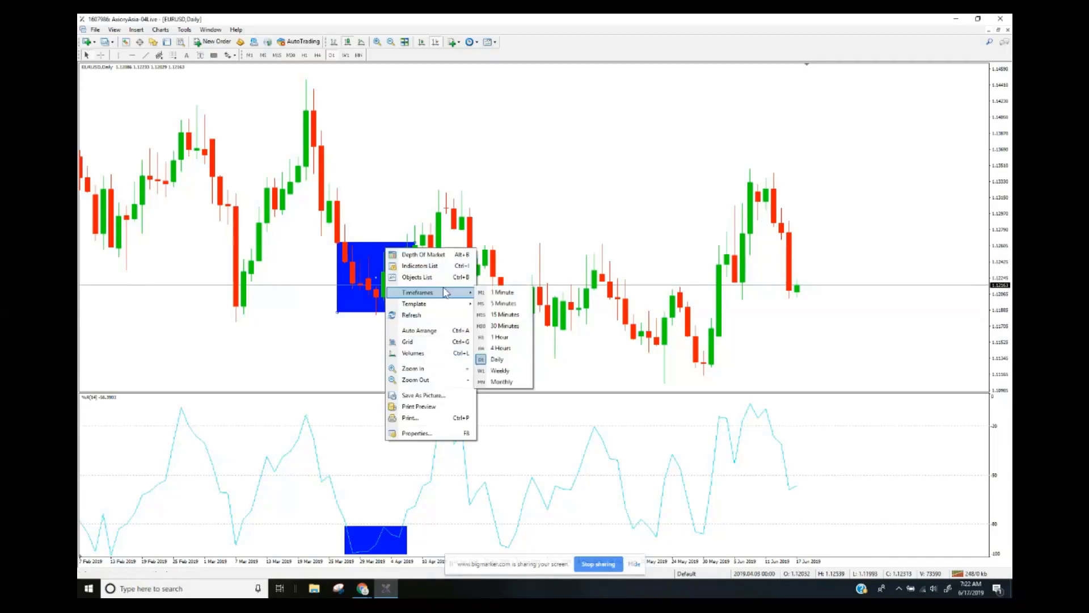
pyautogui.scroll(2, 423, 239)
pyautogui.rightClick(423, 272)
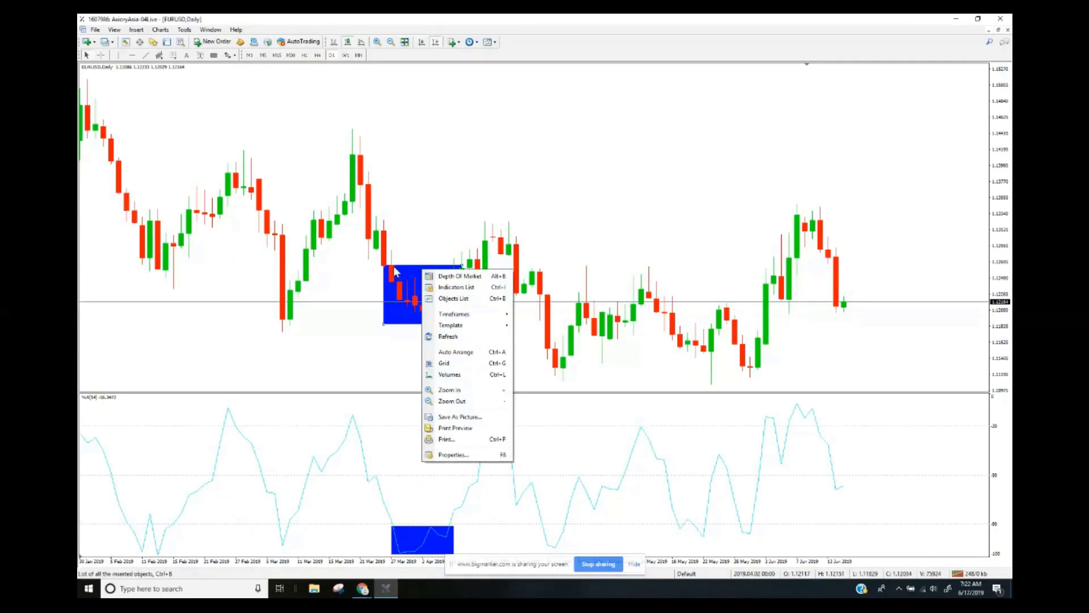
pyautogui.scroll(-1, 396, 272)
pyautogui.rightClick(442, 258)
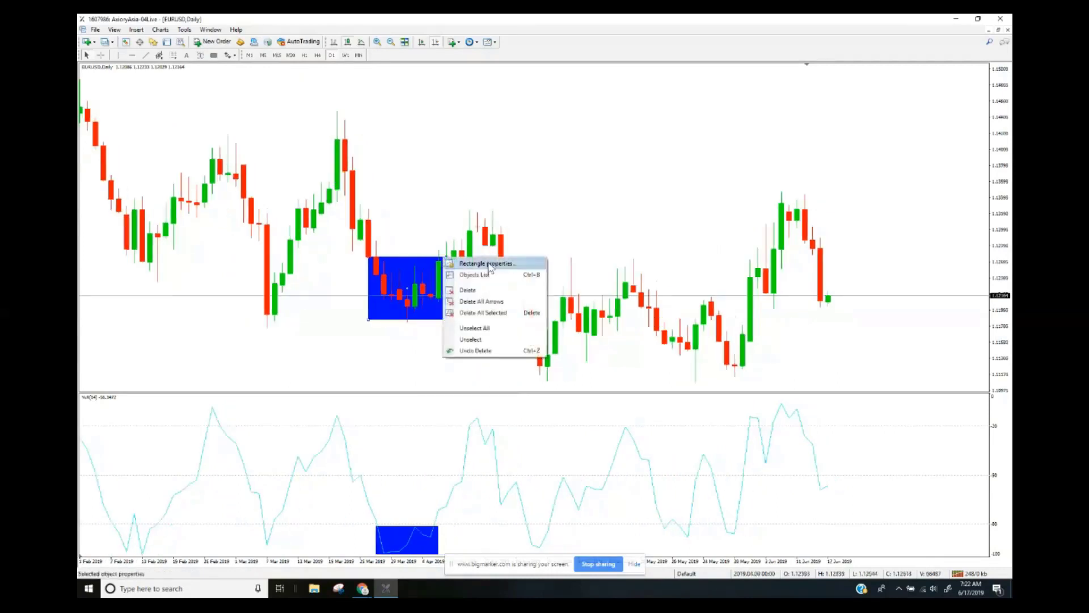
pyautogui.click(496, 291)
pyautogui.rightClick(435, 535)
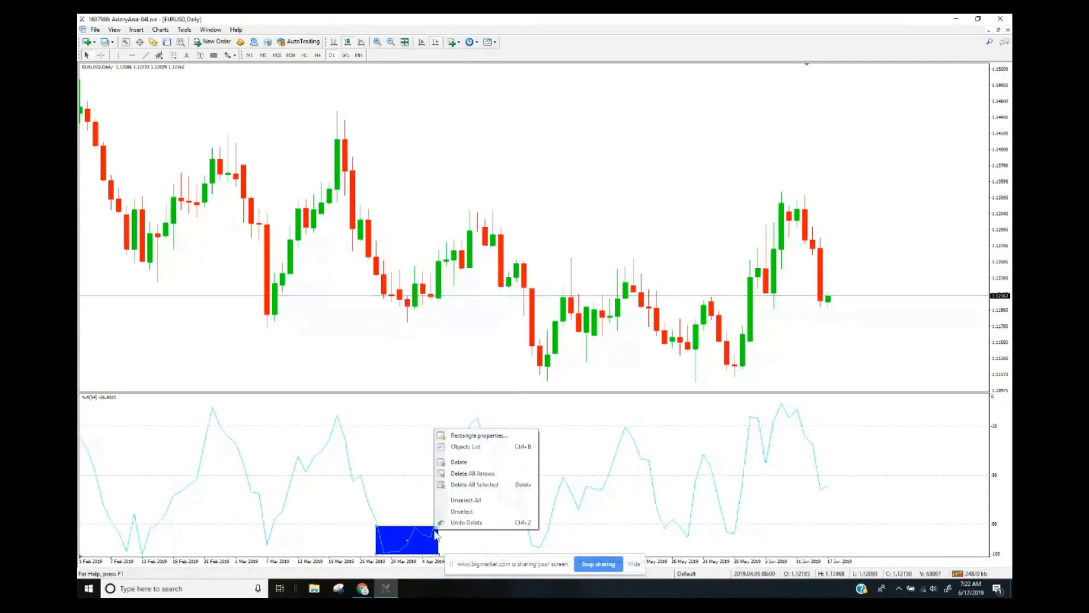
pyautogui.click(473, 468)
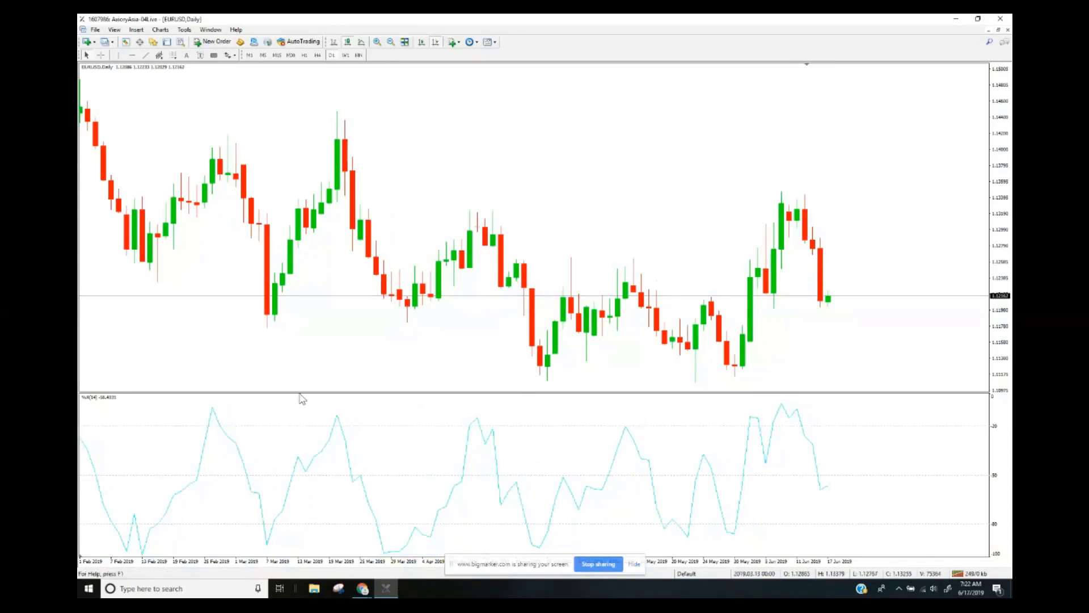
# Enlarge the price pane and draw trendlines along the rise from the early March low and the fall into early April
pyautogui.moveTo(300, 392); pyautogui.dragTo(361, 457)
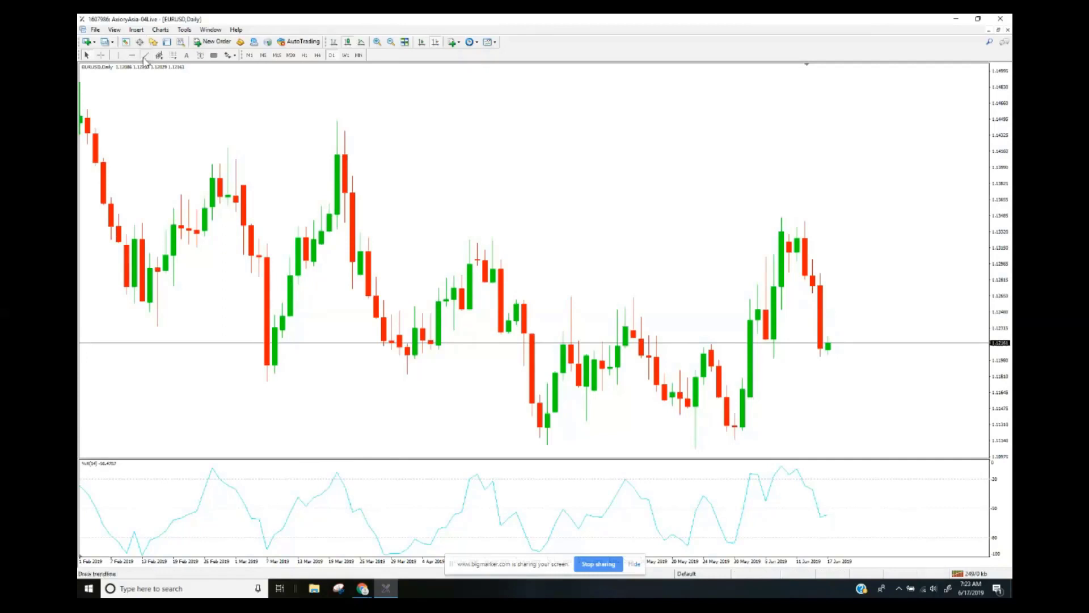
pyautogui.moveTo(275, 370); pyautogui.dragTo(344, 196)
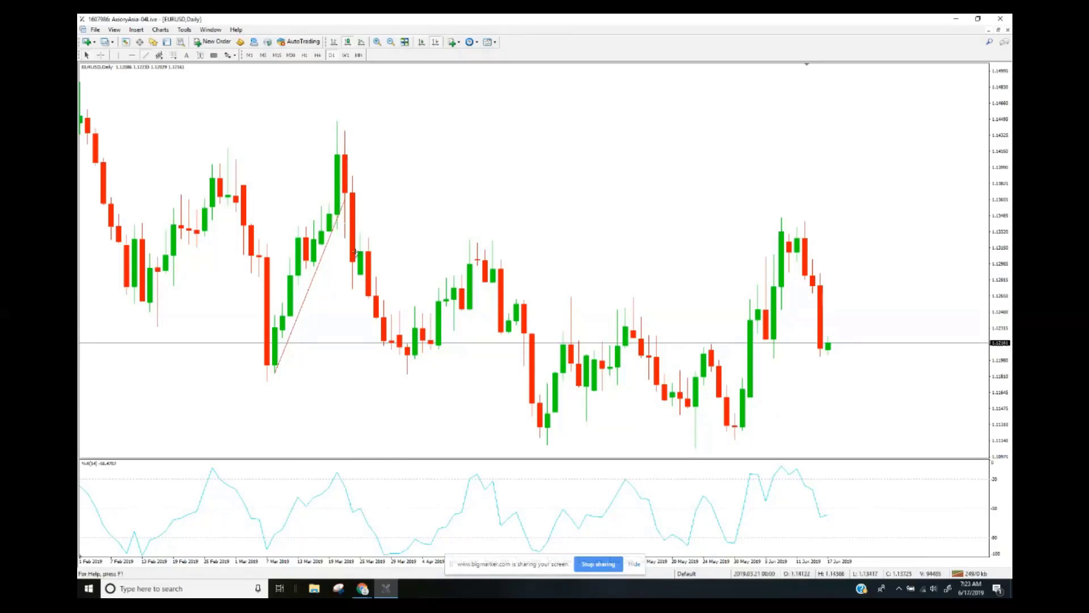
pyautogui.moveTo(355, 252); pyautogui.dragTo(405, 368)
# Mark the sideways price range from late April to early June with a trendline under its lows, a rectangle and trendlines along inner swings
pyautogui.click(146, 55)
pyautogui.moveTo(541, 447); pyautogui.dragTo(812, 435)
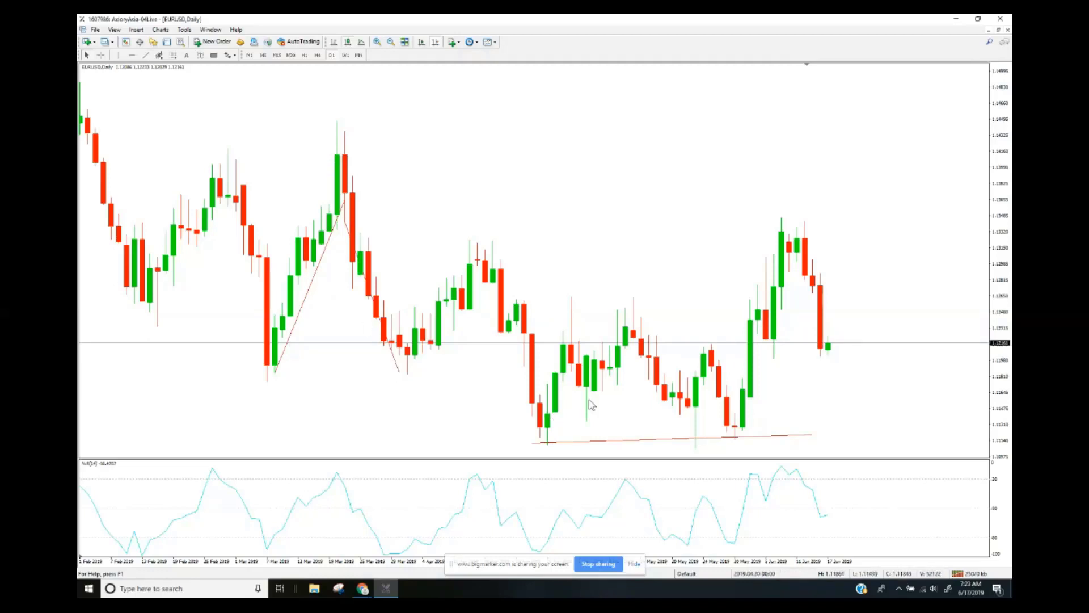
pyautogui.click(214, 55)
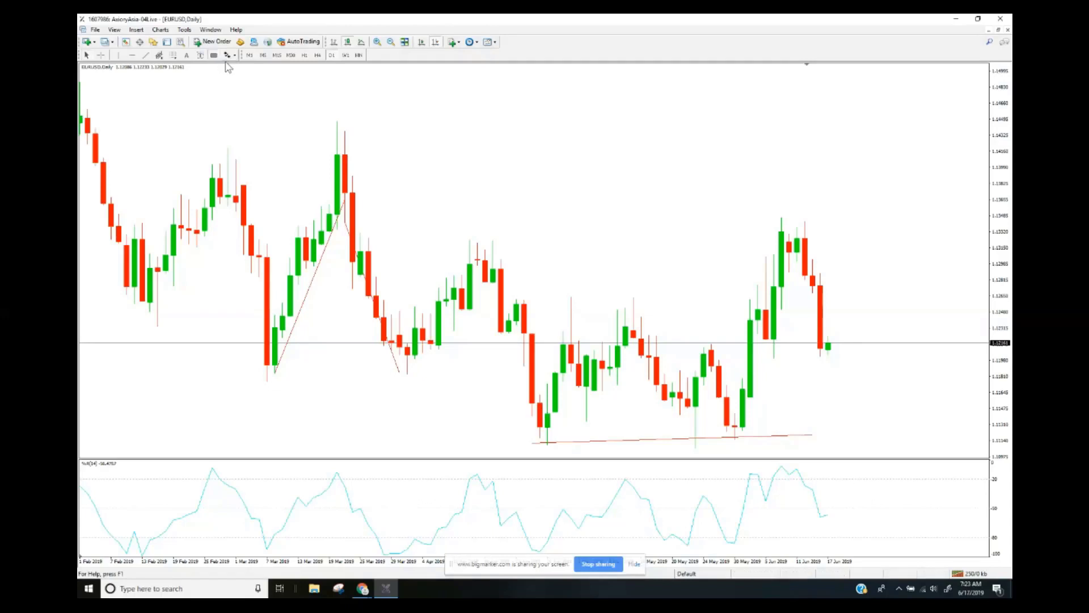
pyautogui.moveTo(522, 276); pyautogui.dragTo(789, 446)
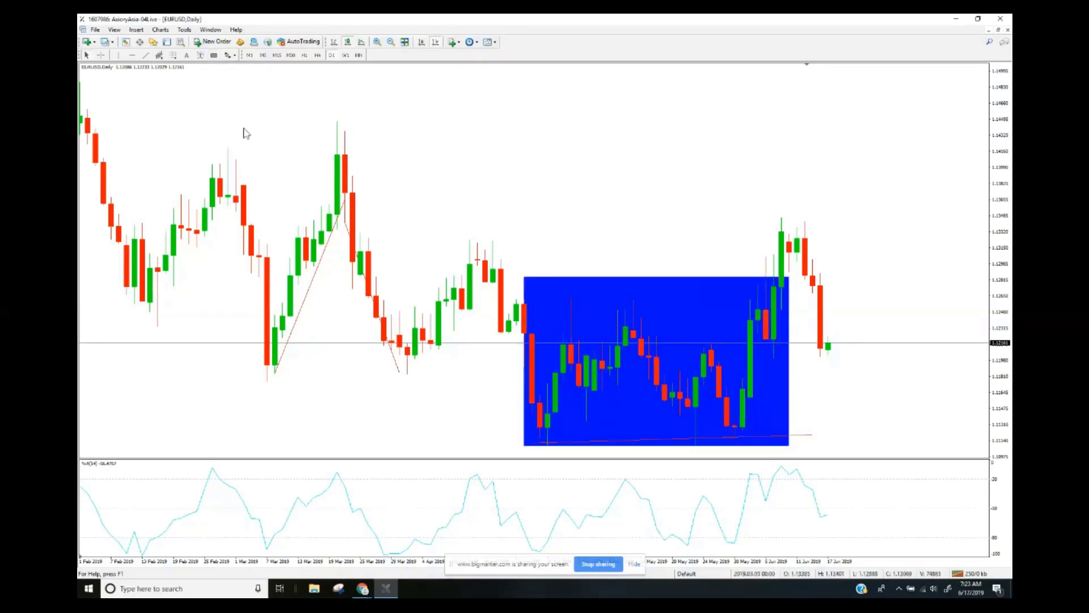
pyautogui.click(145, 56)
# Switch the chart to the 1-hour timeframe and display the whole marked range from late April to early June
pyautogui.click(304, 55)
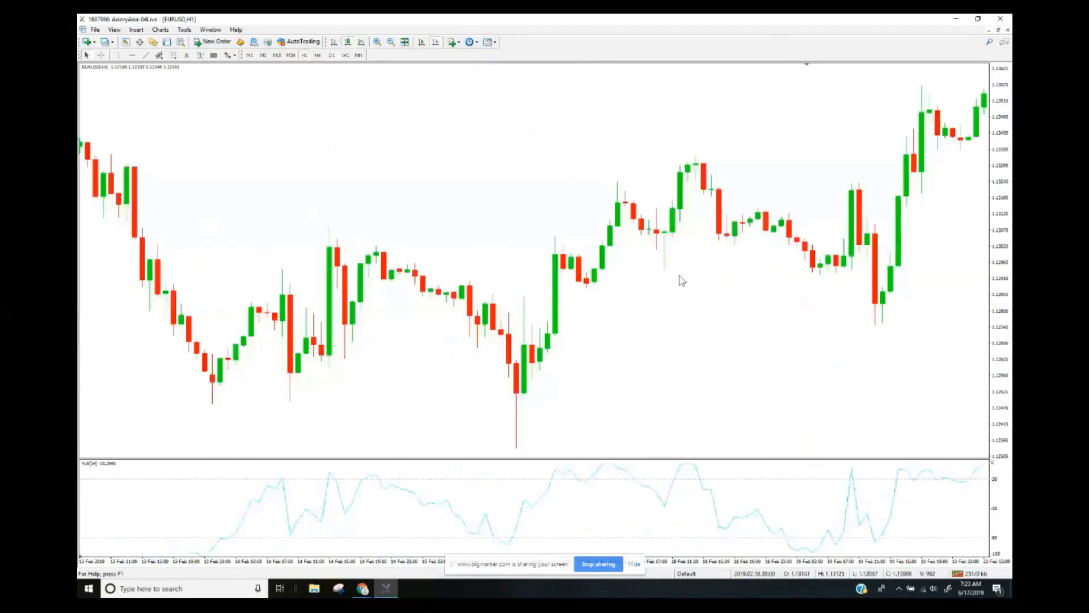
pyautogui.click(391, 41)
pyautogui.click(391, 42)
pyautogui.click(390, 42)
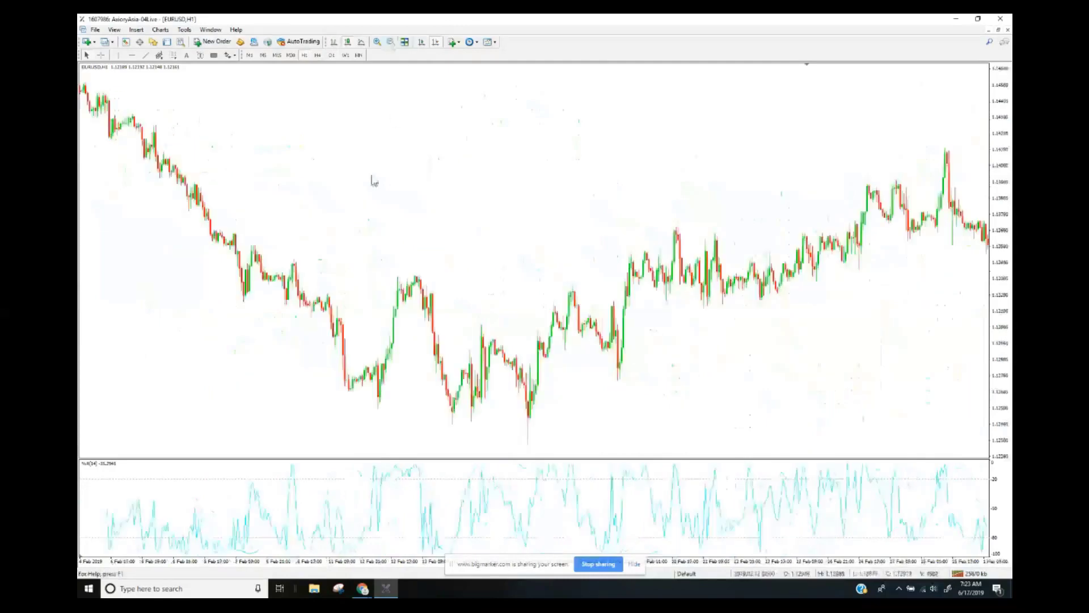
pyautogui.scroll(-10, 550, 238)
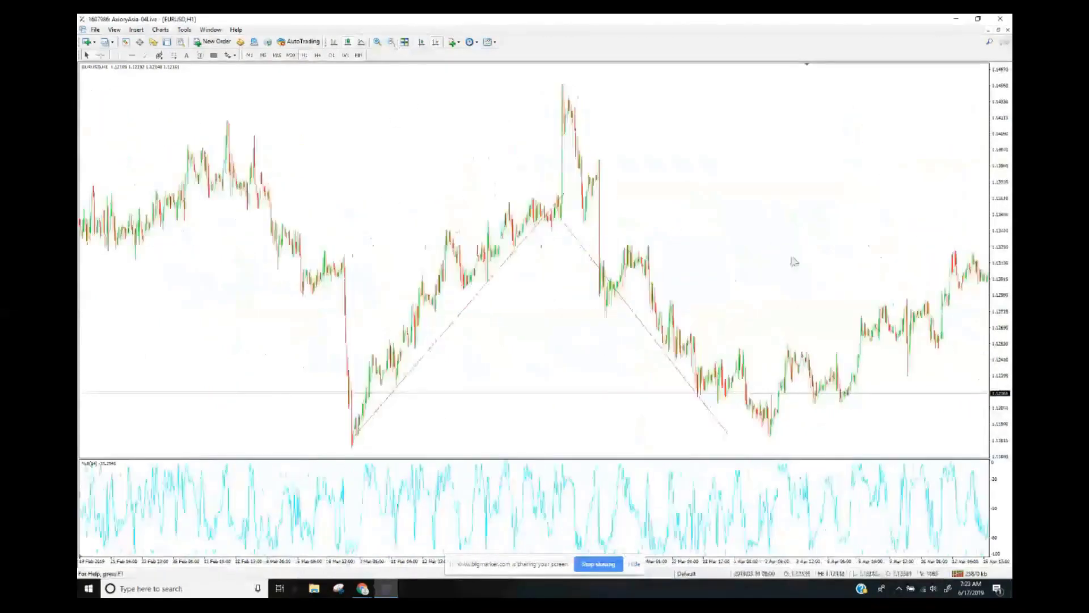
pyautogui.scroll(-3, 296, 377)
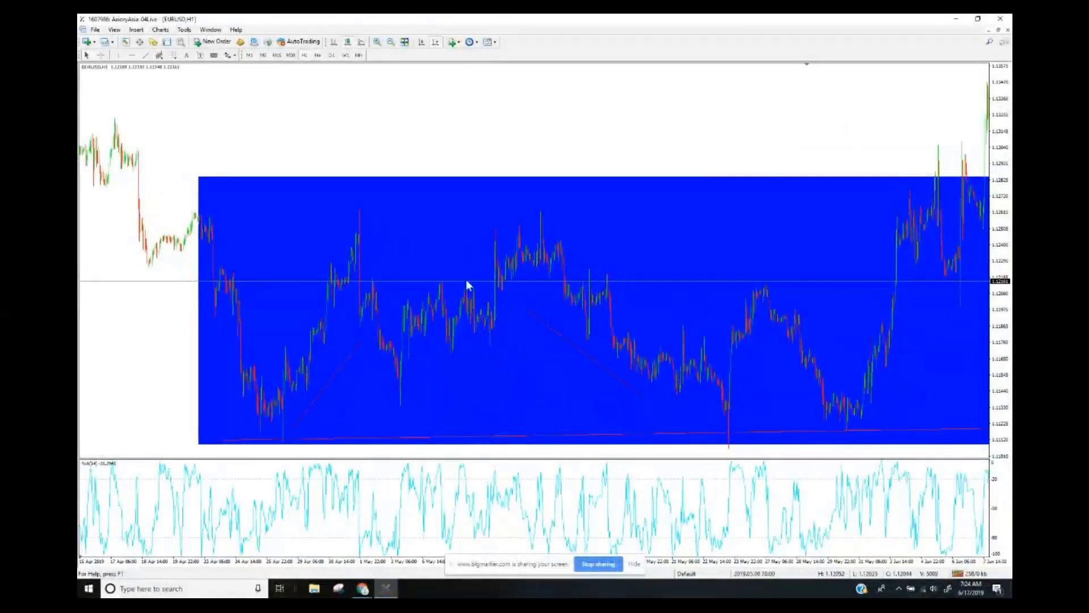
# Cover three sideways price stretches in early to mid-May with smaller rectangles inside the large blue one
pyautogui.click(214, 55)
pyautogui.moveTo(399, 272); pyautogui.dragTo(494, 349)
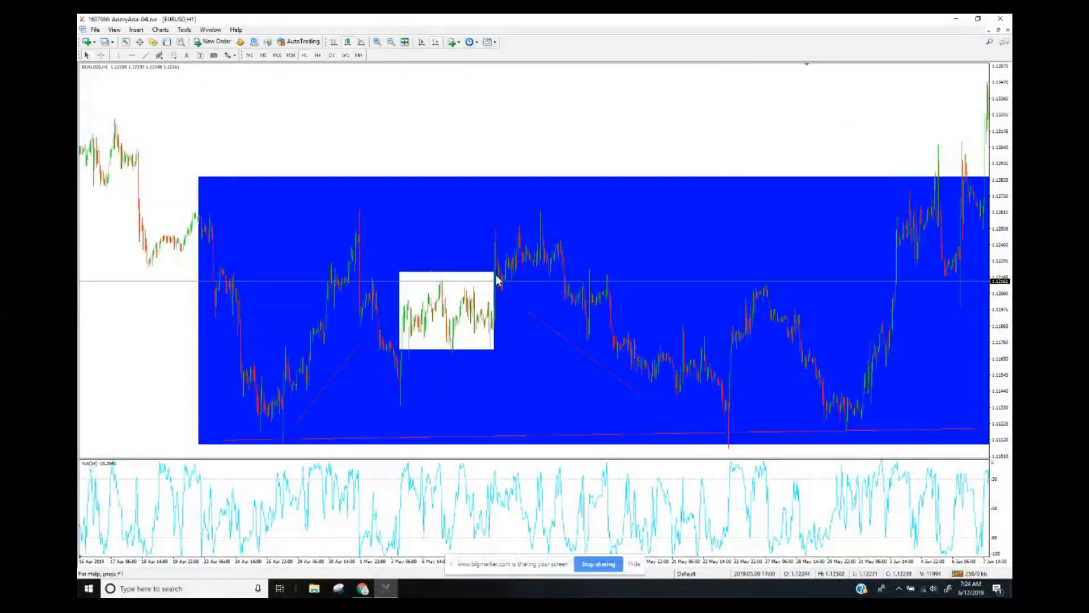
pyautogui.click(214, 55)
pyautogui.moveTo(498, 225)
pyautogui.mouseDown()
pyautogui.moveTo(570, 267)
pyautogui.moveTo(585, 312)
pyautogui.mouseUp()
pyautogui.click(214, 55)
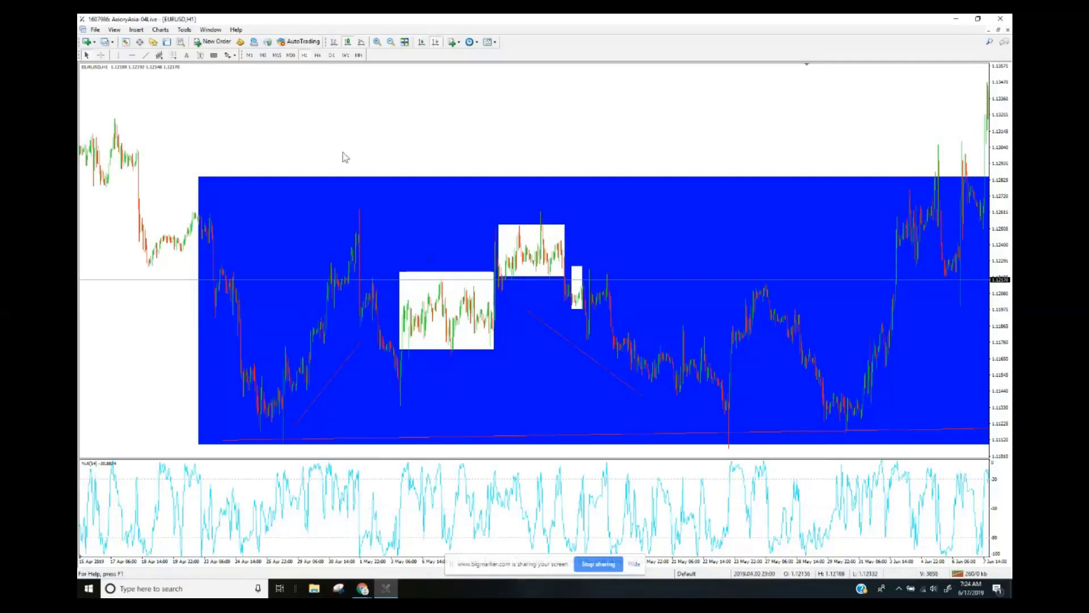
# Switch the chart to the daily timeframe, enlarge the candles up to the latest bar and check the late May indicator low against price
pyautogui.click(332, 55)
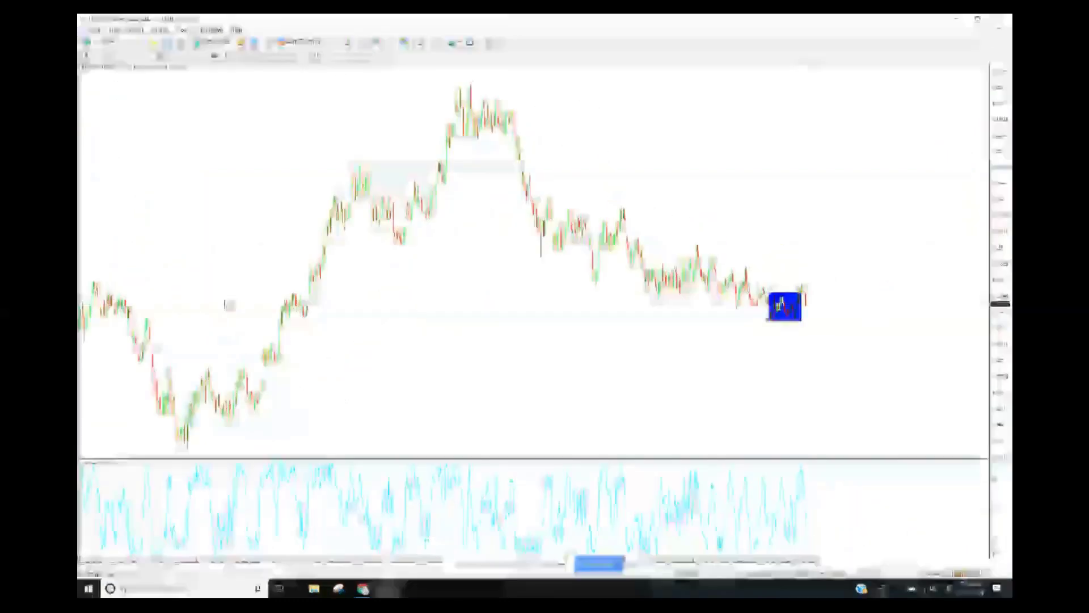
pyautogui.click(377, 42)
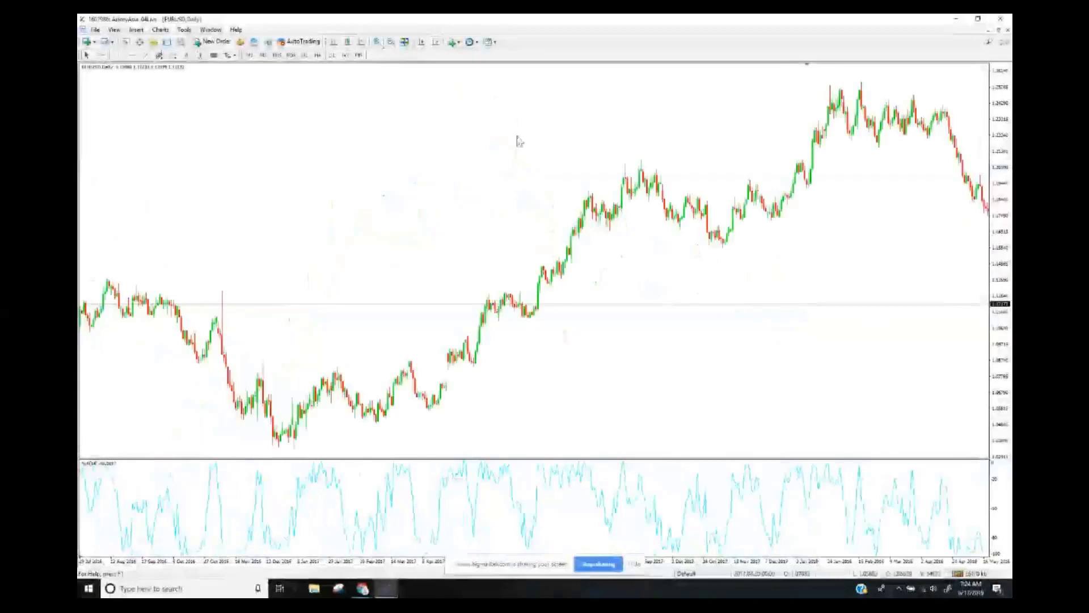
pyautogui.click(377, 42)
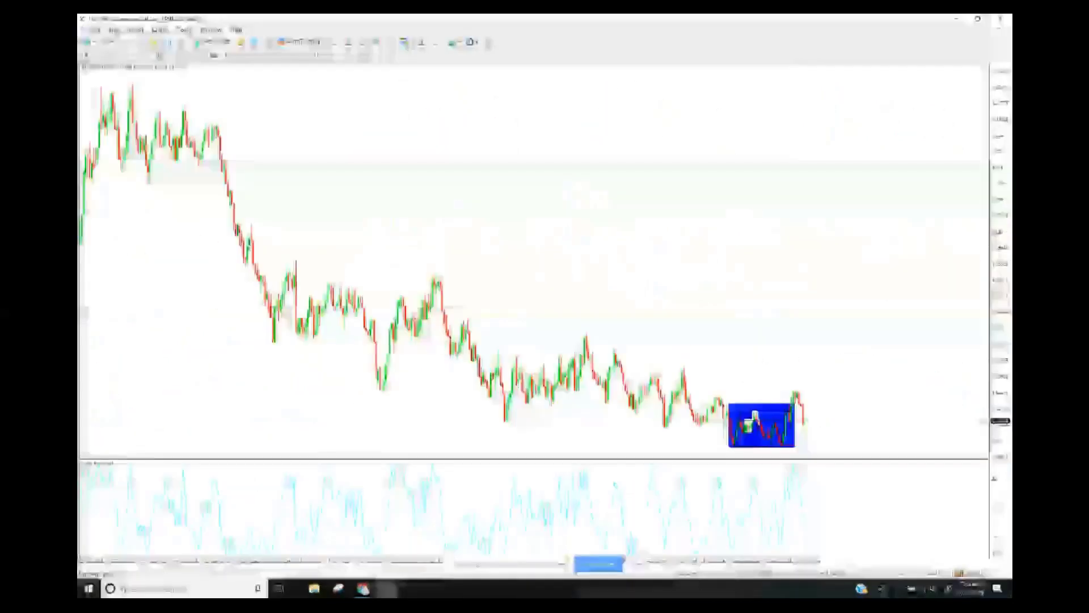
pyautogui.click(377, 41)
pyautogui.scroll(5, 658, 204)
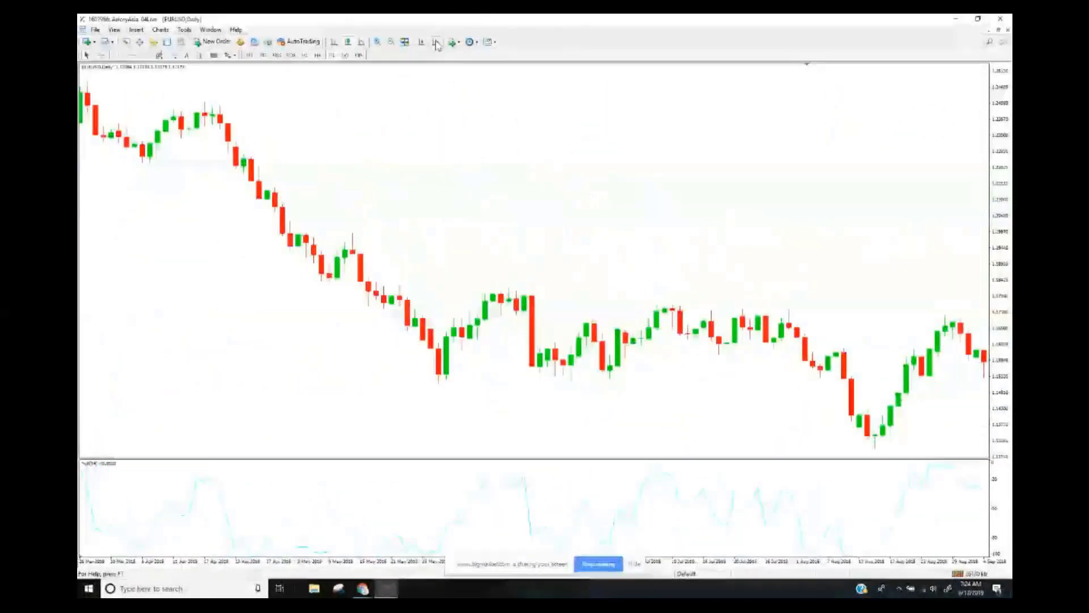
pyautogui.click(435, 42)
pyautogui.click(420, 42)
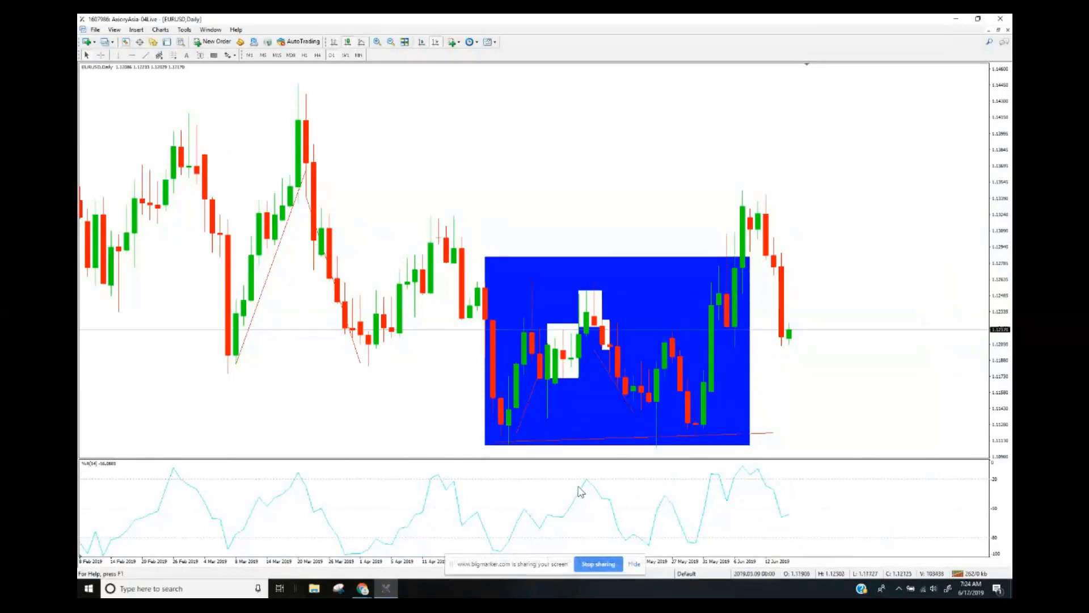
pyautogui.middleClick(657, 527)
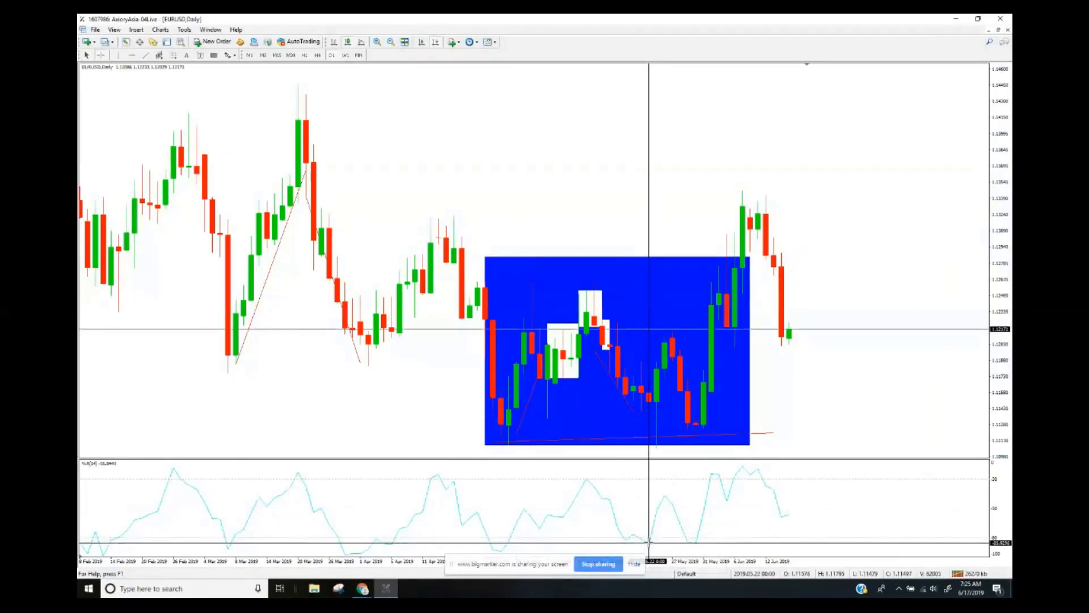
pyautogui.middleClick(649, 542)
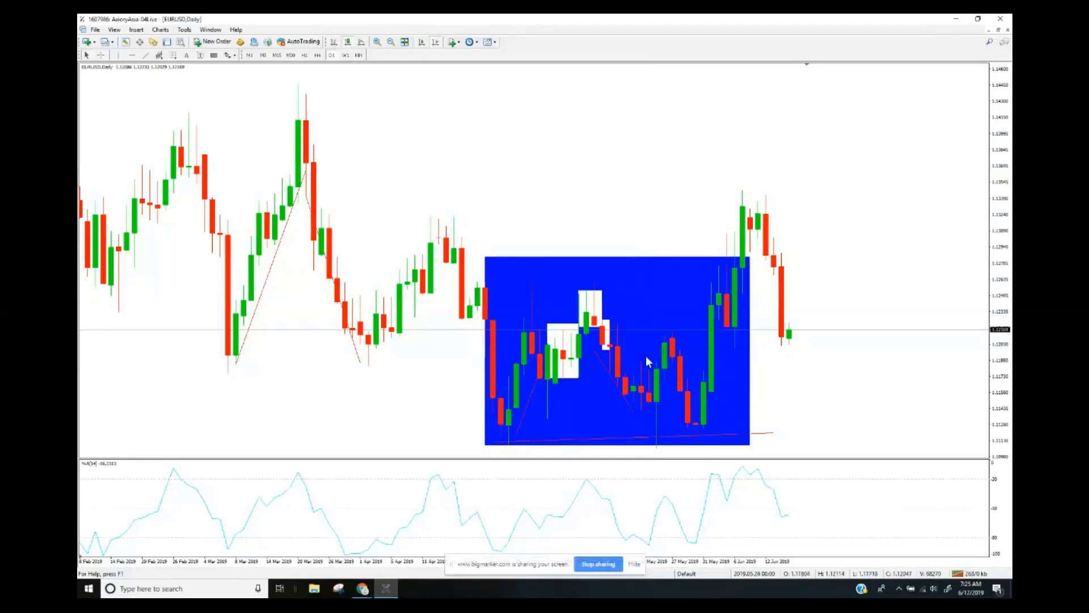
# Review the 1-hour chart from mid-June back to mid-May, comparing Williams' Percent Range swings with price inside the marked range
pyautogui.click(304, 56)
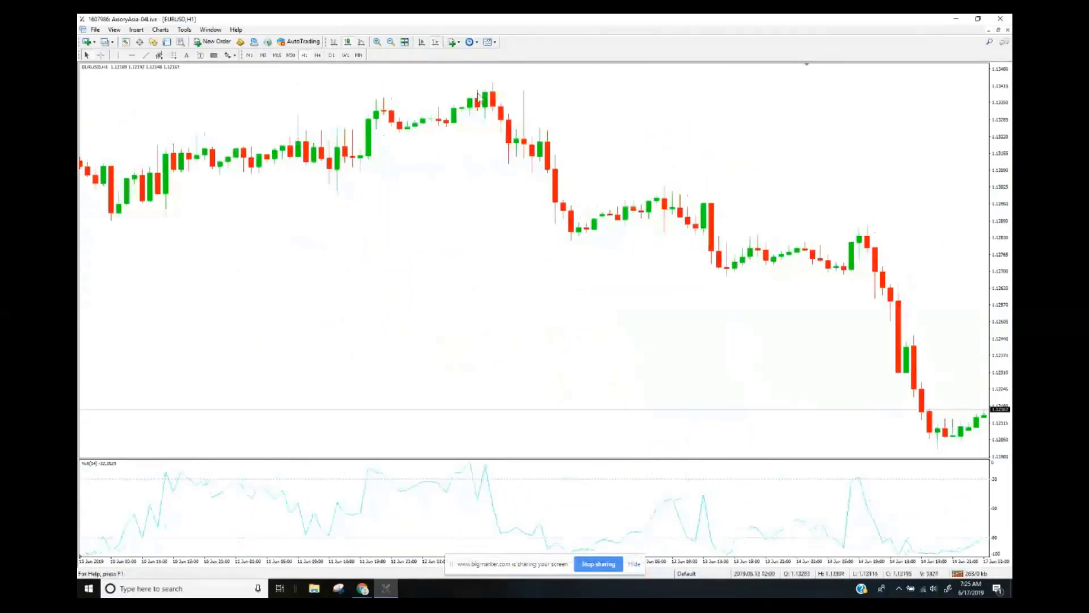
pyautogui.scroll(-10, 275, 227)
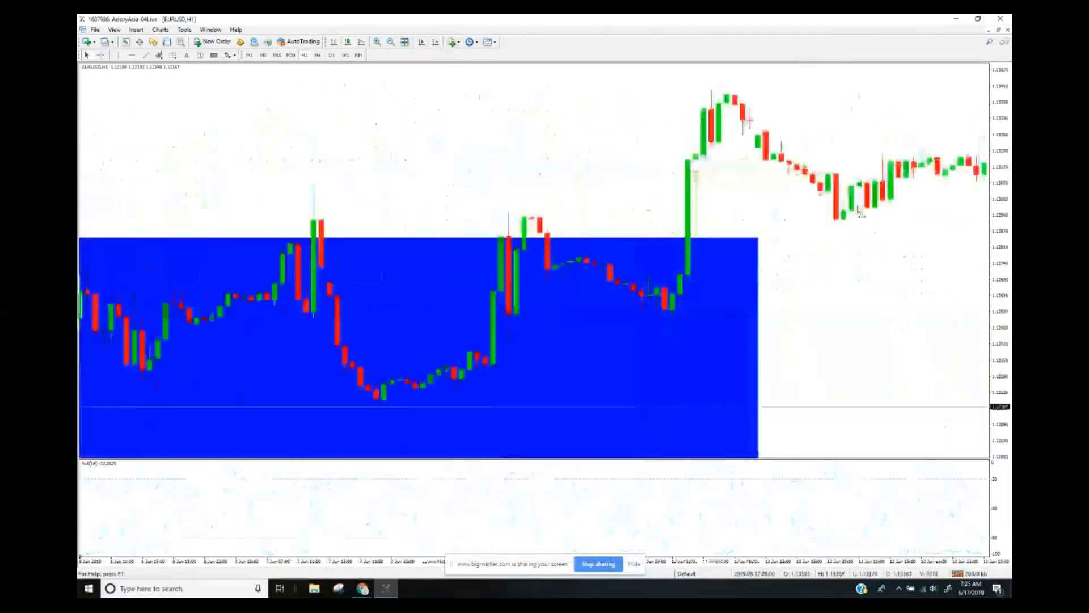
pyautogui.scroll(-15, 861, 213)
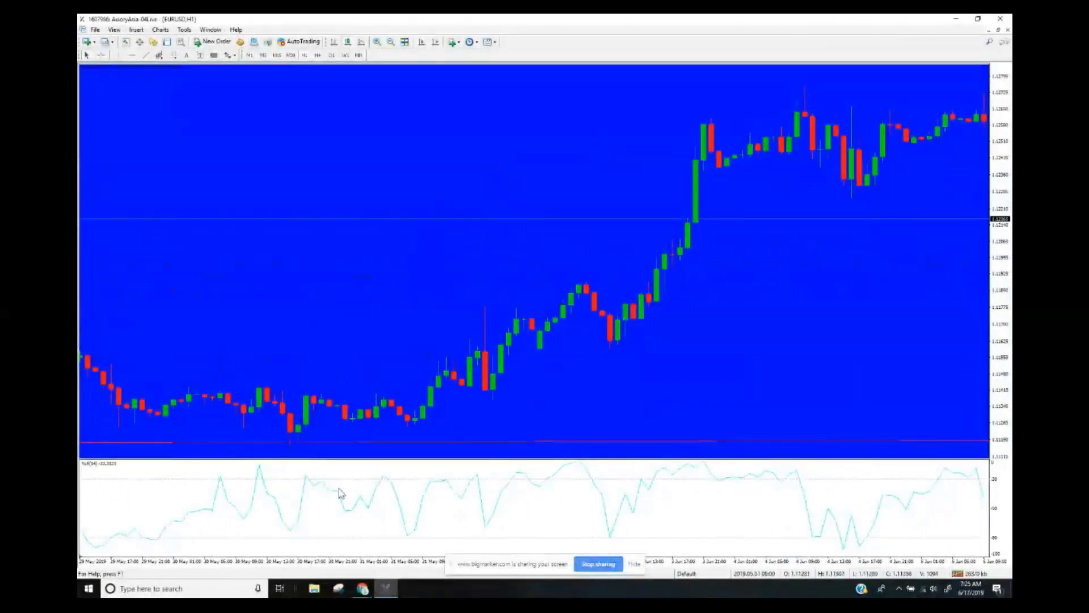
pyautogui.scroll(-10, 338, 494)
pyautogui.scroll(-12, 576, 306)
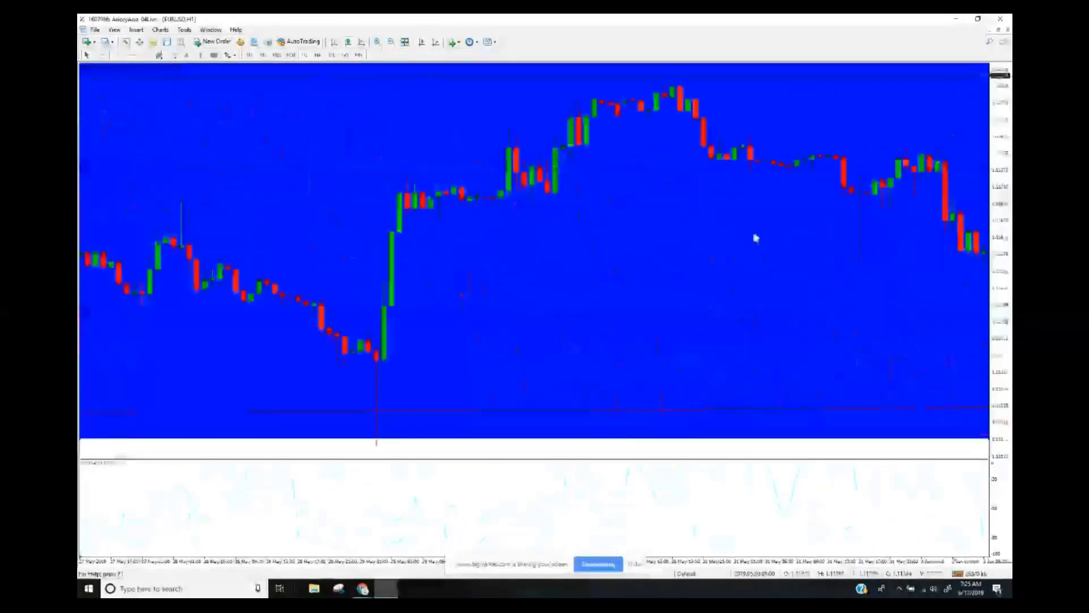
pyautogui.scroll(-10, 496, 274)
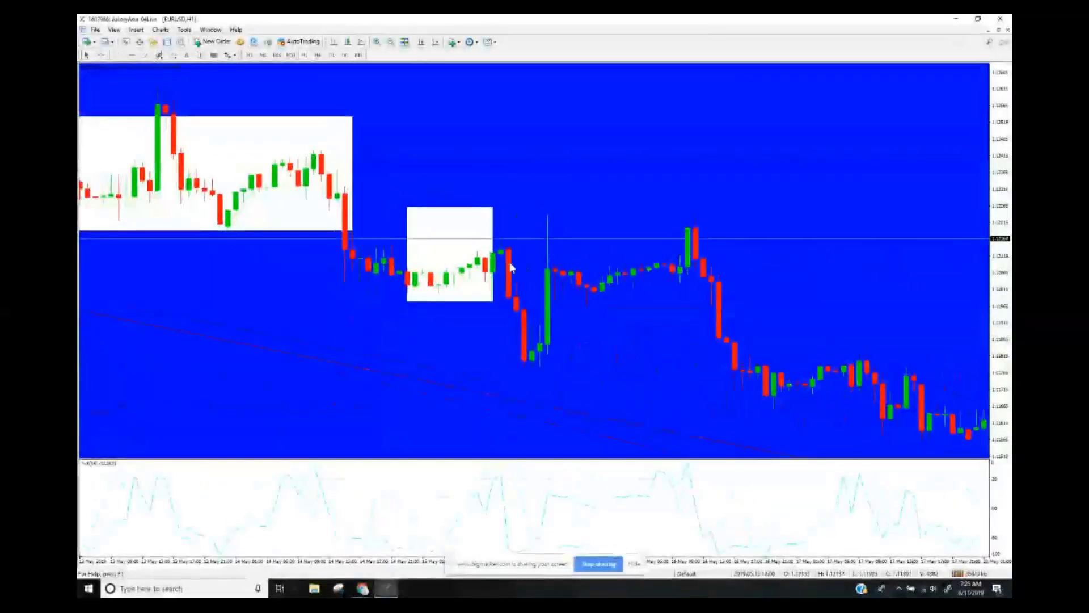
# Return to the daily timeframe and delete all trendlines and rectangles from the chart
pyautogui.click(331, 55)
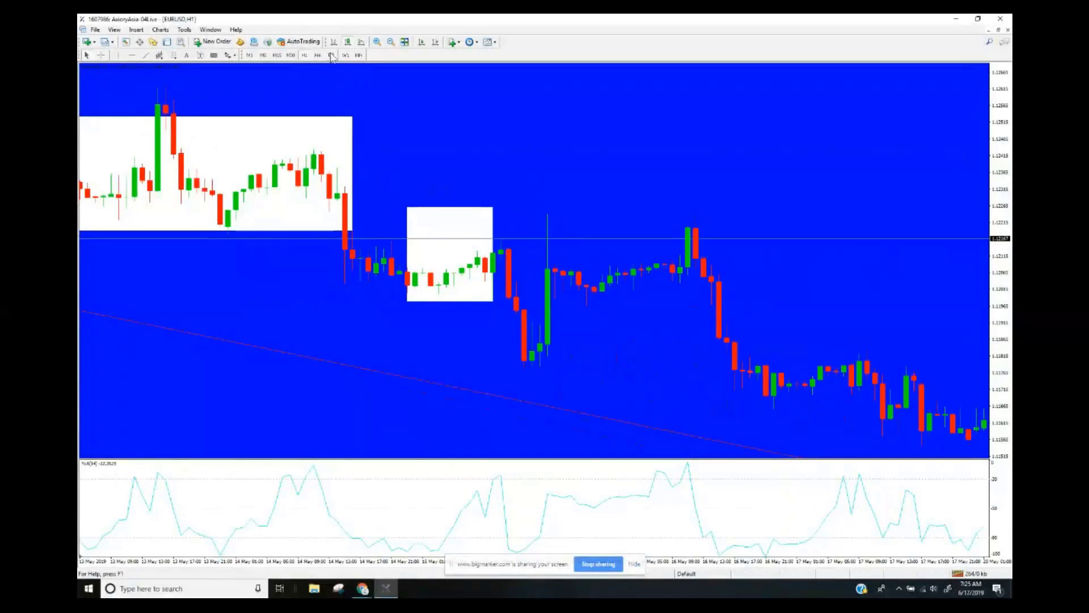
pyautogui.moveTo(425, 204); pyautogui.dragTo(337, 200)
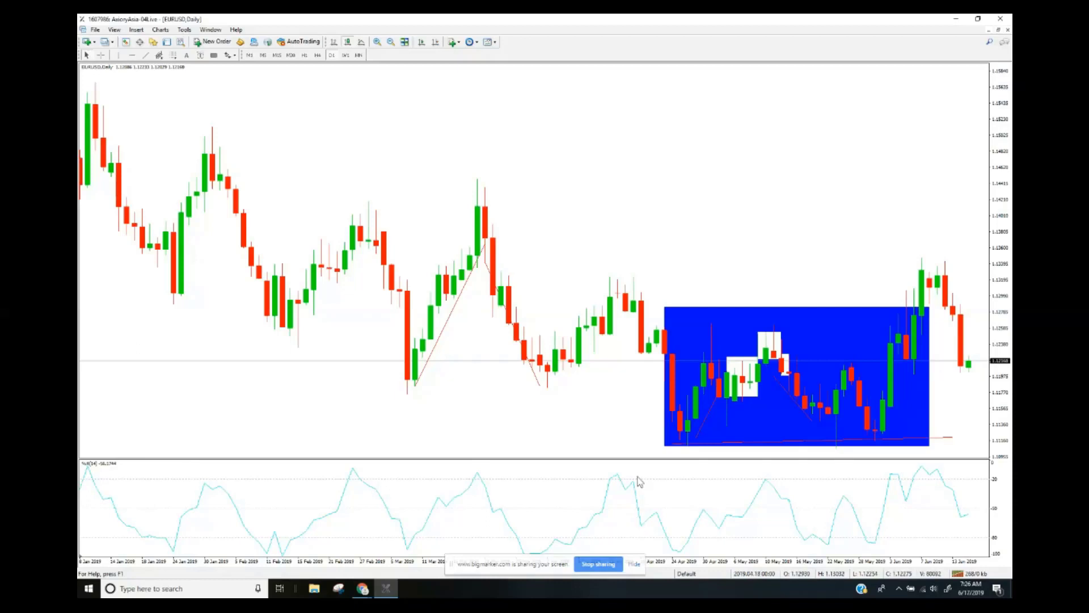
pyautogui.rightClick(618, 173)
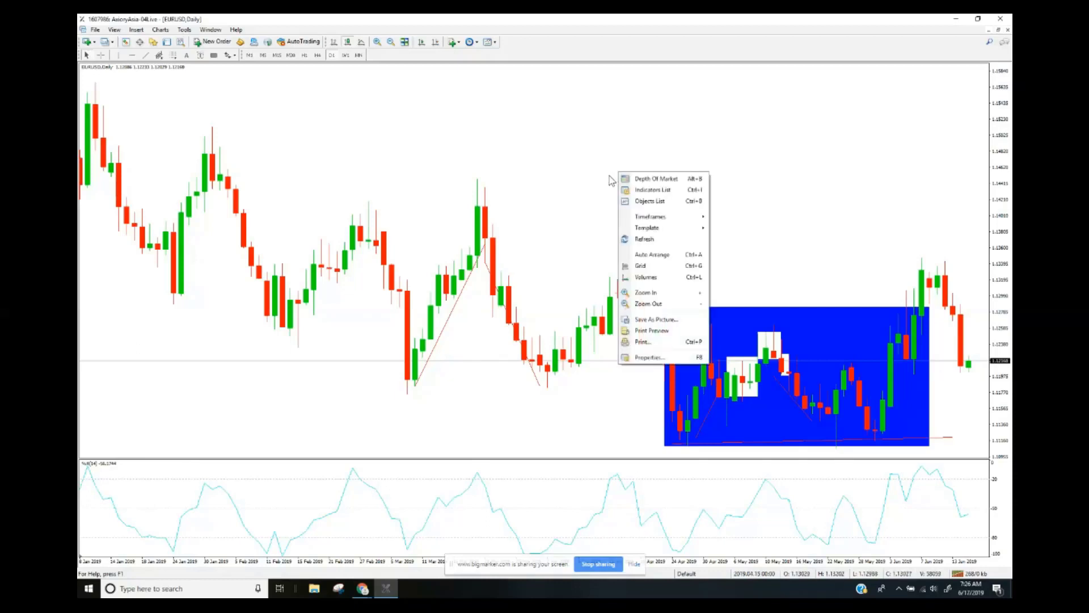
pyautogui.click(674, 205)
pyautogui.click(262, 127)
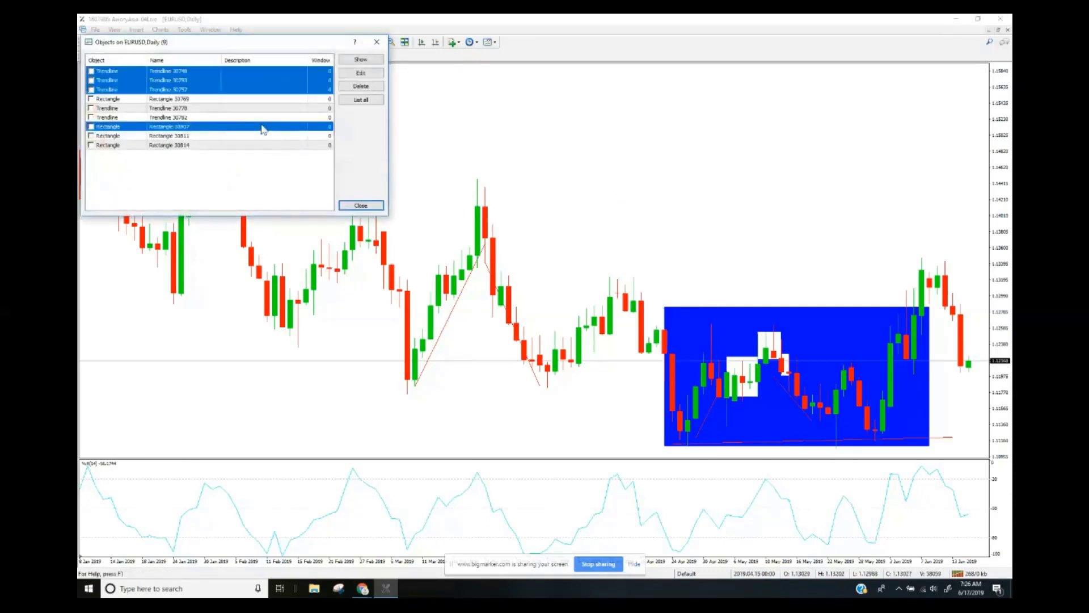
pyautogui.hotkey('ctrl', 'a')
pyautogui.click(361, 86)
pyautogui.click(377, 41)
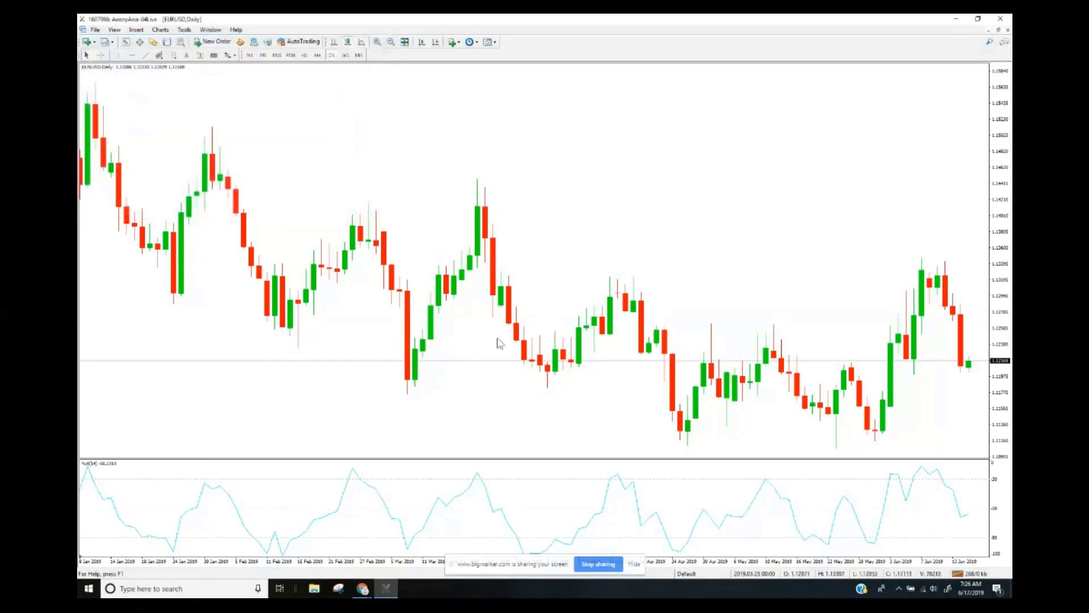
# Cover the sideways price stretch from late November 2018 to early January 2019 with a rectangle spanning its highs and lows
pyautogui.hscroll(-10, 300, 332)
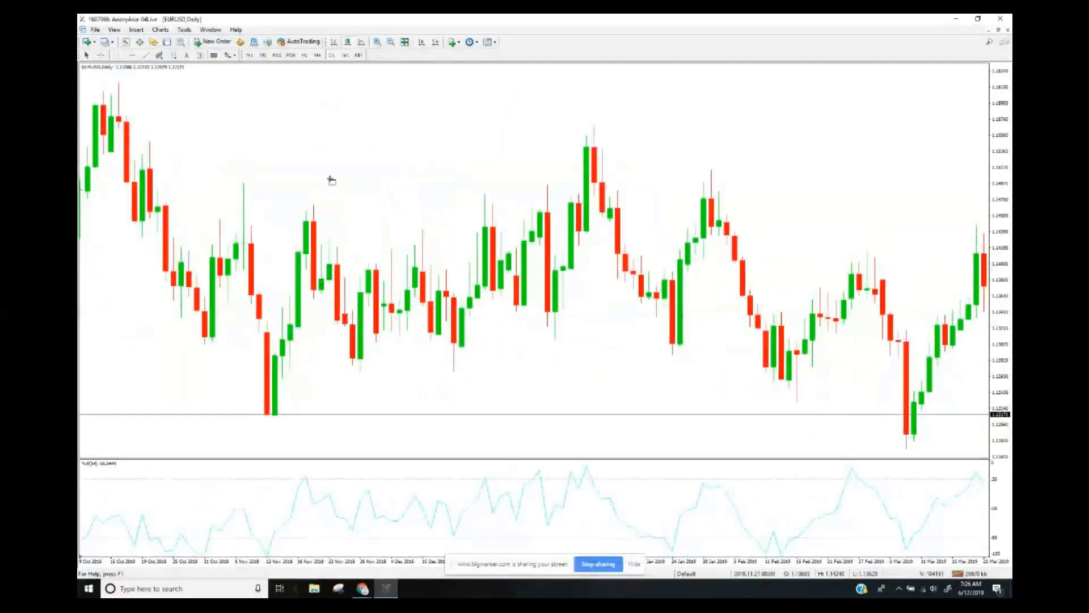
pyautogui.moveTo(321, 218)
pyautogui.mouseDown()
pyautogui.moveTo(368, 290)
pyautogui.moveTo(570, 366)
pyautogui.moveTo(566, 380)
pyautogui.mouseUp()
pyautogui.moveTo(563, 218); pyautogui.dragTo(563, 182)
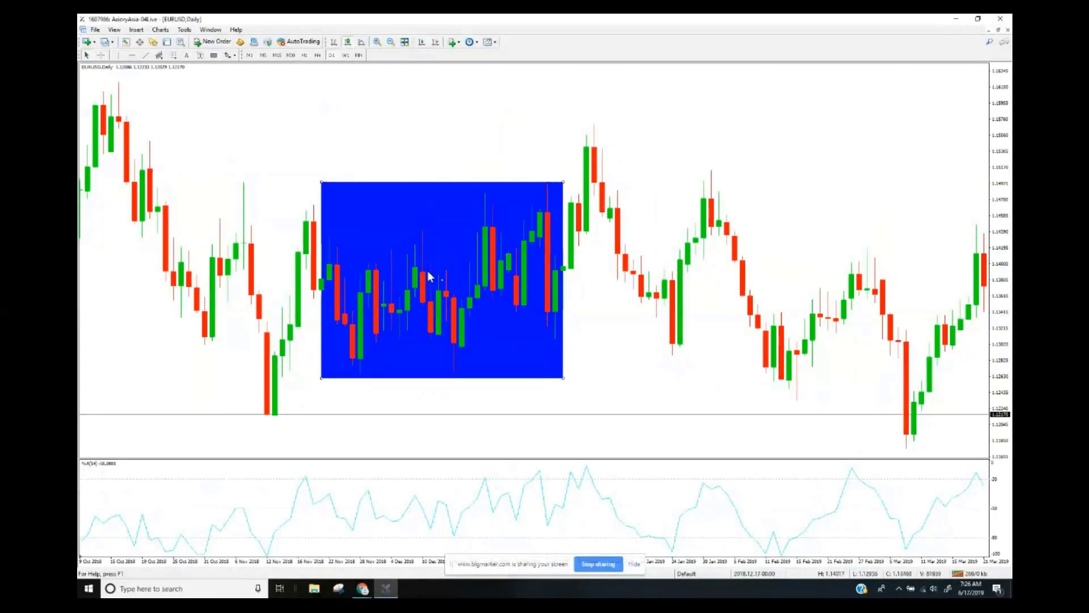
# Place a vertical line at 31 December 2018 through the indicator peak and compare it with the candle highs
pyautogui.click(118, 55)
pyautogui.click(540, 174)
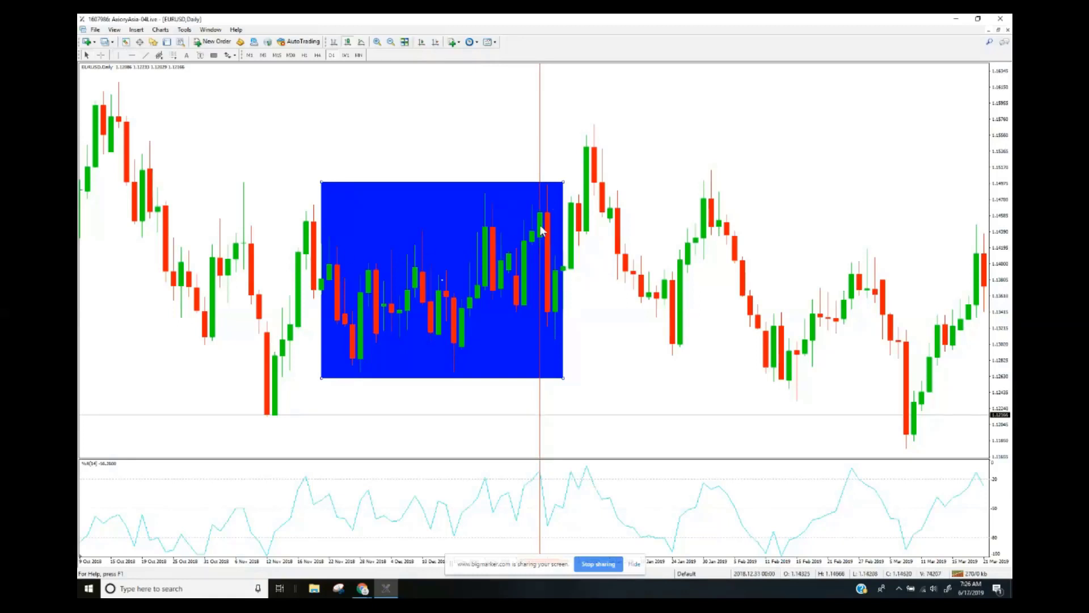
pyautogui.middleClick(536, 196)
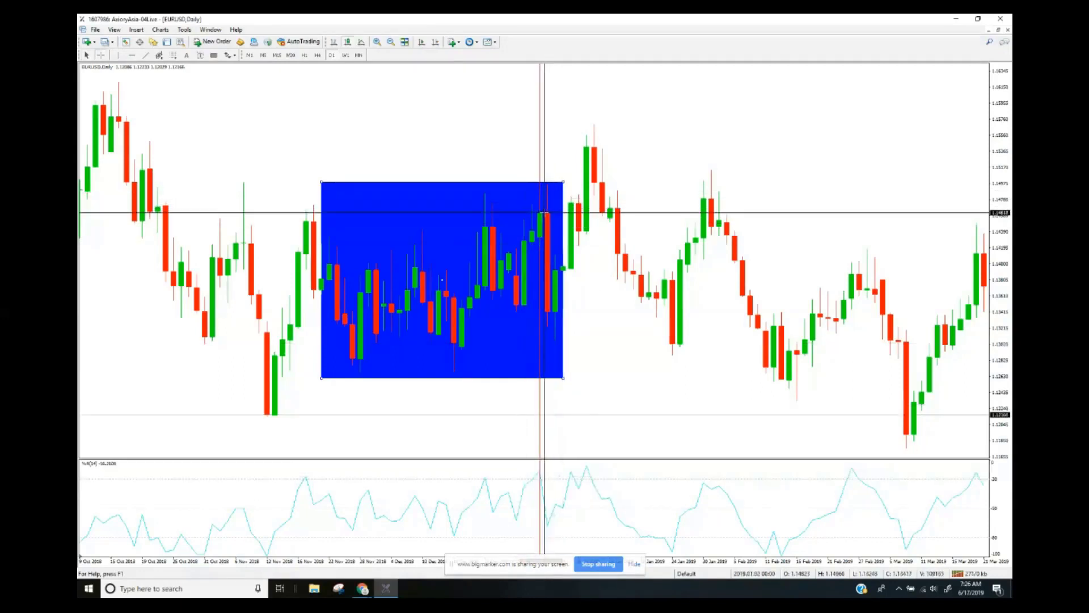
pyautogui.moveTo(542, 212); pyautogui.dragTo(486, 188)
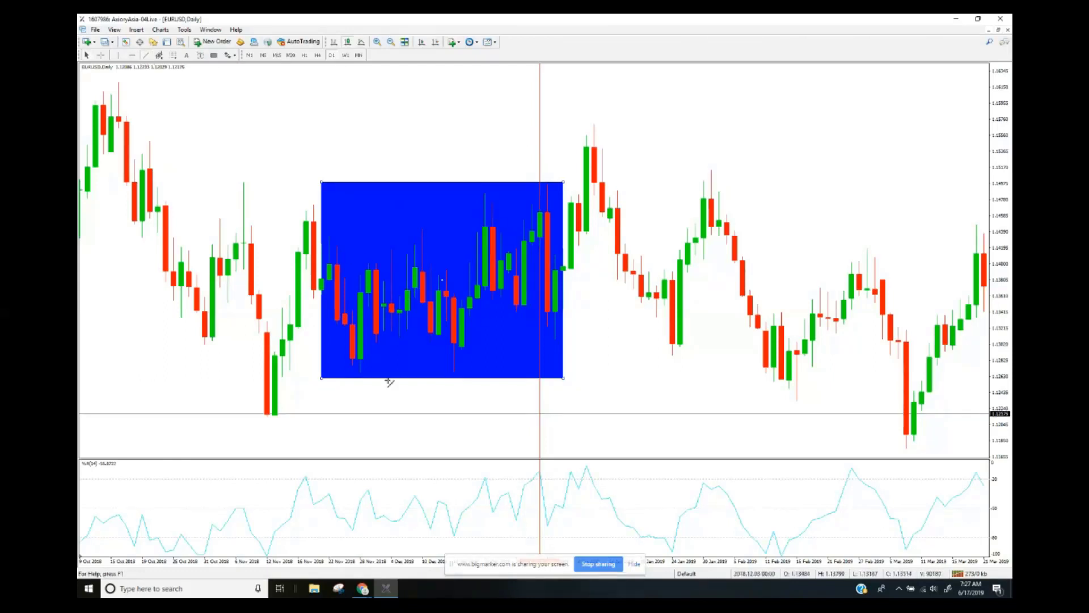
# Draw trendlines under the range's late November and December lows, through the rising December and January lows, and along the early January rise
pyautogui.moveTo(362, 376); pyautogui.dragTo(671, 364)
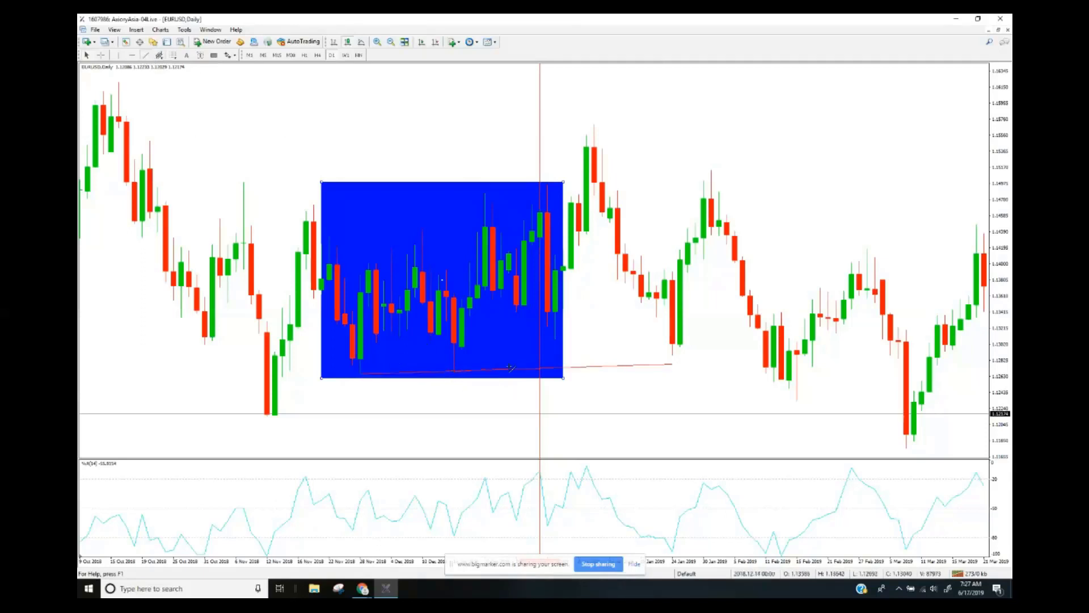
pyautogui.moveTo(454, 370); pyautogui.dragTo(601, 326)
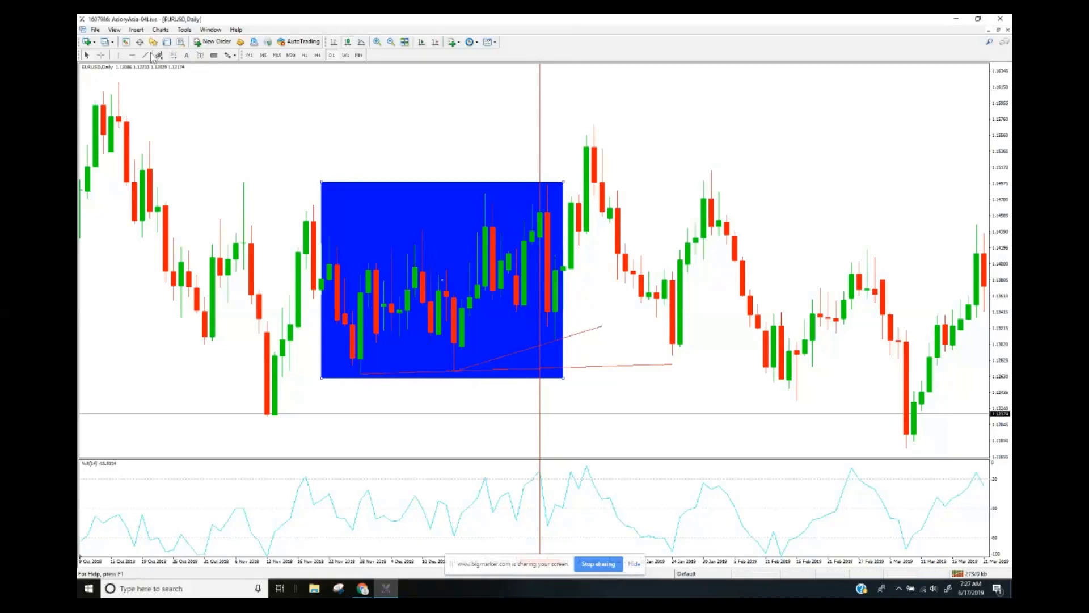
pyautogui.moveTo(562, 325); pyautogui.dragTo(594, 214)
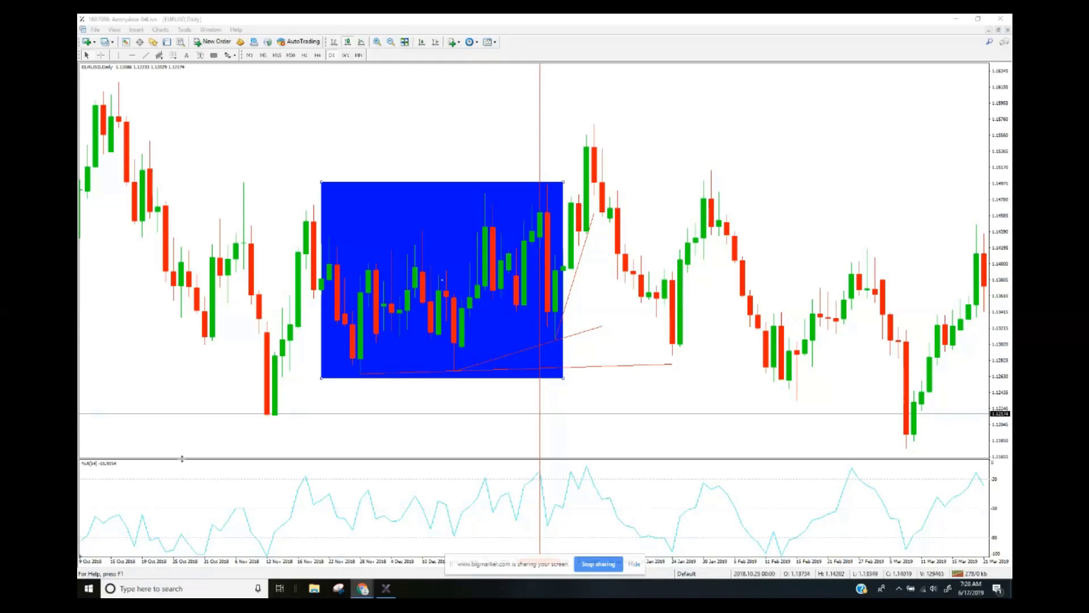
# Enlarge the indicator pane and add a Stochastic Oscillator with periods 5, 3, 3 and the Simple method below Williams' Percent Range
pyautogui.moveTo(181, 459); pyautogui.dragTo(226, 386)
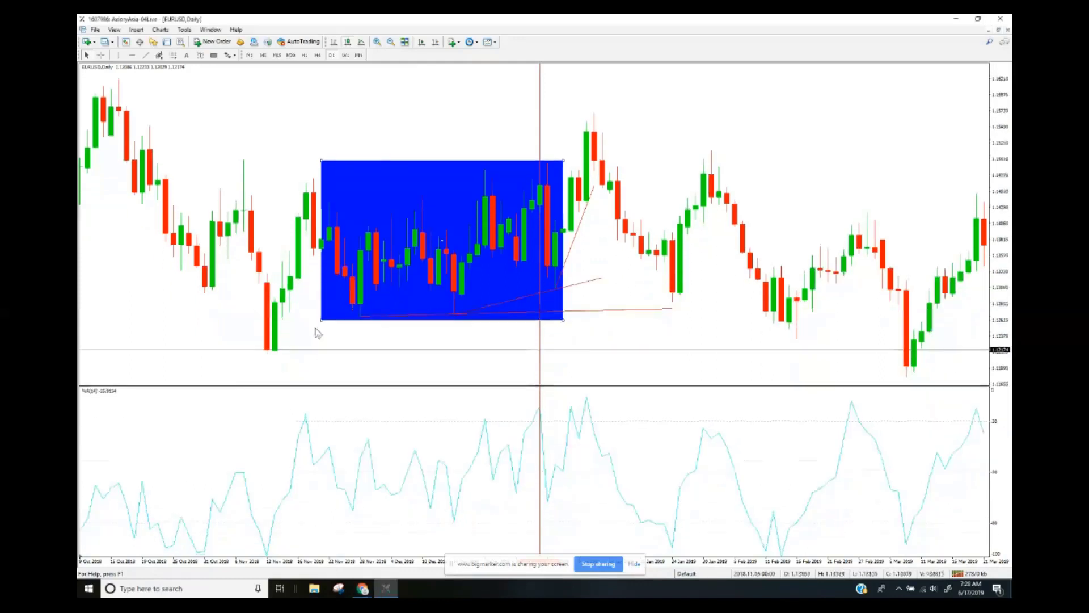
pyautogui.click(458, 43)
pyautogui.moveTo(477, 160)
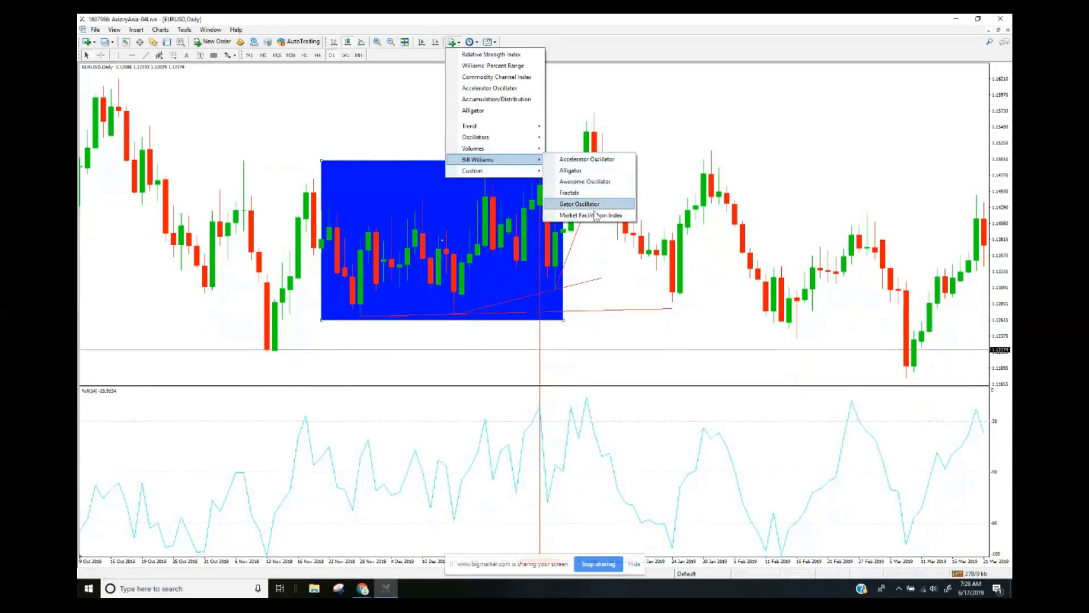
pyautogui.click(639, 155)
pyautogui.scroll(-5, 640, 156)
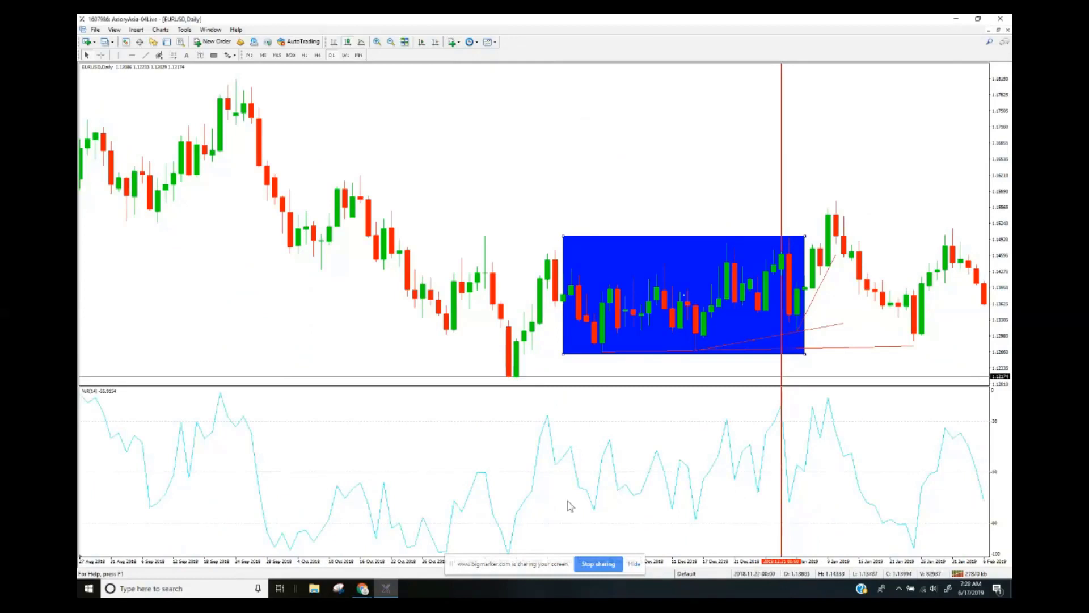
pyautogui.click(454, 42)
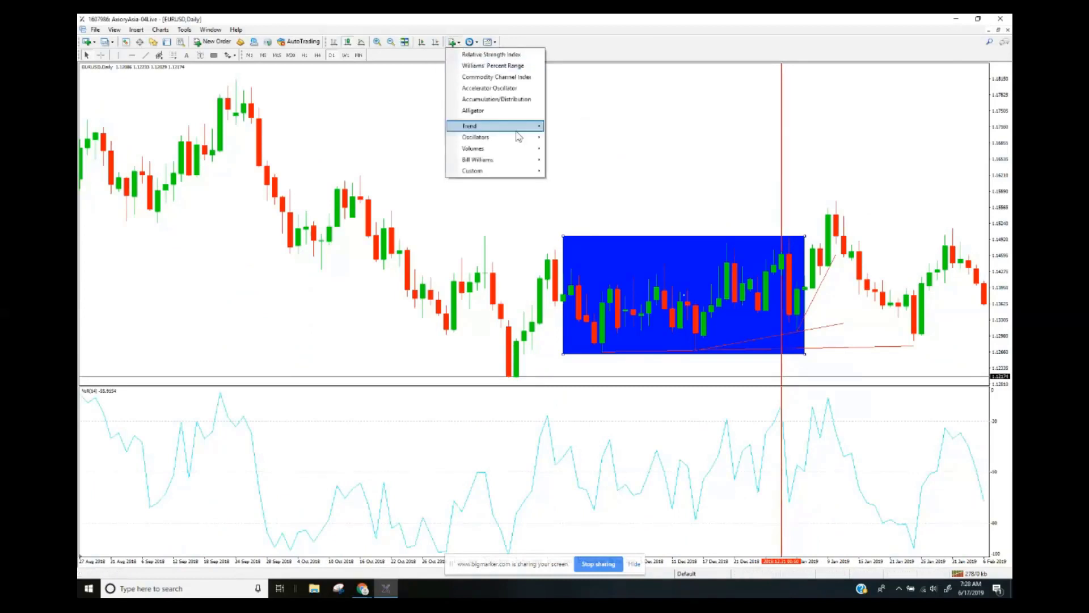
pyautogui.moveTo(520, 140)
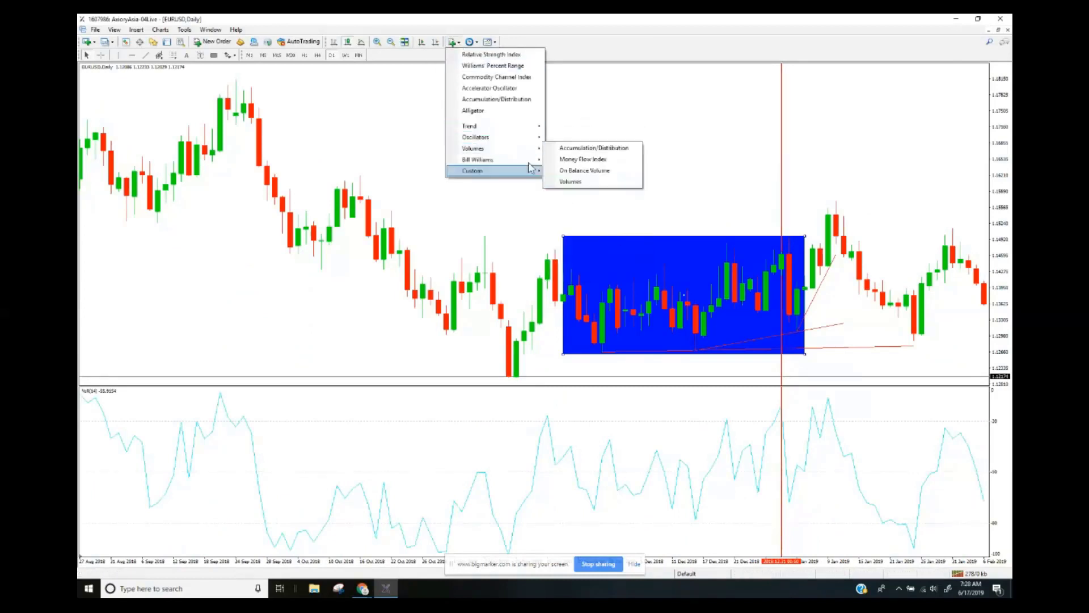
pyautogui.click(593, 267)
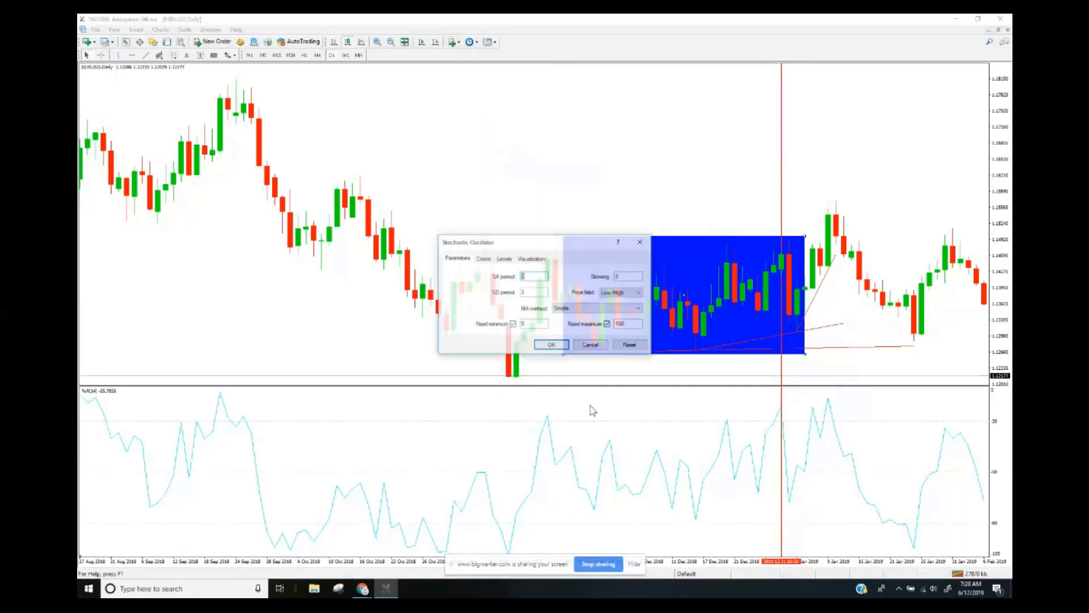
pyautogui.click(551, 345)
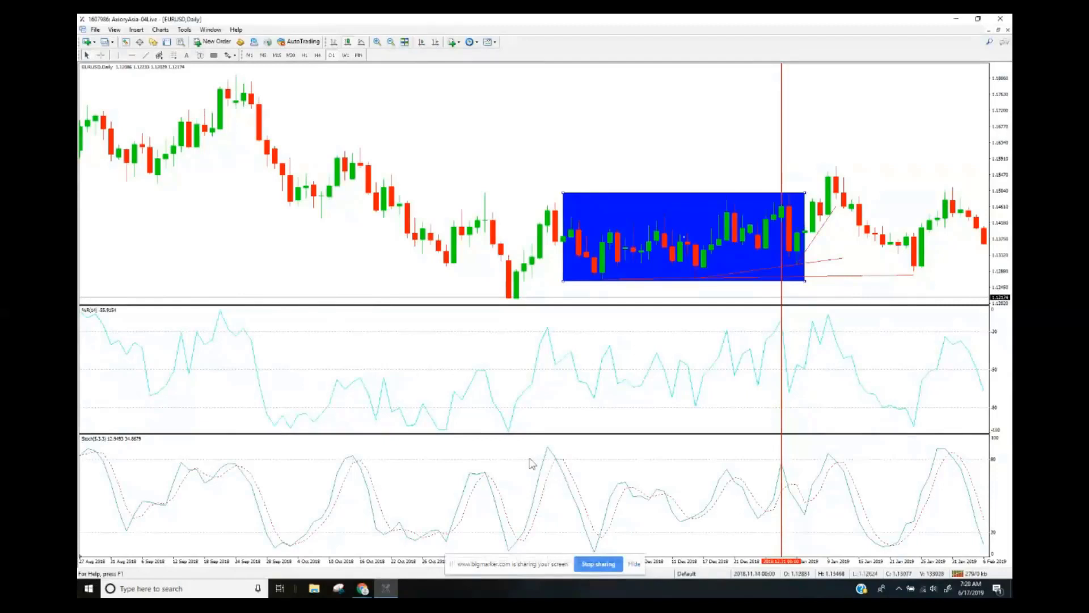
# Compare the mid-October 2018 Stochastic peak with Williams' Percent Range and price using the crosshair
pyautogui.middleClick(411, 406)
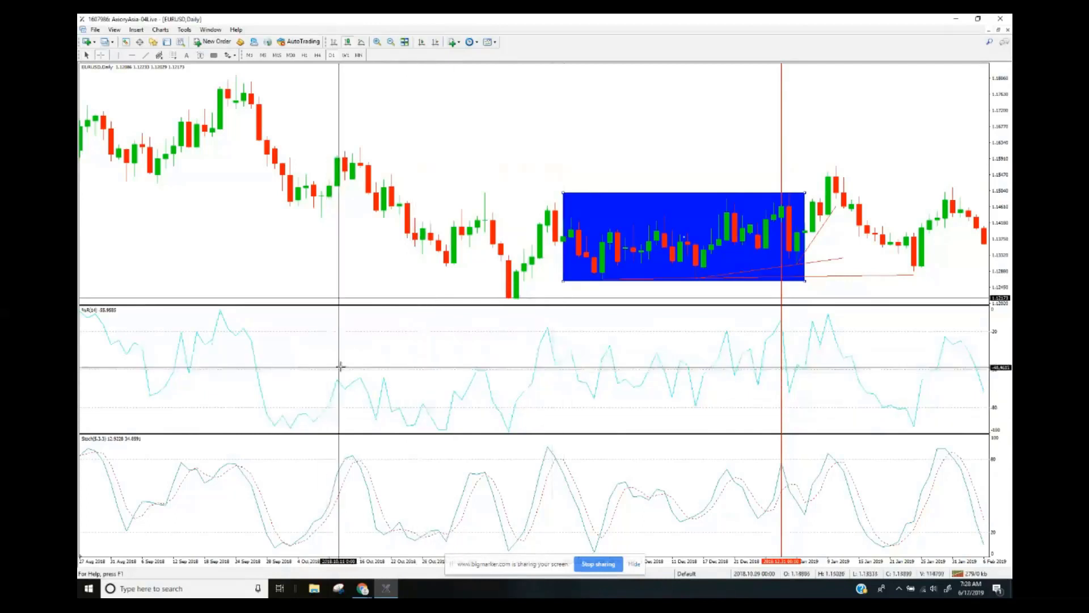
pyautogui.moveTo(351, 456)
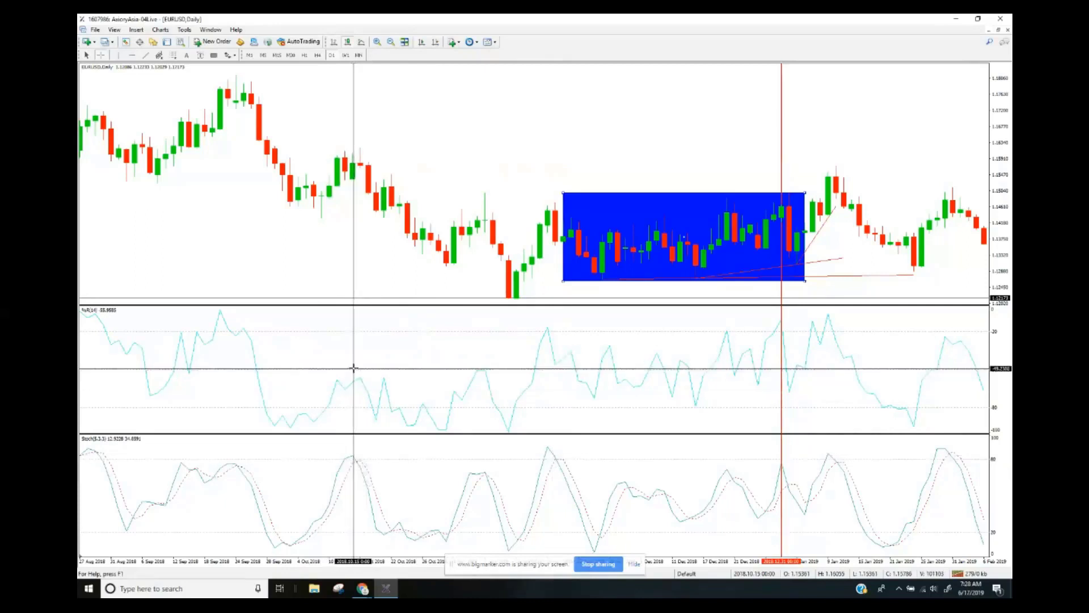
pyautogui.click(384, 388)
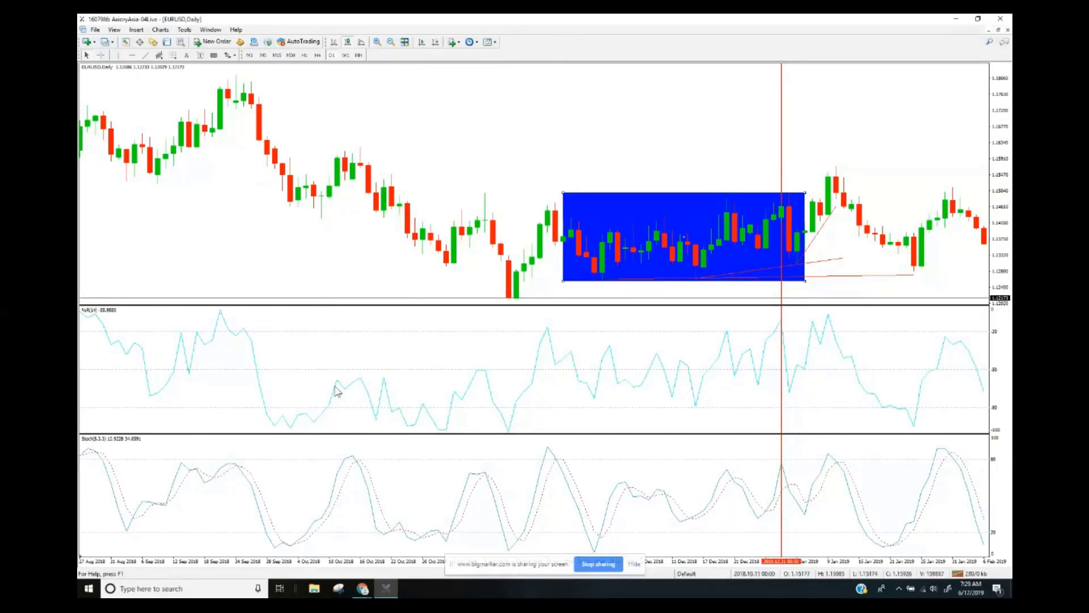
# Remove the Stochastic Oscillator and Williams' Percent Range from the EURUSD daily chart
pyautogui.rightClick(482, 127)
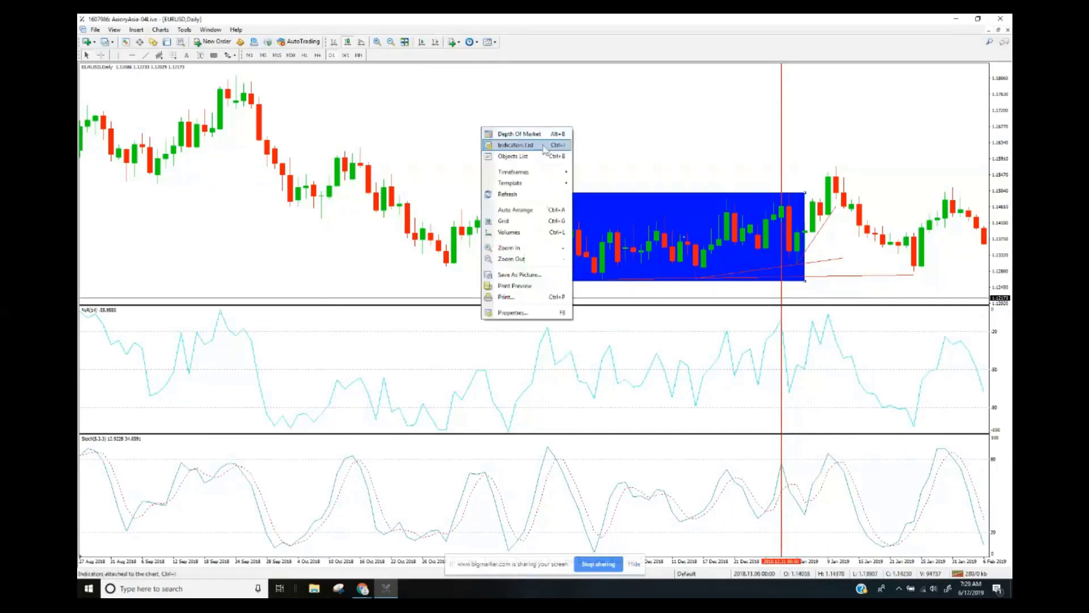
pyautogui.click(511, 147)
pyautogui.click(142, 85)
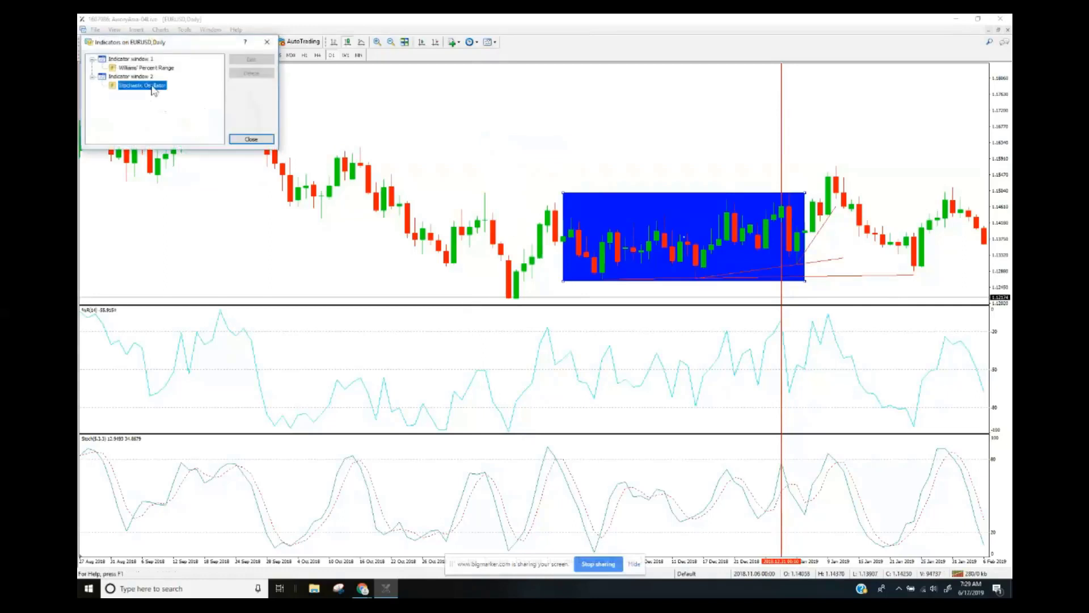
pyautogui.click(251, 72)
pyautogui.click(169, 68)
pyautogui.click(251, 73)
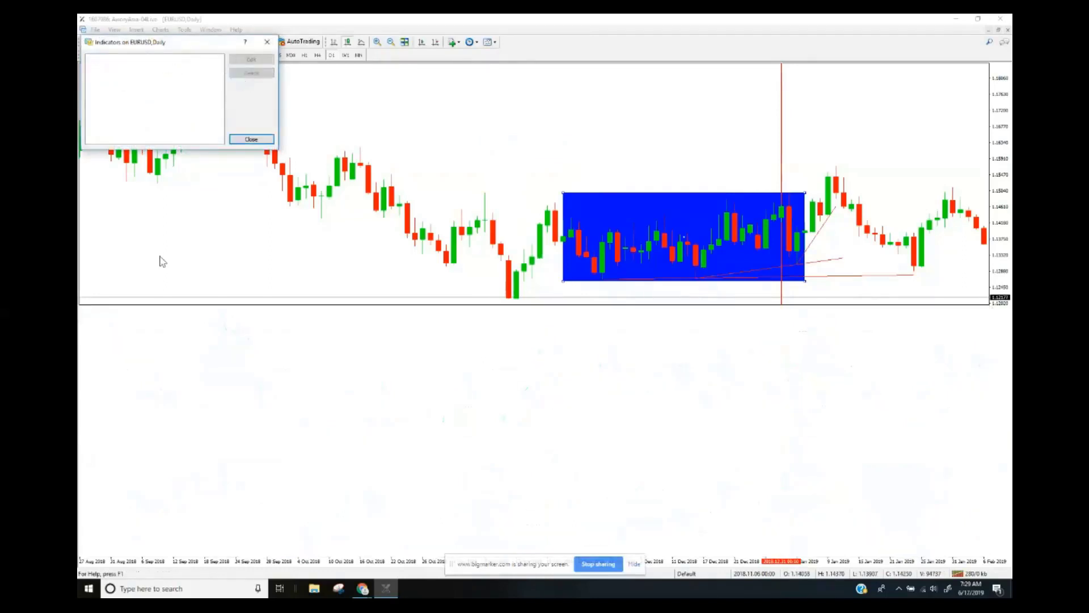
pyautogui.click(251, 139)
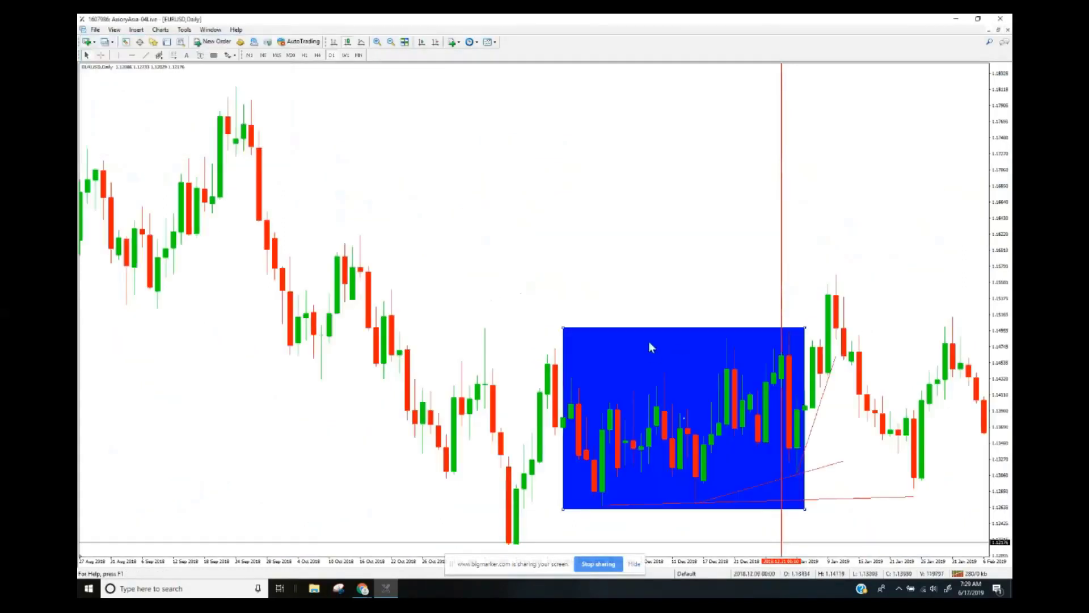
# Delete all drawn objects from the chart, including the rectangle, the vertical line and the three trendlines
pyautogui.rightClick(575, 206)
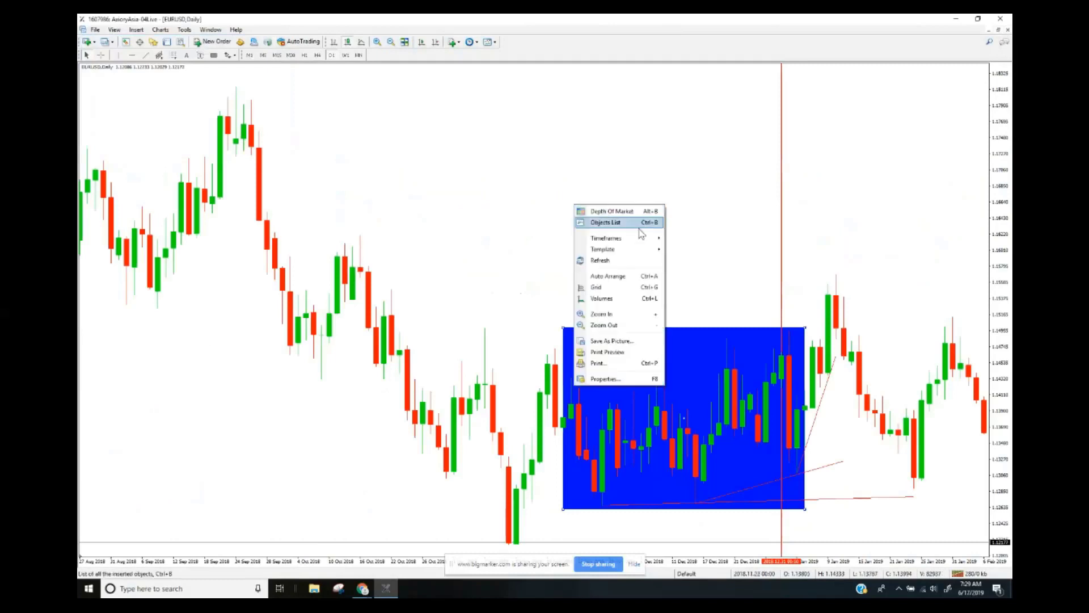
pyautogui.moveTo(637, 243)
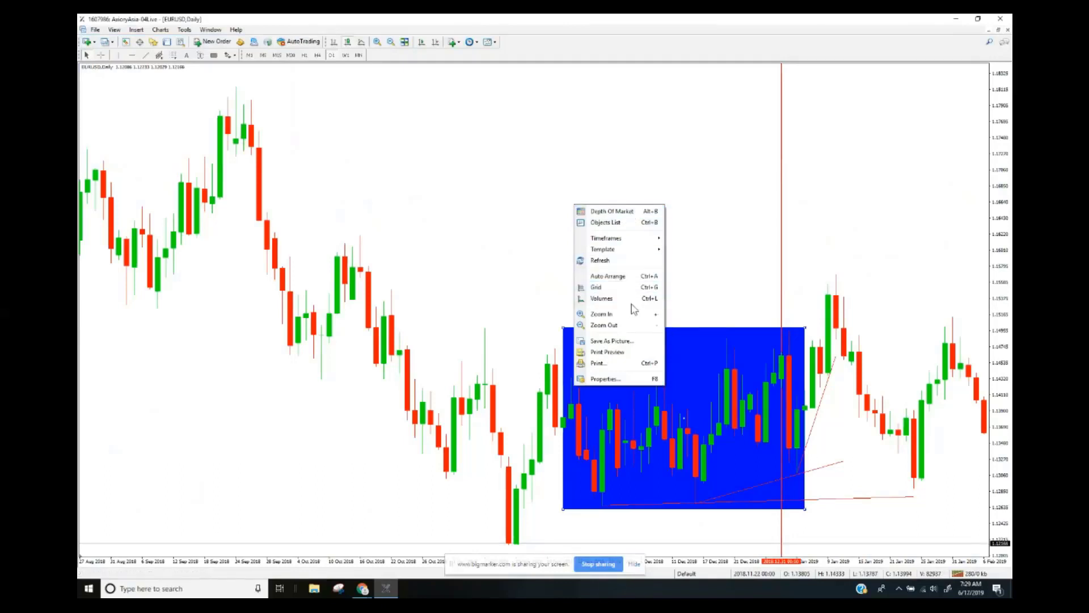
pyautogui.scroll(-2, 492, 239)
pyautogui.rightClick(503, 208)
pyautogui.click(576, 225)
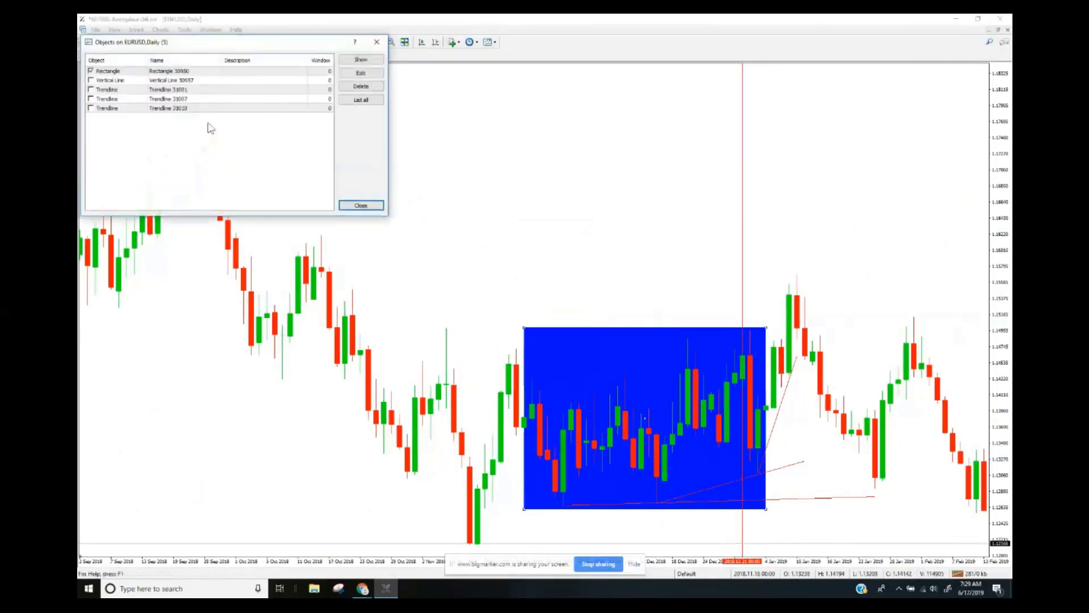
pyautogui.hotkey('ctrl', 'a')
pyautogui.click(368, 89)
pyautogui.click(377, 42)
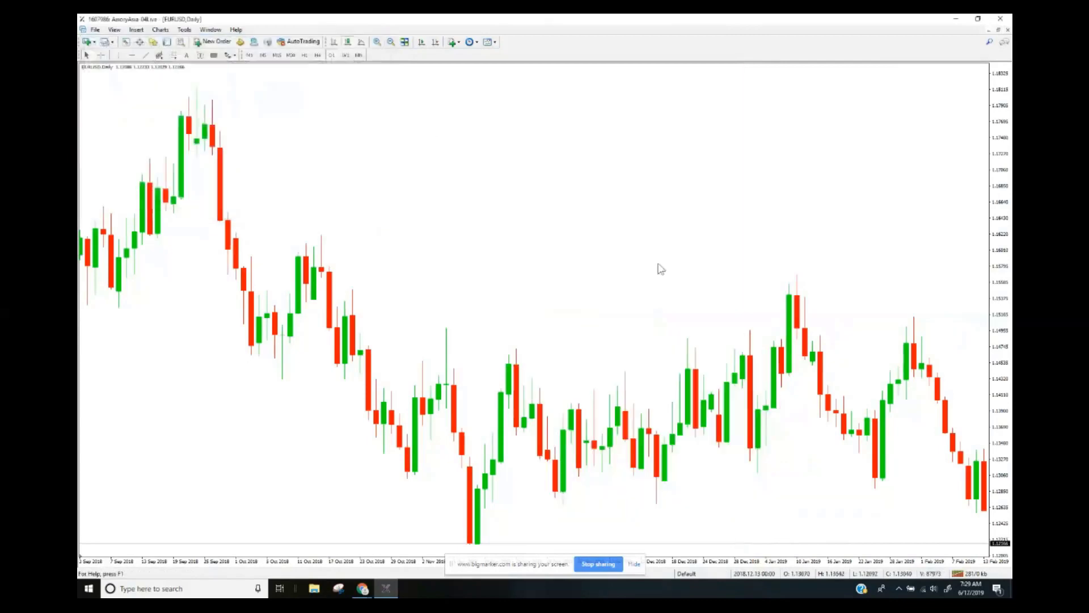
# Add an orange Simple Moving Average with period 200, shift 0 and applied to Close to the daily chart
pyautogui.moveTo(656, 267); pyautogui.dragTo(411, 243)
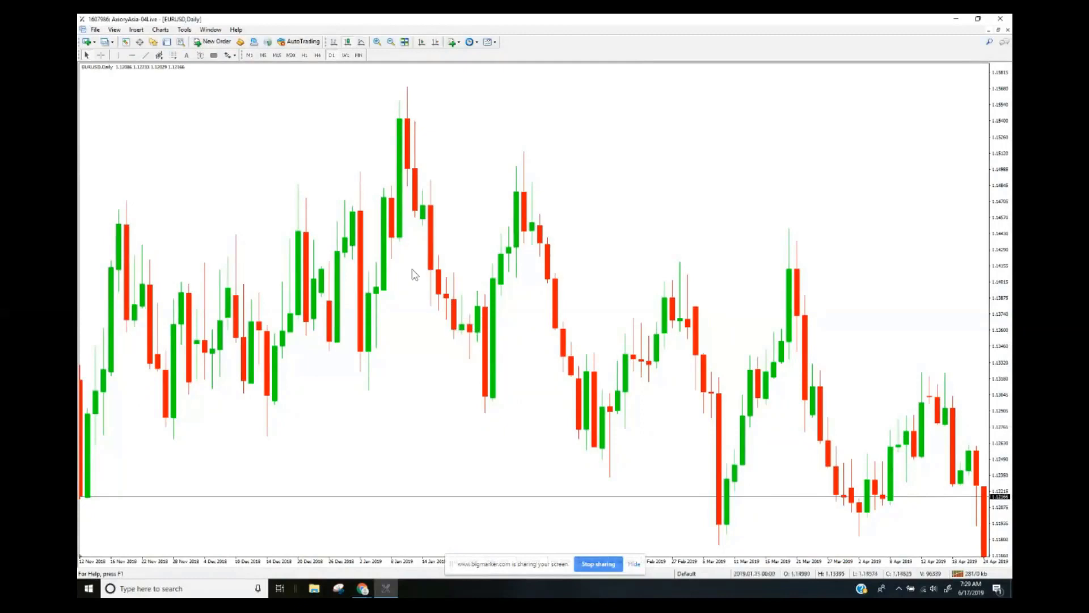
pyautogui.moveTo(949, 219); pyautogui.dragTo(505, 234)
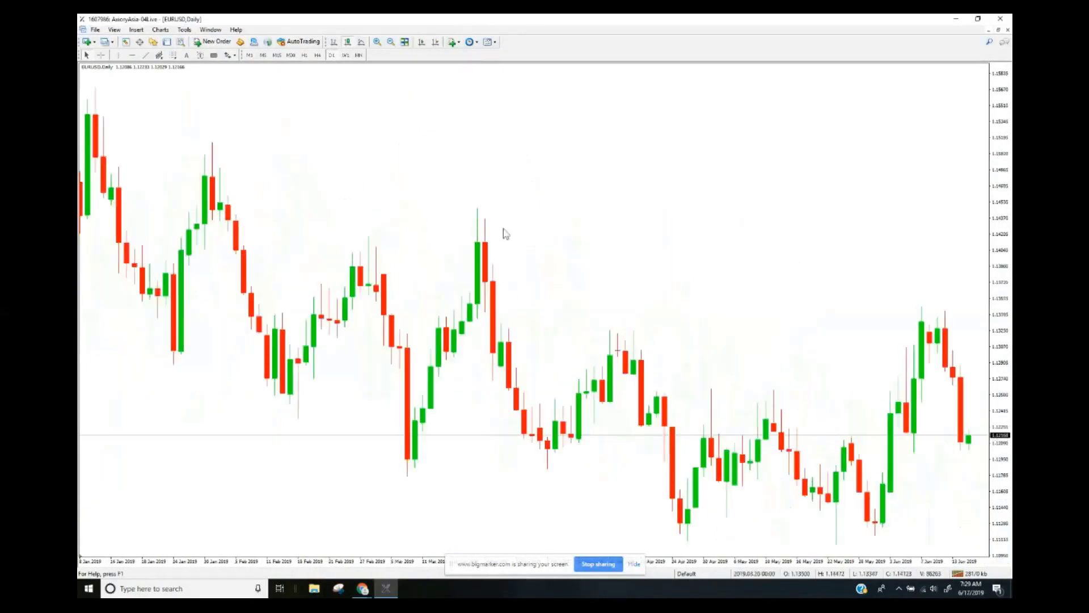
pyautogui.click(454, 41)
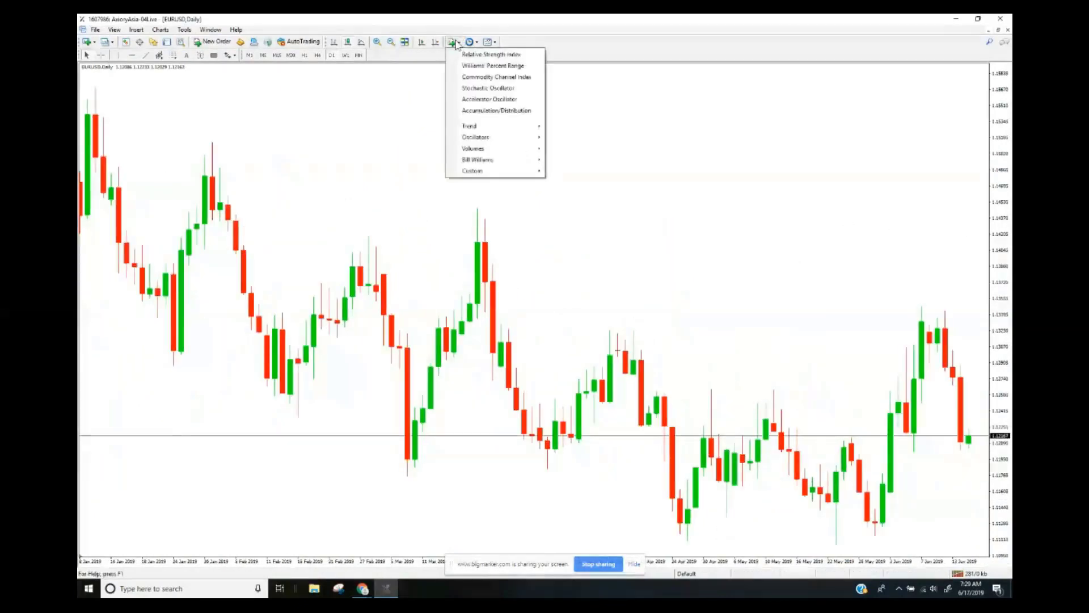
pyautogui.moveTo(492, 128)
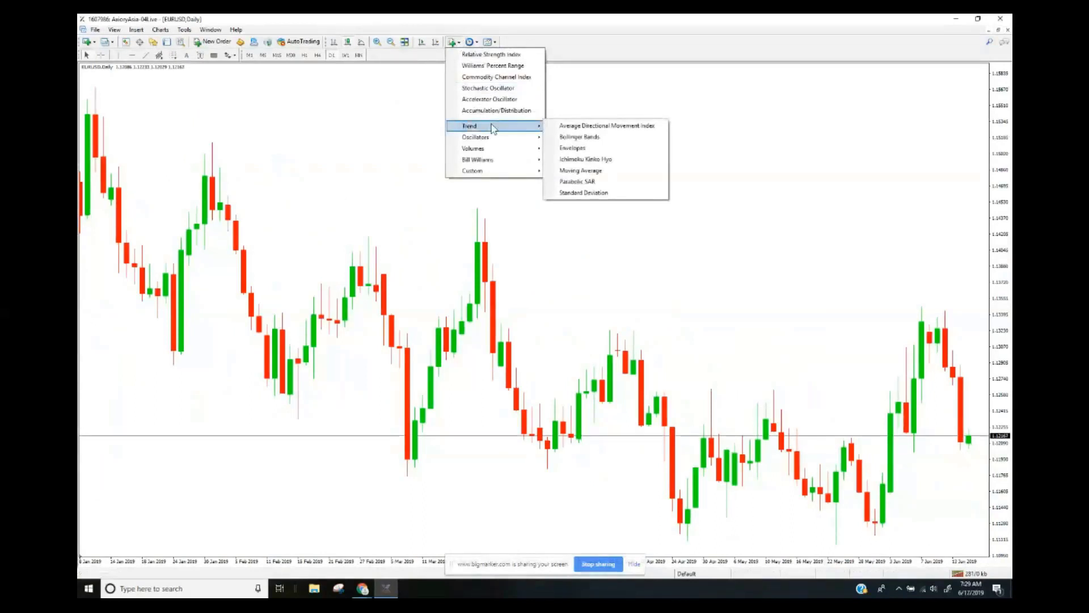
pyautogui.click(599, 171)
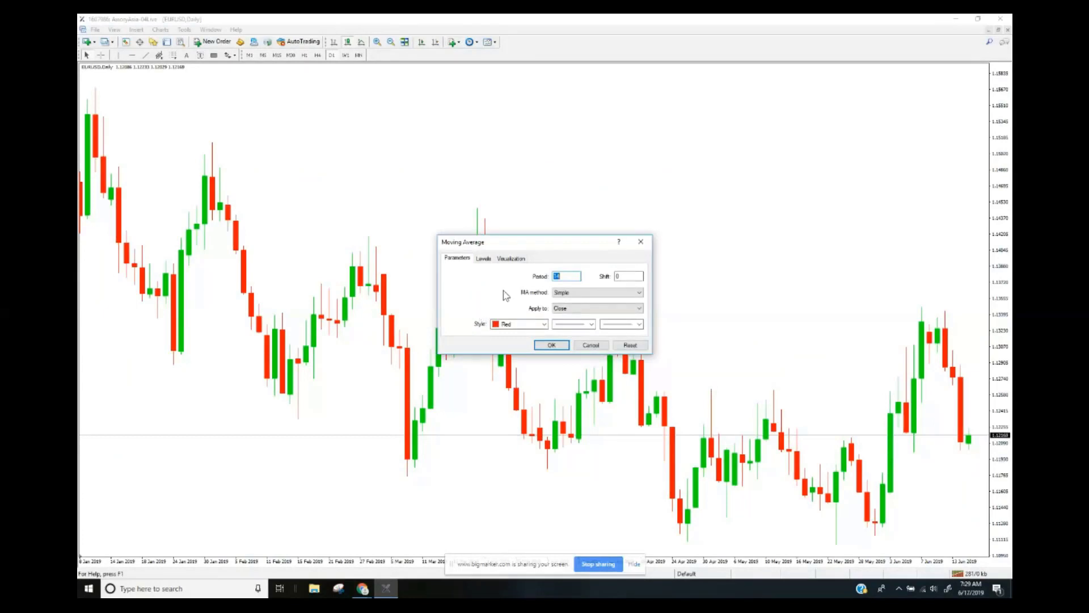
pyautogui.doubleClick(565, 276)
pyautogui.moveTo(542, 243); pyautogui.dragTo(388, 205)
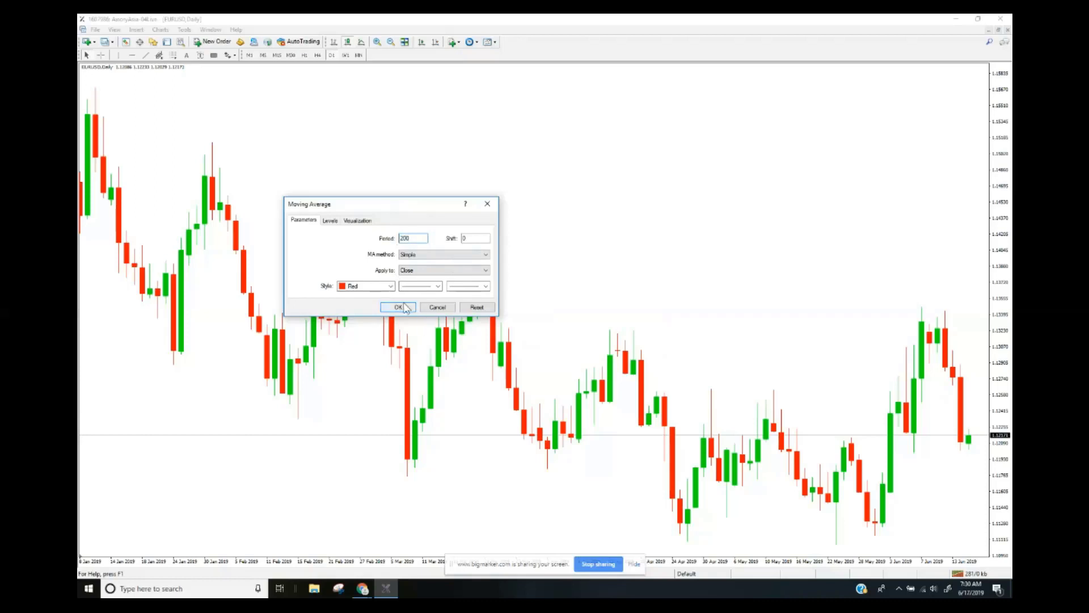
pyautogui.click(390, 286)
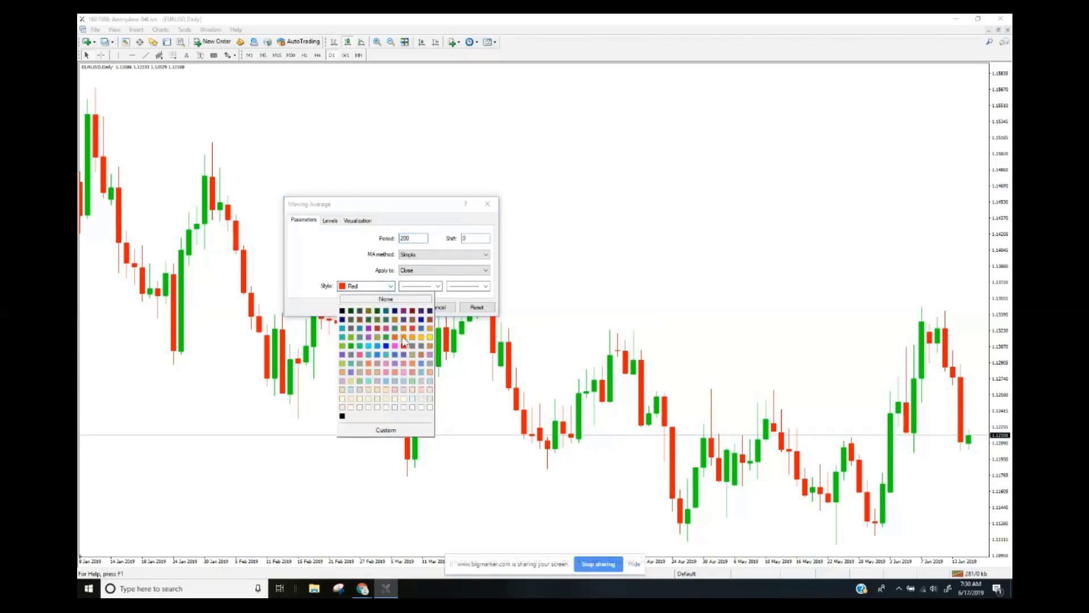
pyautogui.click(403, 354)
pyautogui.click(404, 307)
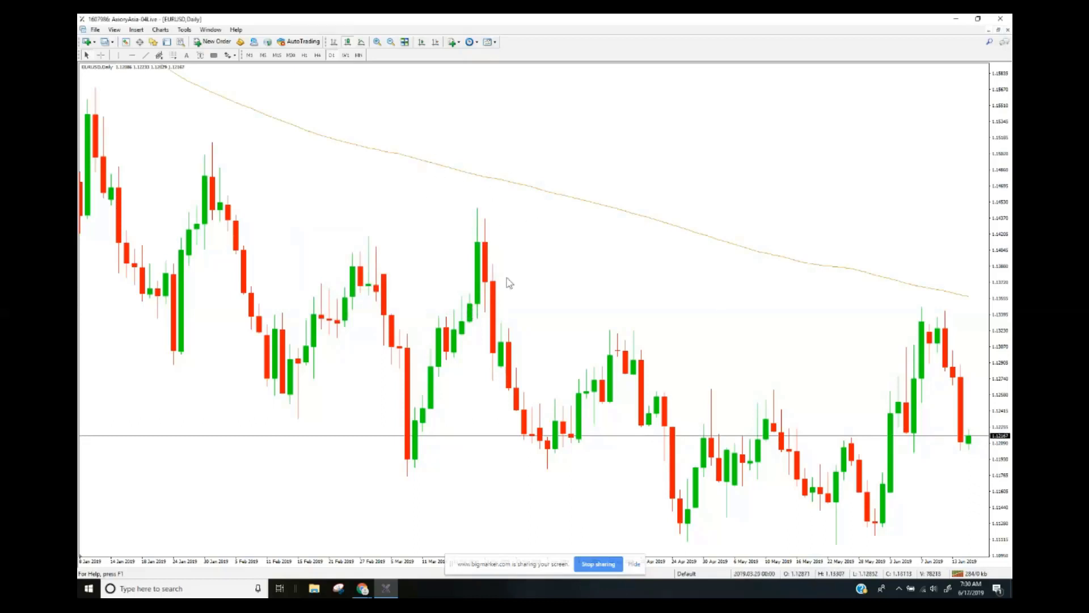
# Switch the chart to the H1 timeframe and examine where price crosses the moving average on 19 February 2019
pyautogui.scroll(5, 553, 452)
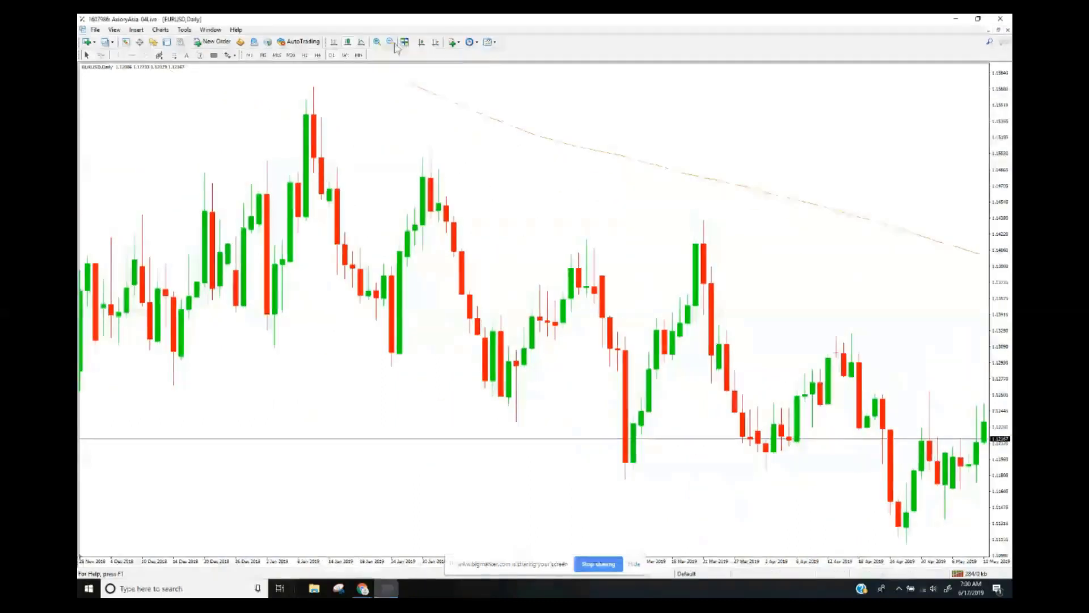
pyautogui.click(391, 42)
pyautogui.click(306, 55)
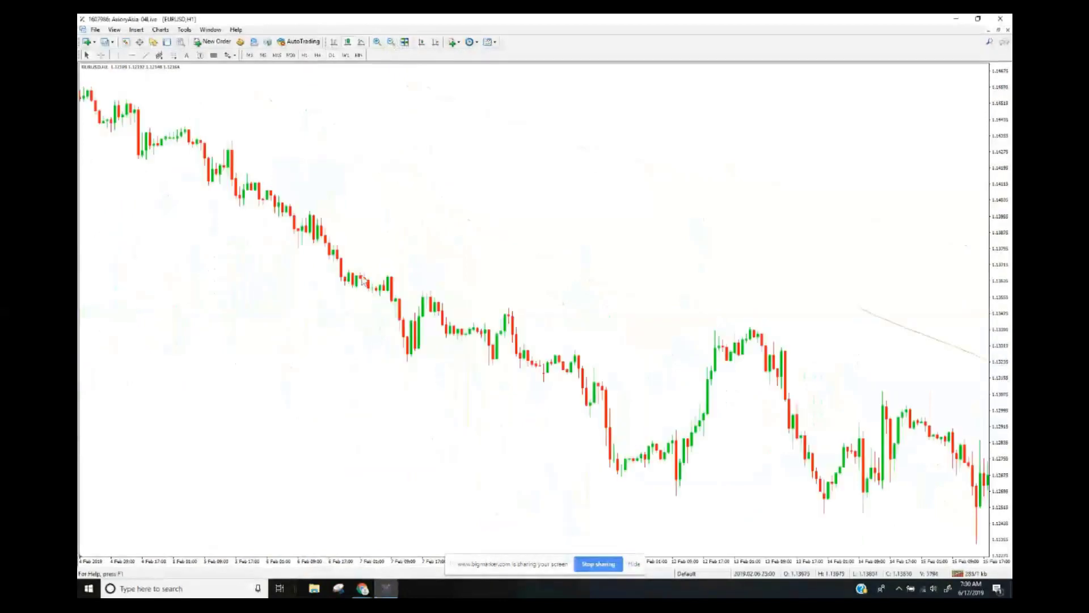
pyautogui.scroll(-5, 522, 267)
pyautogui.scroll(-10, 523, 284)
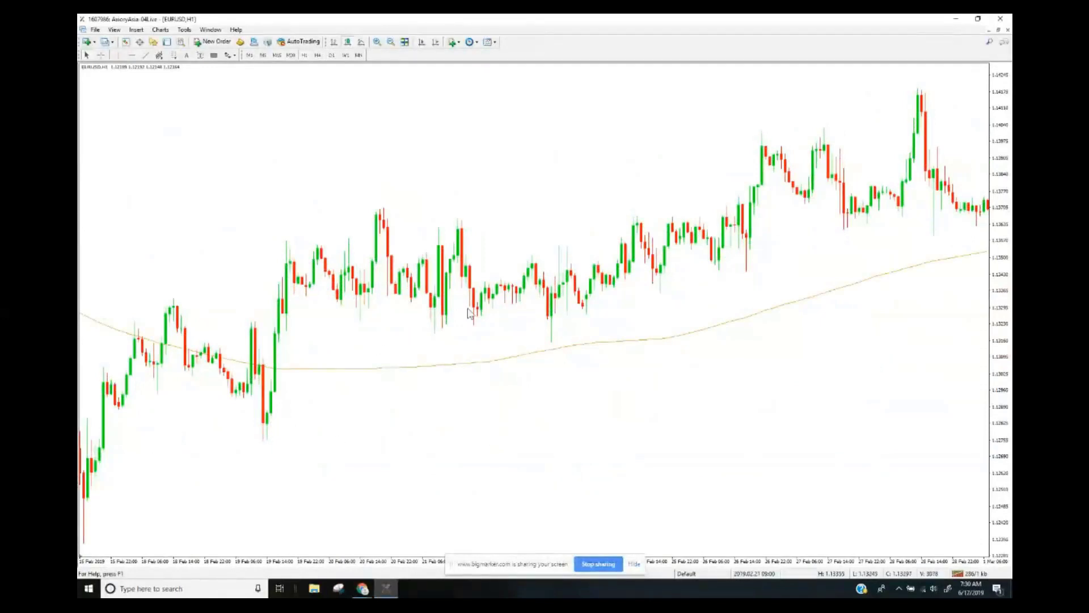
pyautogui.middleClick(312, 370)
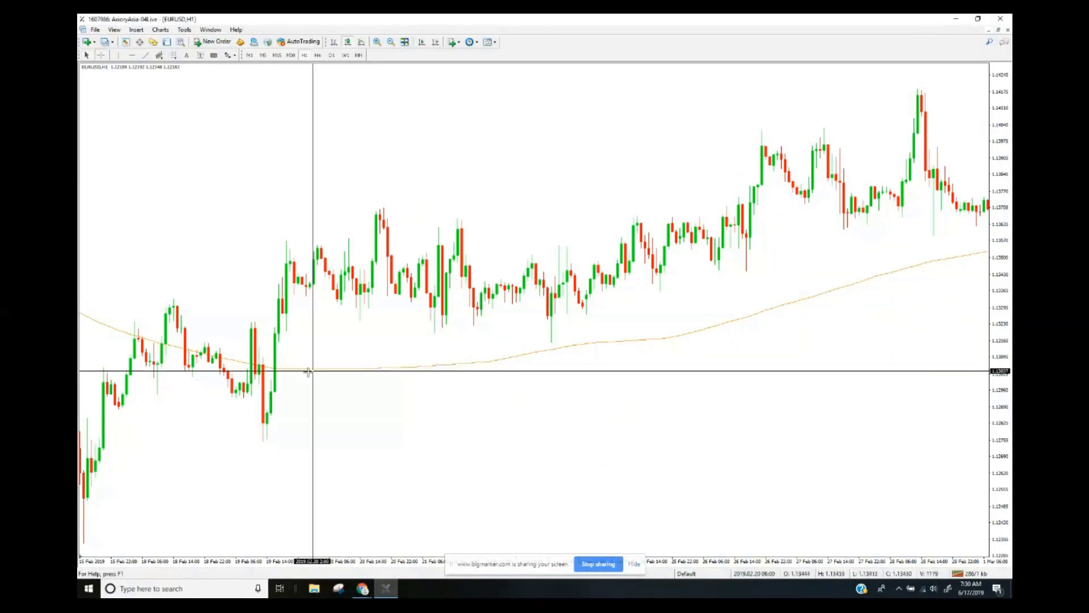
pyautogui.middleClick(279, 369)
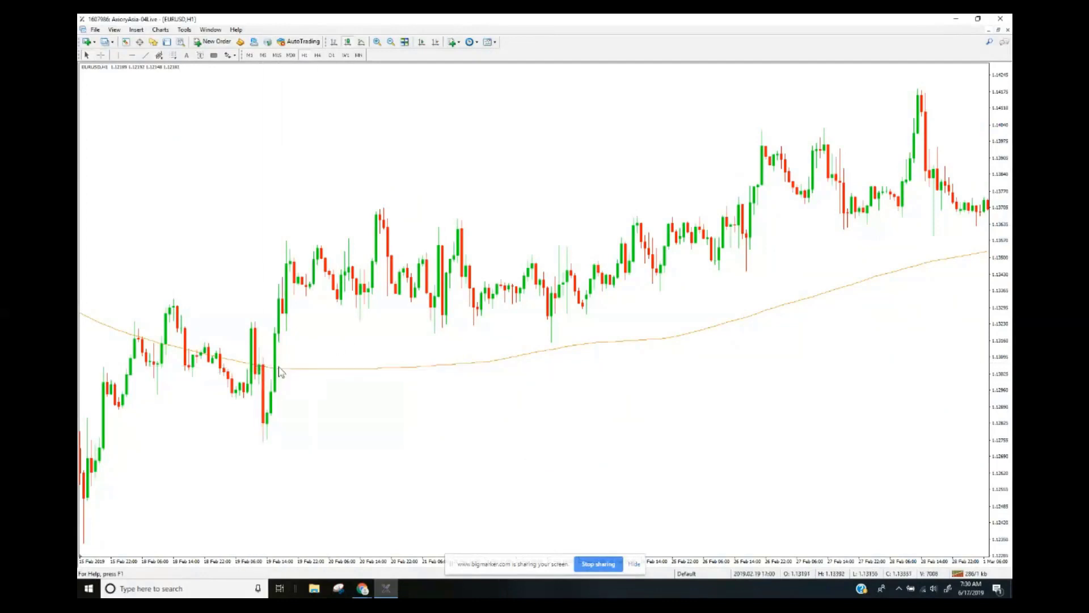
# Place horizontal lines along the late February 2019 range's lows and at the 20 February high
pyautogui.moveTo(474, 310); pyautogui.dragTo(477, 321)
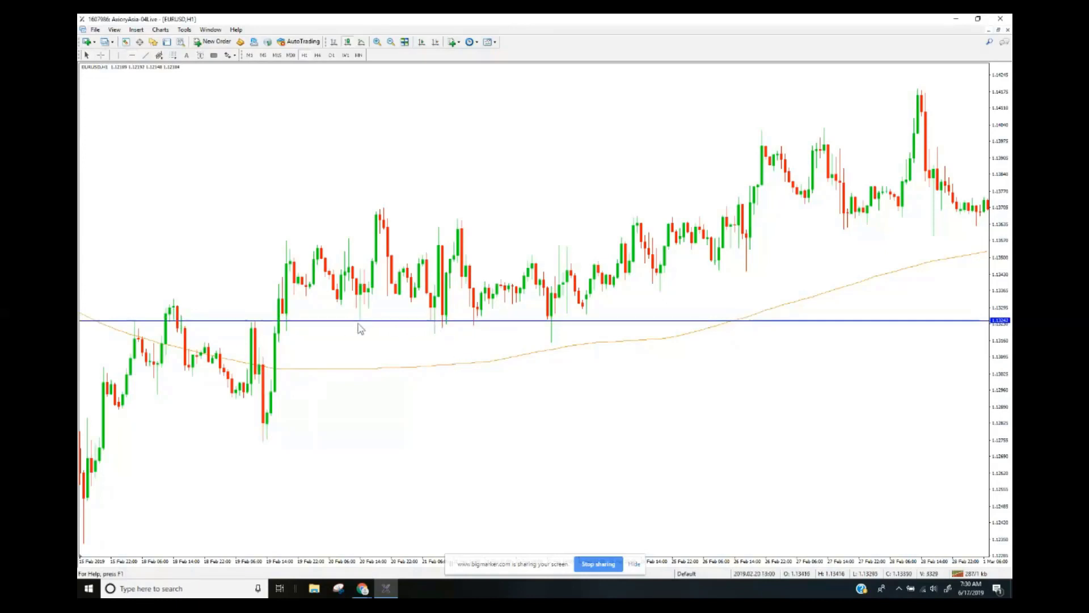
pyautogui.click(132, 57)
pyautogui.moveTo(460, 223); pyautogui.dragTo(488, 208)
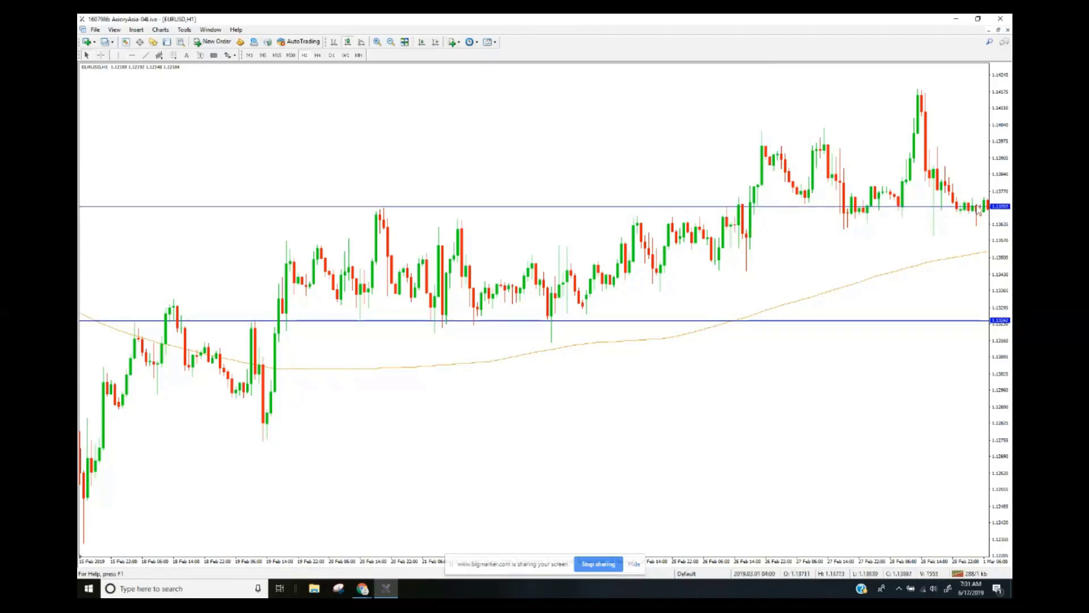
# Compare price from late February to early March 2019 with both horizontal lines and delete the lines
pyautogui.moveTo(905, 246); pyautogui.dragTo(693, 260)
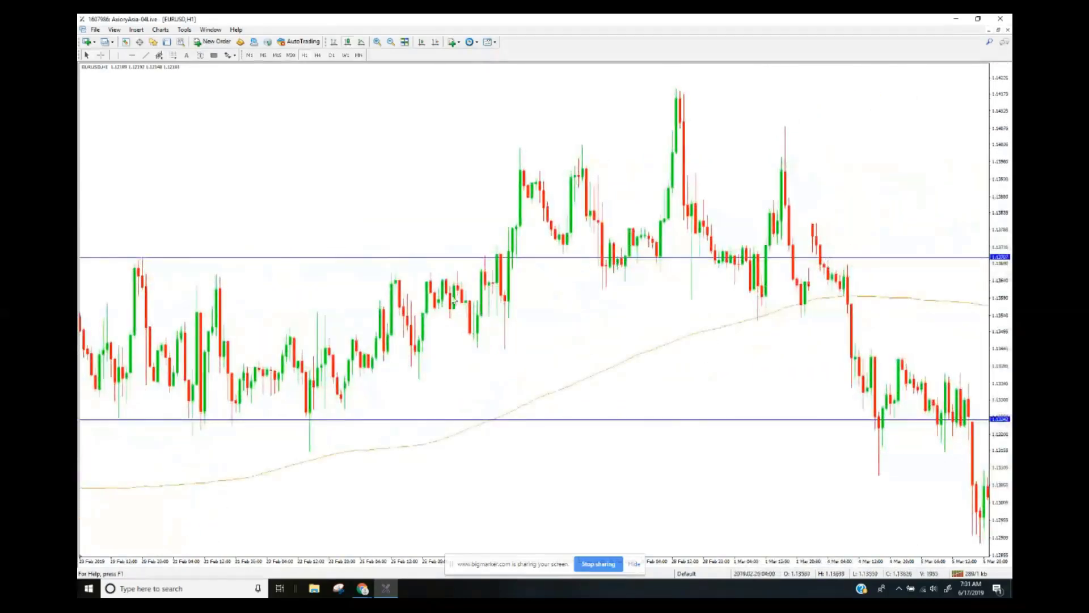
pyautogui.moveTo(584, 263); pyautogui.dragTo(795, 263)
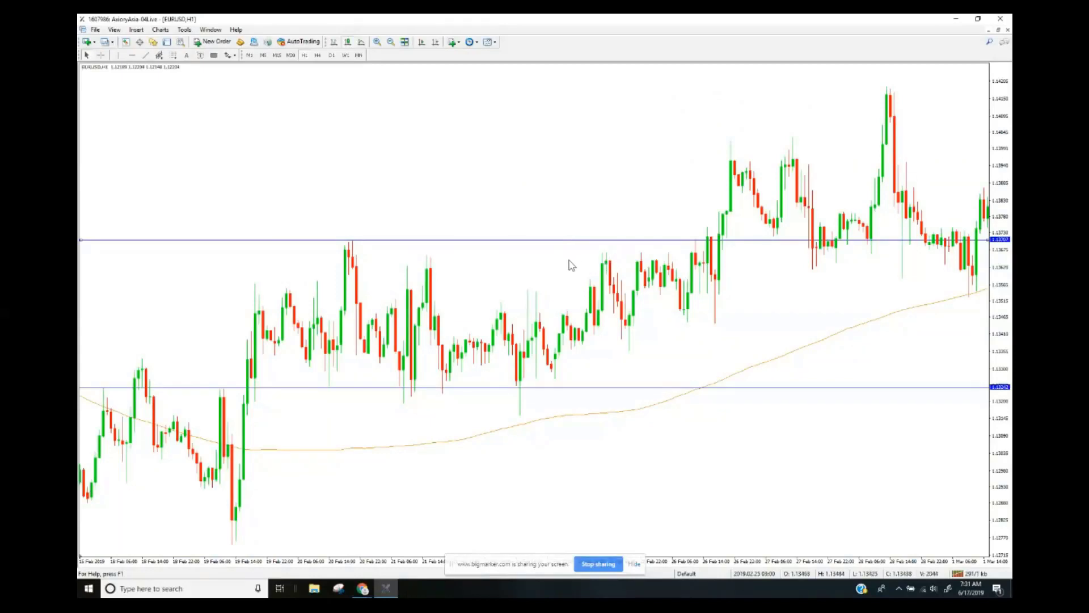
pyautogui.press('Delete')
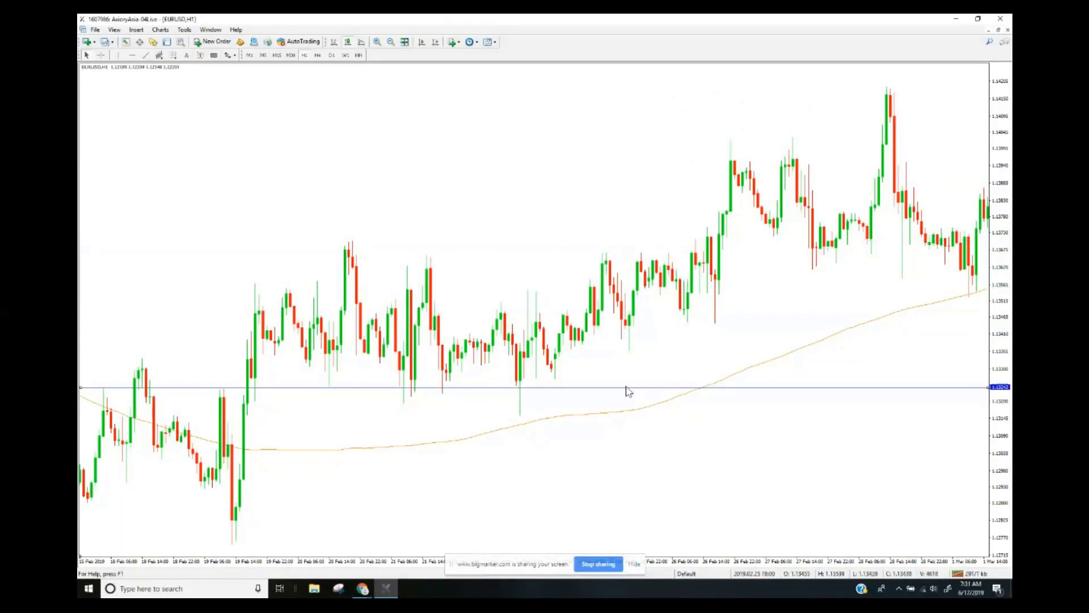
pyautogui.press('Delete')
# Mark the area where price meets the moving average from 1 to 4 March 2019 with a rectangle and delete it
pyautogui.scroll(-6, 774, 277)
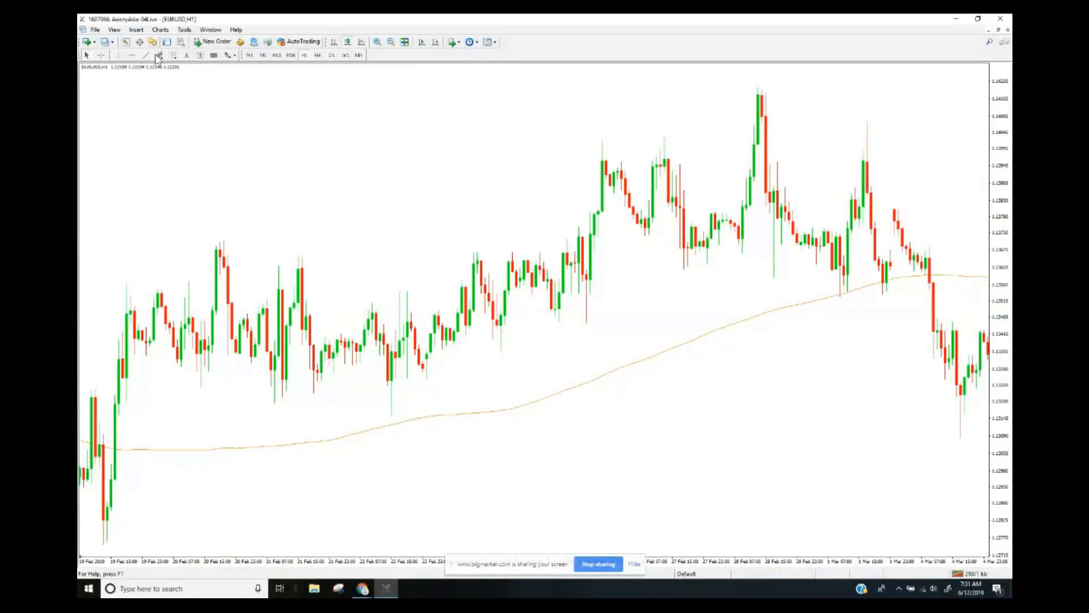
pyautogui.click(214, 55)
pyautogui.moveTo(817, 259); pyautogui.dragTo(962, 307)
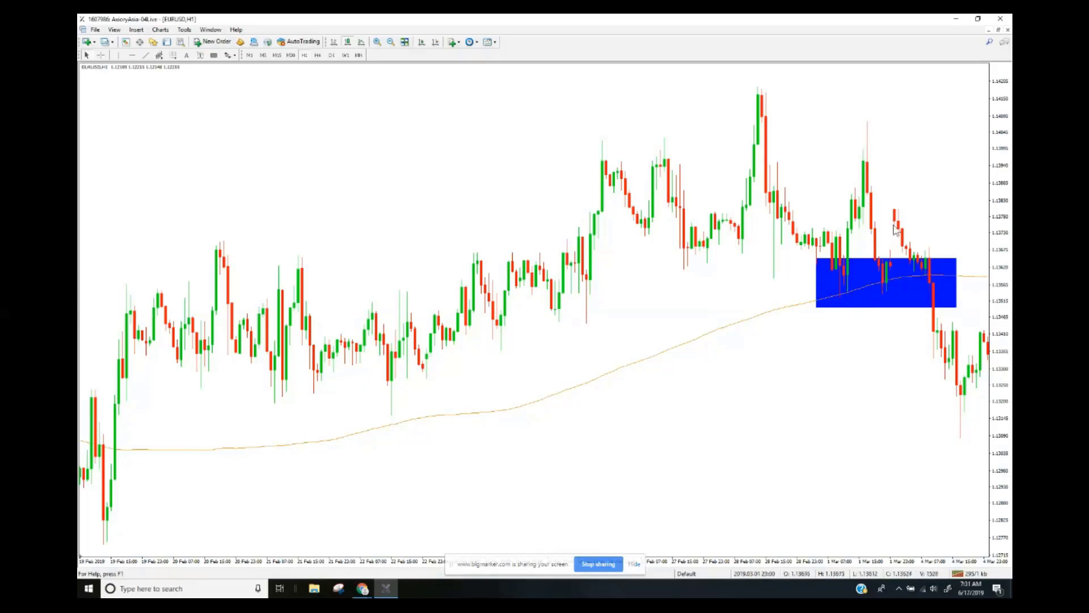
pyautogui.scroll(-10, 947, 397)
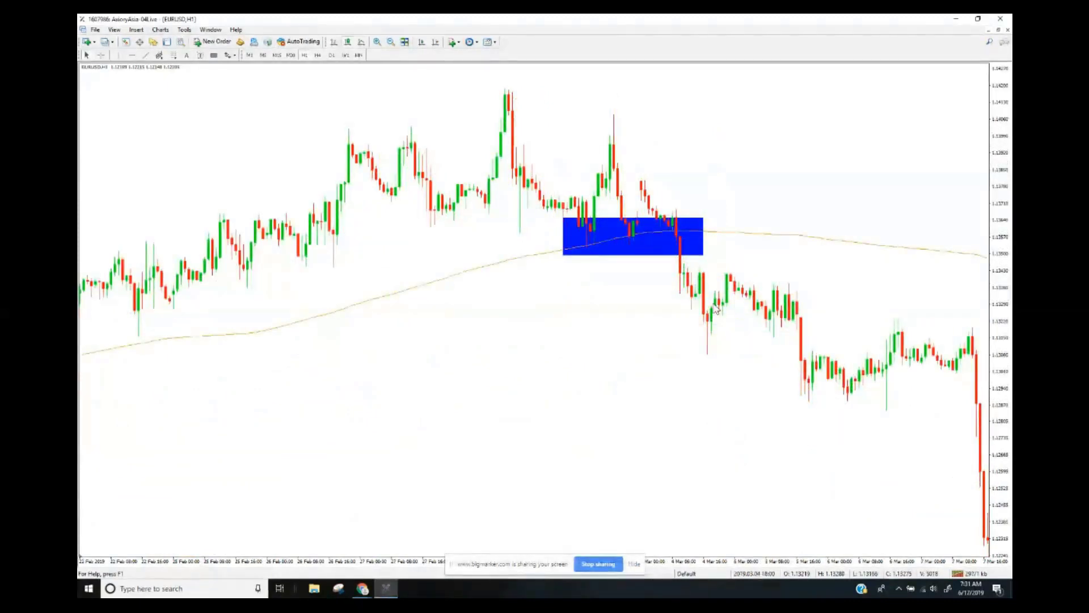
pyautogui.rightClick(702, 226)
pyautogui.click(736, 254)
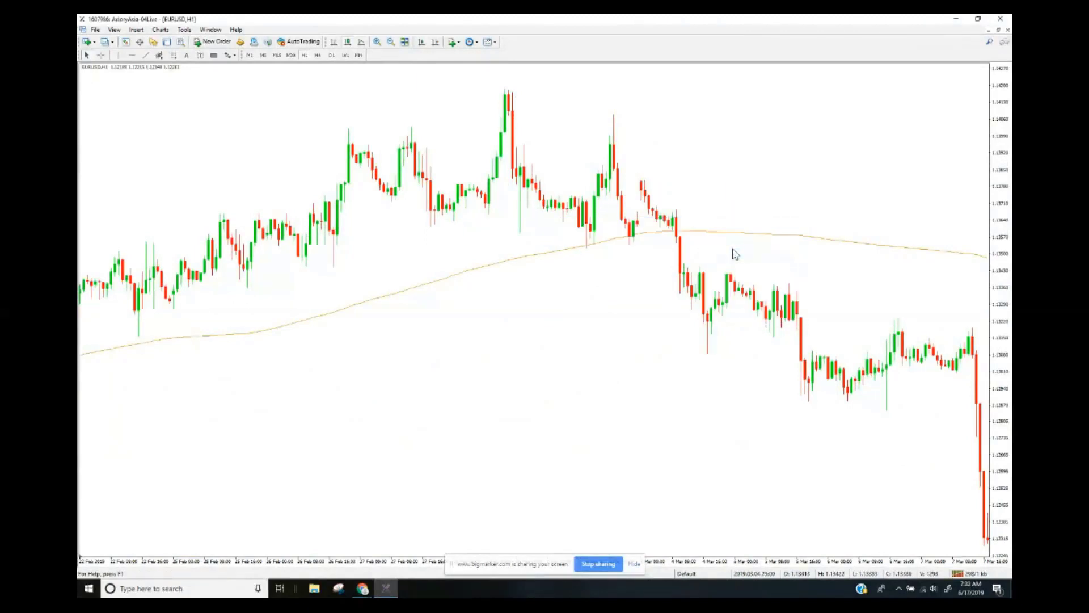
# Draw a small rectangle around the 4 March 2019 candles where price crosses below the moving average
pyautogui.click(119, 57)
pyautogui.moveTo(674, 215); pyautogui.dragTo(679, 239)
pyautogui.moveTo(733, 287)
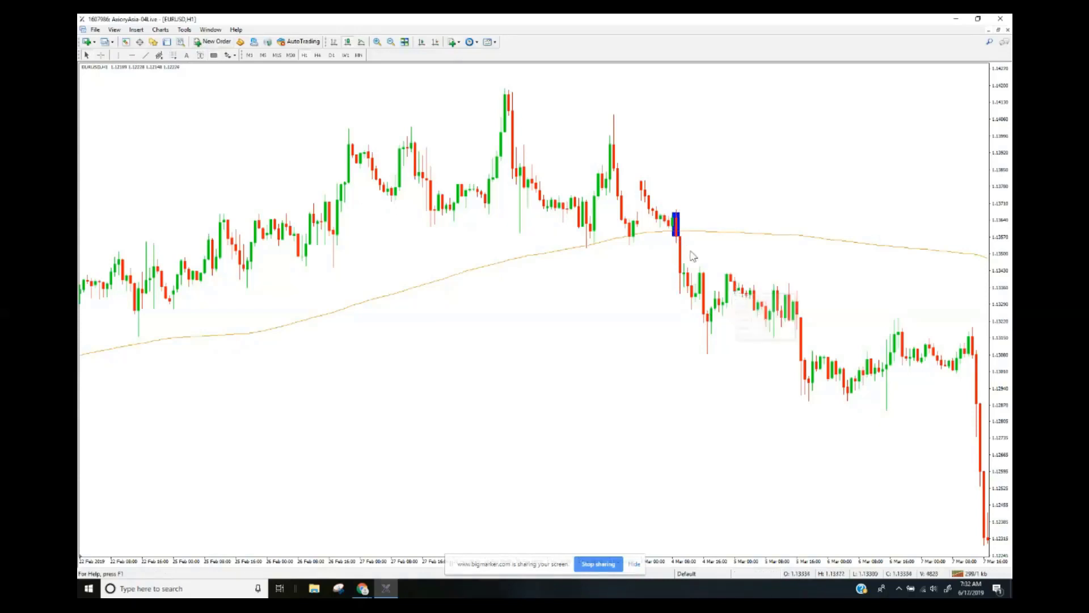
# Measure with the crosshair from the marked 4 March crossing up above the earlier highs and down towards the following decline
pyautogui.middleClick(674, 229)
pyautogui.moveTo(673, 229); pyautogui.dragTo(587, 72)
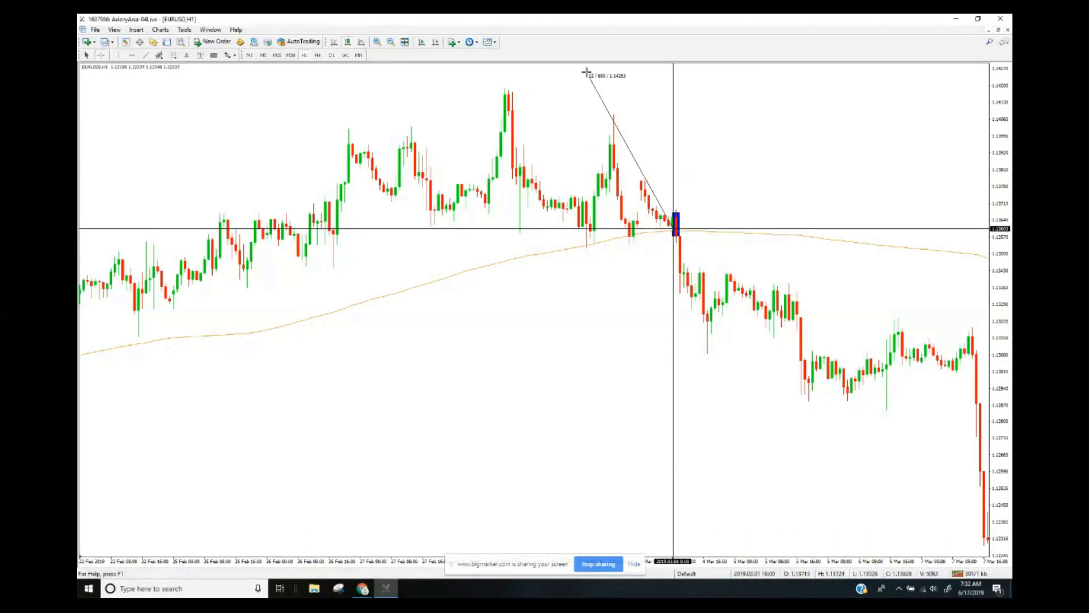
pyautogui.moveTo(587, 72); pyautogui.dragTo(830, 370)
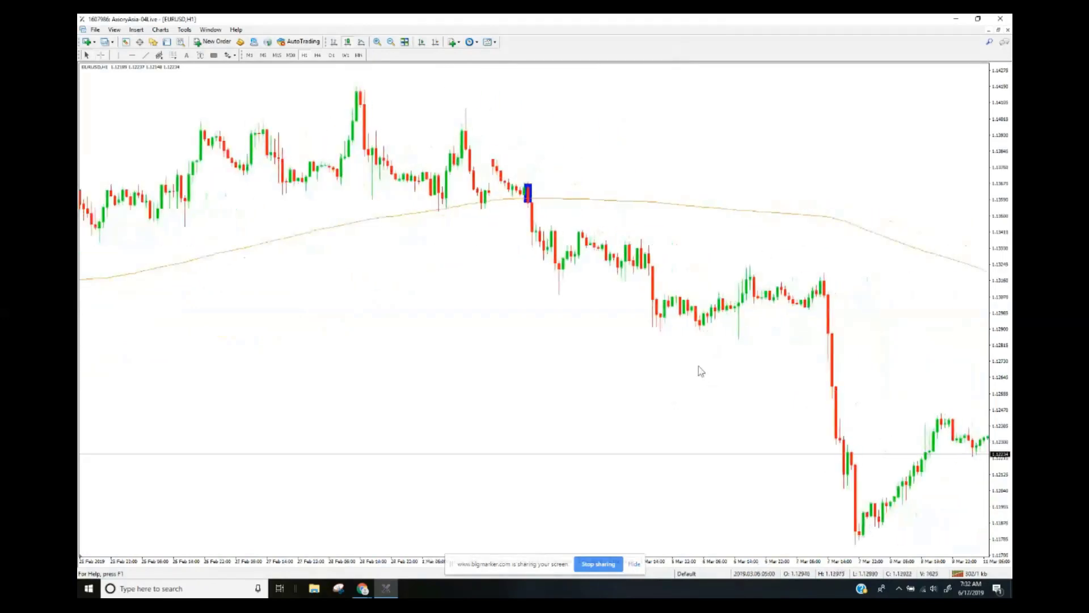
# Add a second simple moving average with period 50, applied to Close and coloured Blue, to the EURUSD H1 chart
pyautogui.scroll(5, 596, 333)
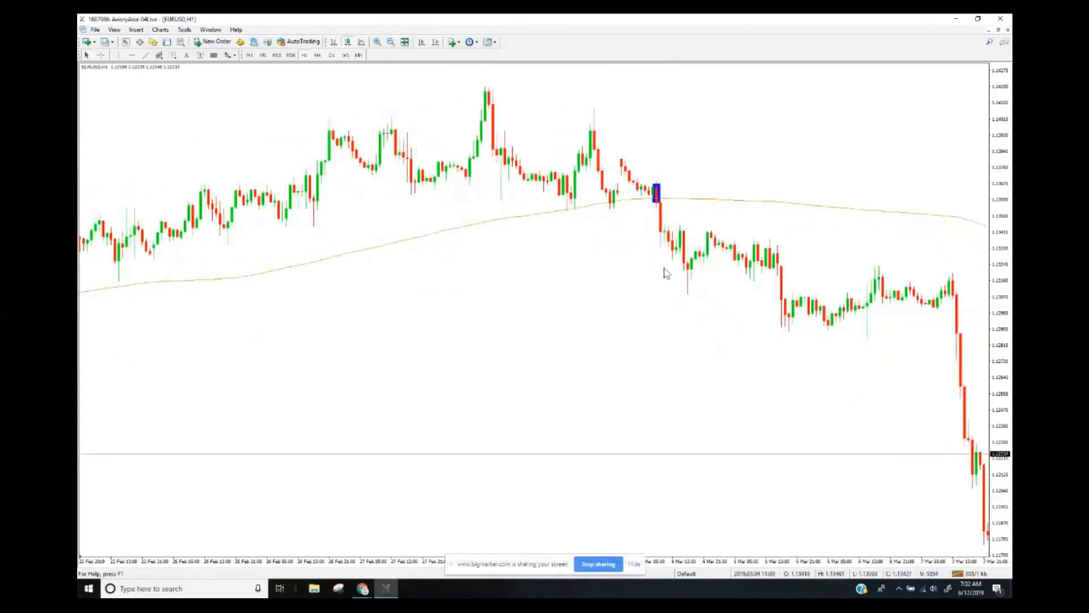
pyautogui.click(453, 42)
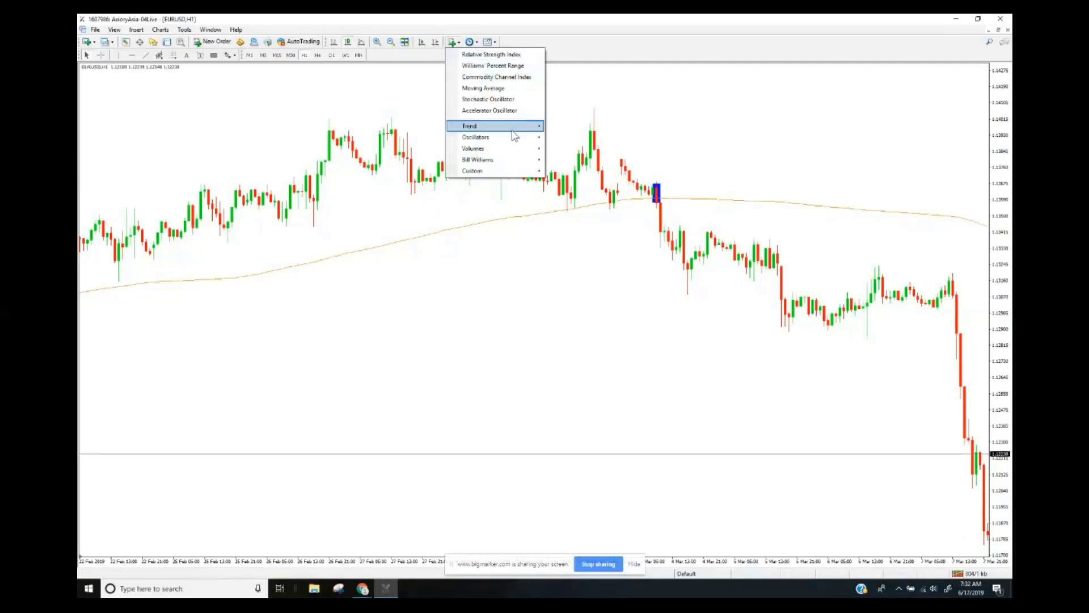
pyautogui.moveTo(527, 129)
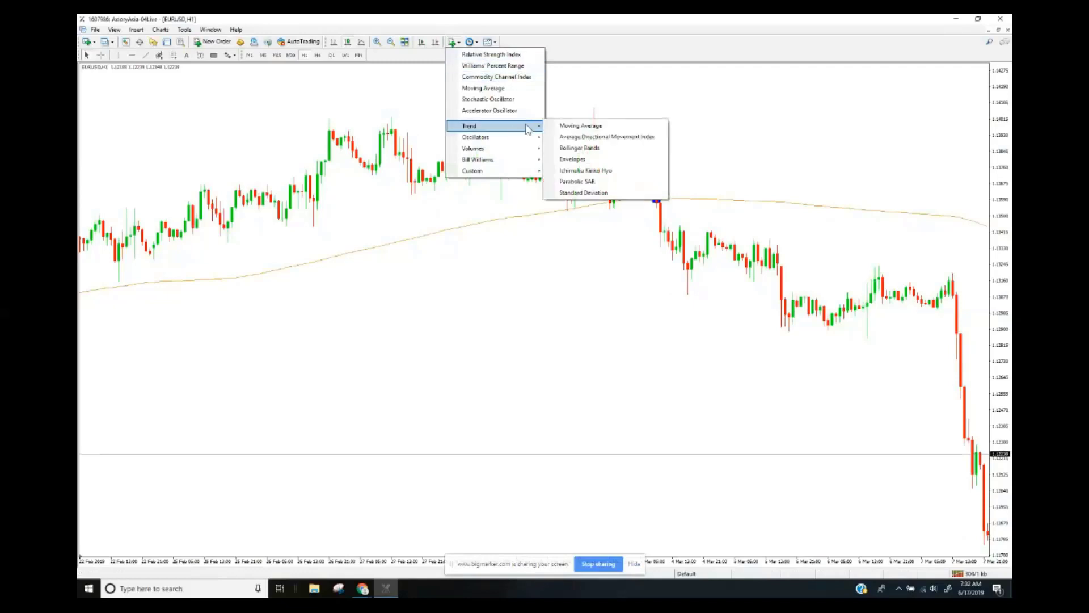
pyautogui.click(611, 126)
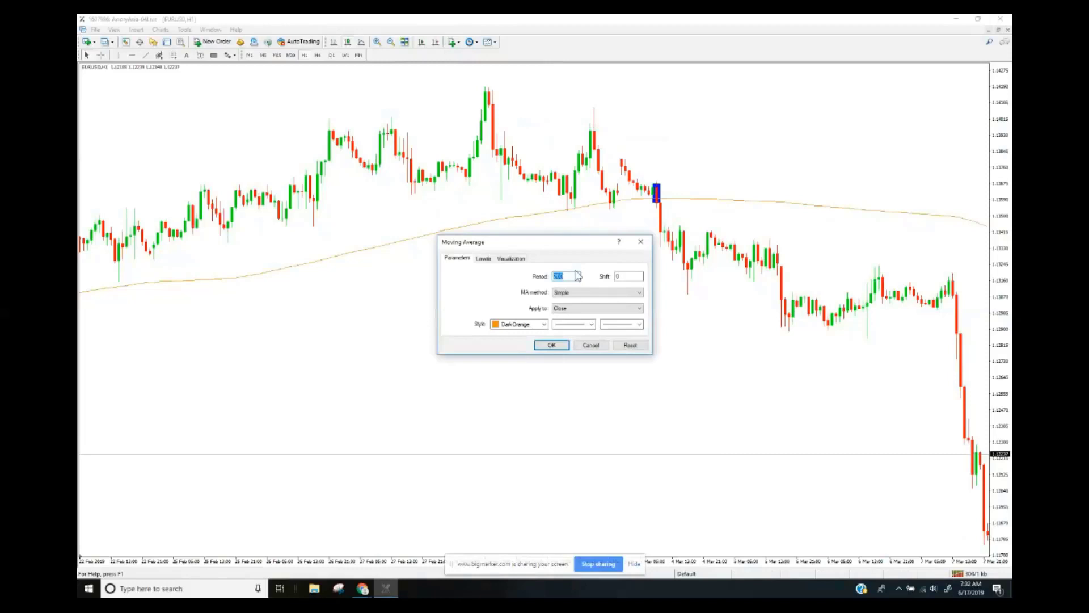
pyautogui.write('50')
pyautogui.click(543, 324)
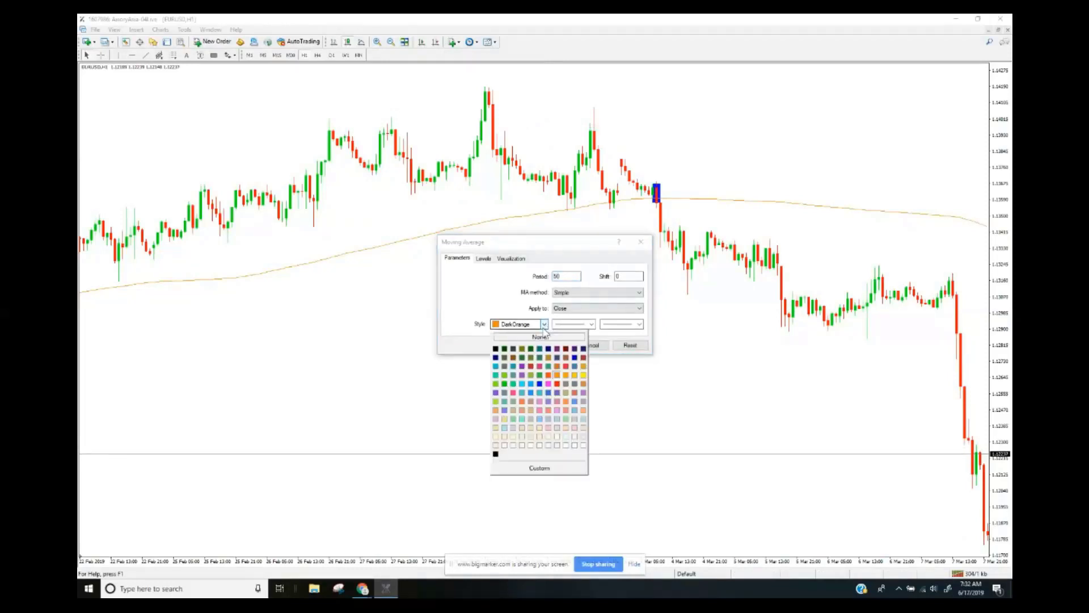
pyautogui.click(540, 384)
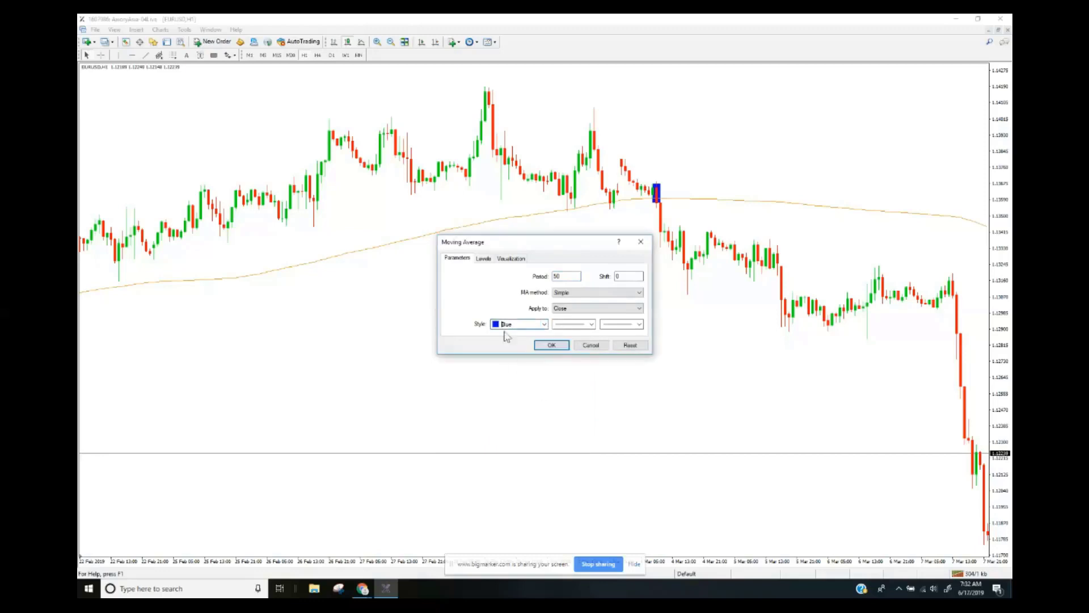
pyautogui.click(553, 345)
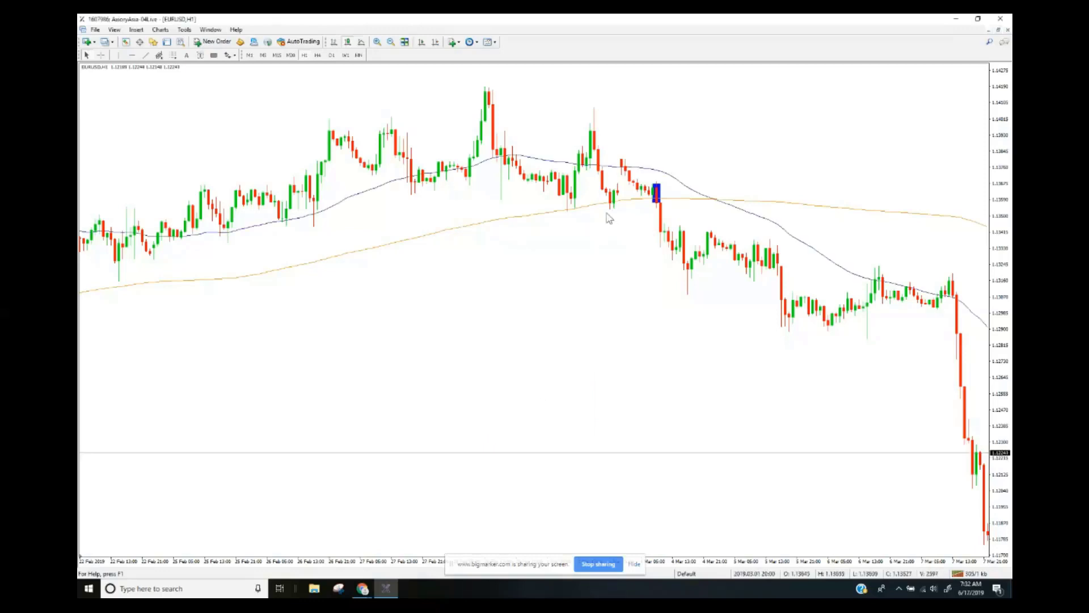
# Measure with the crosshair along the late February rise and around the early March crossing of the two moving averages, down and up
pyautogui.middleClick(637, 206)
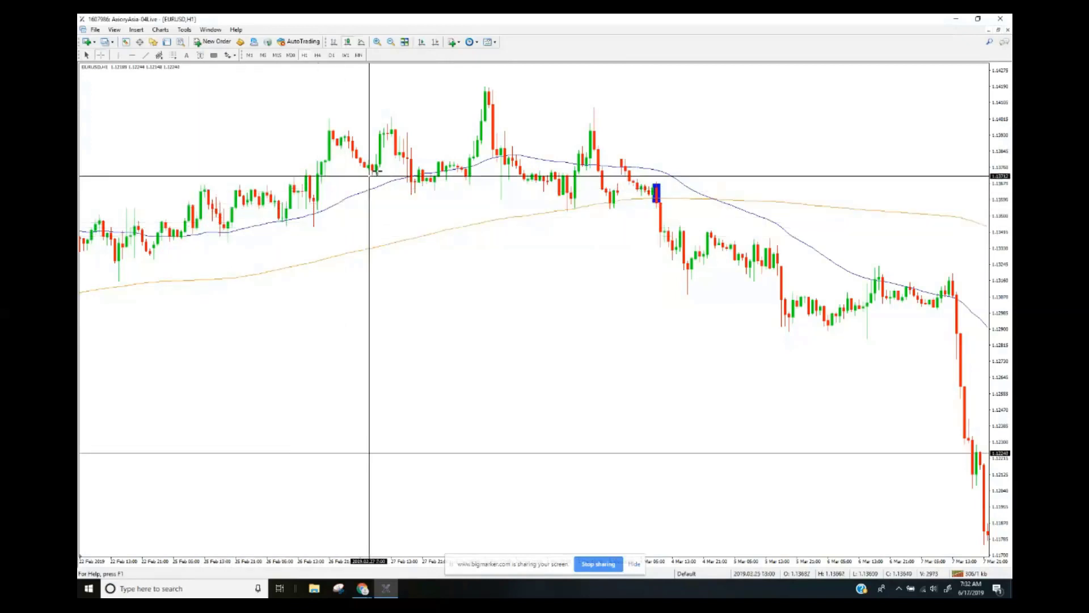
pyautogui.moveTo(228, 229); pyautogui.dragTo(284, 222)
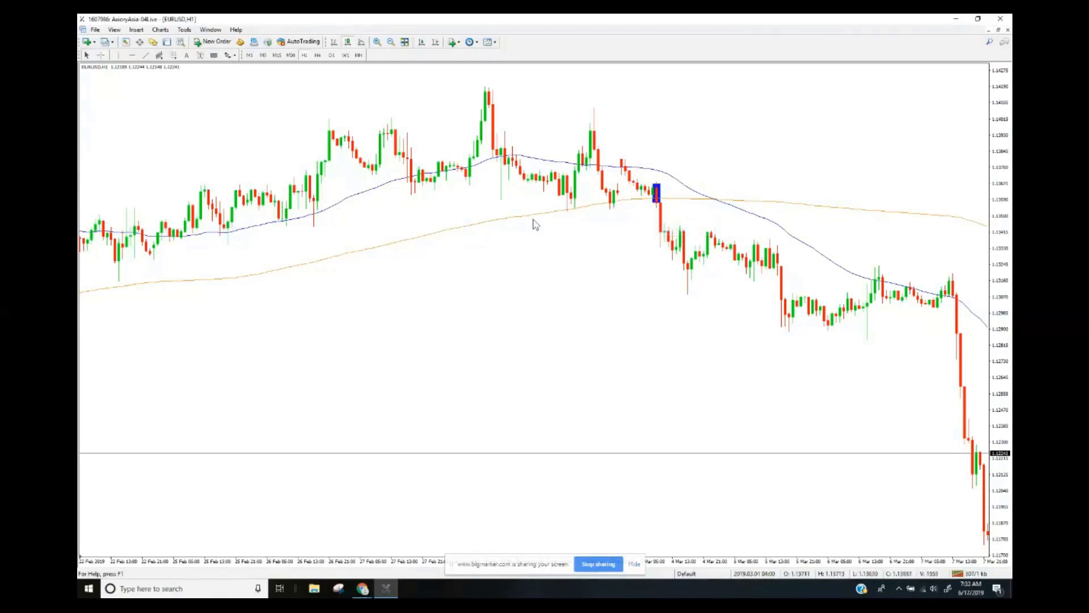
pyautogui.middleClick(438, 245)
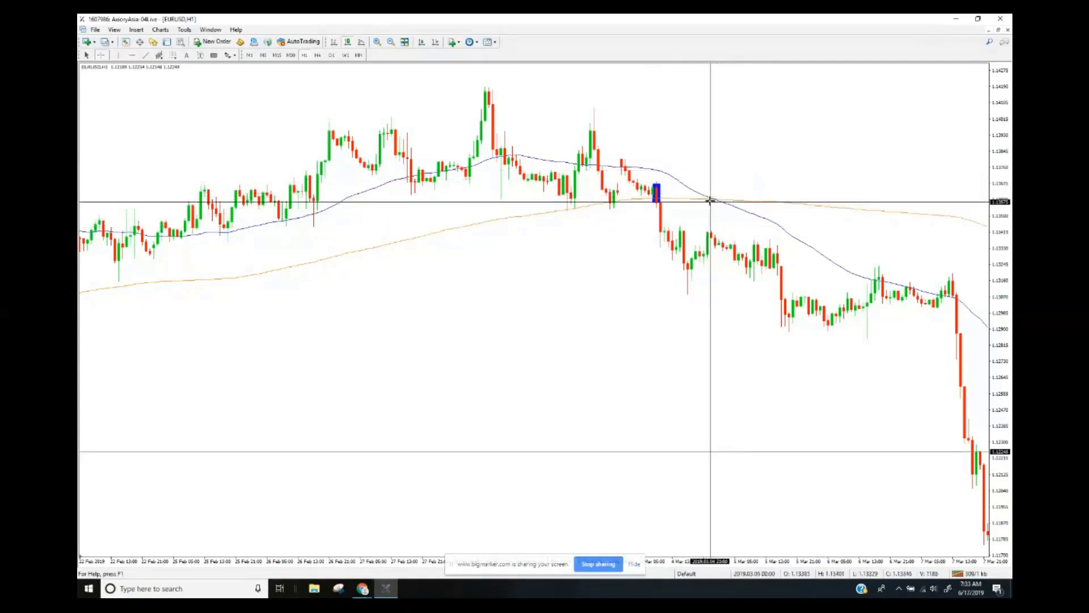
pyautogui.moveTo(718, 200); pyautogui.dragTo(956, 450)
pyautogui.middleClick(723, 260)
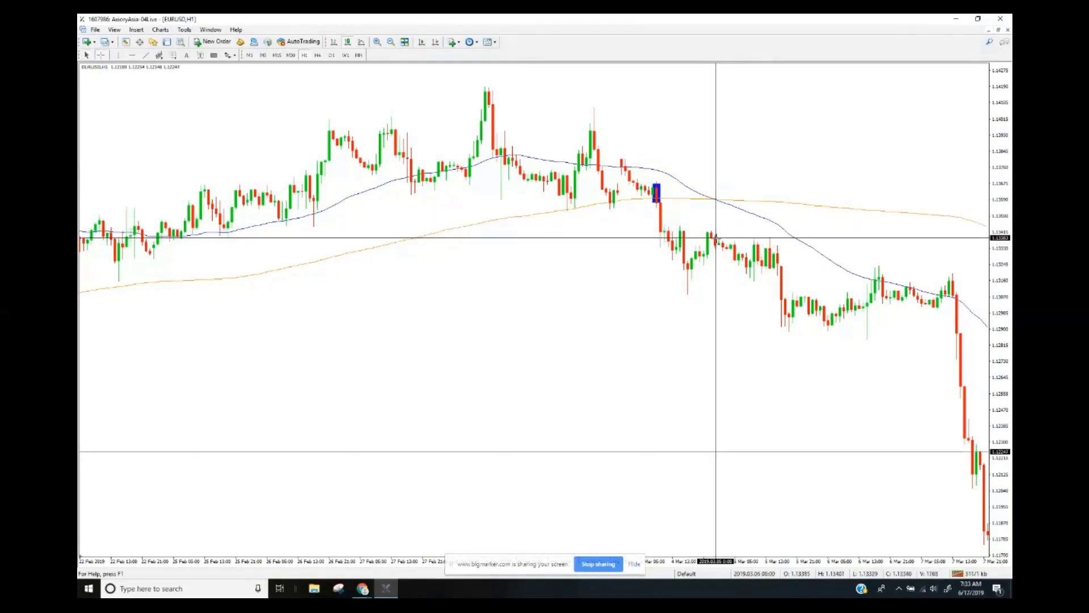
pyautogui.moveTo(716, 239); pyautogui.dragTo(612, 78)
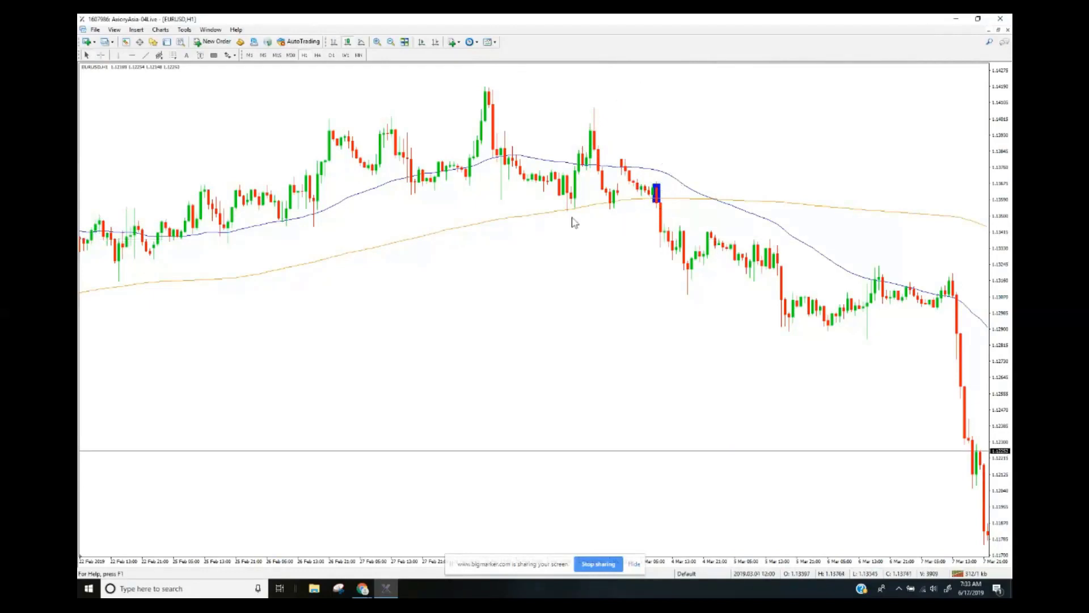
# Measure with the crosshair from where price meets the 200-period moving average on 1 March 2019 towards the following decline
pyautogui.middleClick(627, 190)
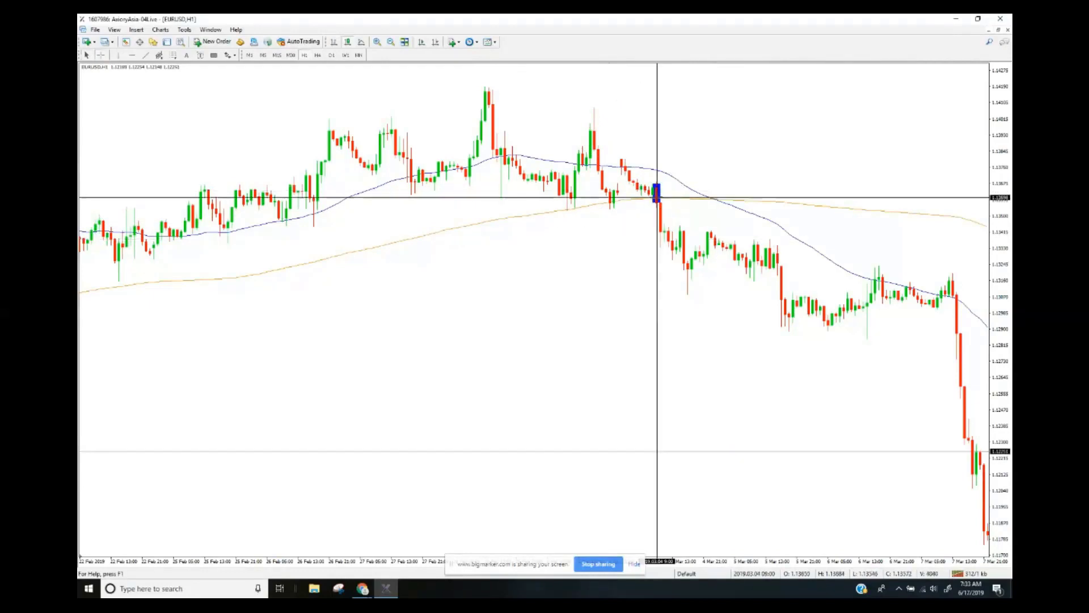
pyautogui.moveTo(653, 203)
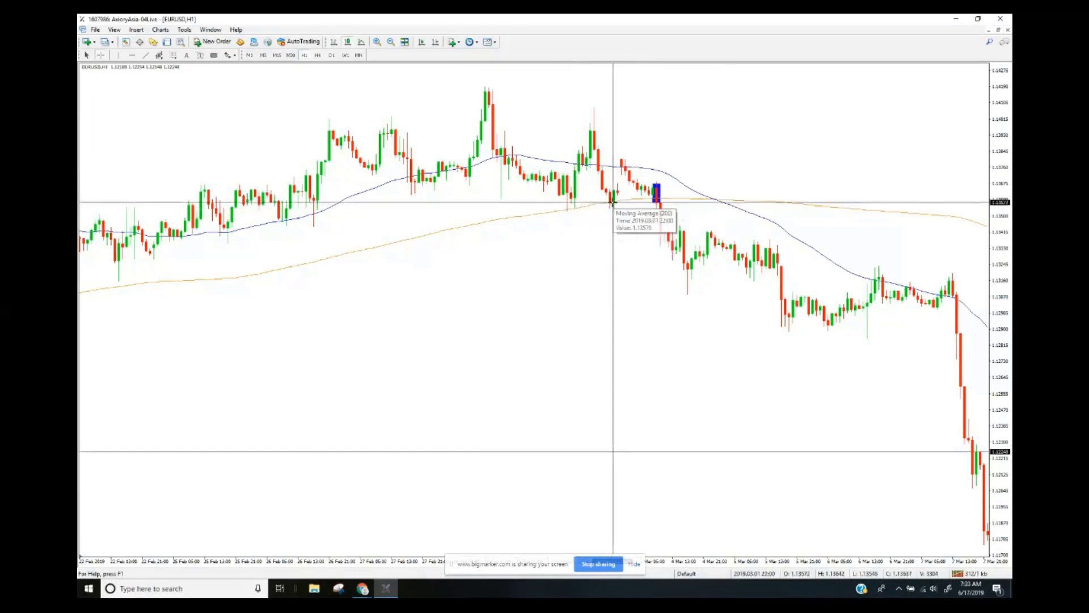
pyautogui.moveTo(611, 203); pyautogui.dragTo(937, 379)
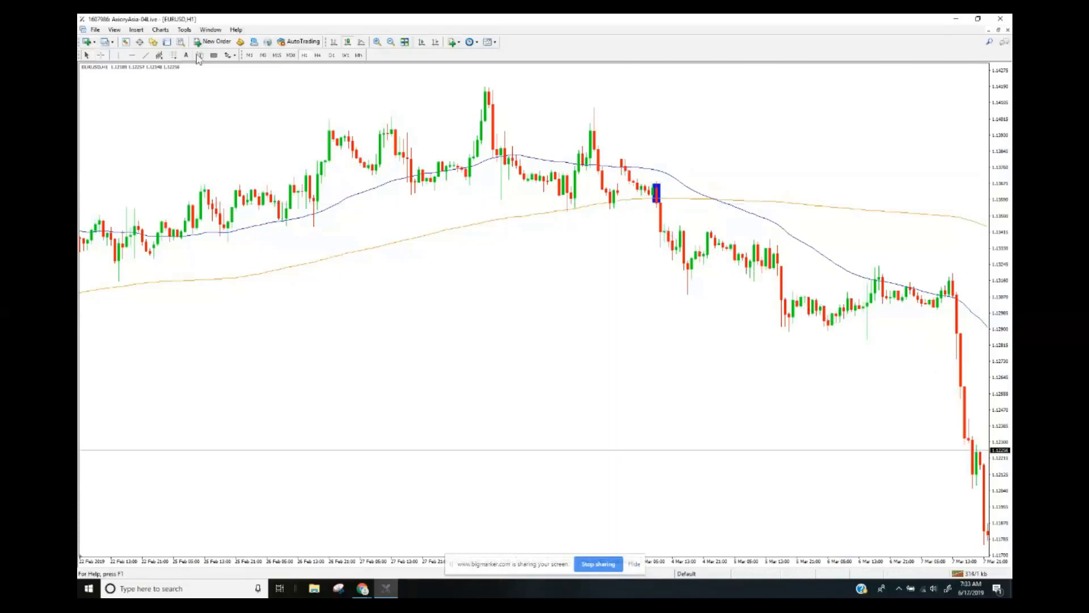
# Mark the crossing of the 50- and 200-period moving averages in early March 2019 with a rectangle and delete it
pyautogui.click(214, 55)
pyautogui.moveTo(700, 184); pyautogui.dragTo(727, 208)
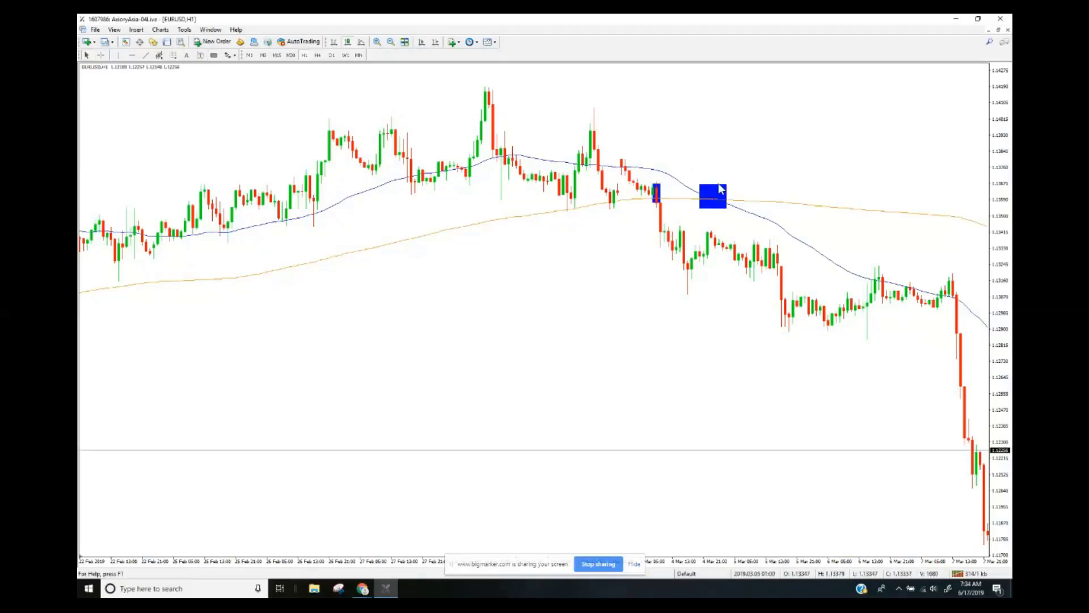
pyautogui.rightClick(716, 194)
pyautogui.click(738, 220)
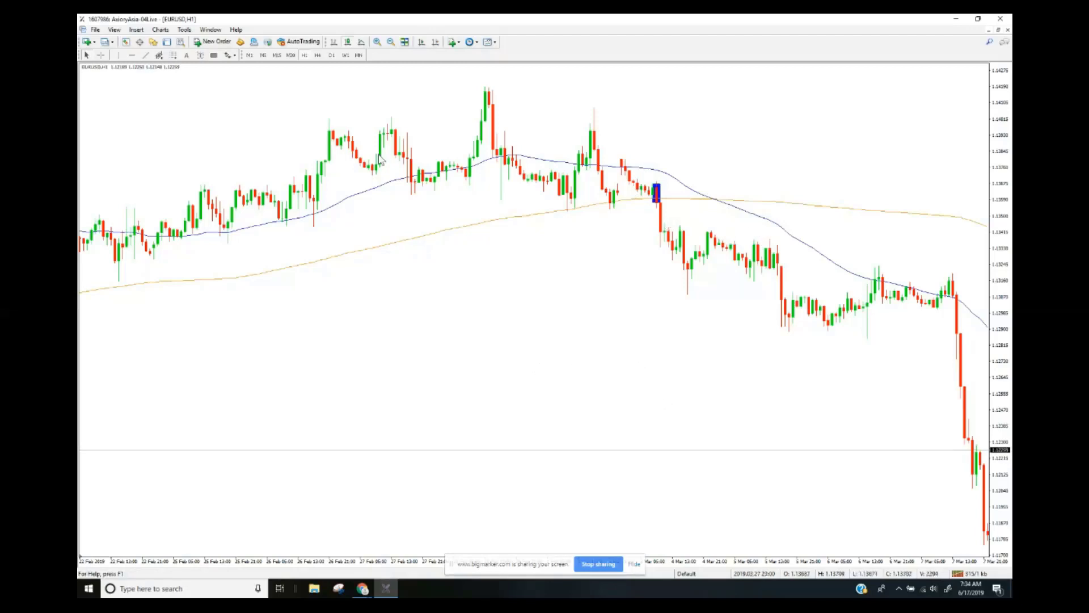
# Switch the chart to M1, measure the decline from the 14 June 2019 moving-average crossing, and examine the following candles against both averages
pyautogui.click(249, 55)
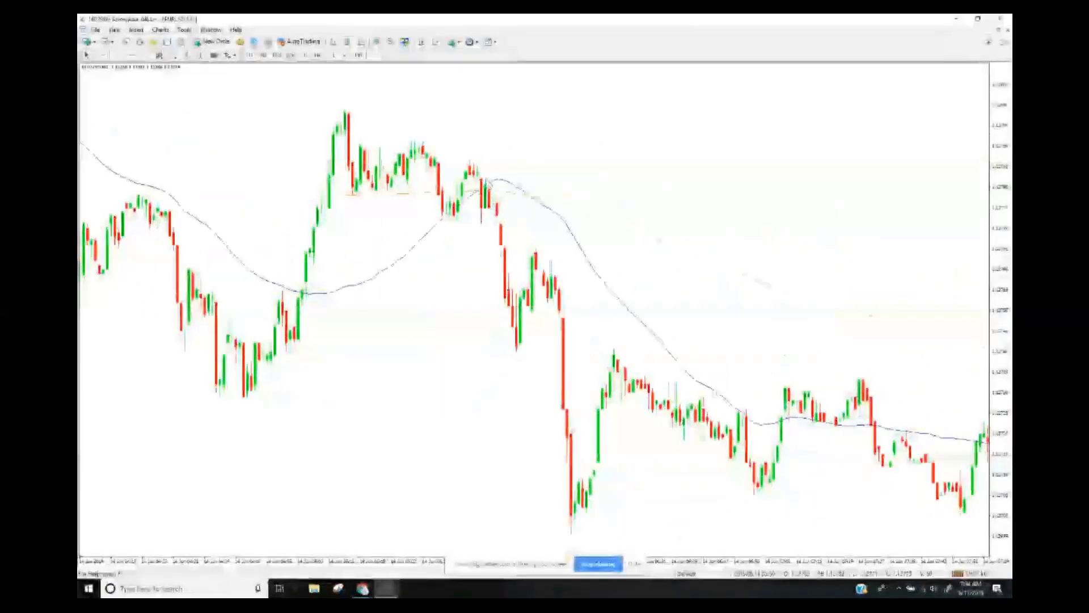
pyautogui.middleClick(480, 186)
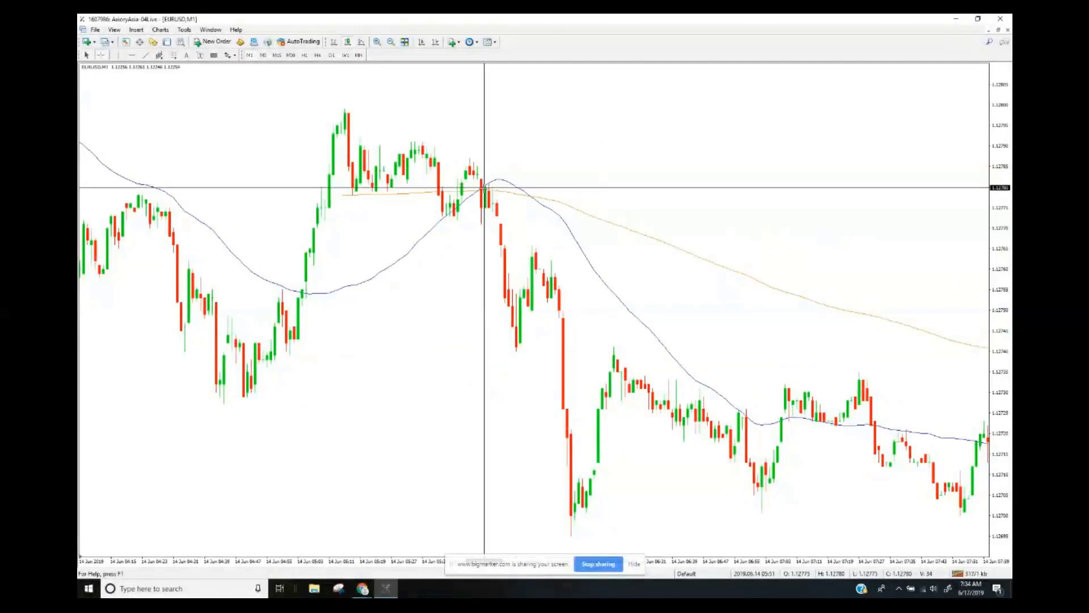
pyautogui.moveTo(484, 187); pyautogui.dragTo(738, 437)
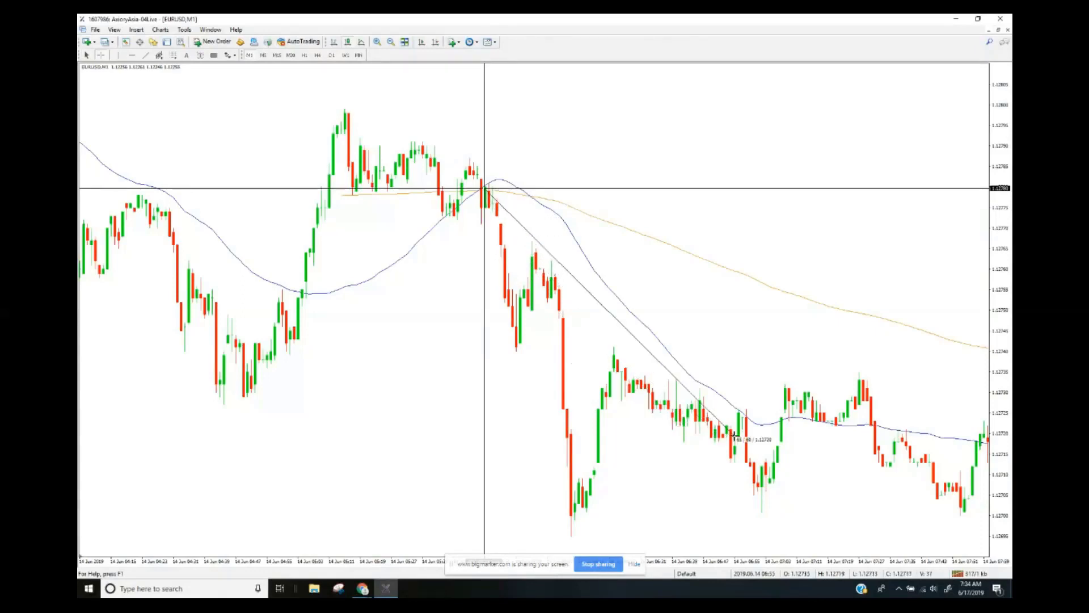
pyautogui.scroll(-5, 655, 397)
pyautogui.scroll(-15, 655, 397)
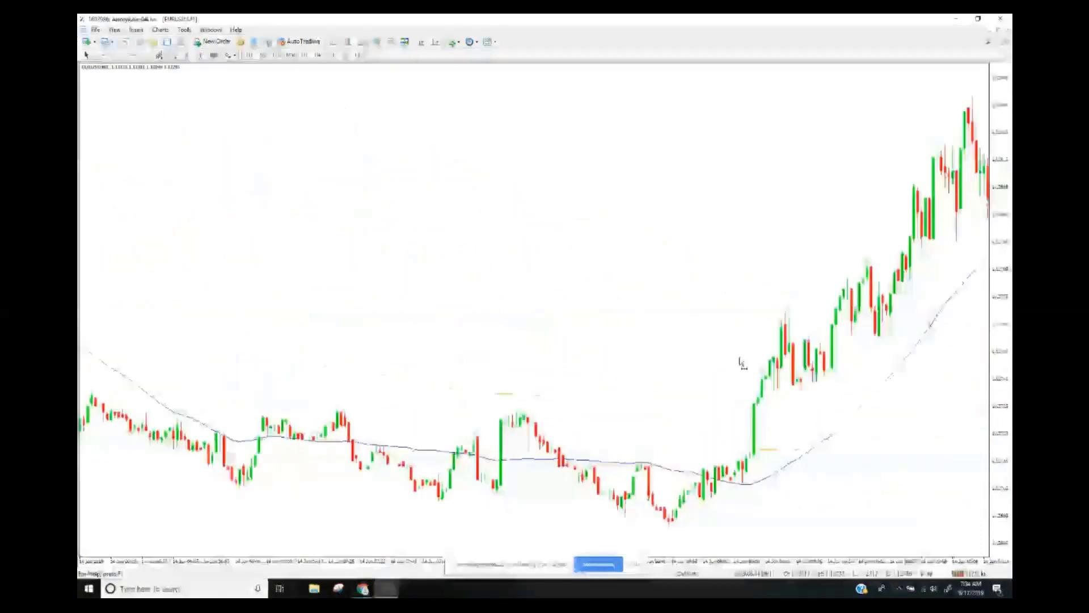
pyautogui.scroll(-15, 620, 331)
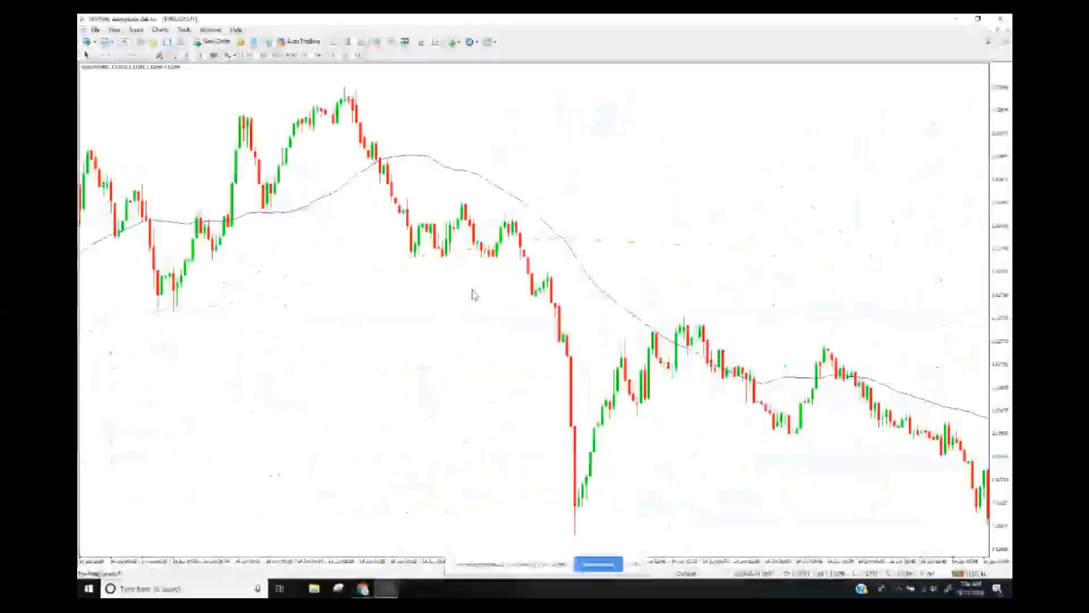
pyautogui.scroll(-15, 542, 301)
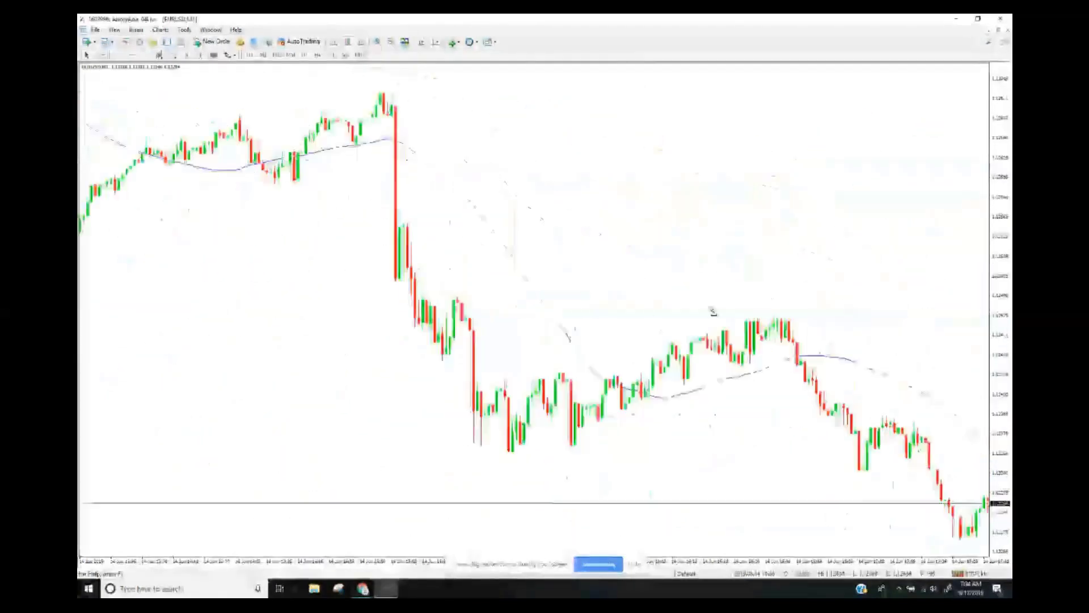
pyautogui.scroll(-15, 838, 328)
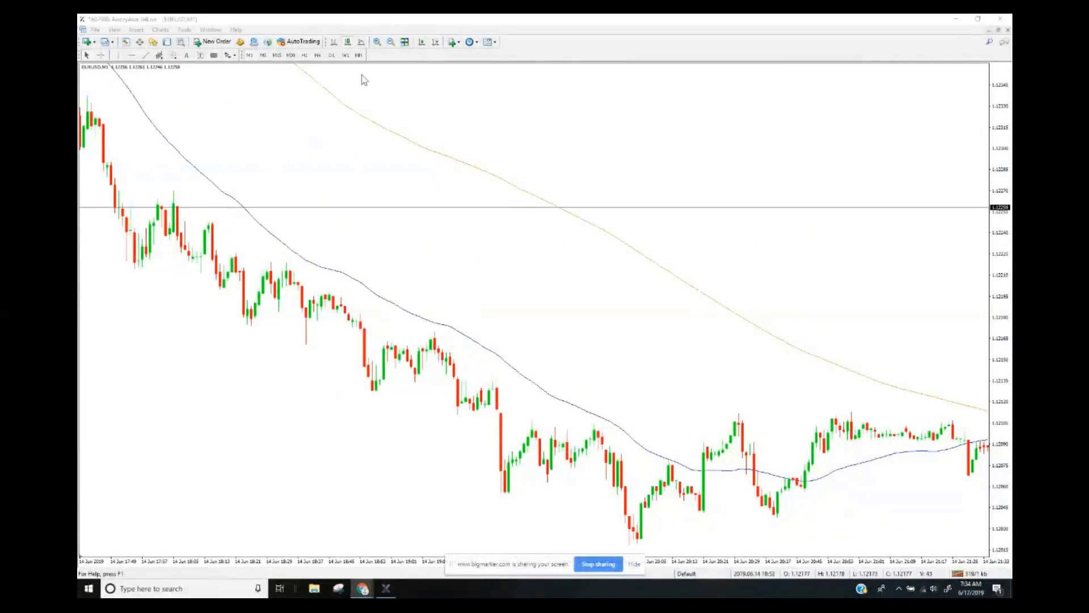
# Return the chart to the H1 timeframe and delete both moving averages from its indicator list
pyautogui.click(304, 55)
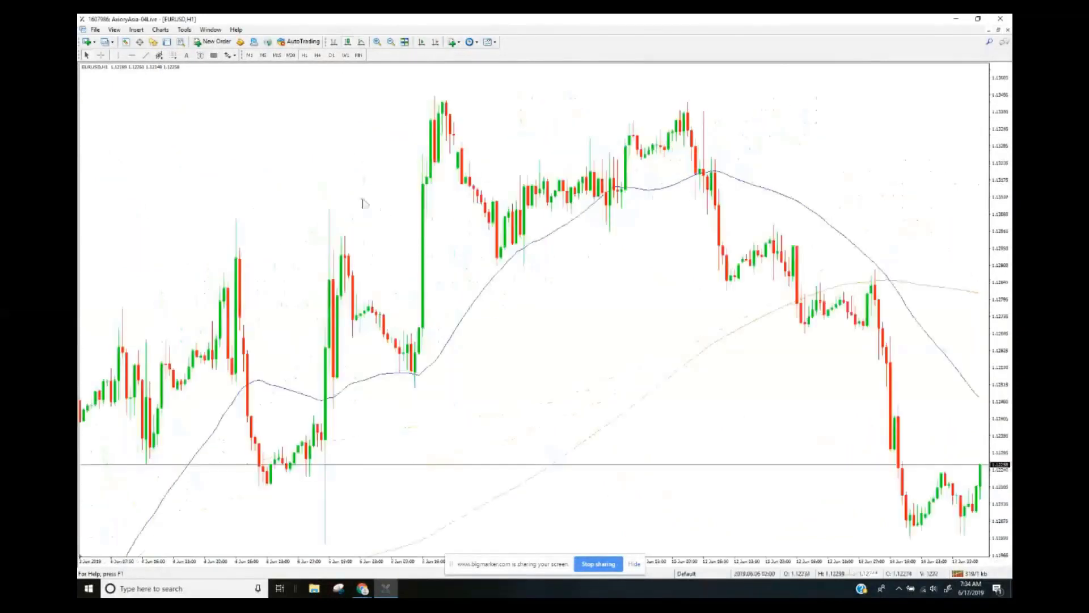
pyautogui.rightClick(375, 104)
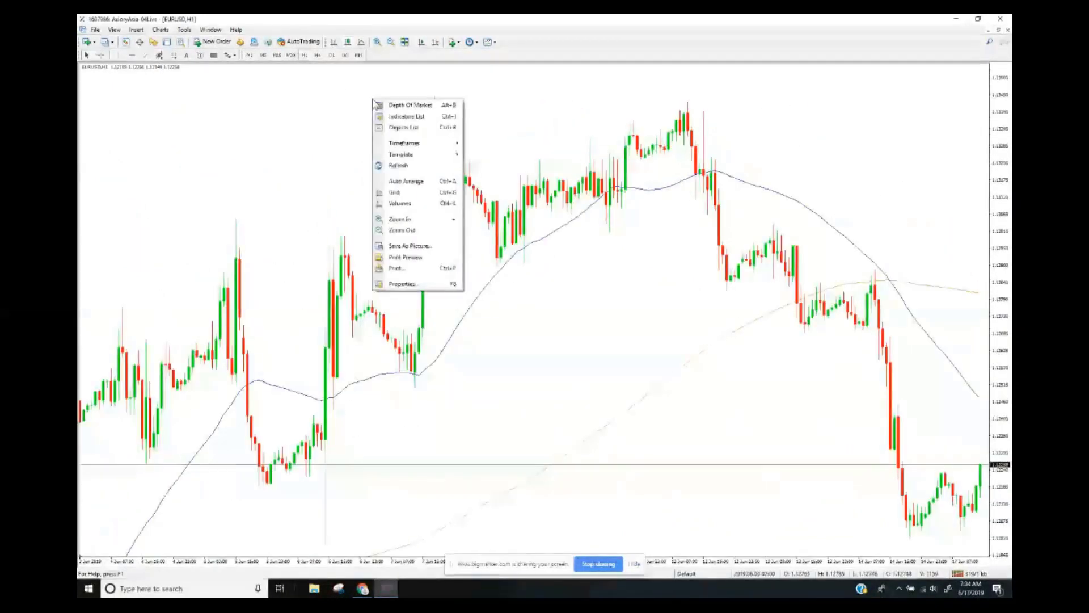
pyautogui.click(423, 116)
pyautogui.click(138, 68)
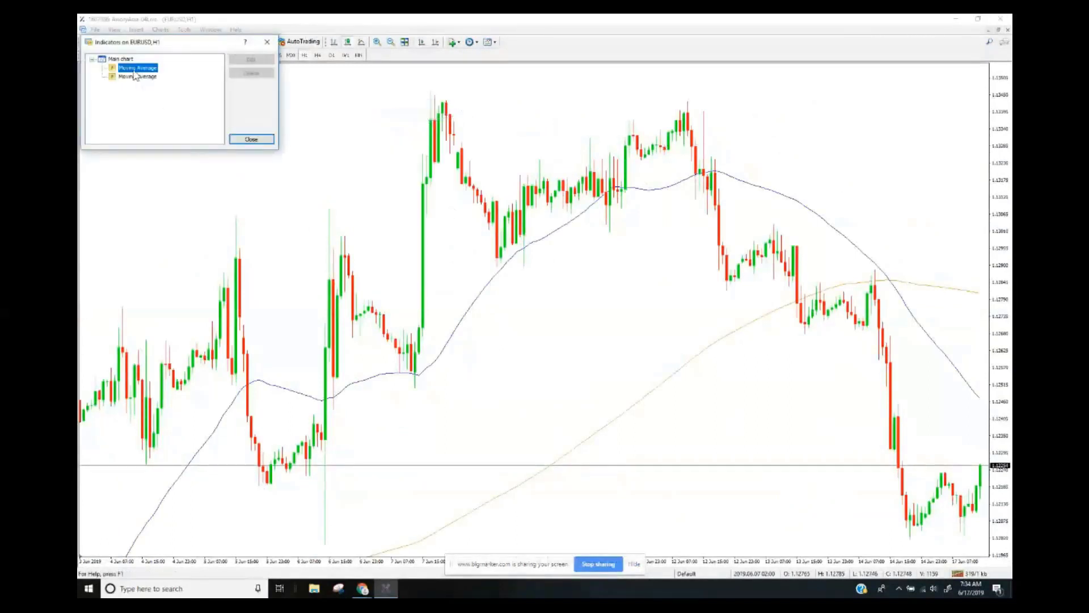
pyautogui.click(141, 76)
pyautogui.press('Delete')
pyautogui.click(125, 68)
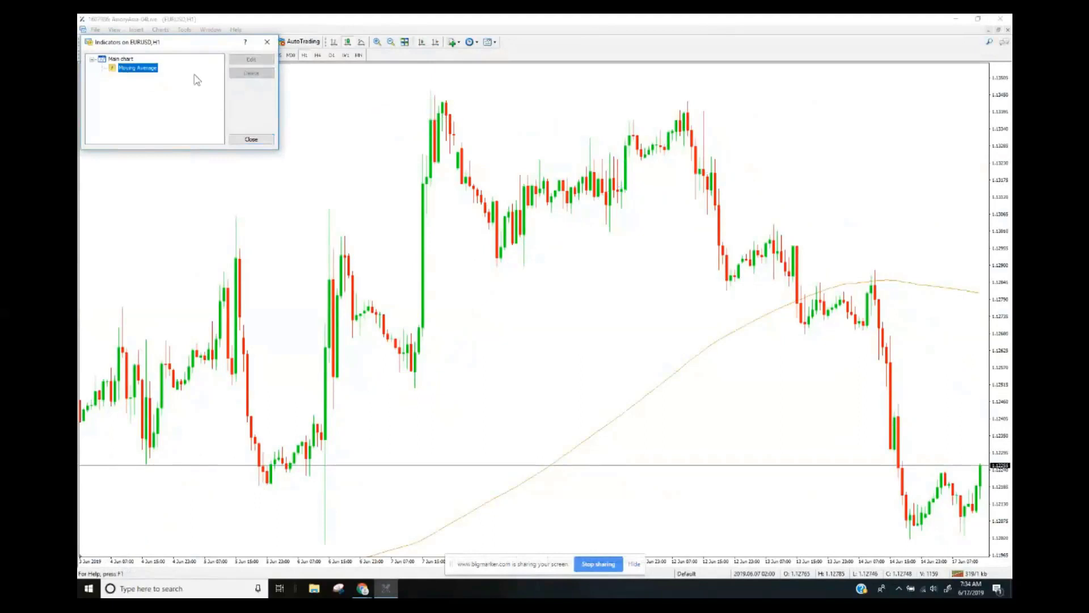
pyautogui.press('Delete')
pyautogui.click(266, 42)
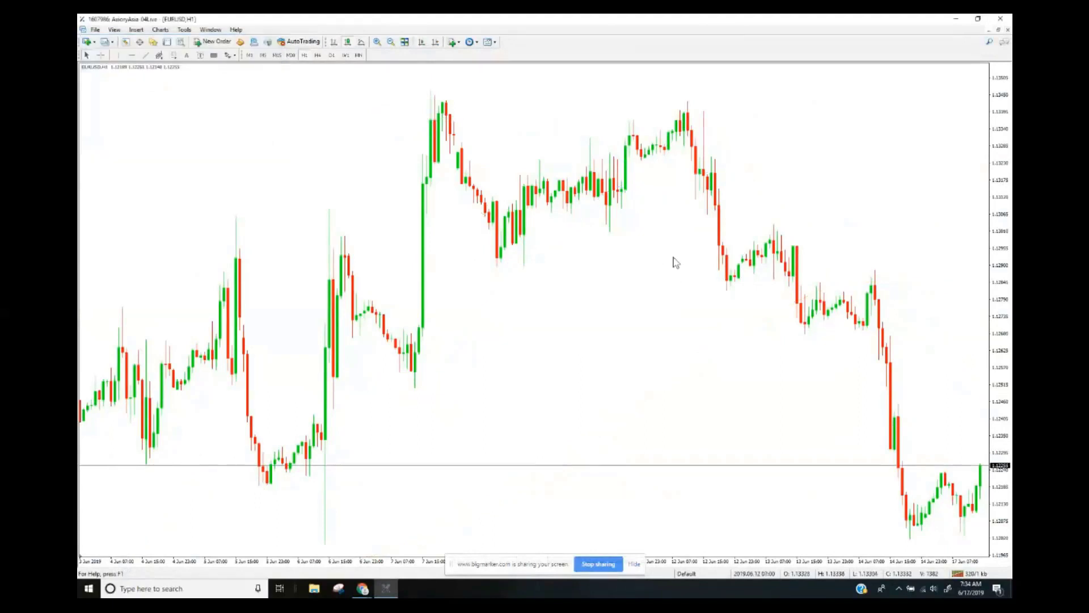
# Add an Average True Range oscillator with period 14 in DodgerBlue and slightly reduce the height of its pane
pyautogui.click(452, 42)
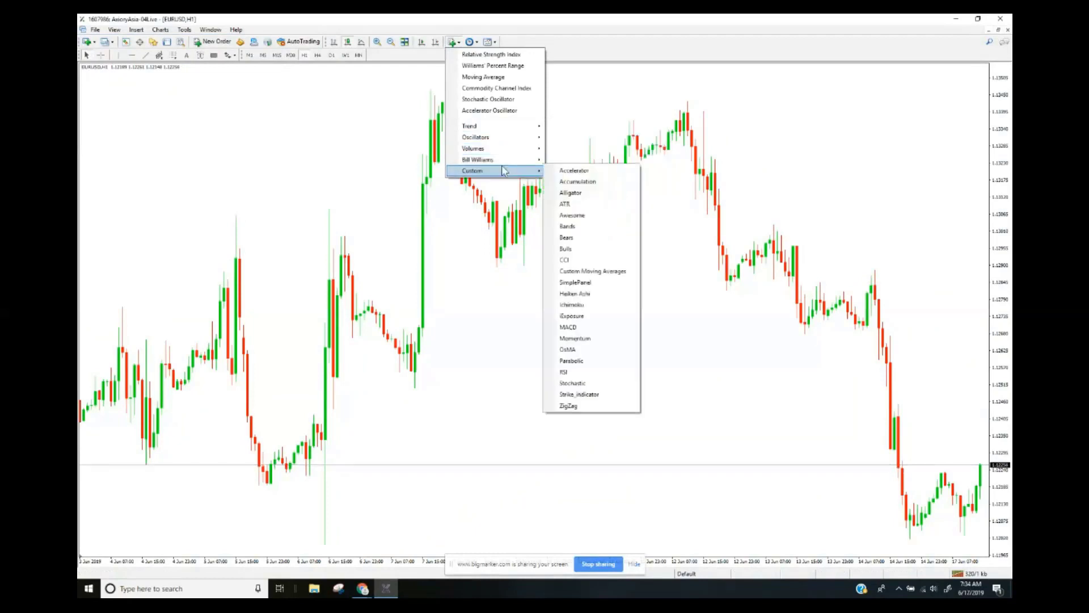
pyautogui.moveTo(499, 174)
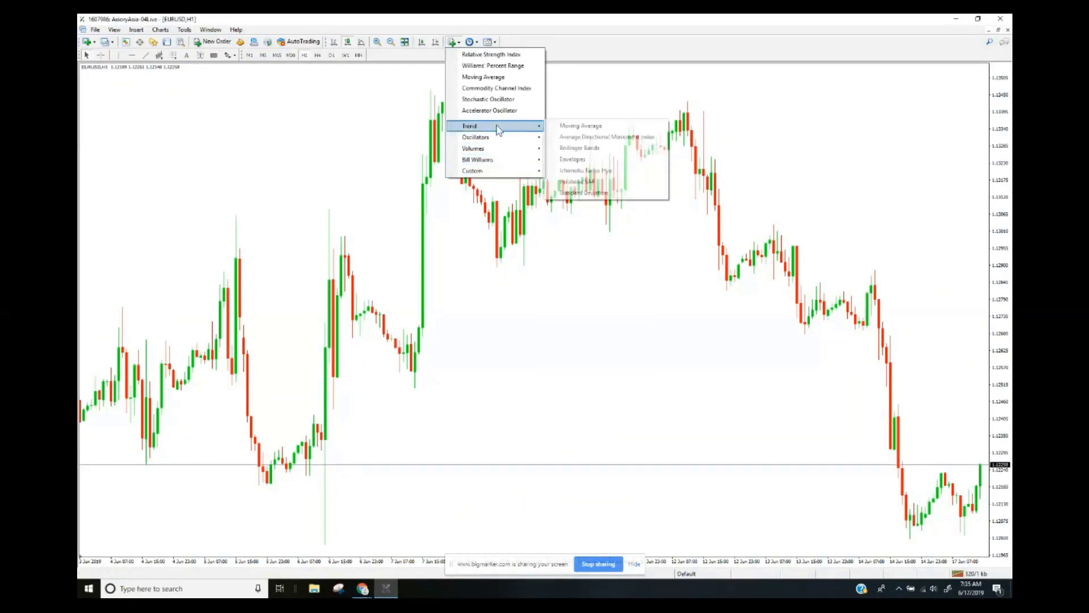
pyautogui.moveTo(501, 129)
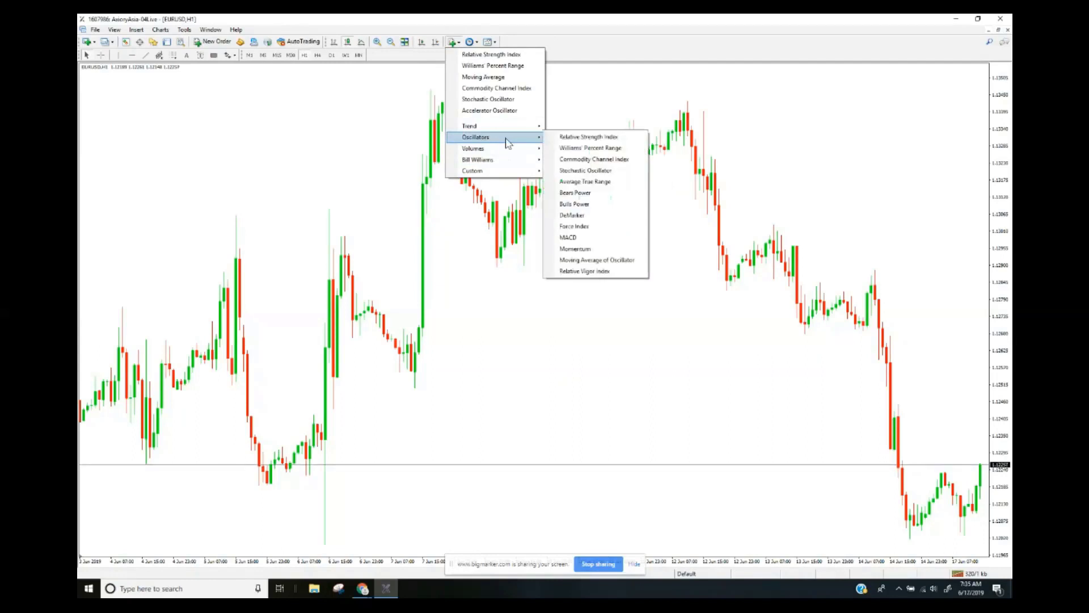
pyautogui.click(584, 181)
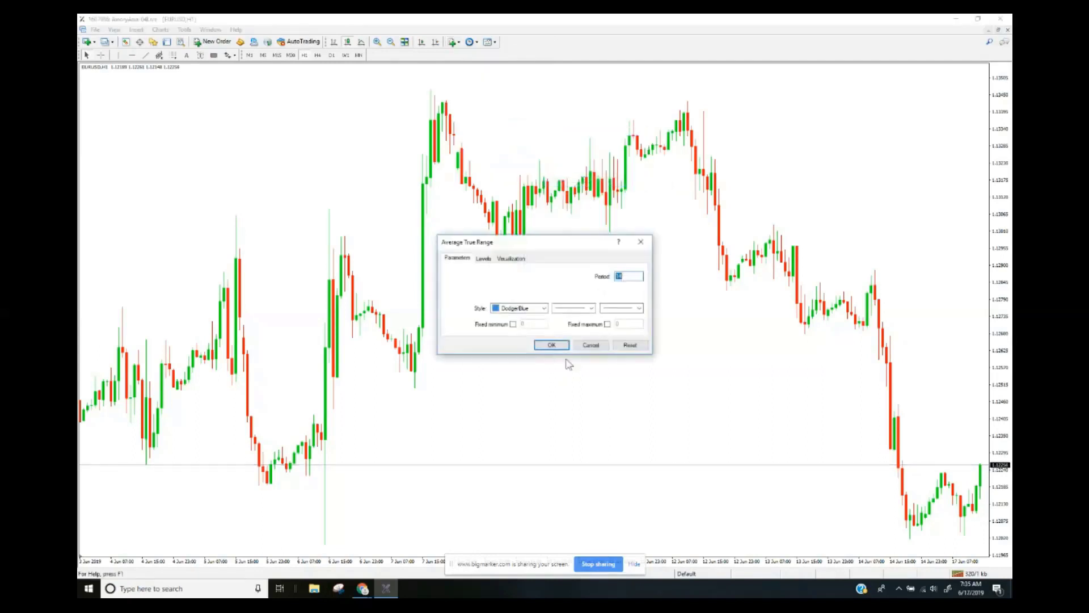
pyautogui.click(548, 347)
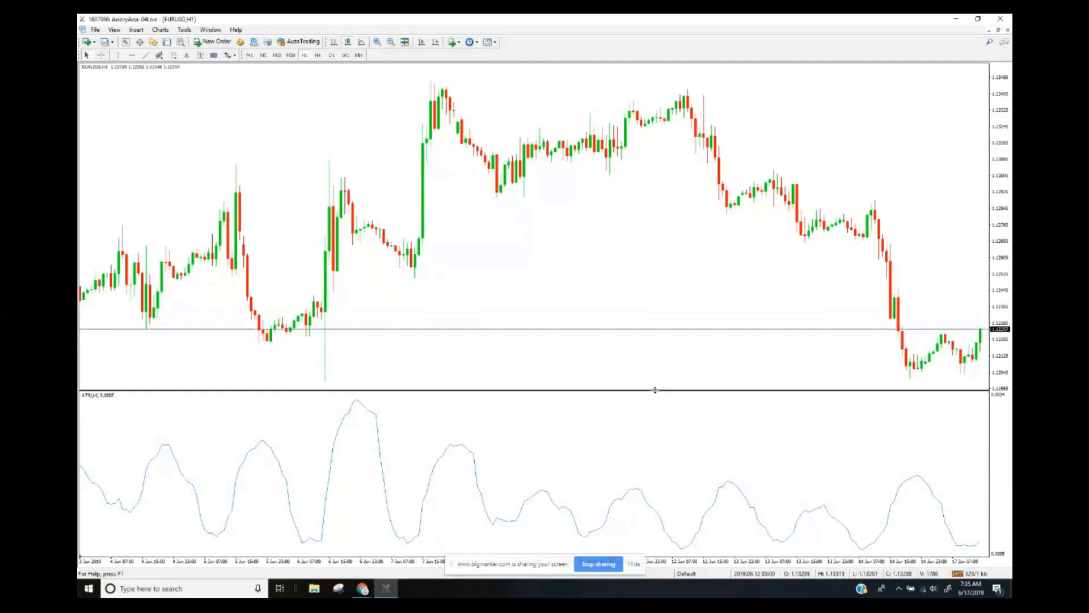
pyautogui.moveTo(654, 390); pyautogui.dragTo(657, 400)
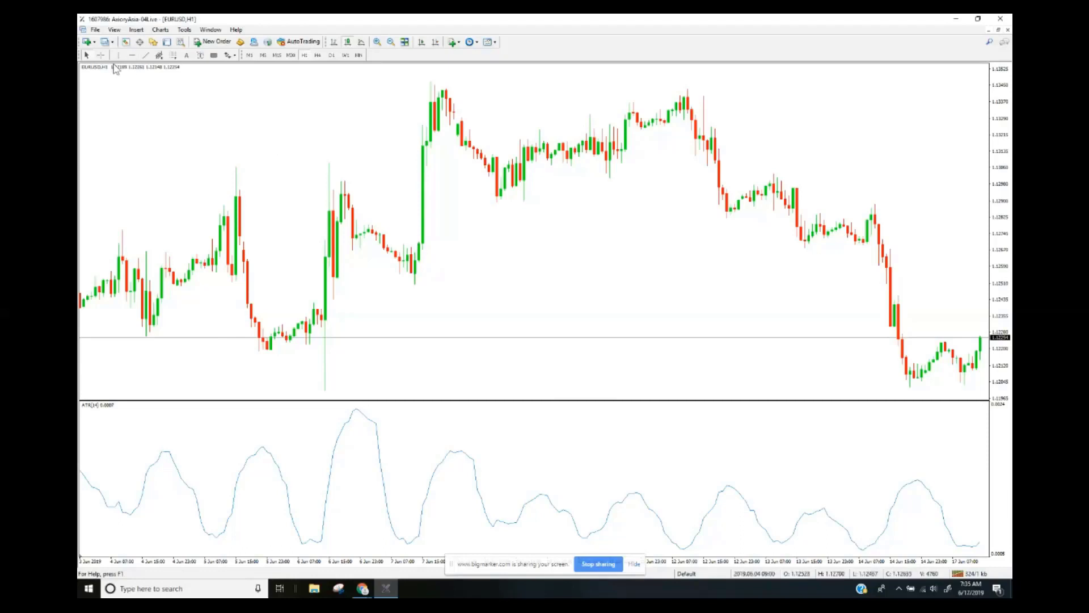
# Draw trendlines along the 6 June 2019 surge, one in the ATR pane and one on the price candles
pyautogui.middleClick(321, 310)
pyautogui.moveTo(315, 310); pyautogui.dragTo(321, 331)
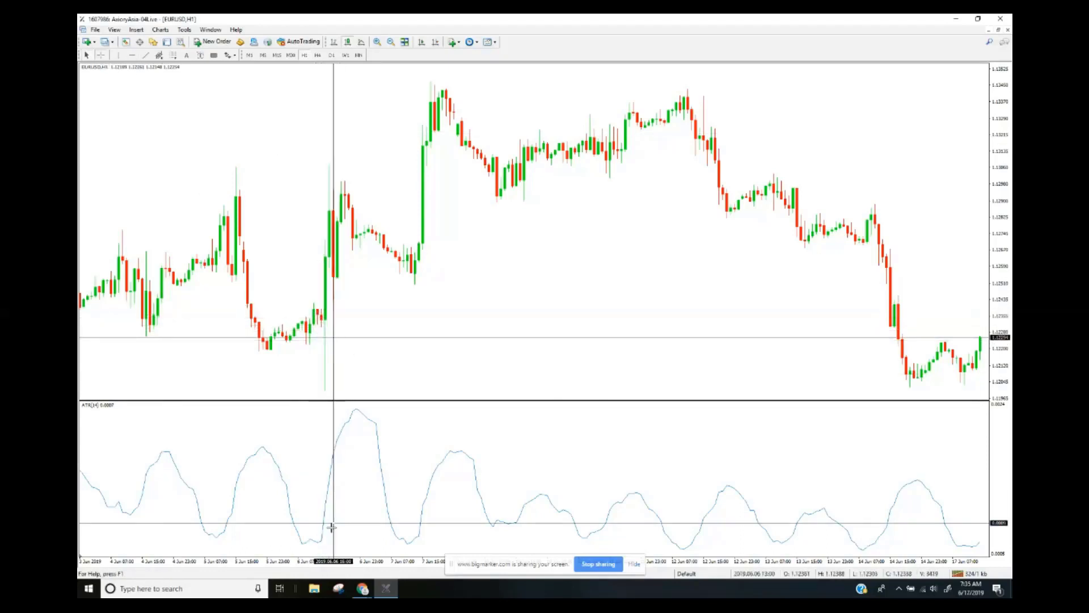
pyautogui.click(325, 546)
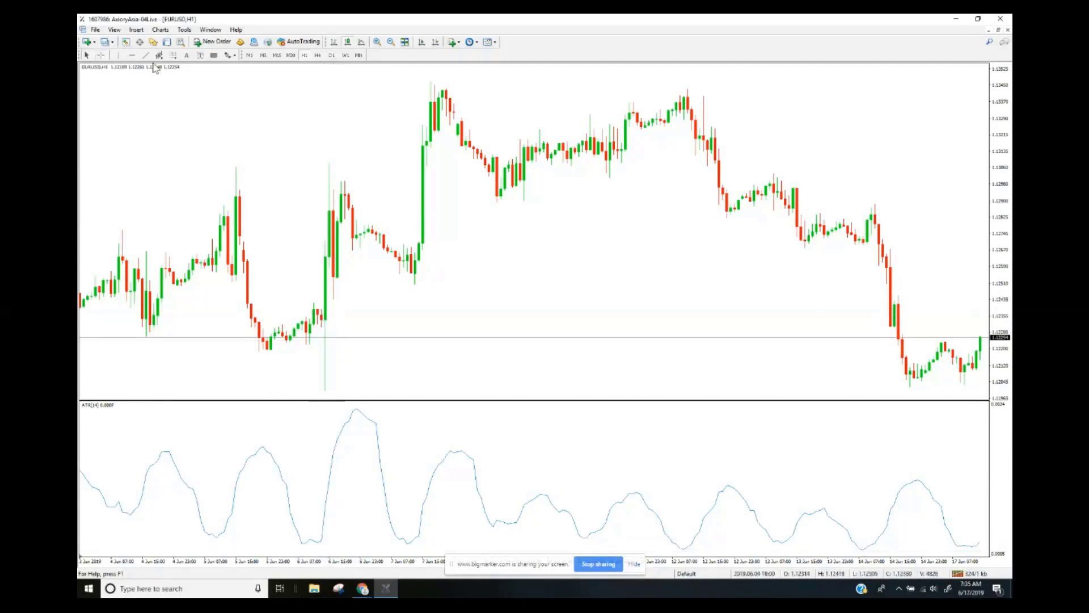
pyautogui.moveTo(318, 546); pyautogui.dragTo(364, 433)
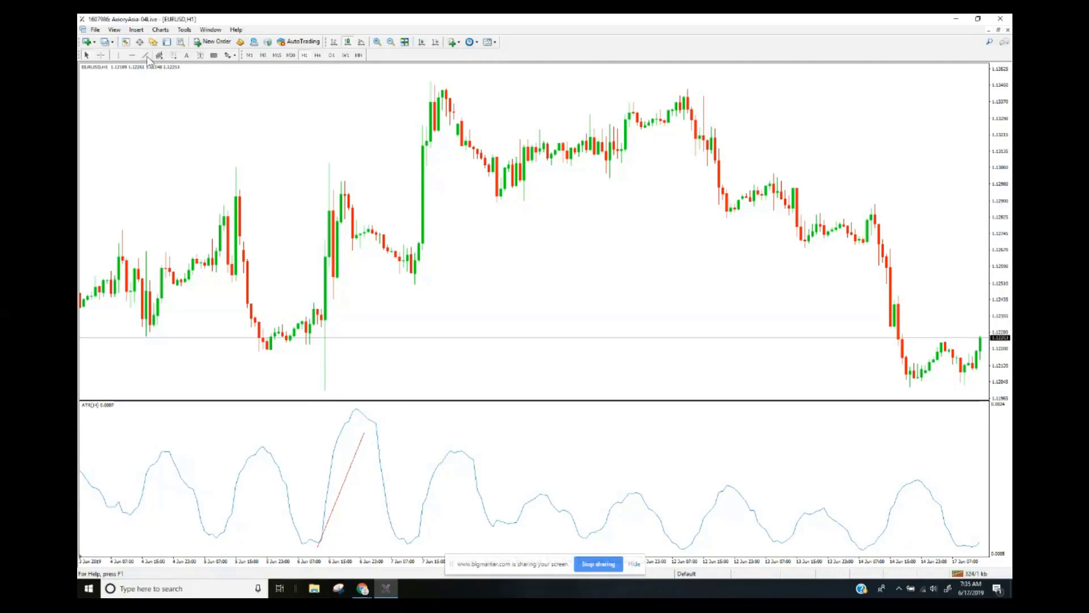
pyautogui.moveTo(325, 337); pyautogui.dragTo(349, 248)
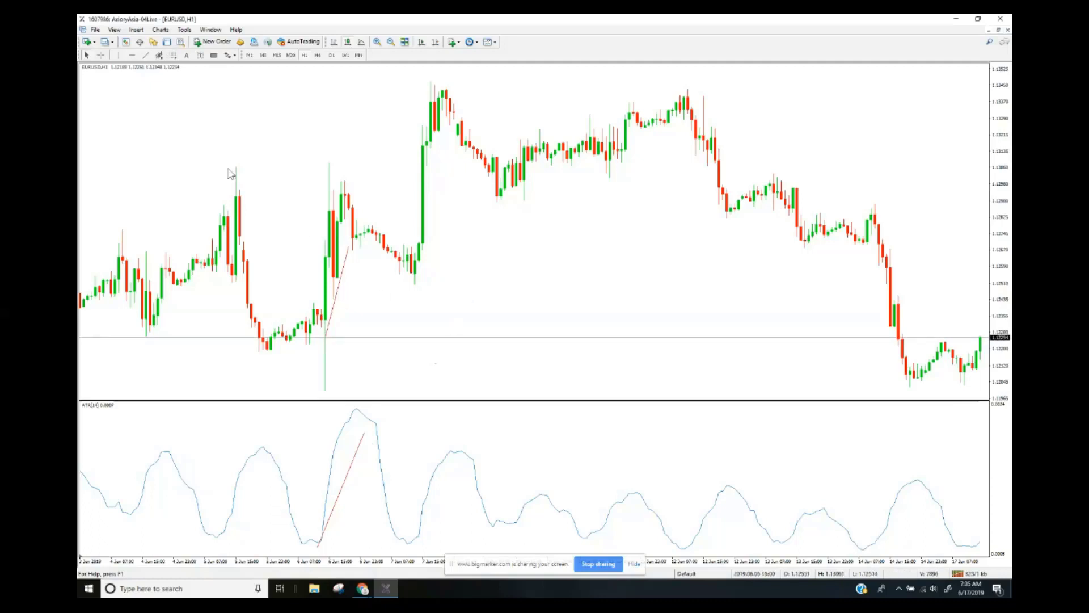
# Frame the price surges of 6 June and 7 June 2019 with two separate rectangles
pyautogui.click(214, 55)
pyautogui.moveTo(306, 157)
pyautogui.mouseDown()
pyautogui.moveTo(381, 334)
pyautogui.moveTo(364, 344)
pyautogui.mouseUp()
pyautogui.click(214, 55)
pyautogui.moveTo(412, 82); pyautogui.dragTo(465, 286)
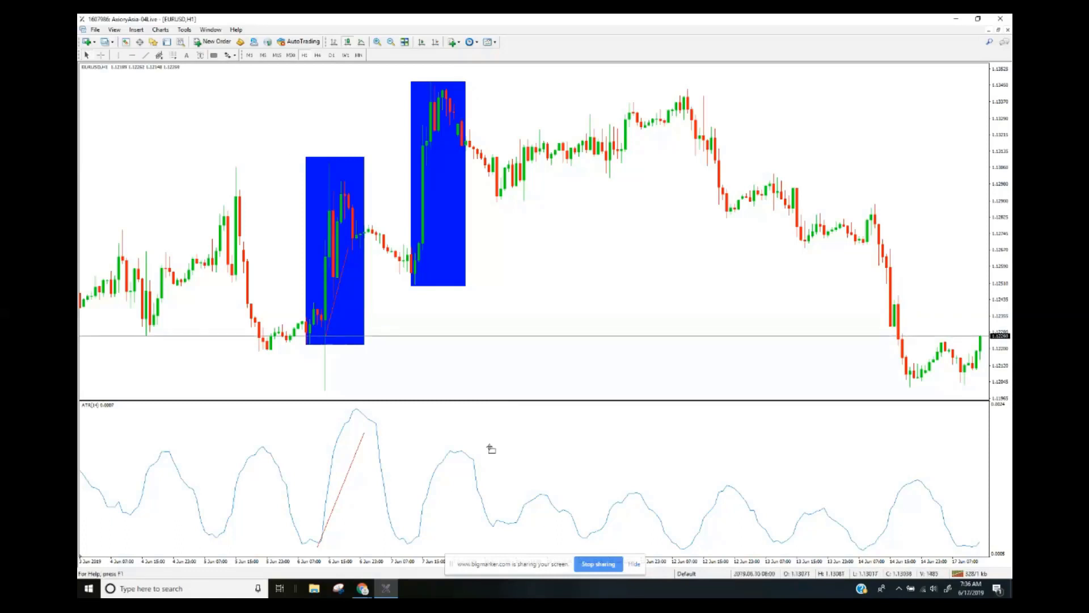
# Cover the ATR peaks from 10 to 17 June with a wide rectangle and frame the price range of 10 to 13 June with another
pyautogui.moveTo(496, 454); pyautogui.dragTo(976, 551)
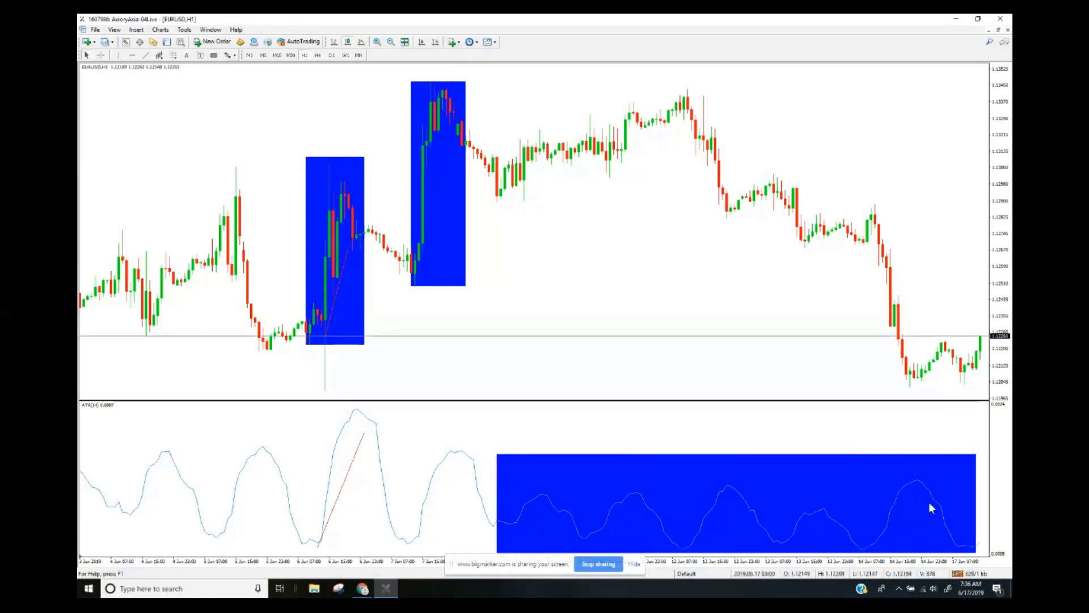
pyautogui.click(214, 55)
pyautogui.moveTo(481, 121); pyautogui.dragTo(887, 246)
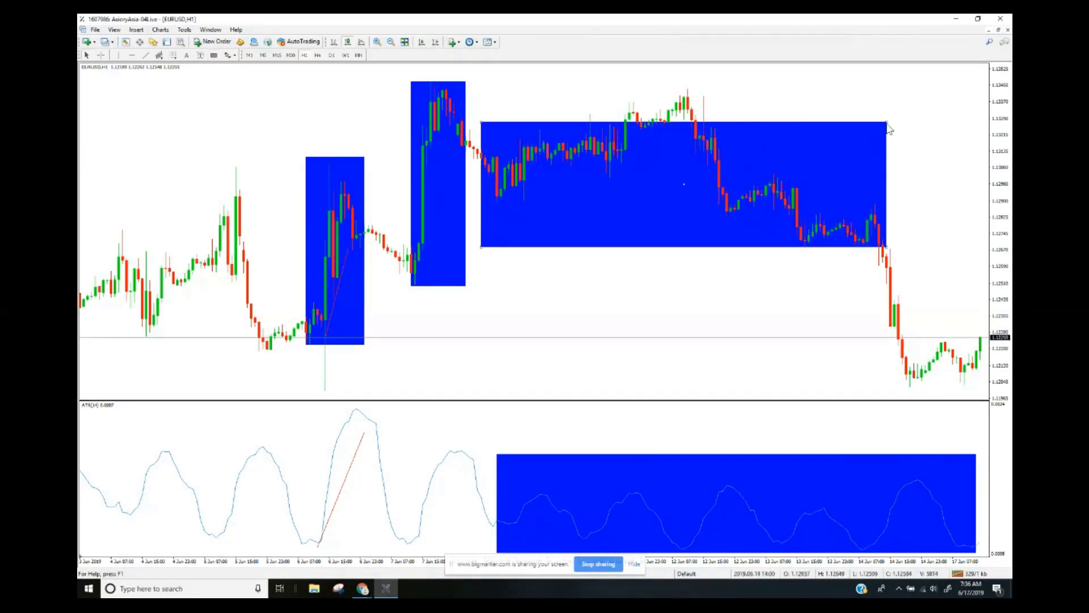
pyautogui.moveTo(886, 122); pyautogui.dragTo(891, 88)
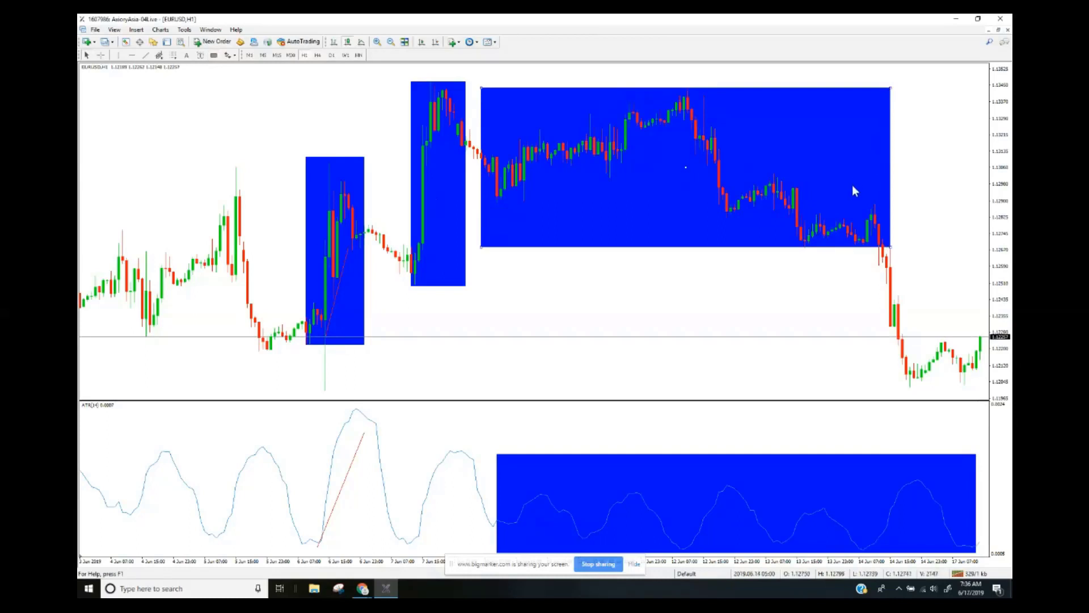
pyautogui.moveTo(891, 247); pyautogui.dragTo(818, 219)
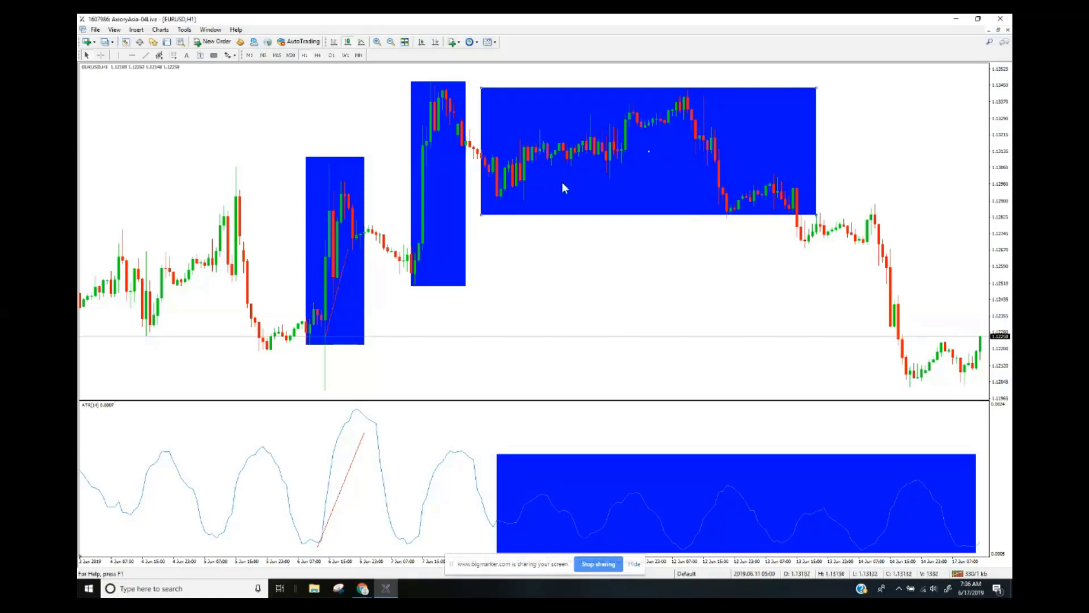
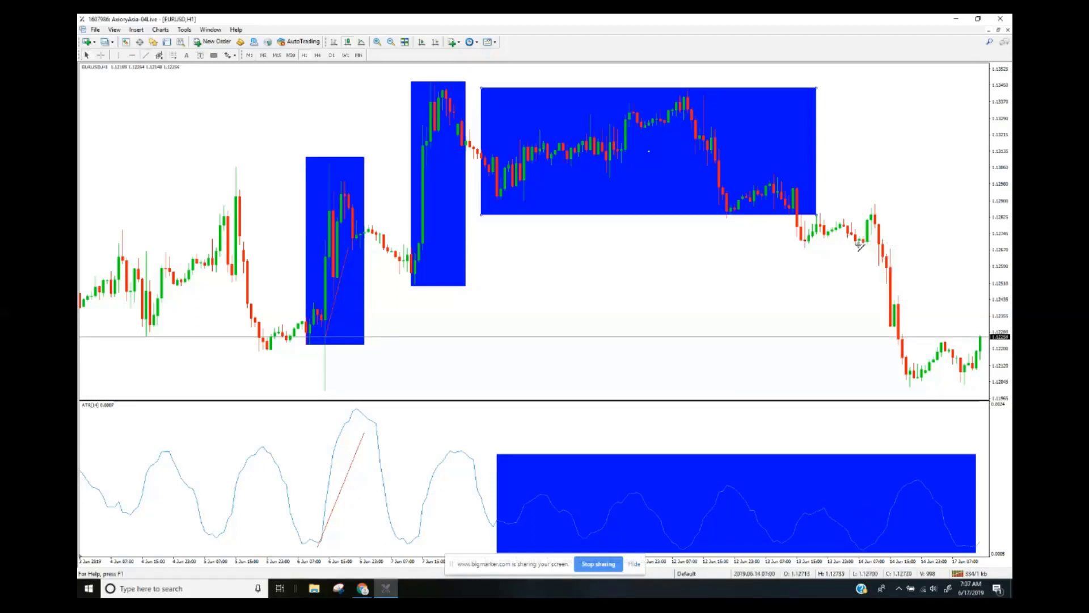
# Draw trendlines along the 14 June price decline and across the rising ATR peaks of 13–14 June and 5–6 June
pyautogui.moveTo(860, 243); pyautogui.dragTo(879, 373)
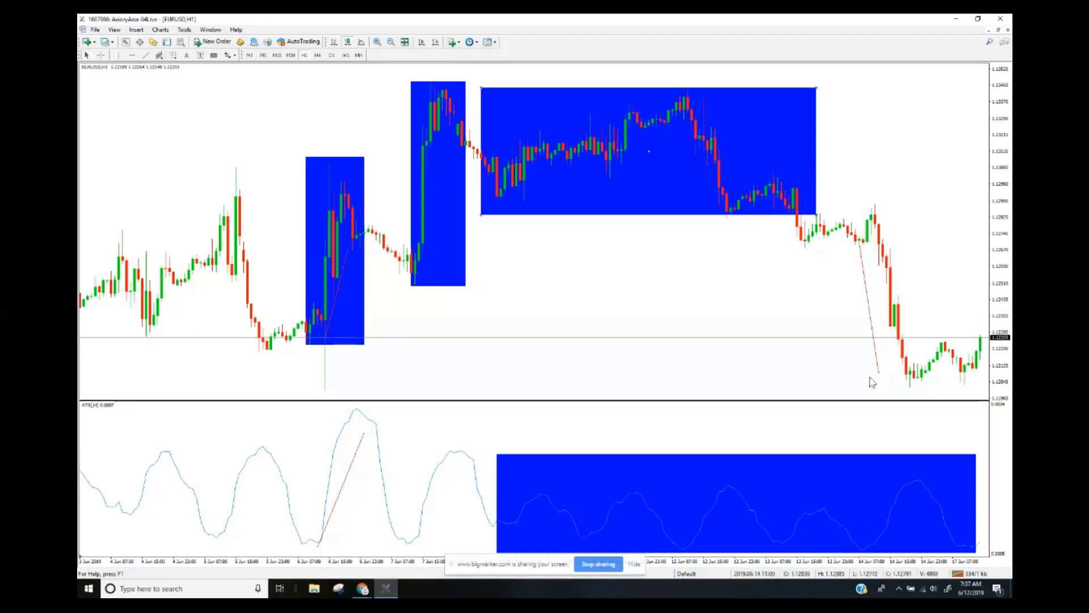
pyautogui.click(146, 55)
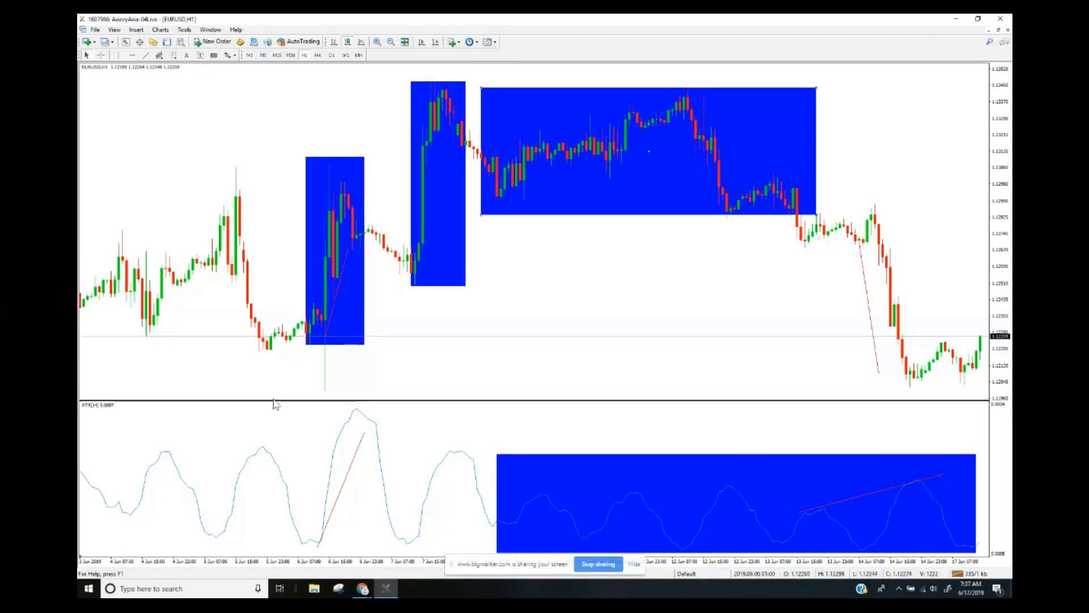
pyautogui.moveTo(239, 456)
pyautogui.mouseDown()
pyautogui.moveTo(357, 423)
pyautogui.moveTo(368, 408)
pyautogui.mouseUp()
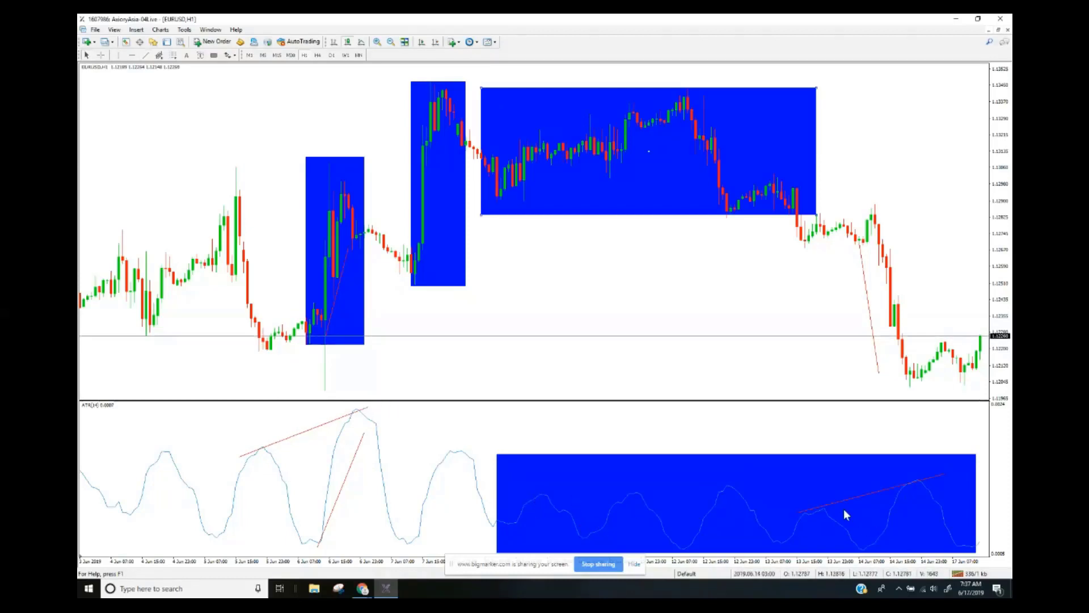
# Delete all rectangles and trendlines from the EURUSD H1 chart through its objects list
pyautogui.rightClick(652, 243)
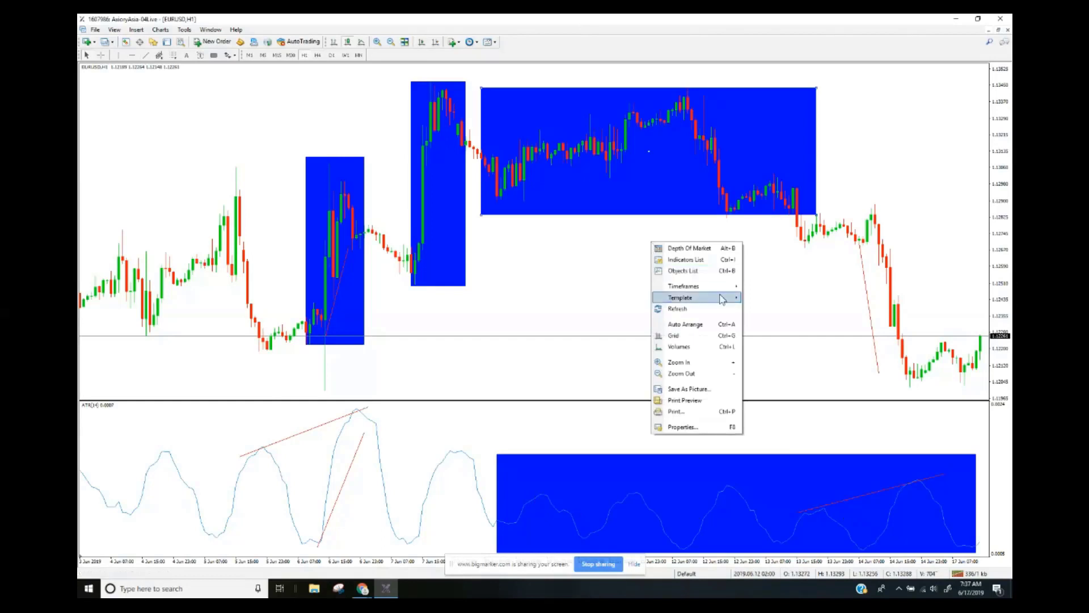
pyautogui.moveTo(703, 286)
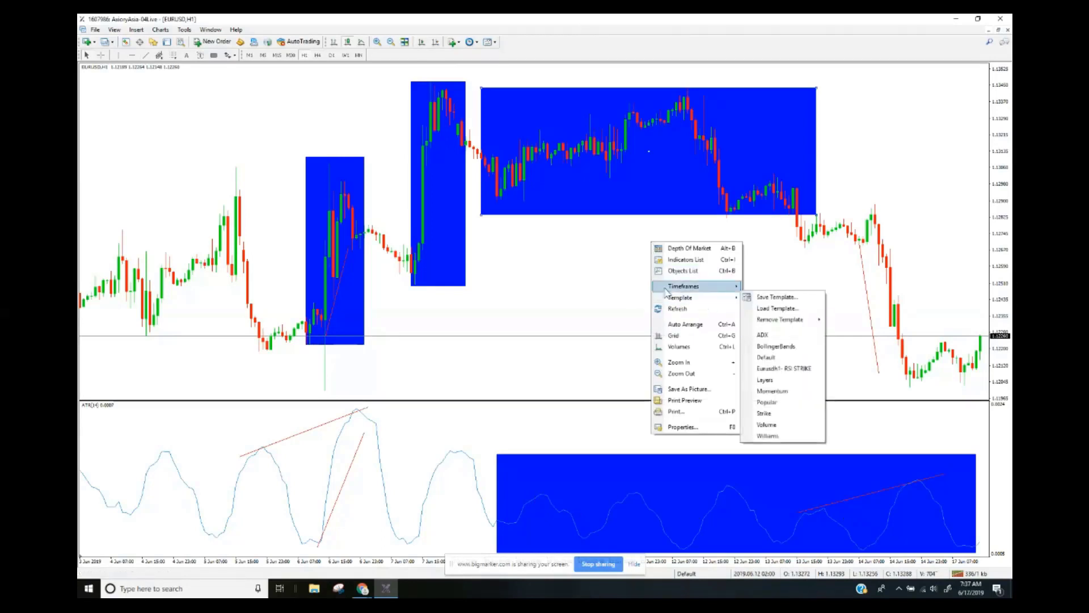
pyautogui.click(671, 272)
pyautogui.click(197, 86)
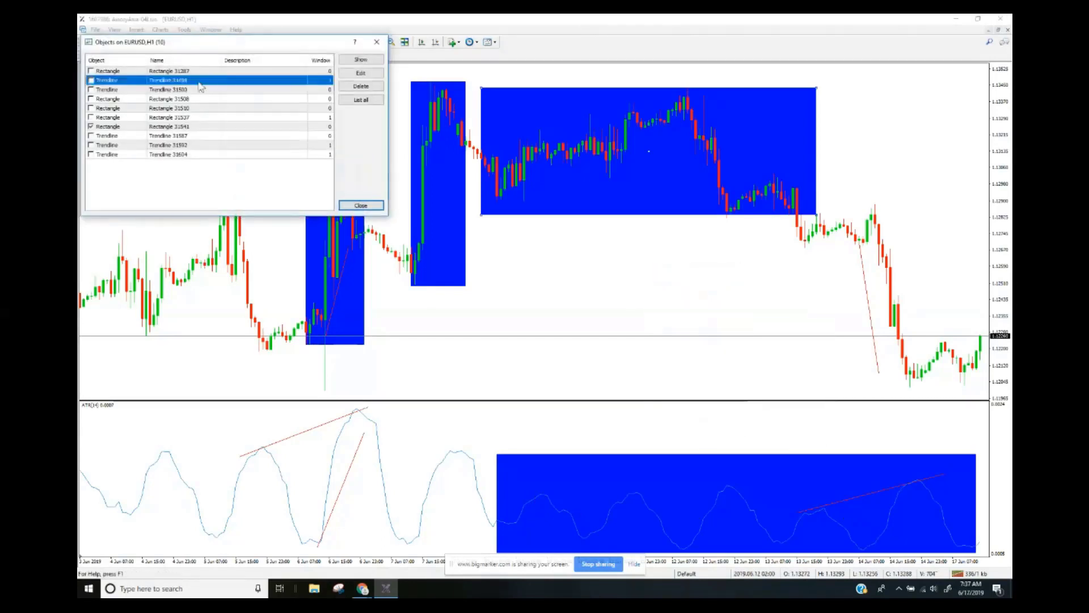
pyautogui.hotkey('ctrl', 'a')
pyautogui.click(360, 86)
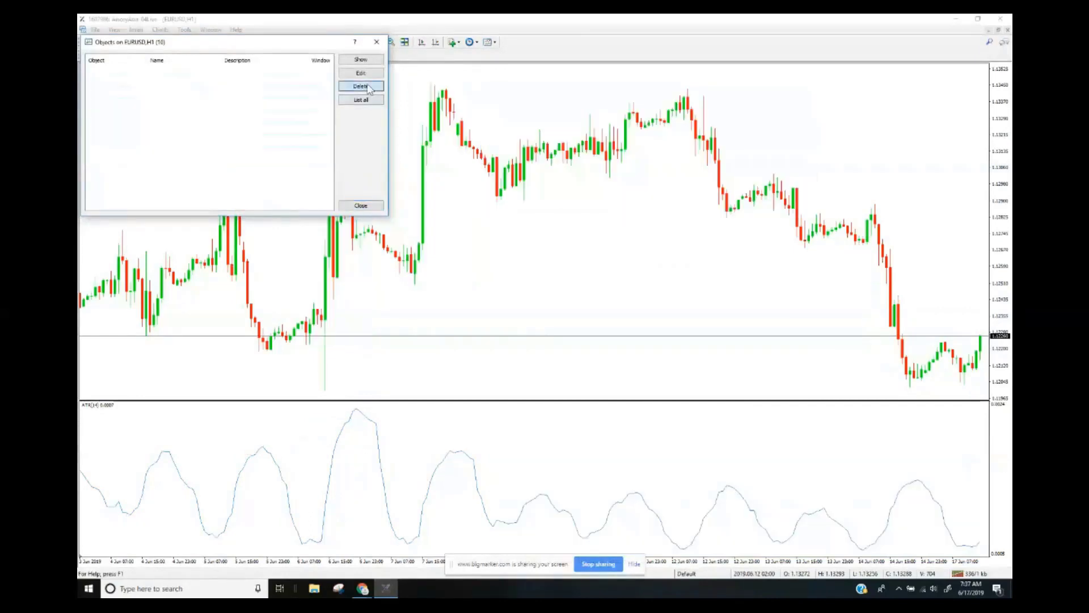
pyautogui.click(377, 42)
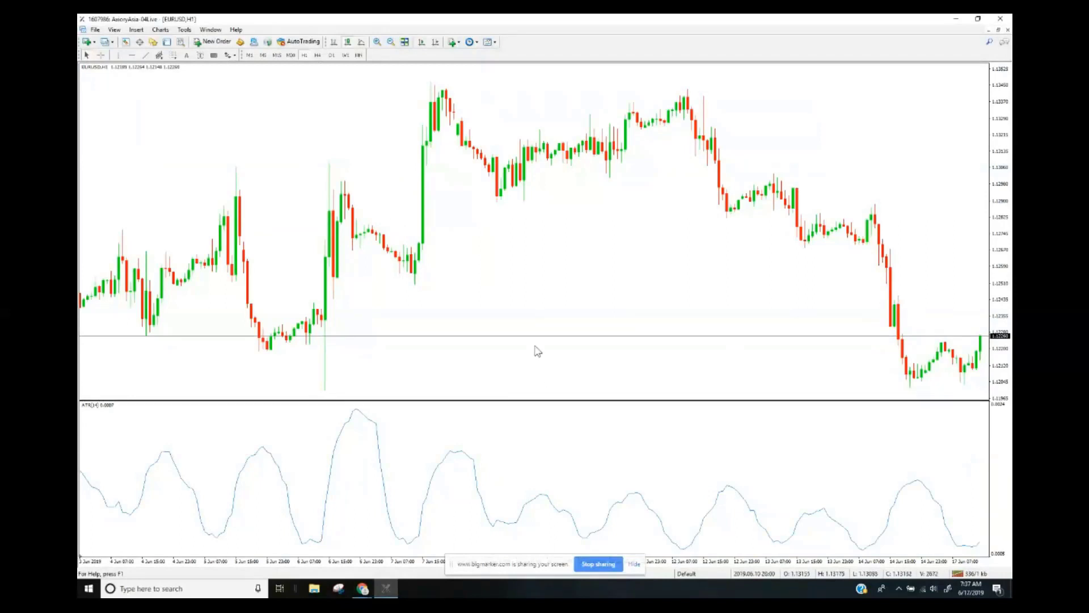
# Apply the Strike template to the chart, check its signals on the daily timeframe and return to the latest H1 candles
pyautogui.click(488, 42)
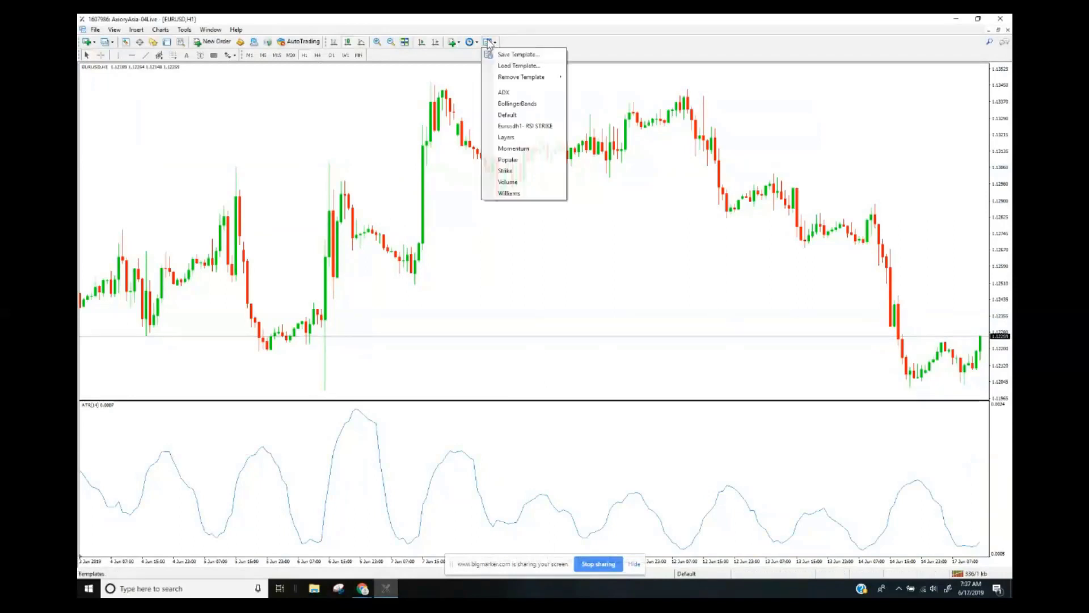
pyautogui.click(507, 170)
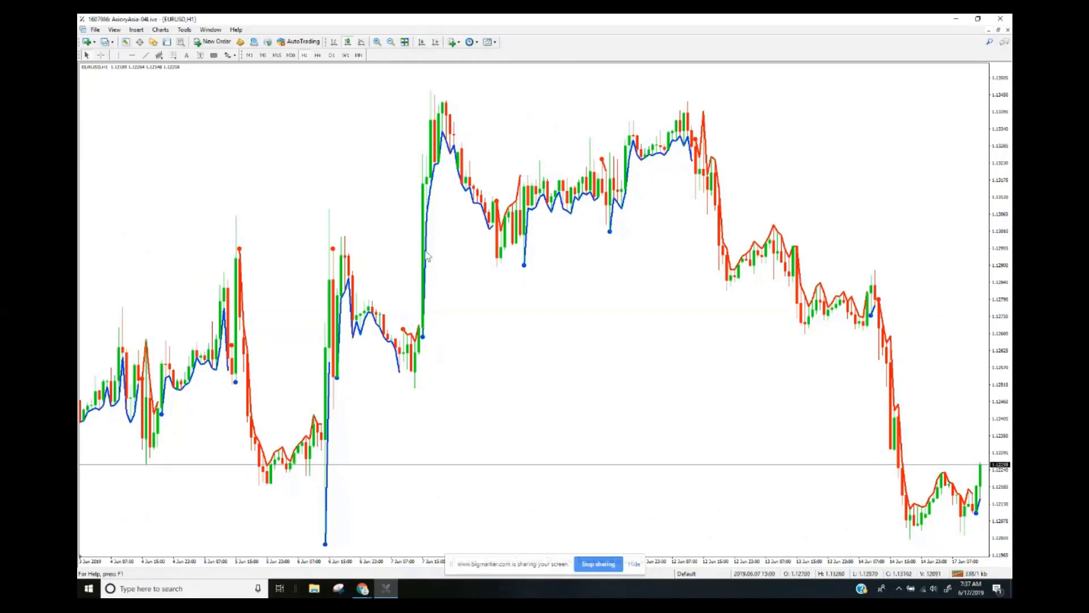
pyautogui.click(391, 42)
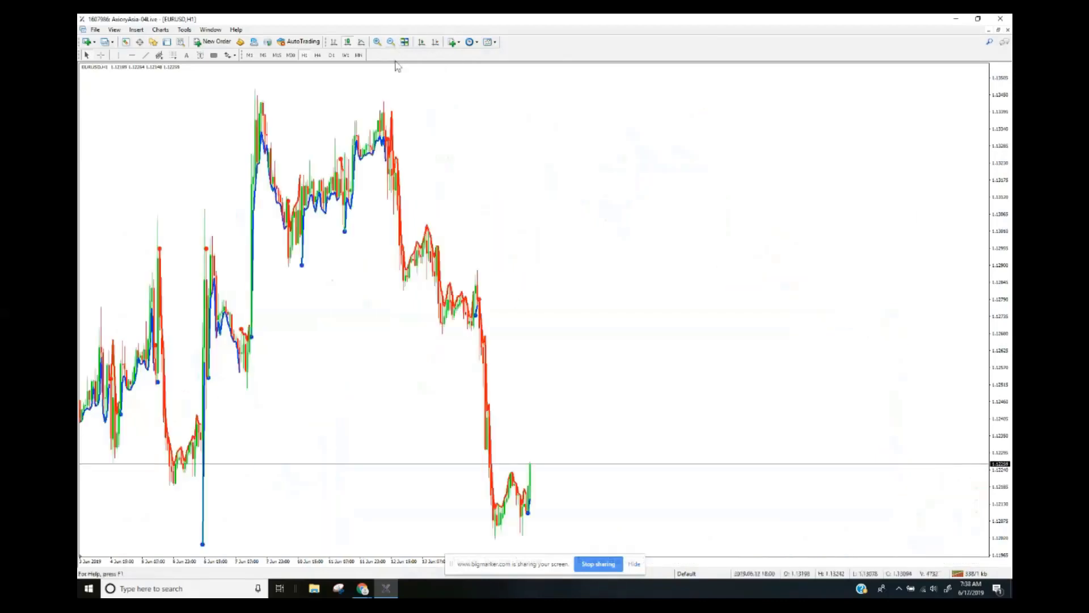
pyautogui.click(377, 42)
pyautogui.click(332, 55)
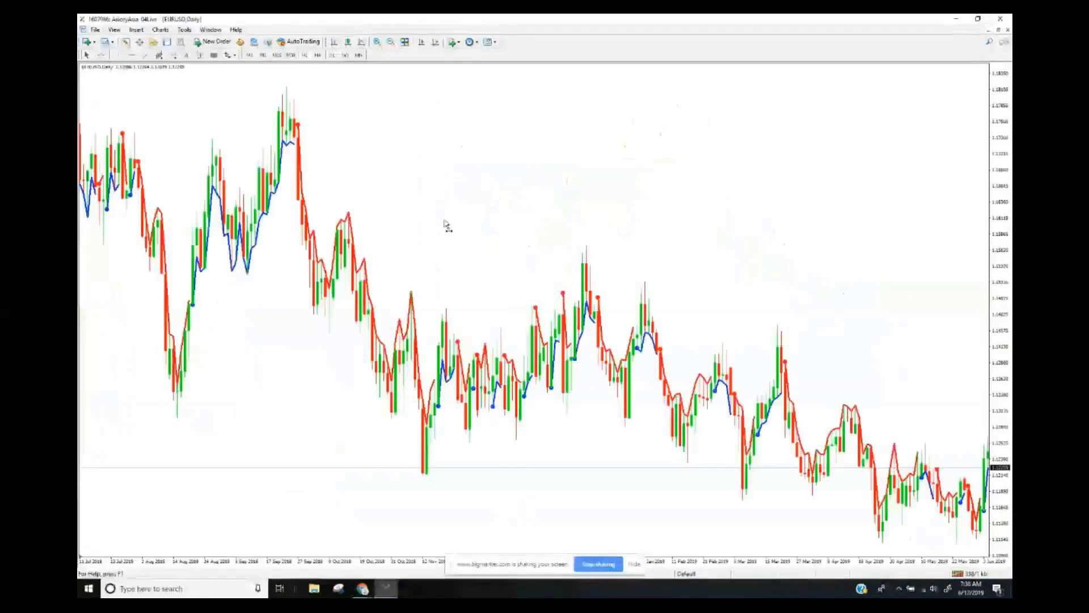
pyautogui.click(305, 55)
pyautogui.scroll(-5, 252, 244)
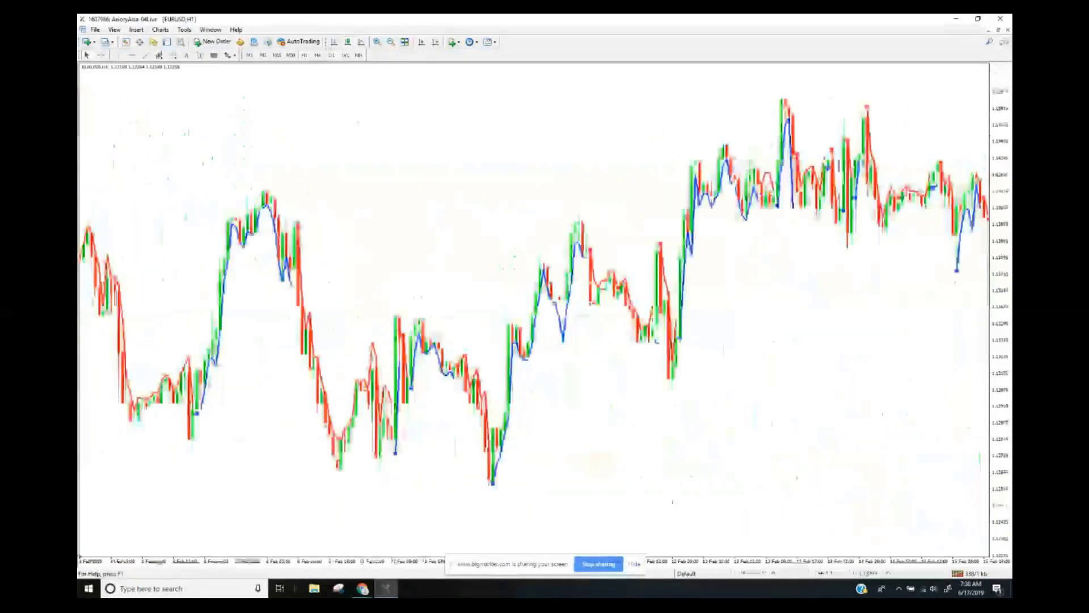
pyautogui.press('End')
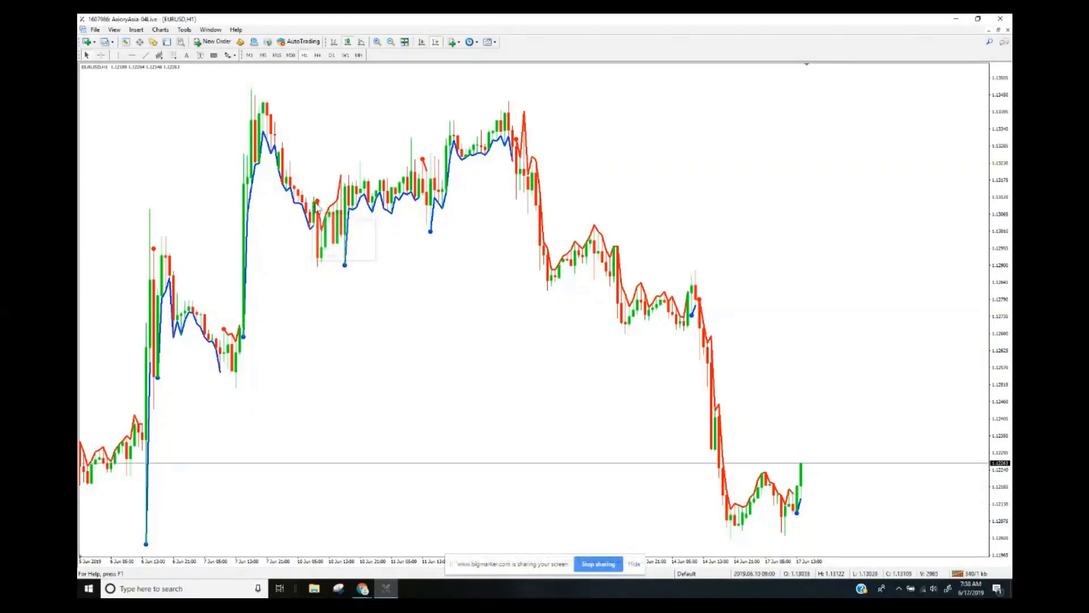
pyautogui.scroll(1, 353, 215)
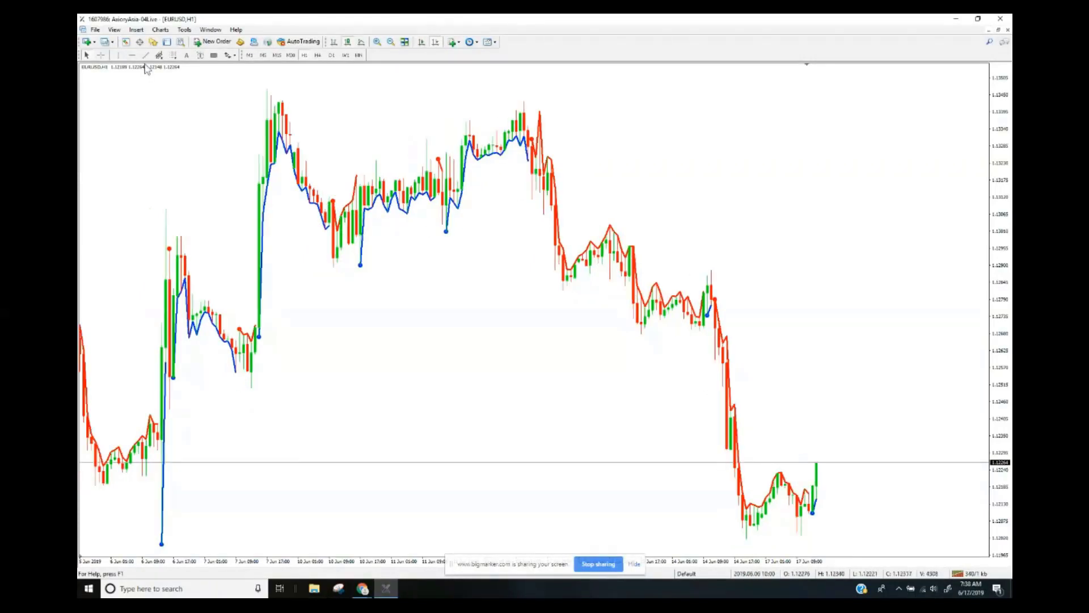
# Place a vertical line on the 10 June 2019 17:00 buy signal and measure the price rise that follows it
pyautogui.click(357, 209)
pyautogui.moveTo(362, 210); pyautogui.dragTo(357, 210)
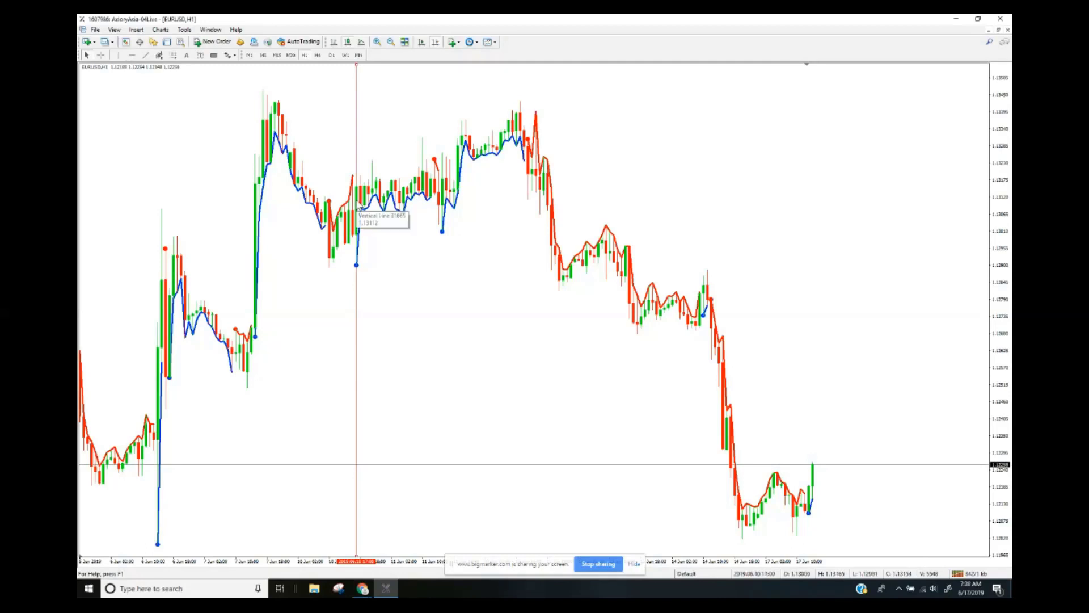
pyautogui.middleClick(358, 200)
pyautogui.moveTo(358, 201); pyautogui.dragTo(424, 143)
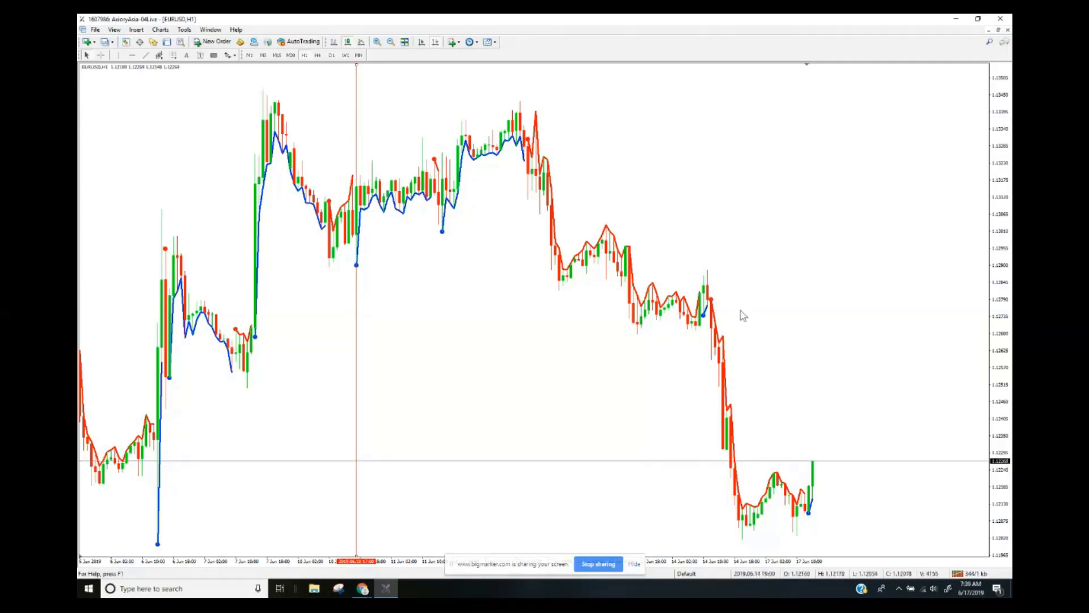
# Measure the decline after the 14 June sell signal and the latest price move on 17 June
pyautogui.middleClick(703, 308)
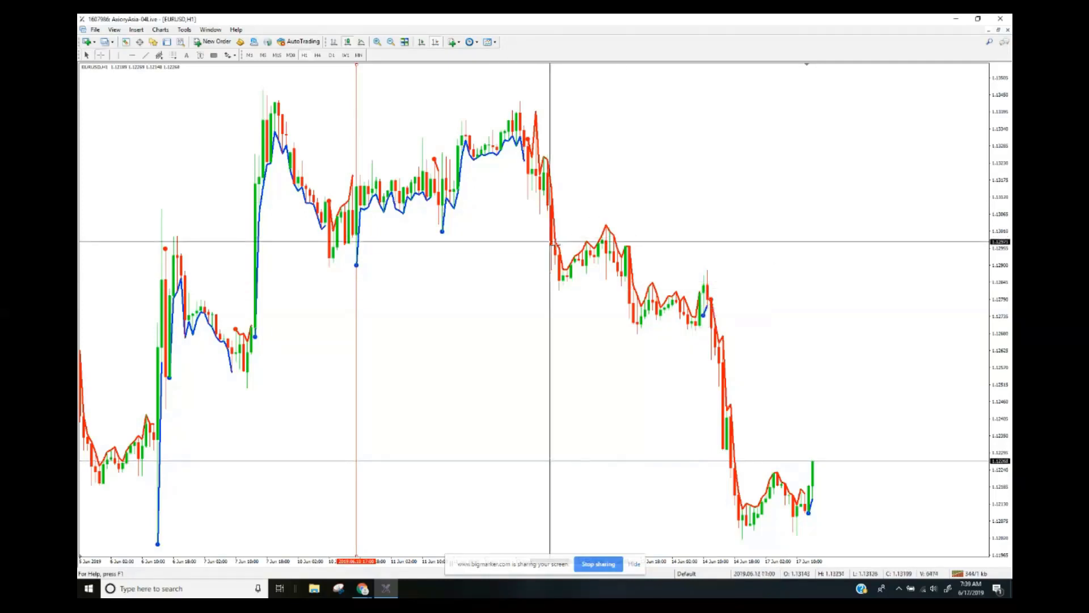
pyautogui.moveTo(710, 306); pyautogui.dragTo(736, 539)
pyautogui.middleClick(743, 491)
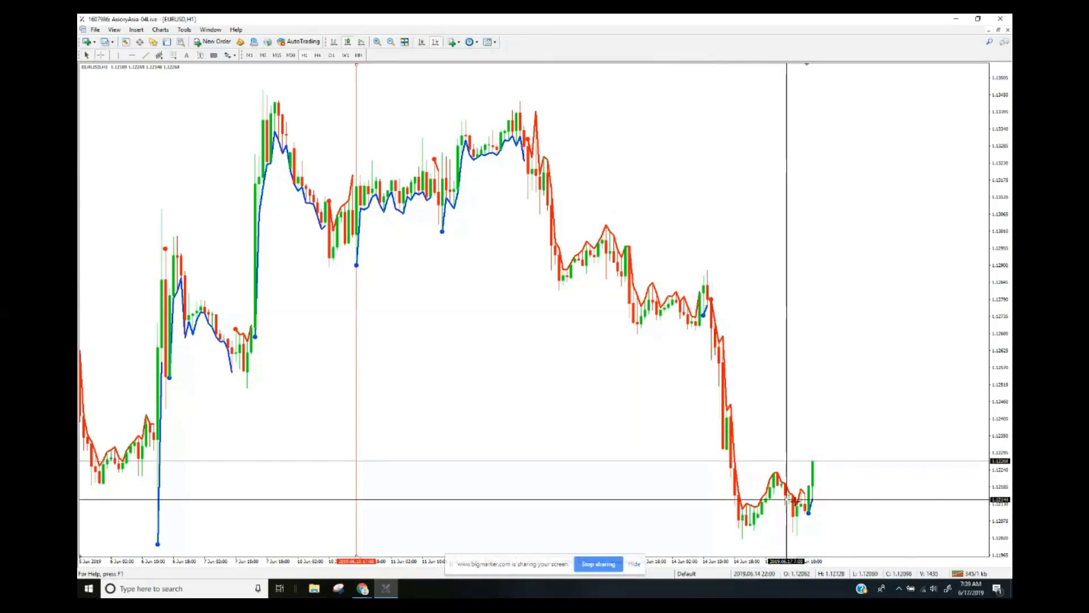
pyautogui.moveTo(818, 462); pyautogui.dragTo(794, 542)
pyautogui.middleClick(812, 488)
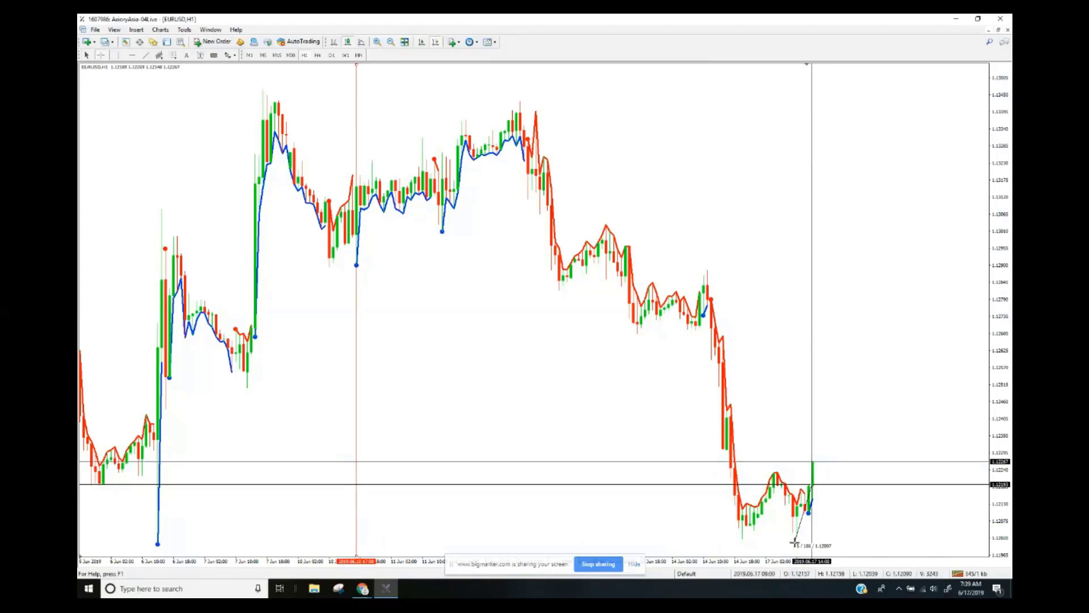
pyautogui.moveTo(794, 542); pyautogui.dragTo(824, 410)
# Add two horizontal lines above the current price, at about 1.1236 and 1.1246
pyautogui.click(131, 55)
pyautogui.click(614, 375)
pyautogui.moveTo(615, 386); pyautogui.dragTo(617, 430)
pyautogui.click(132, 55)
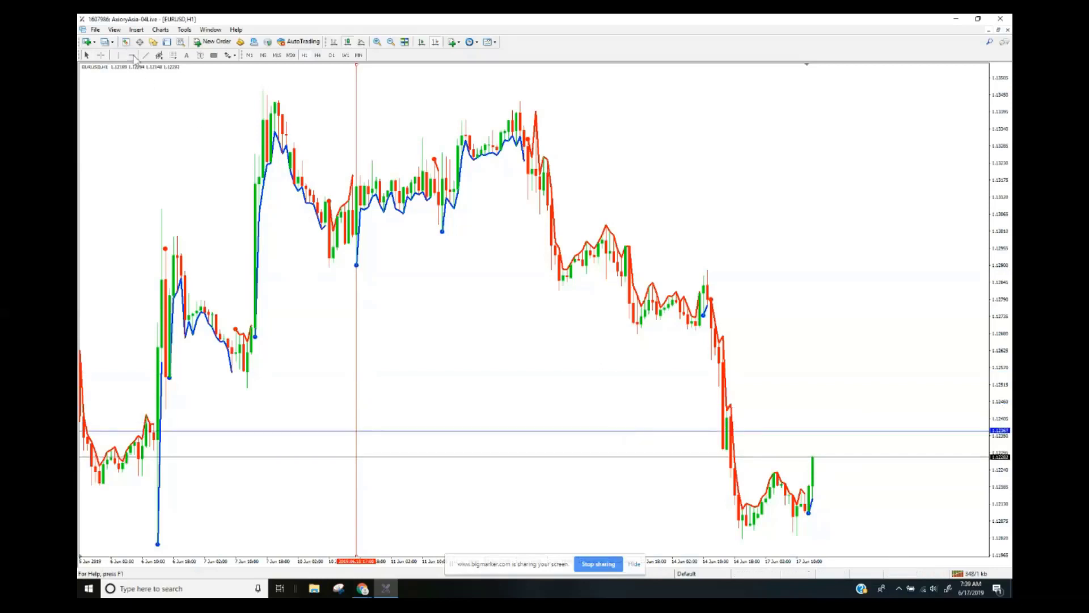
pyautogui.moveTo(542, 259); pyautogui.dragTo(581, 401)
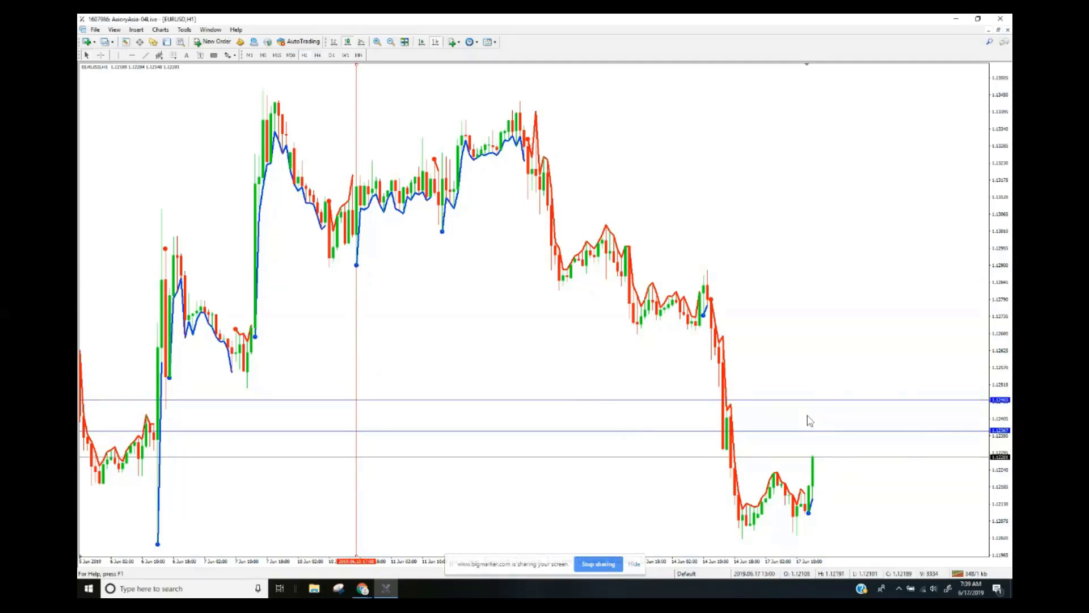
pyautogui.moveTo(776, 523)
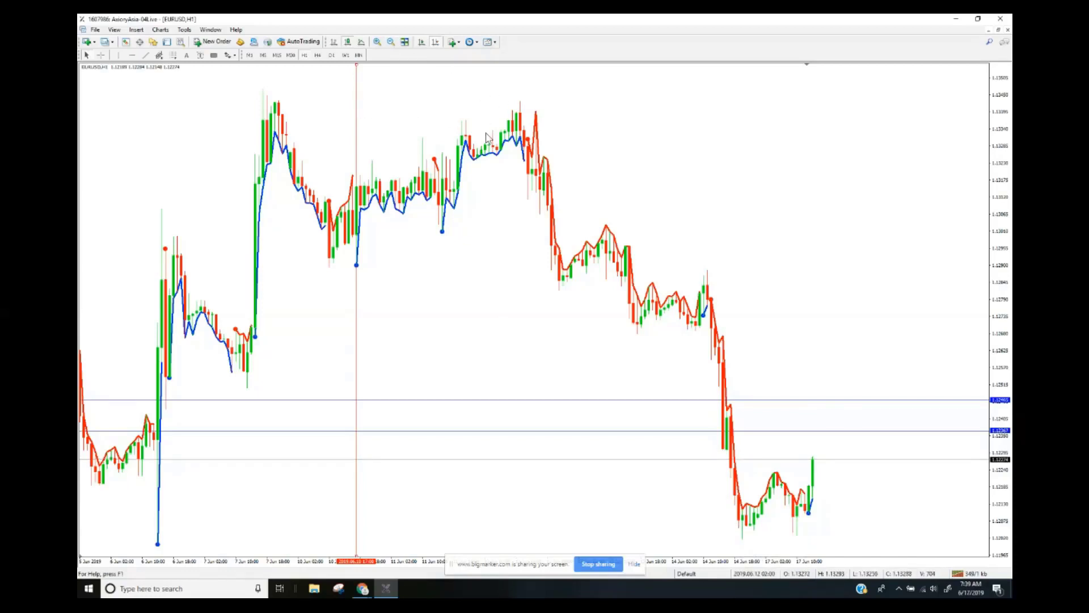
# Add a Relative Strength Index with period 14 applied to Close to the H1 chart
pyautogui.rightClick(580, 401)
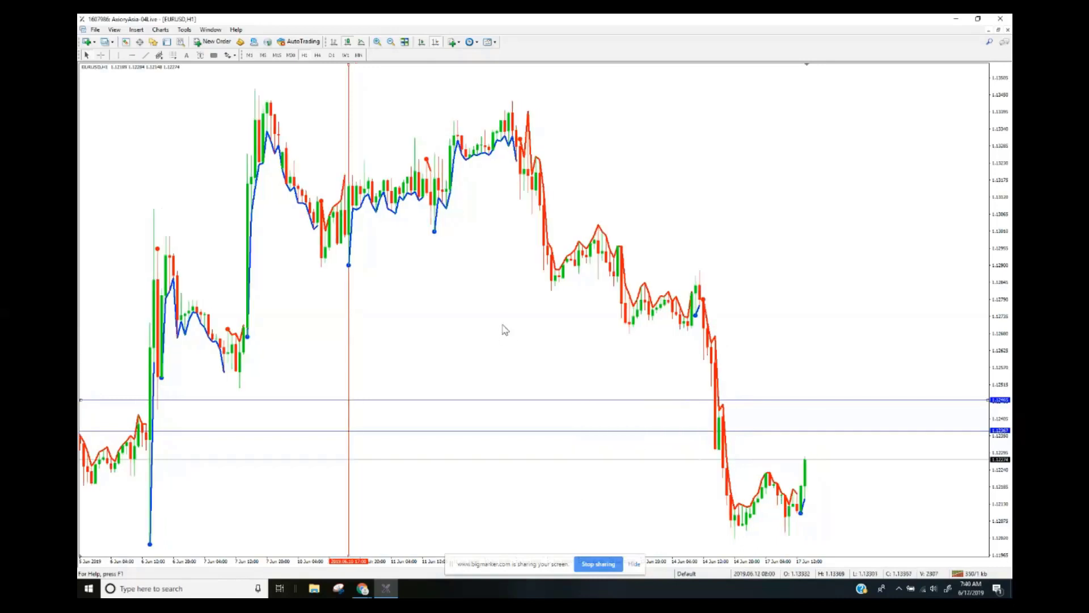
pyautogui.click(489, 42)
pyautogui.click(452, 42)
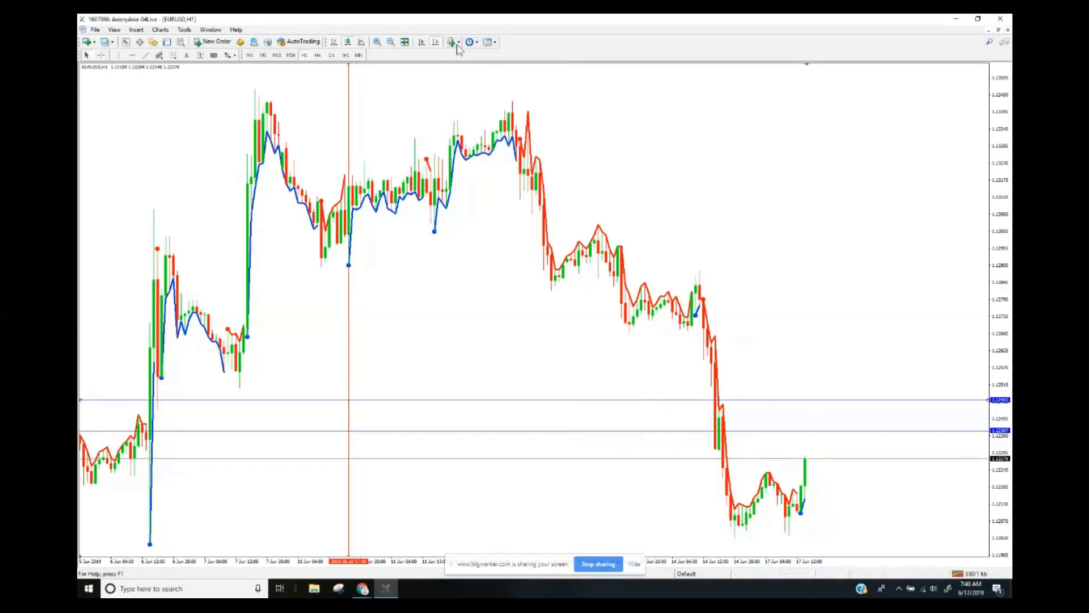
pyautogui.click(452, 42)
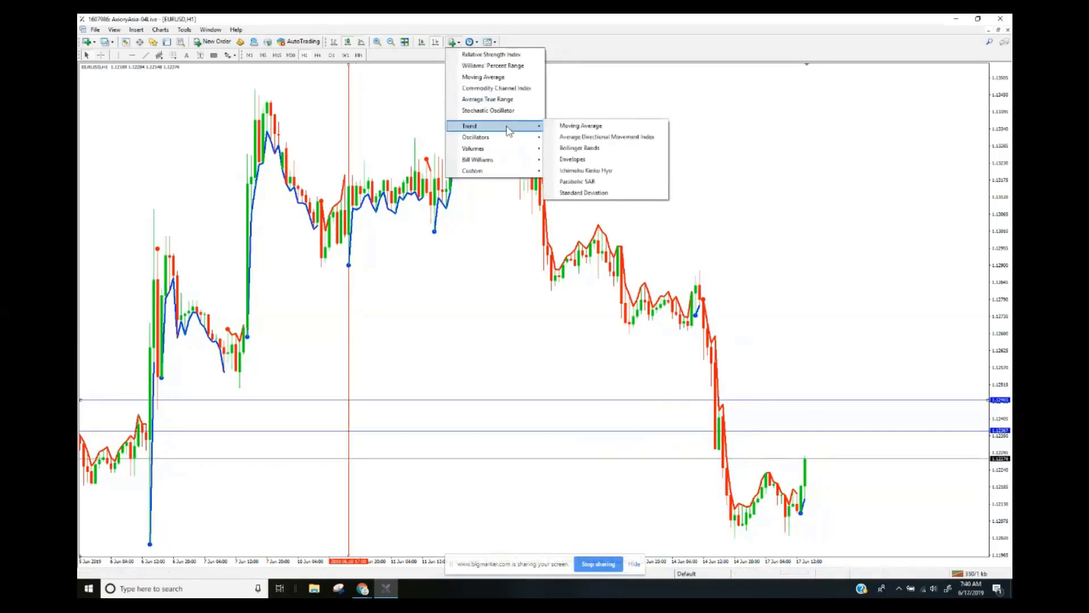
pyautogui.moveTo(499, 137)
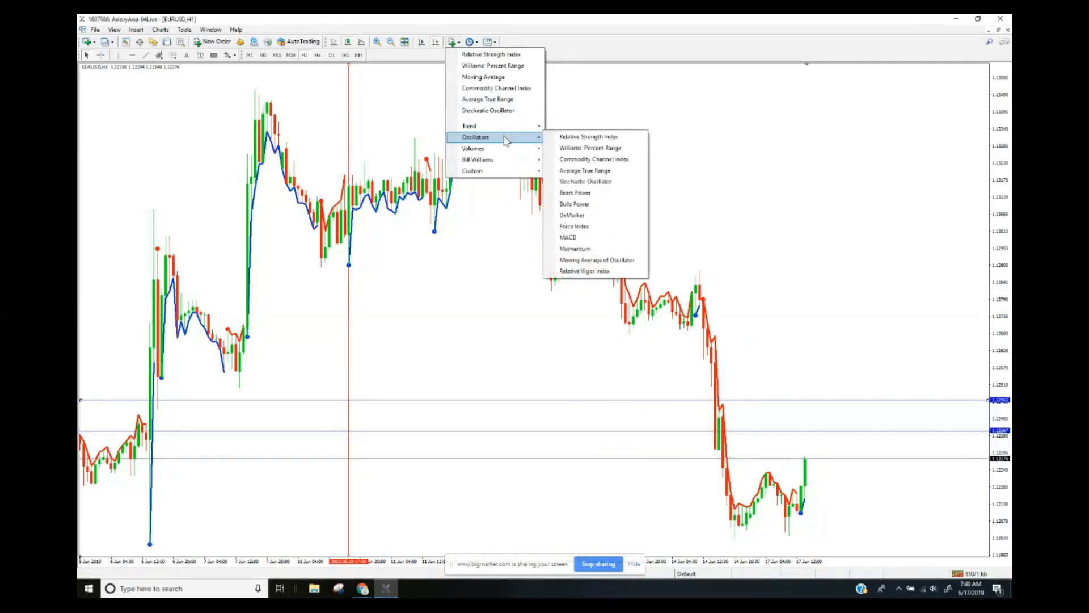
pyautogui.click(602, 139)
pyautogui.click(457, 260)
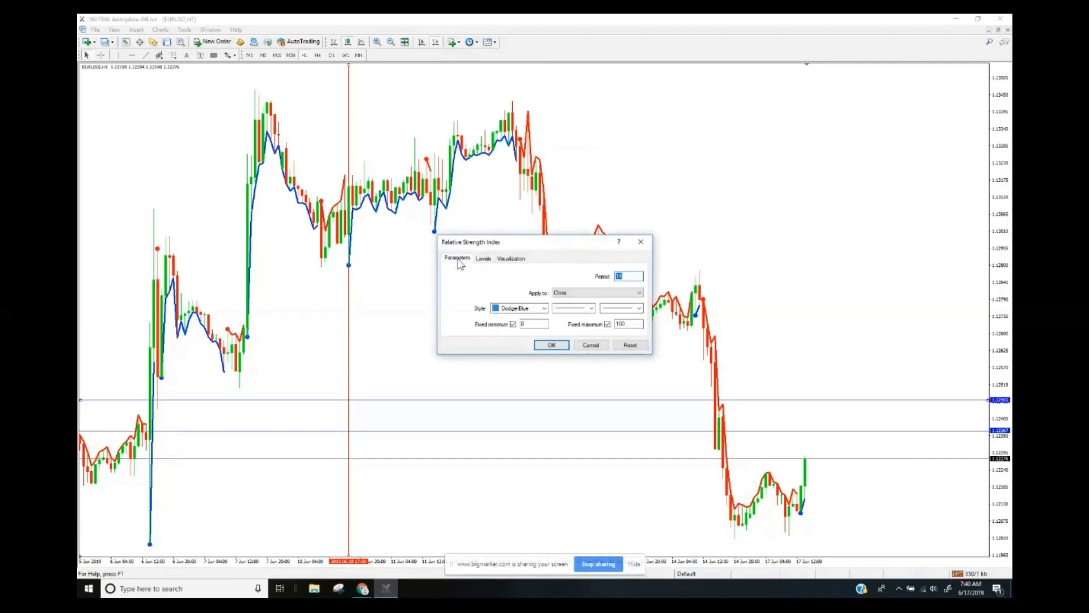
pyautogui.click(552, 344)
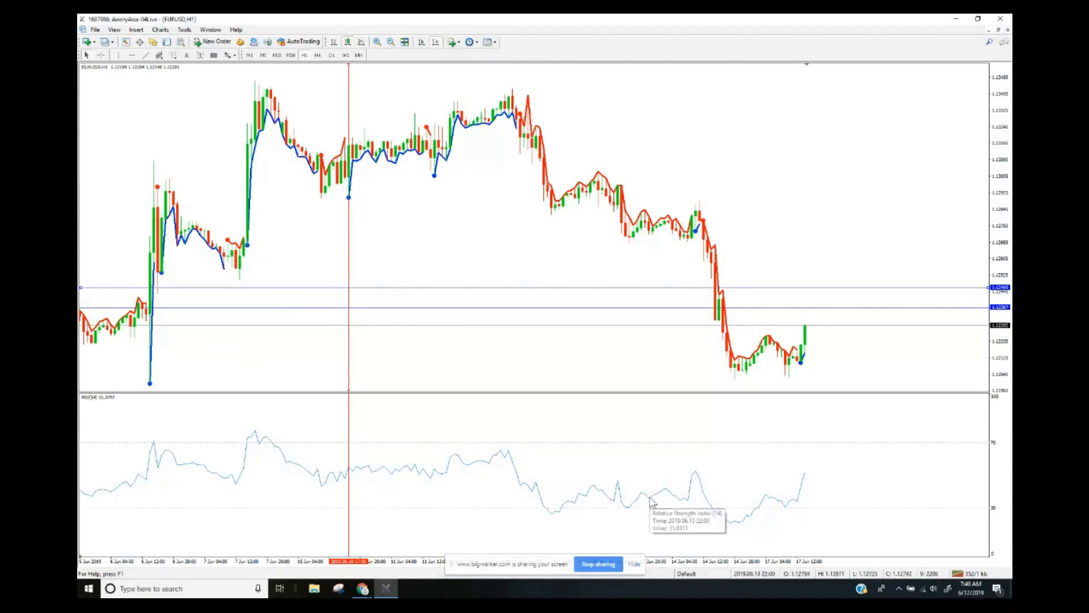
# Inspect the RSI lows of 14 June with the crosshair and compare their levels
pyautogui.middleClick(721, 534)
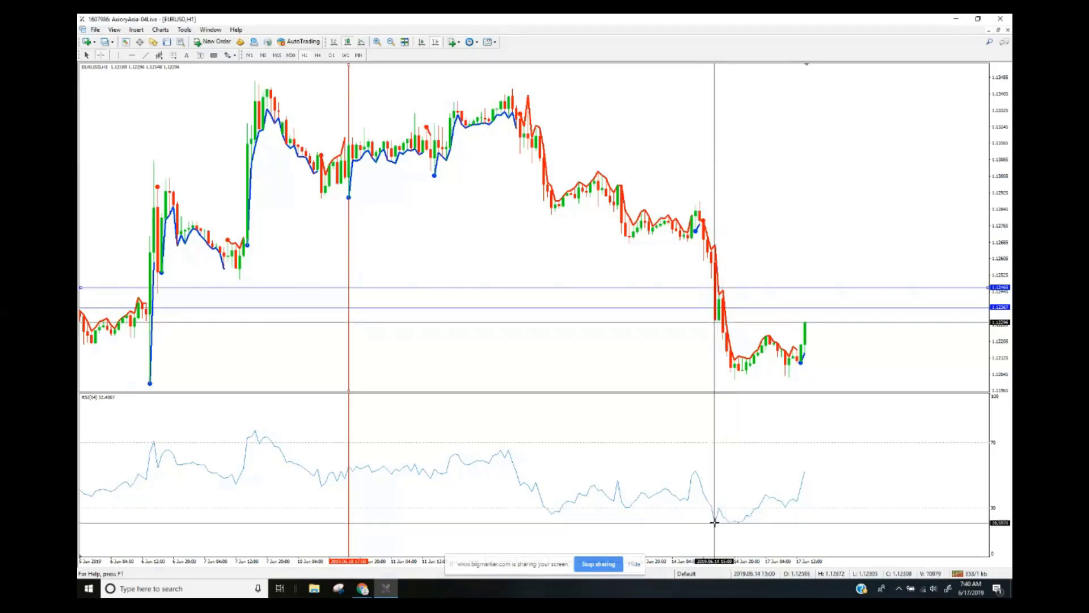
pyautogui.moveTo(714, 522)
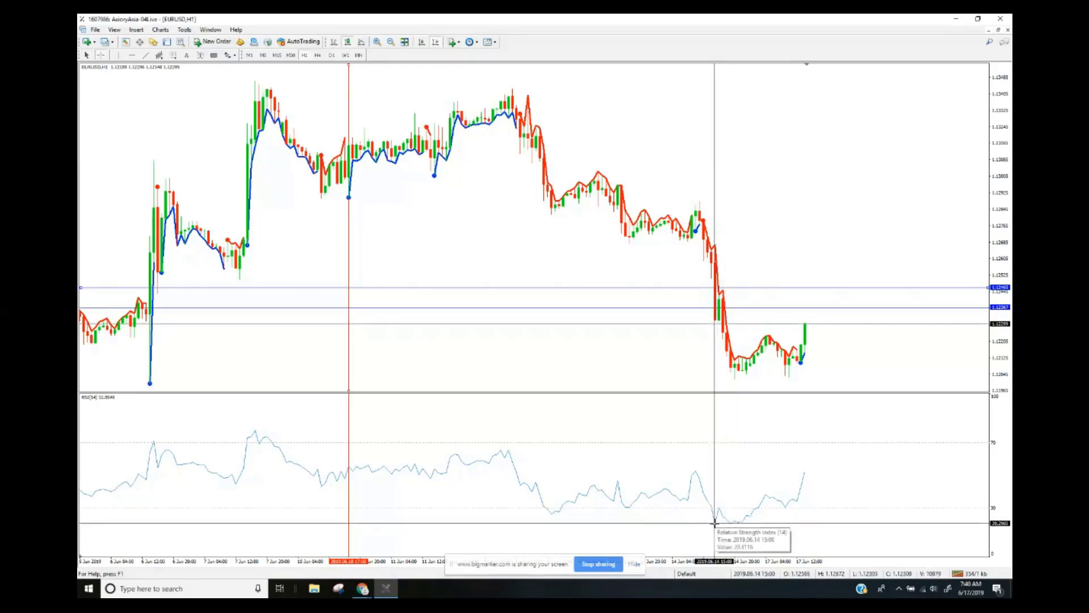
pyautogui.middleClick(714, 531)
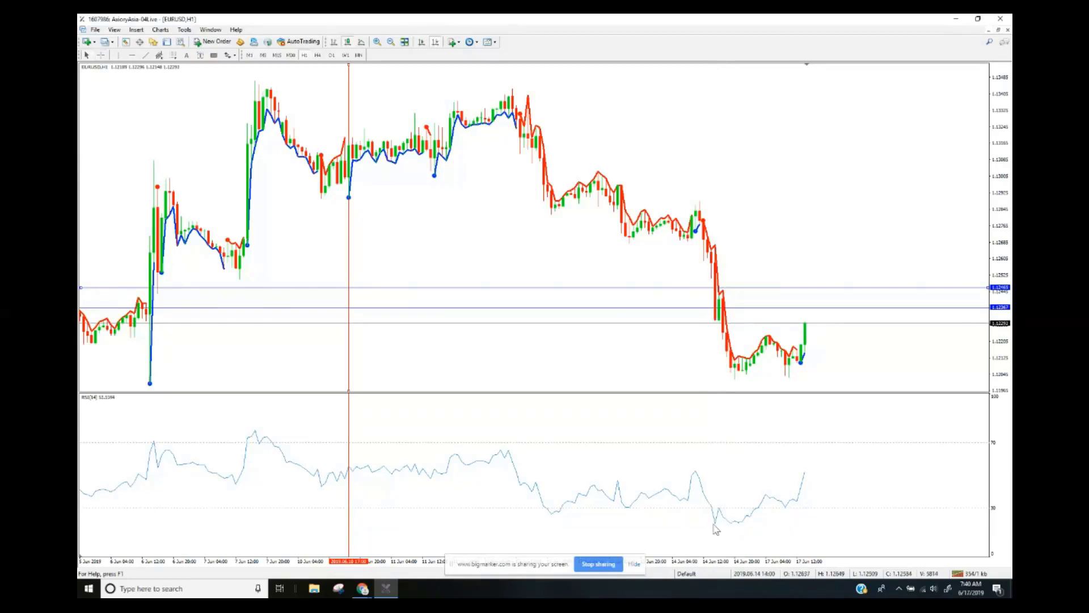
pyautogui.middleClick(716, 530)
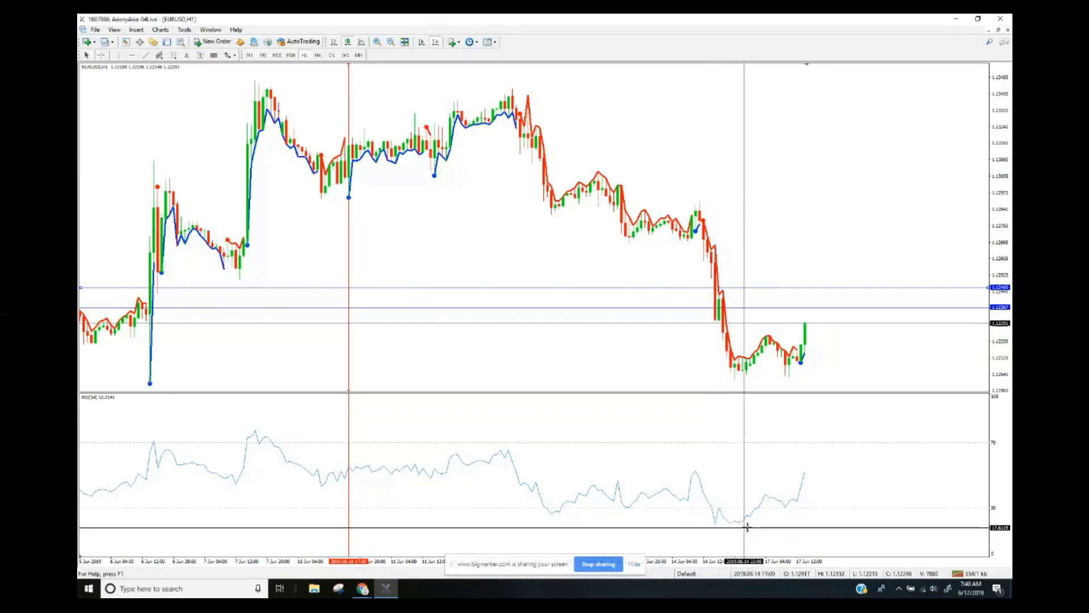
pyautogui.middleClick(737, 525)
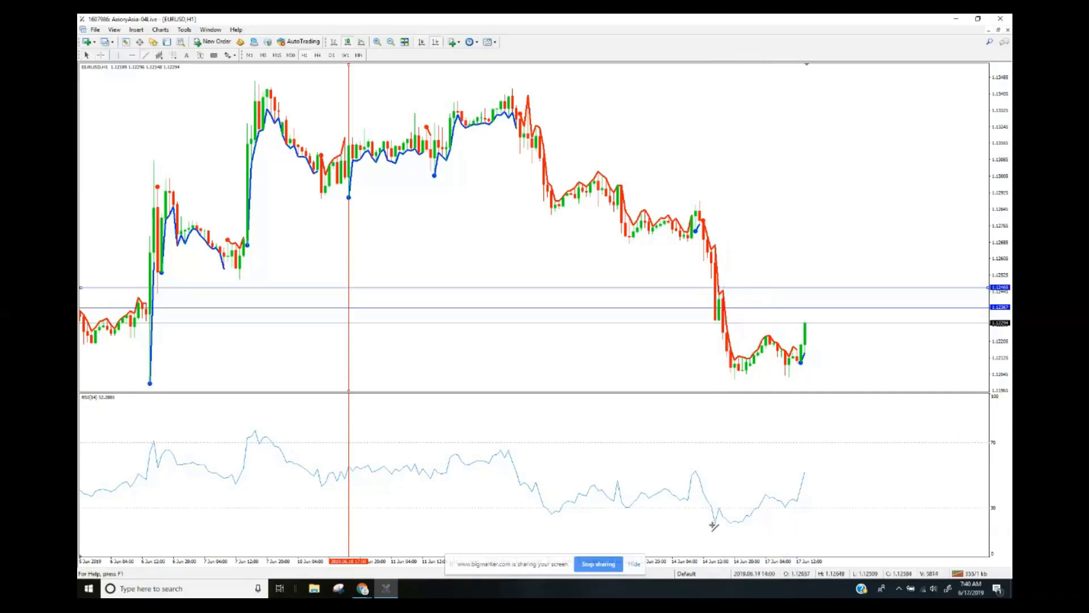
# Draw a nearly flat trendline under the 14 June RSI lows and a falling trendline along the matching price lows
pyautogui.moveTo(713, 527); pyautogui.dragTo(797, 519)
pyautogui.moveTo(713, 527); pyautogui.dragTo(711, 522)
pyautogui.moveTo(798, 520); pyautogui.dragTo(801, 523)
pyautogui.moveTo(713, 322); pyautogui.dragTo(730, 385)
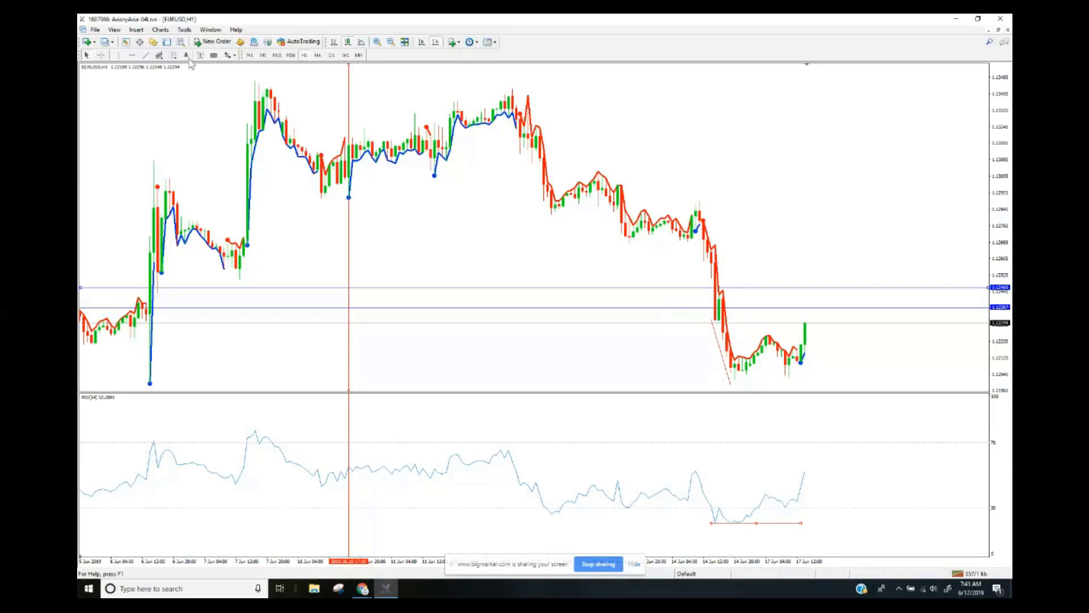
# Mark the 14 June price drop with a filled rectangle and place a vertical line on the 17 June buy signal
pyautogui.moveTo(699, 301)
pyautogui.mouseDown()
pyautogui.moveTo(750, 416)
pyautogui.moveTo(758, 518)
pyautogui.moveTo(747, 387)
pyautogui.moveTo(758, 390)
pyautogui.mouseUp()
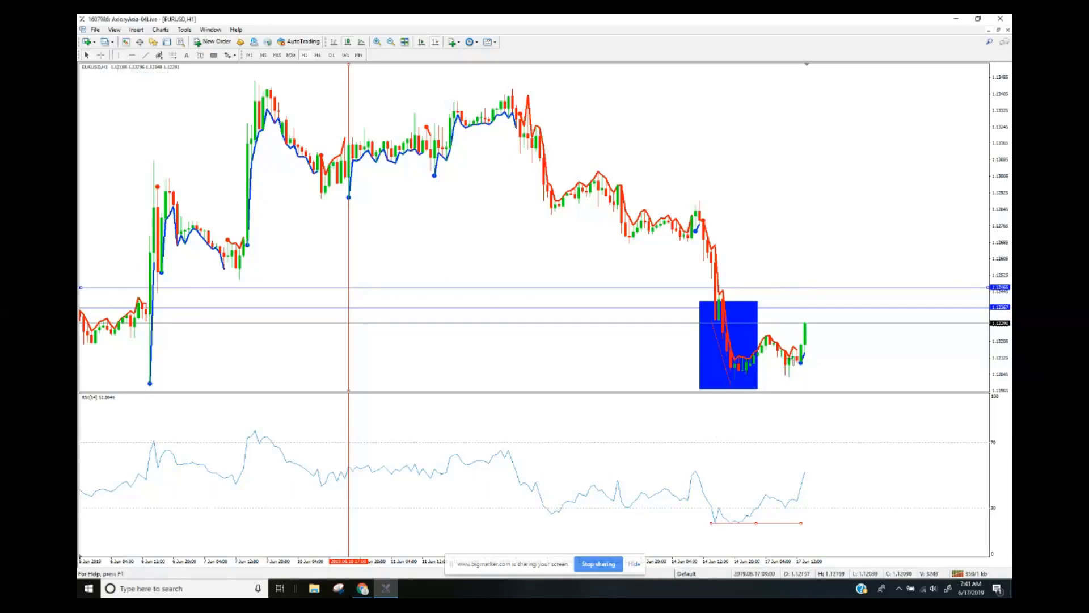
pyautogui.click(801, 352)
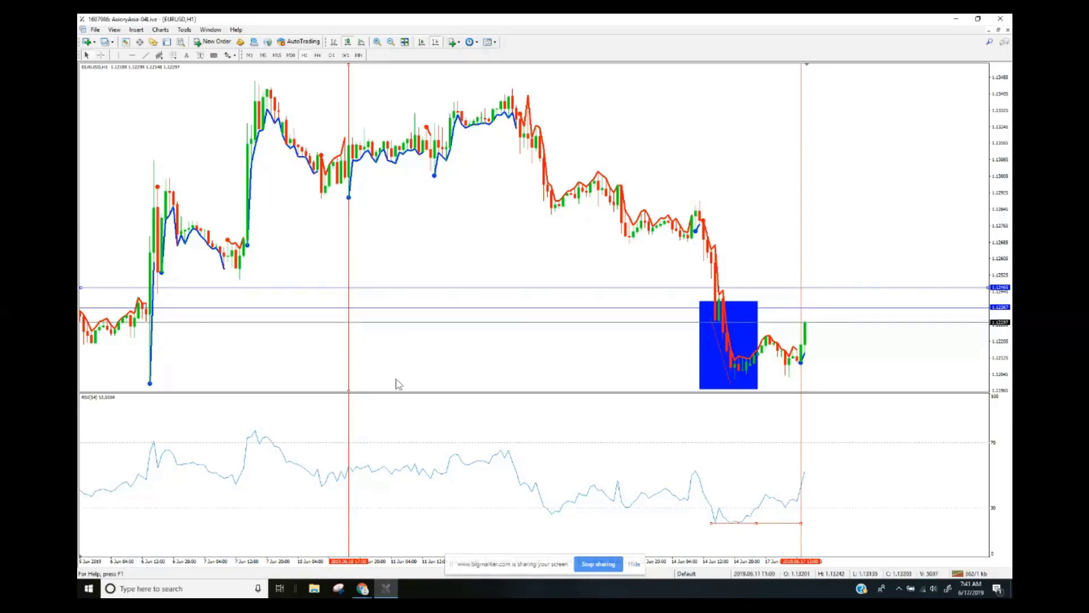
# Apply the Eurusdh1- RSI STRIKE template and bring the early June divergence lines into view
pyautogui.click(487, 42)
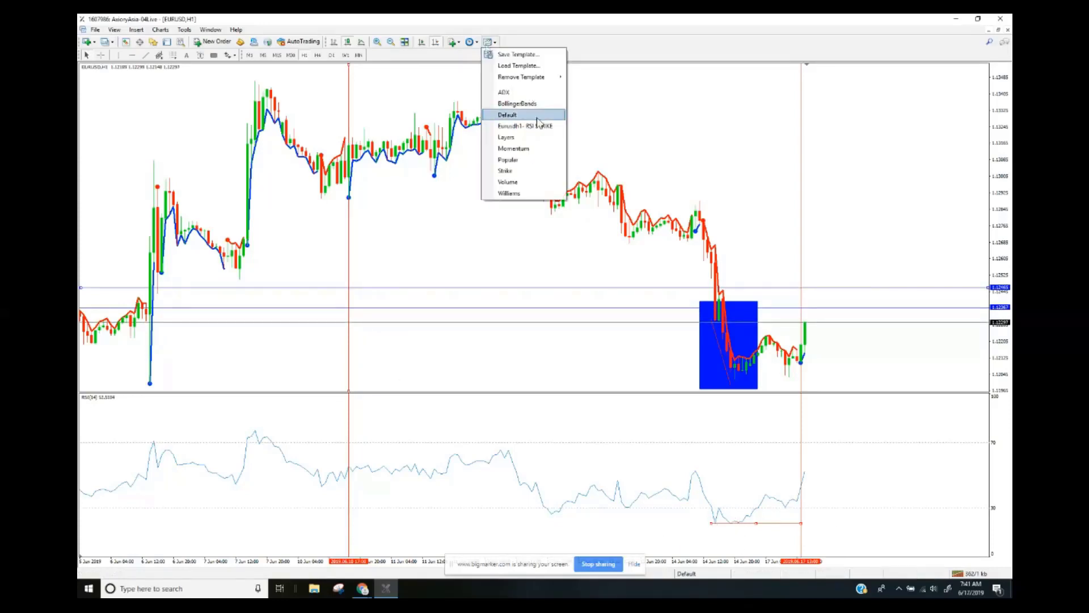
pyautogui.click(540, 126)
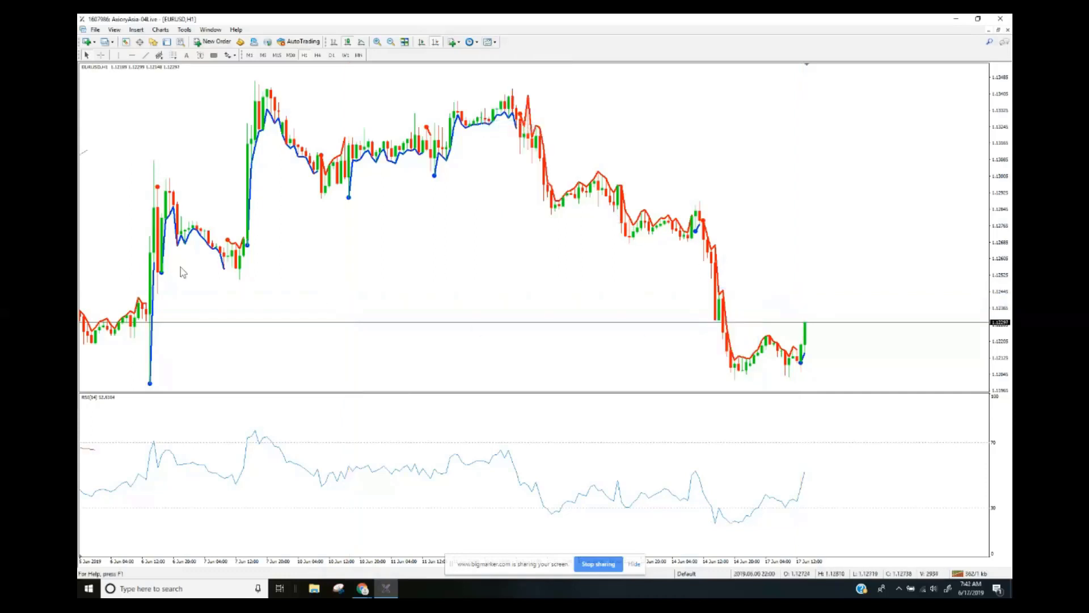
pyautogui.hscroll(-10, 333, 227)
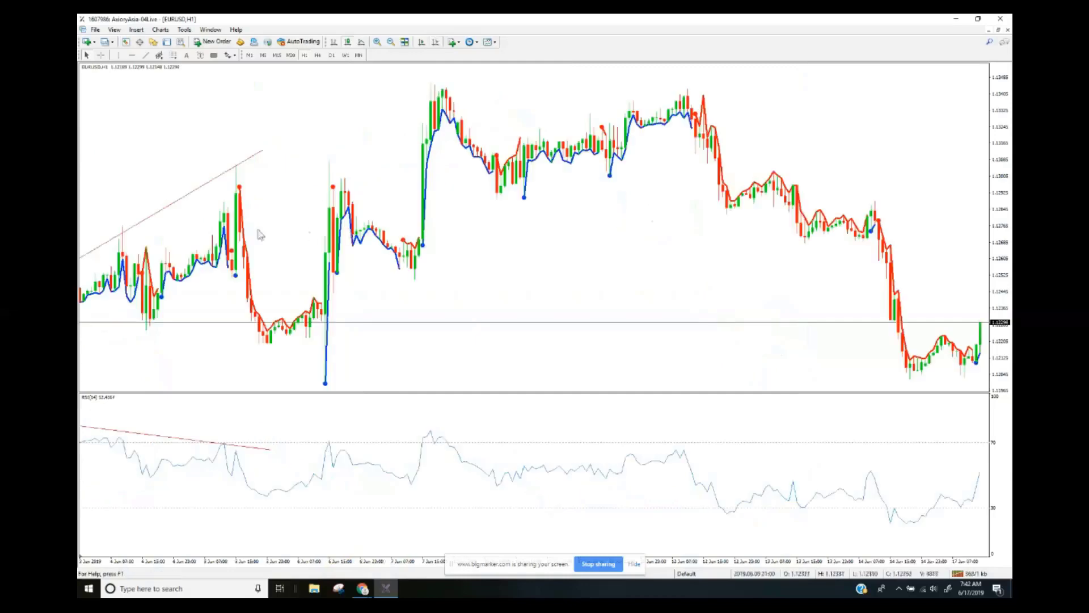
pyautogui.hscroll(-5, 384, 233)
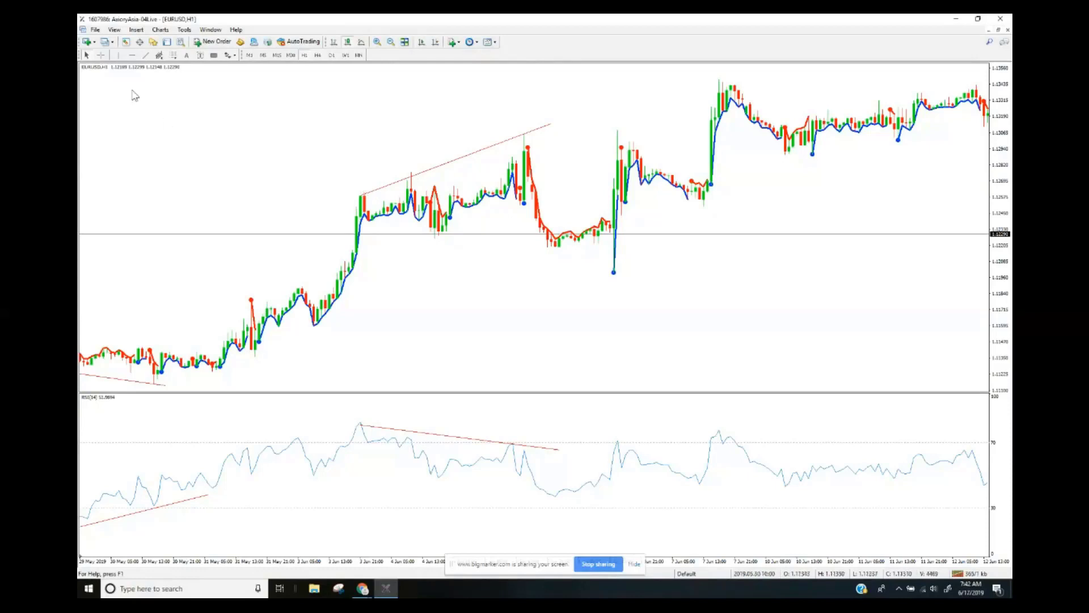
pyautogui.click(132, 55)
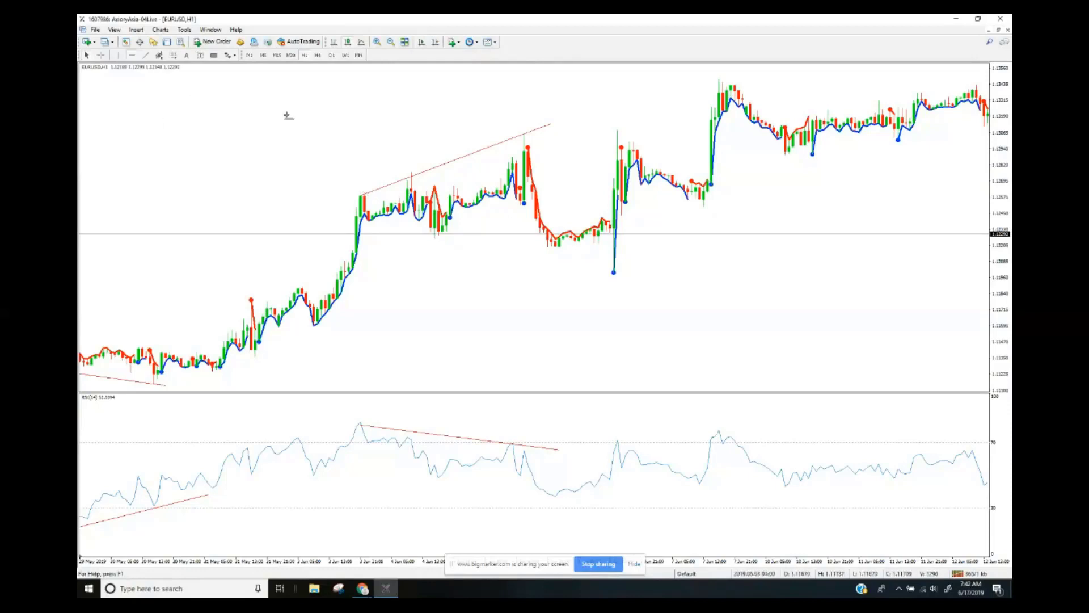
pyautogui.click(532, 164)
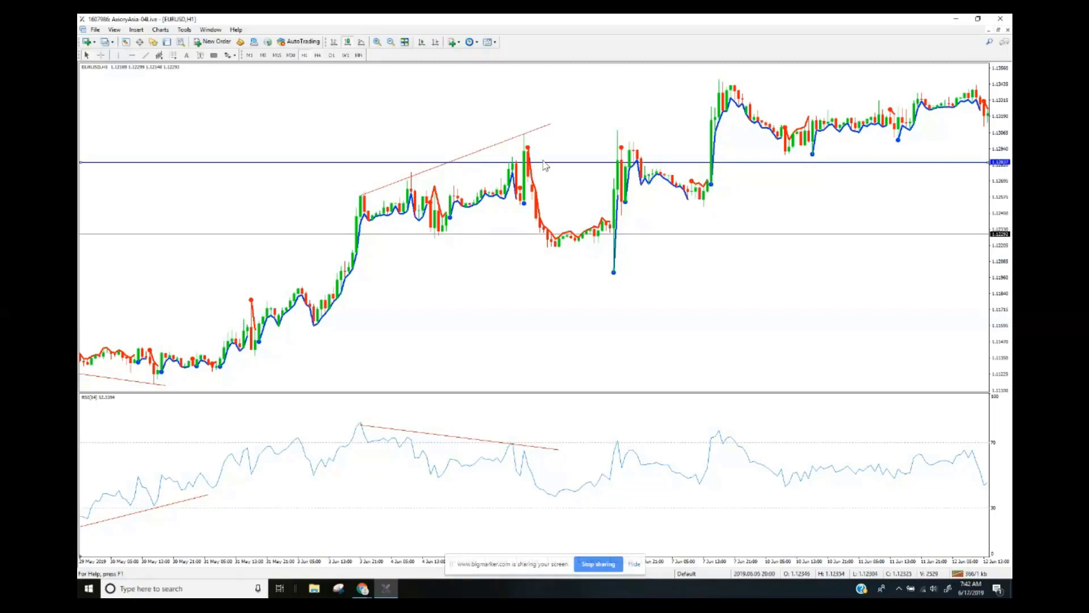
pyautogui.press('BackSpace')
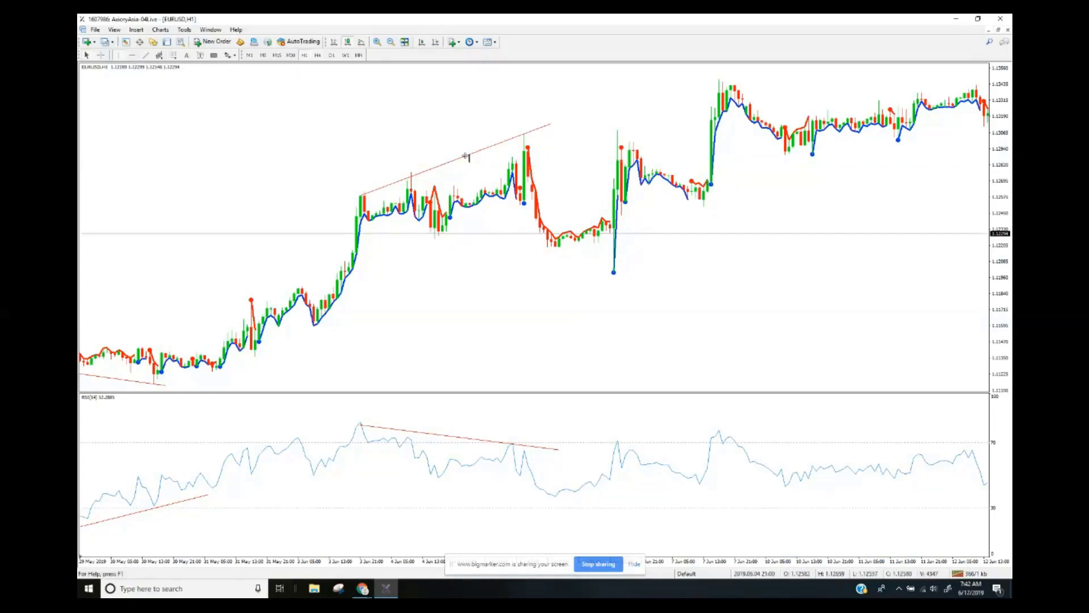
# Place a vertical line on the 5 June sell signal at the bearish divergence and measure the price move beside it
pyautogui.click(527, 164)
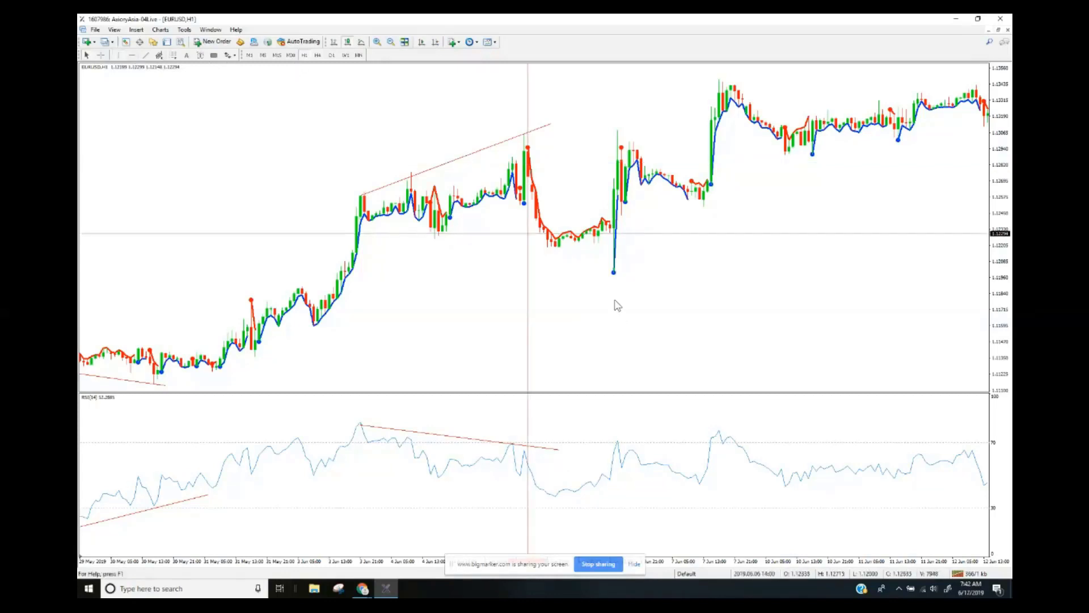
pyautogui.middleClick(530, 177)
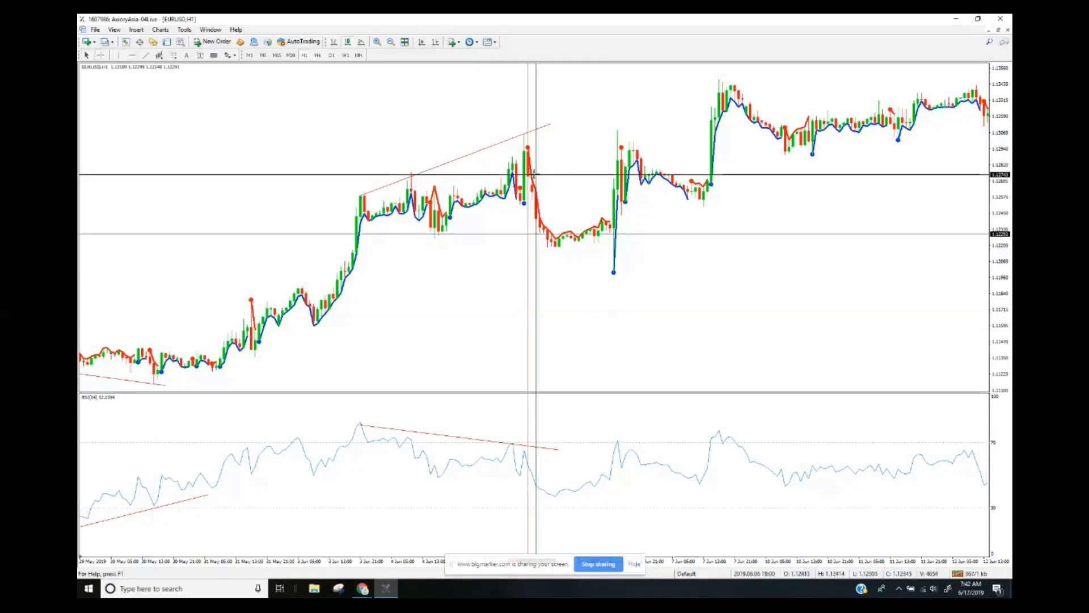
pyautogui.moveTo(530, 176); pyautogui.dragTo(536, 234)
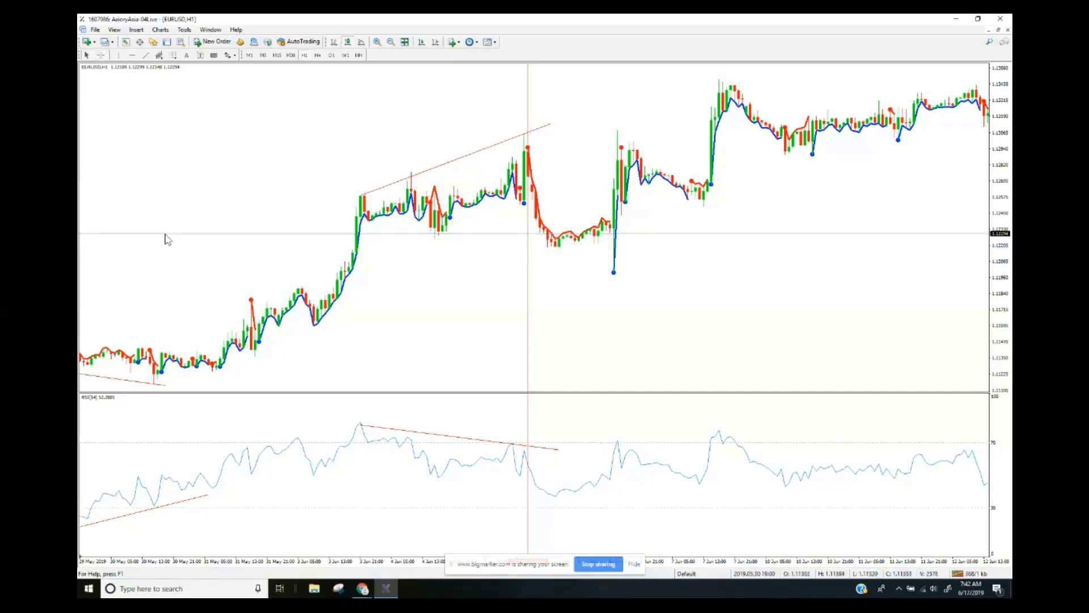
# Measure from the two 30 May buy signals at the bullish divergence to the nearby lows, and the rise that follows
pyautogui.moveTo(165, 235)
pyautogui.mouseDown()
pyautogui.moveTo(190, 256)
pyautogui.moveTo(300, 267)
pyautogui.moveTo(448, 263)
pyautogui.mouseUp()
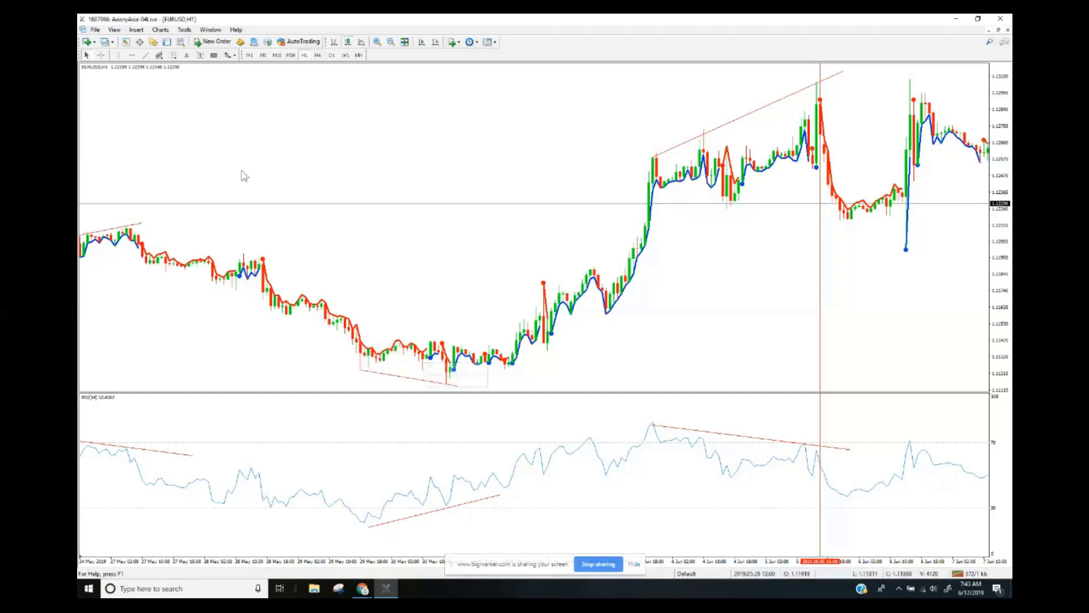
pyautogui.click(101, 55)
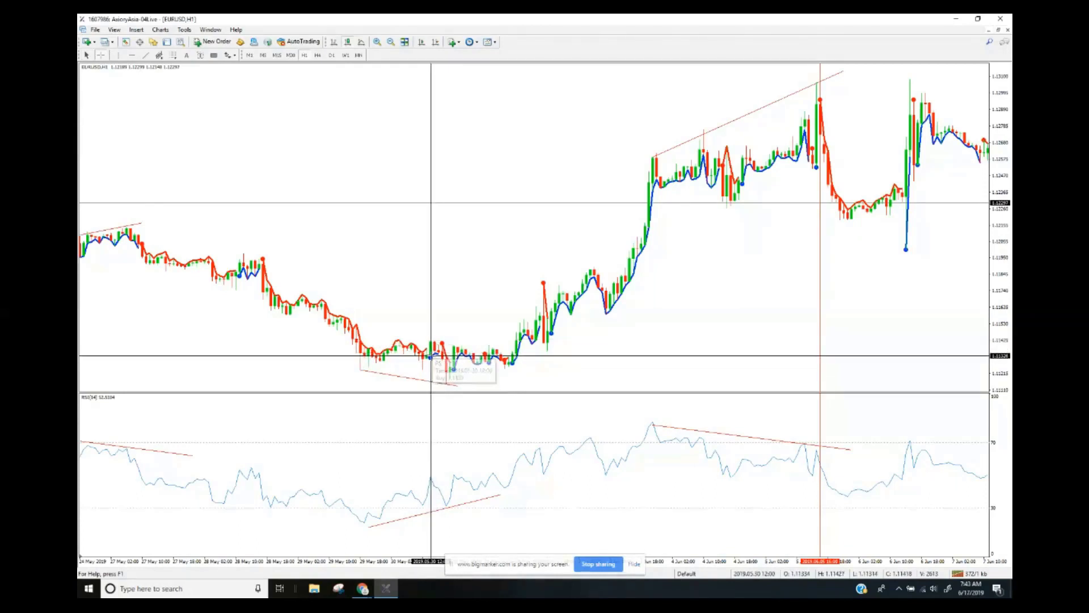
pyautogui.moveTo(431, 356); pyautogui.dragTo(366, 375)
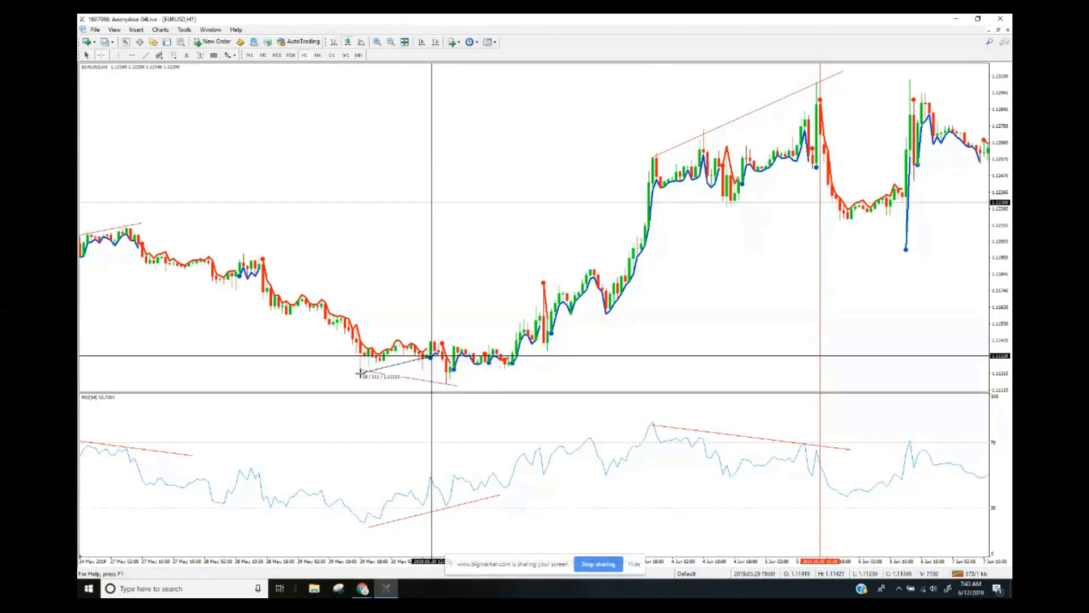
pyautogui.moveTo(360, 373); pyautogui.dragTo(360, 375)
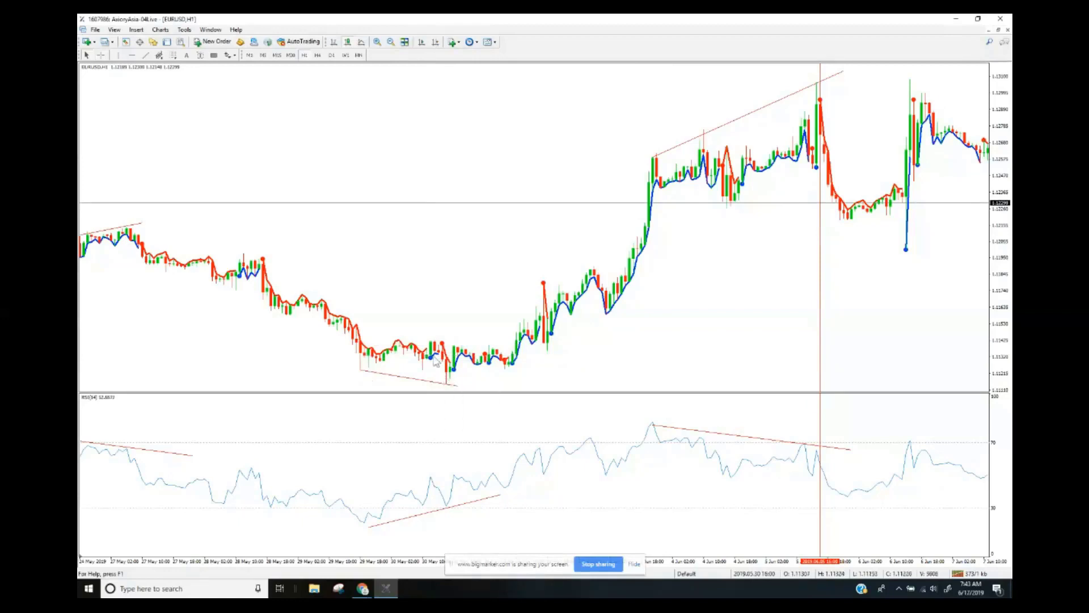
pyautogui.middleClick(466, 377)
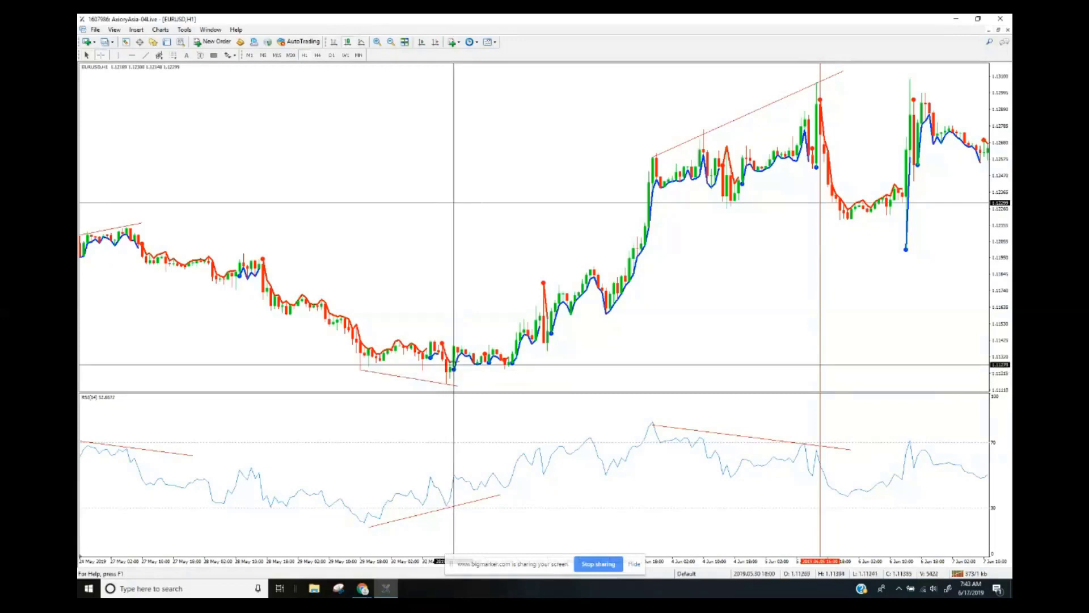
pyautogui.moveTo(454, 347); pyautogui.dragTo(450, 388)
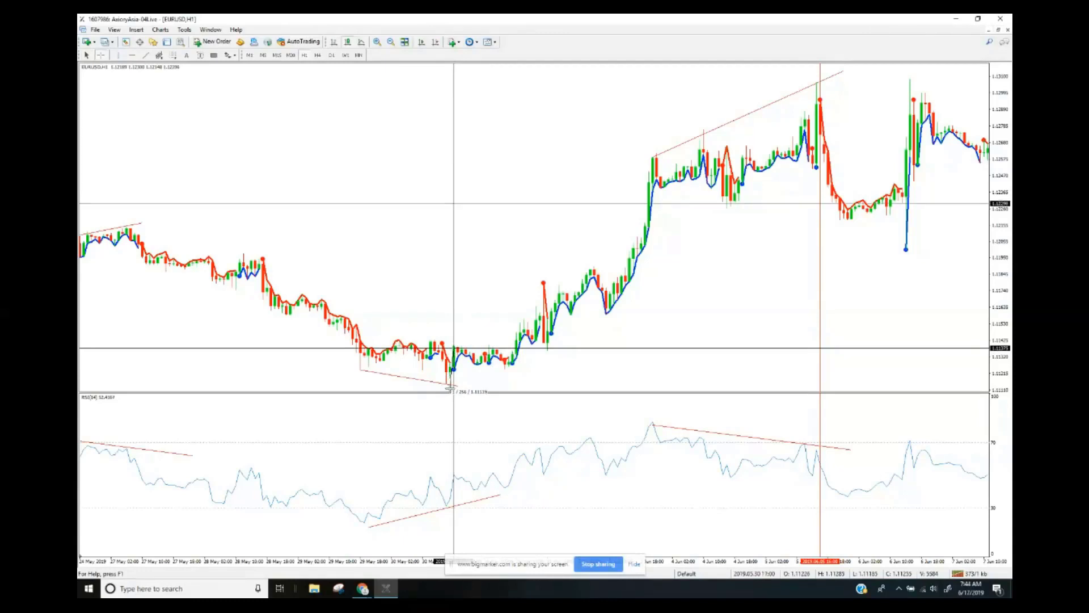
pyautogui.moveTo(448, 387); pyautogui.dragTo(552, 300)
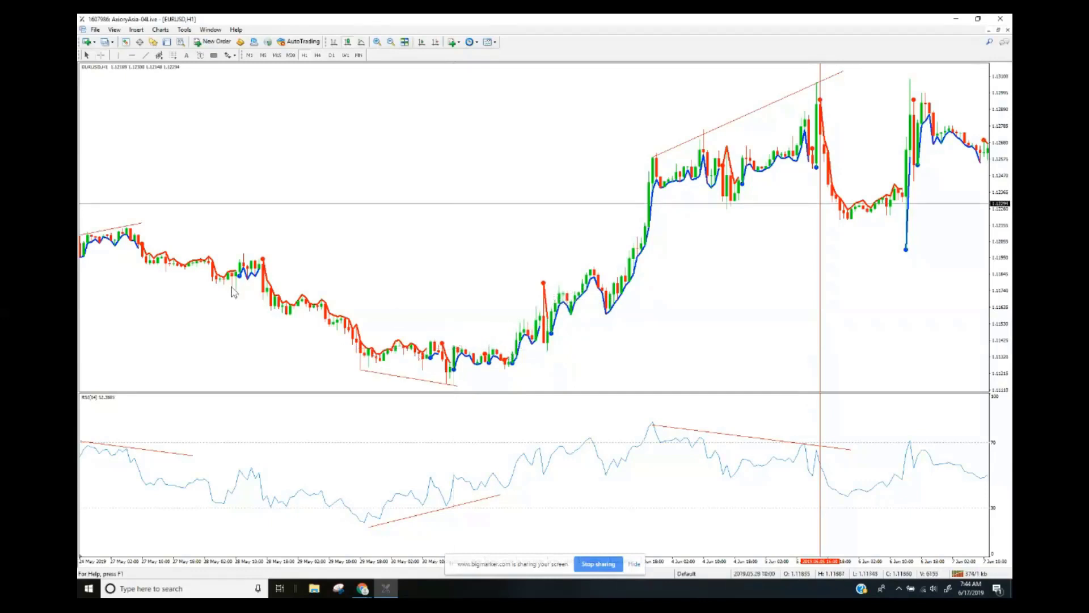
# Measure the 27 May sell signal against the high of the bearish divergence and check the decline after it
pyautogui.moveTo(198, 310); pyautogui.dragTo(489, 305)
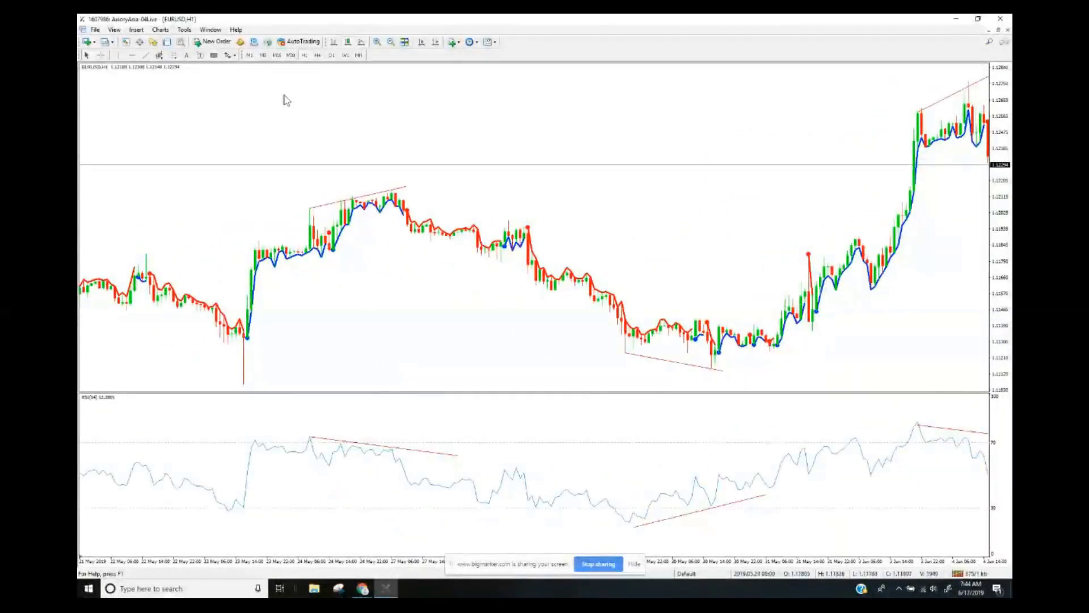
pyautogui.click(101, 55)
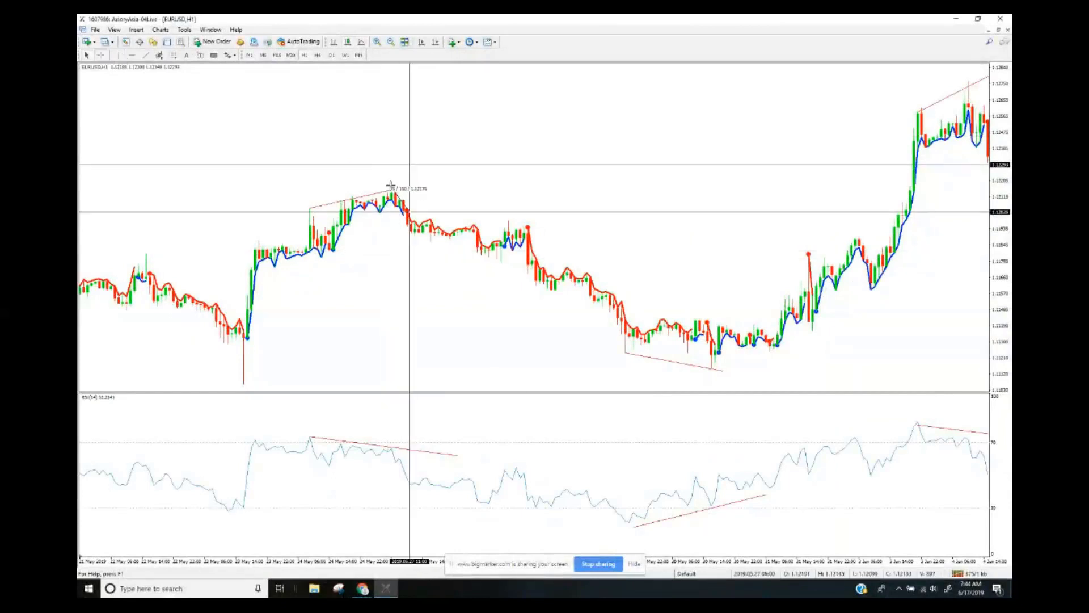
pyautogui.moveTo(391, 186); pyautogui.dragTo(473, 238)
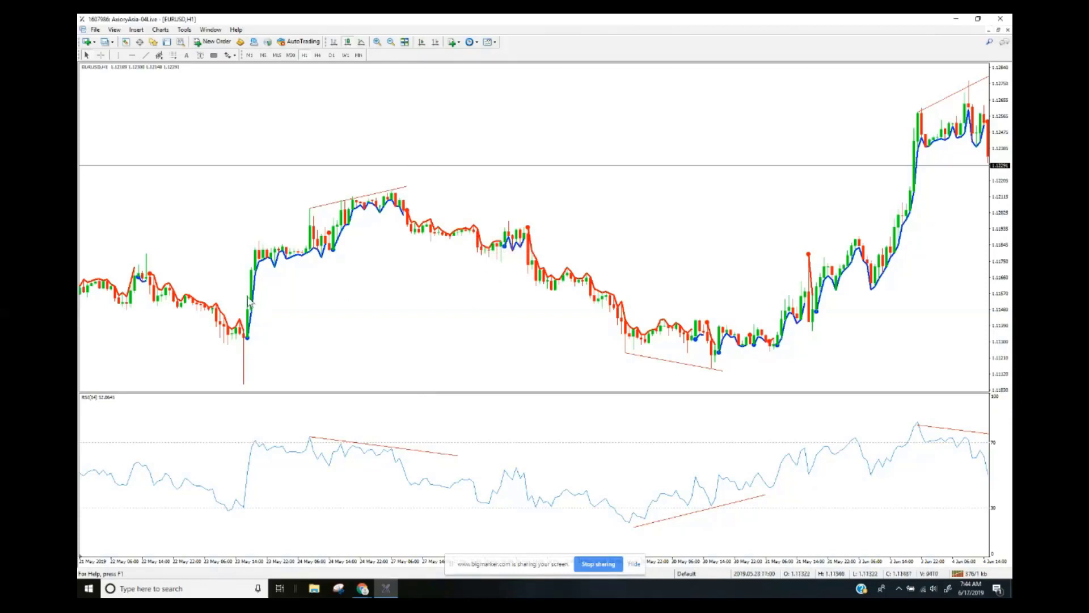
pyautogui.scroll(10, 198, 271)
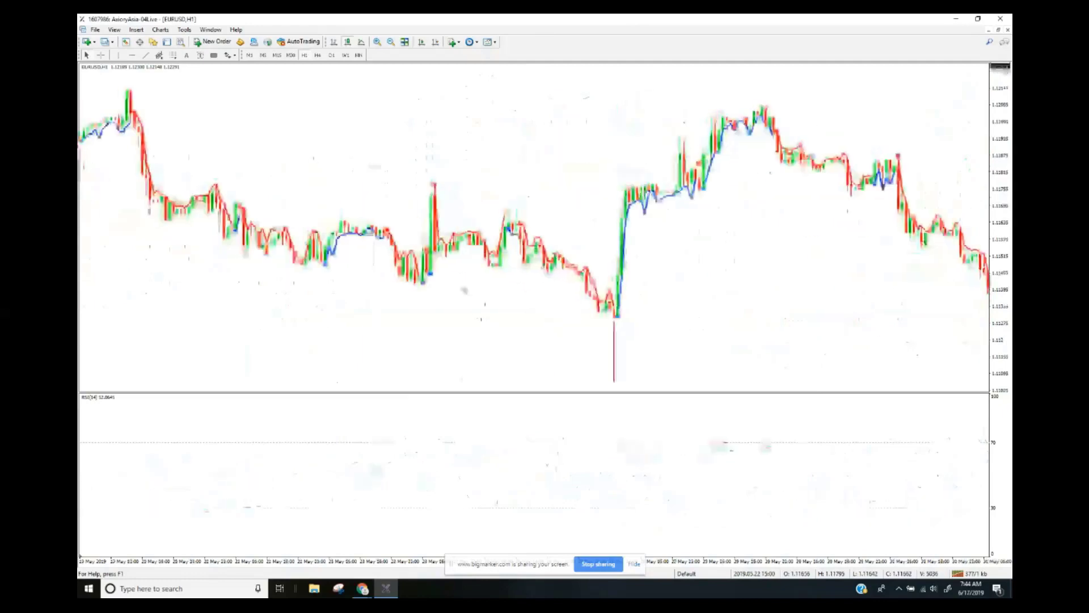
# Draw a falling trendline under the 16 to 20 May price lows, opposite the rising RSI divergence line
pyautogui.scroll(8, 375, 310)
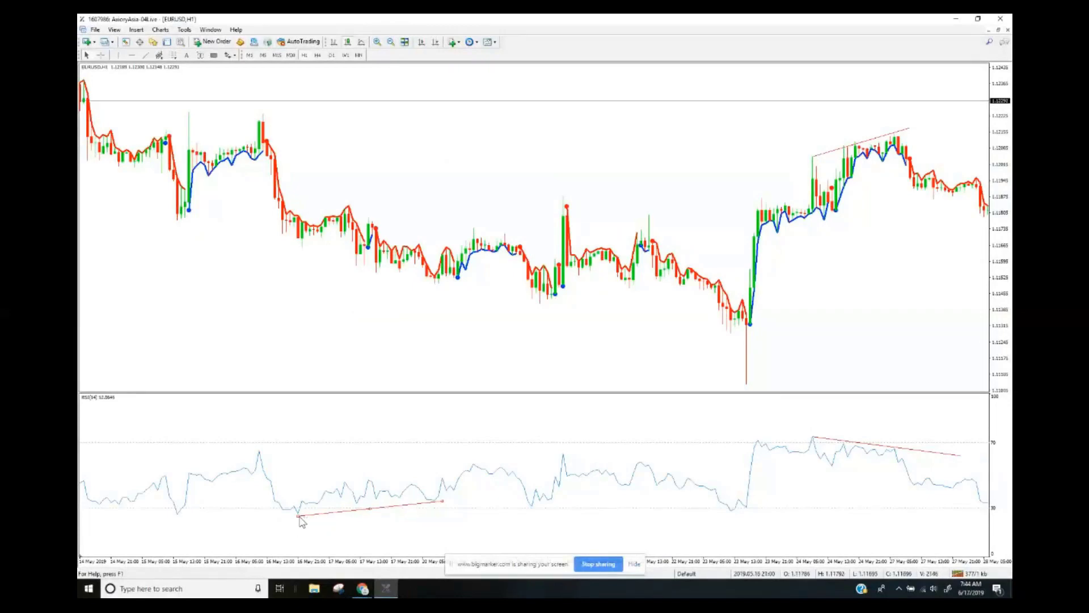
pyautogui.click(145, 55)
pyautogui.moveTo(278, 239); pyautogui.dragTo(477, 294)
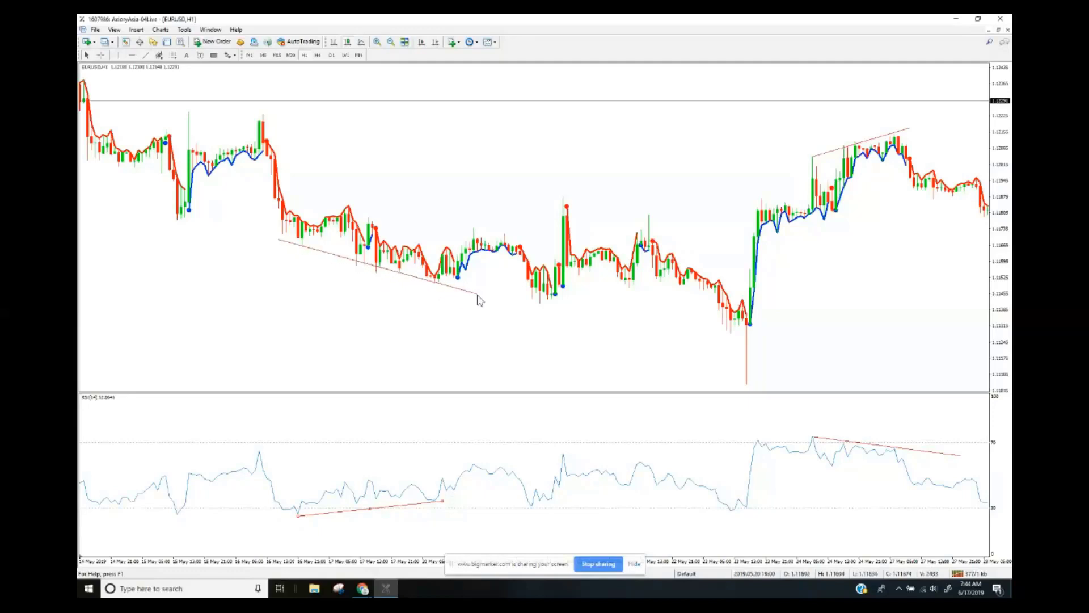
# Measure from the 17 May buy signal to the following low, and the rise after the 20 May buy signal
pyautogui.click(101, 55)
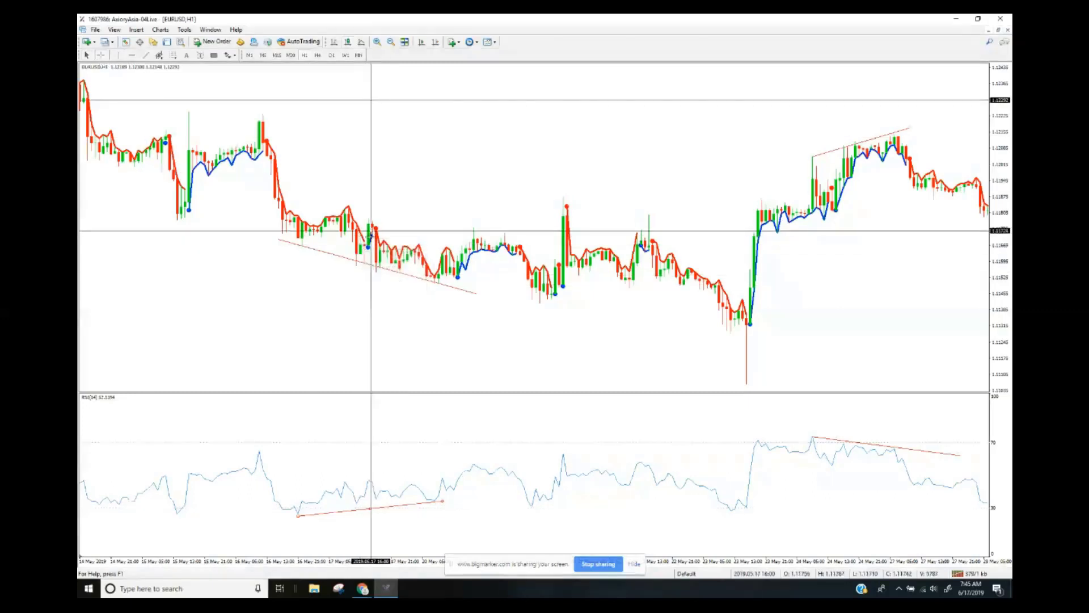
pyautogui.moveTo(370, 226); pyautogui.dragTo(436, 281)
pyautogui.click(100, 55)
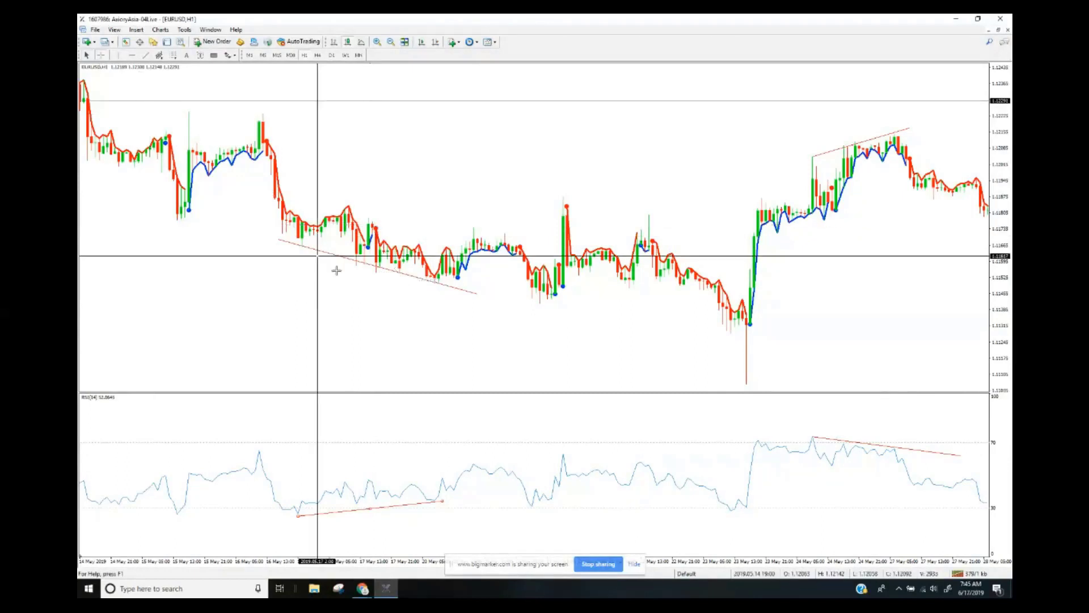
pyautogui.moveTo(459, 277); pyautogui.dragTo(477, 230)
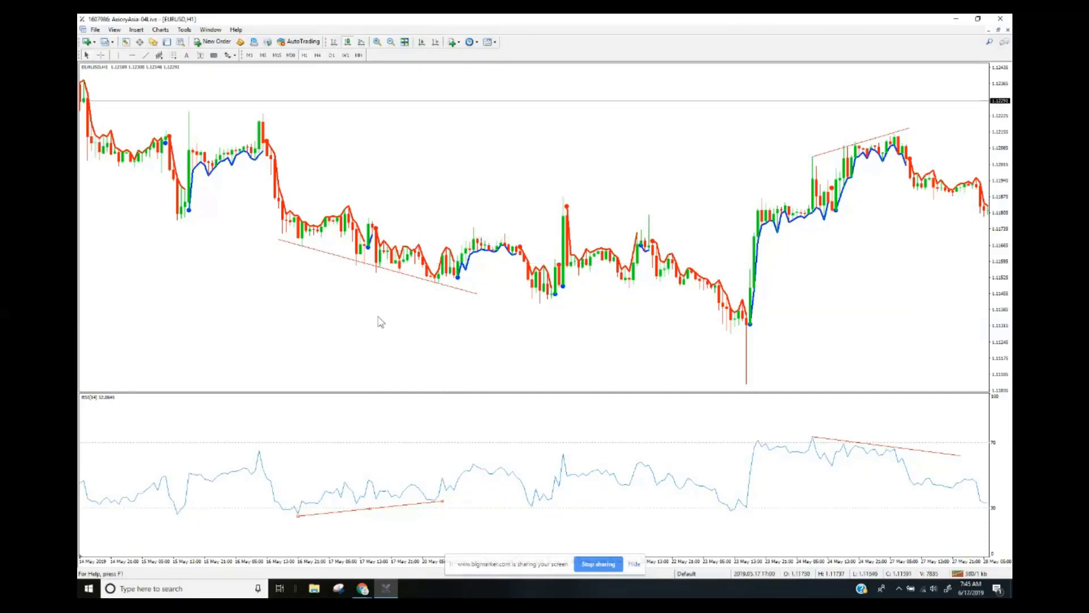
# Measure from the 10 May sell signal at the bearish divergence up to the 13 May high
pyautogui.scroll(10, 206, 284)
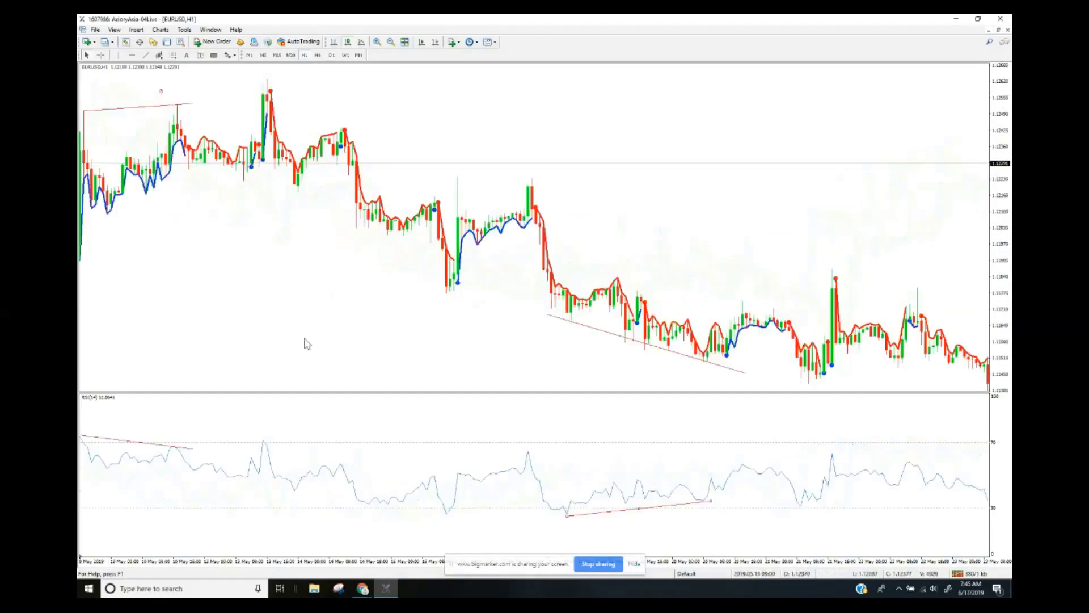
pyautogui.scroll(10, 305, 343)
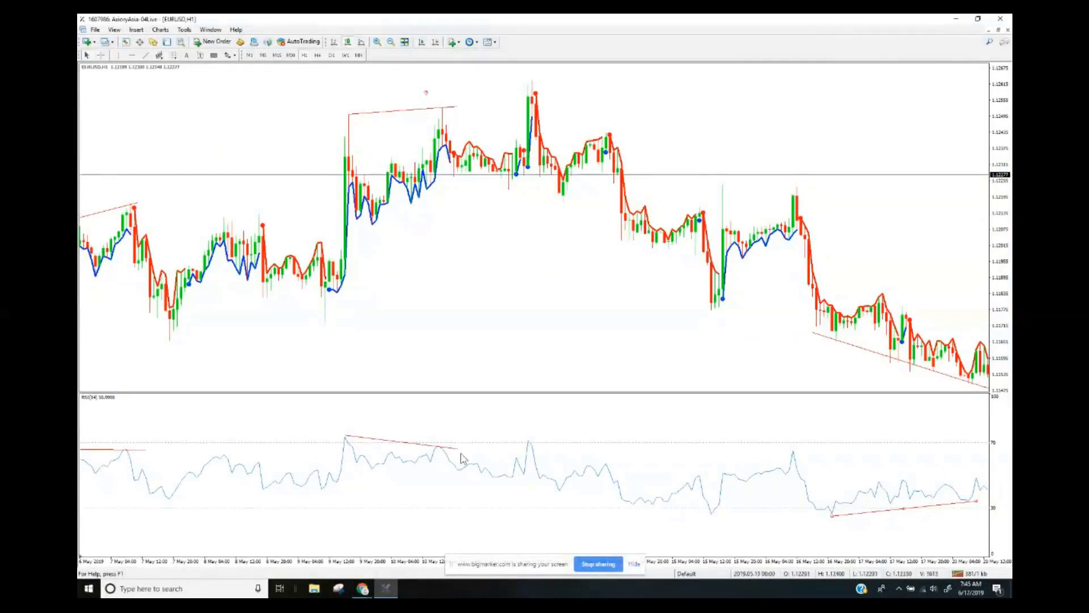
pyautogui.click(102, 56)
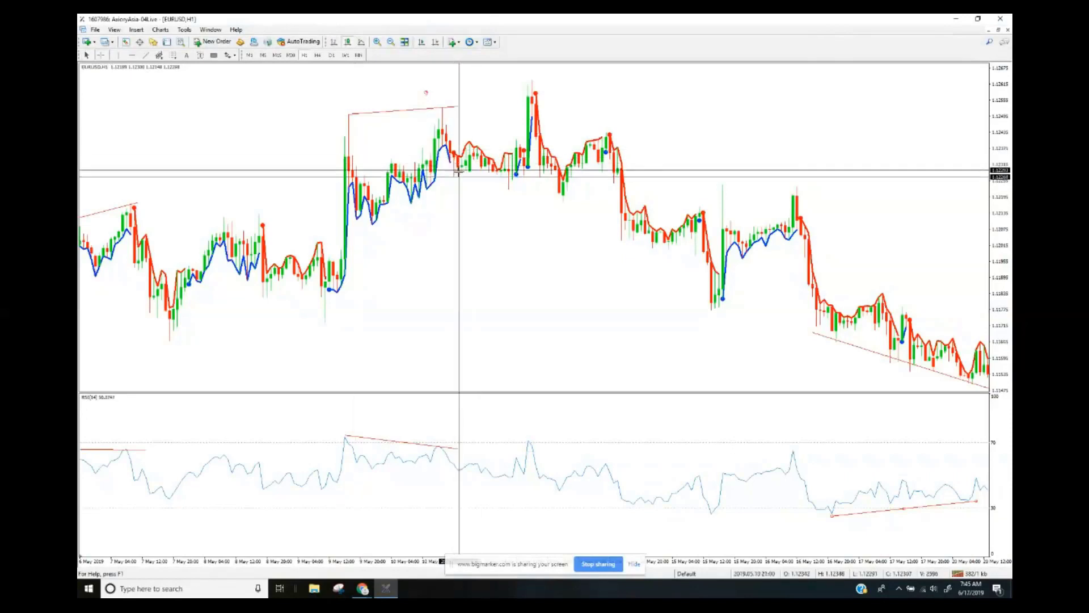
pyautogui.moveTo(454, 156); pyautogui.dragTo(532, 95)
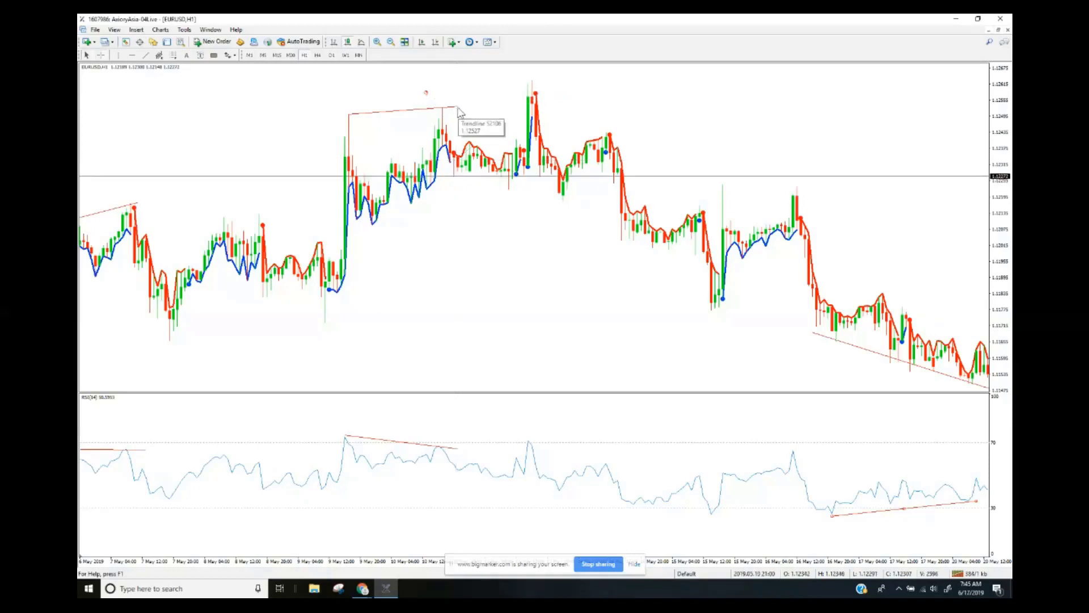
# Extend the 9 to 10 May bearish divergence lines on both price and RSI to the 13 May peak
pyautogui.doubleClick(459, 112)
pyautogui.moveTo(459, 106); pyautogui.dragTo(559, 76)
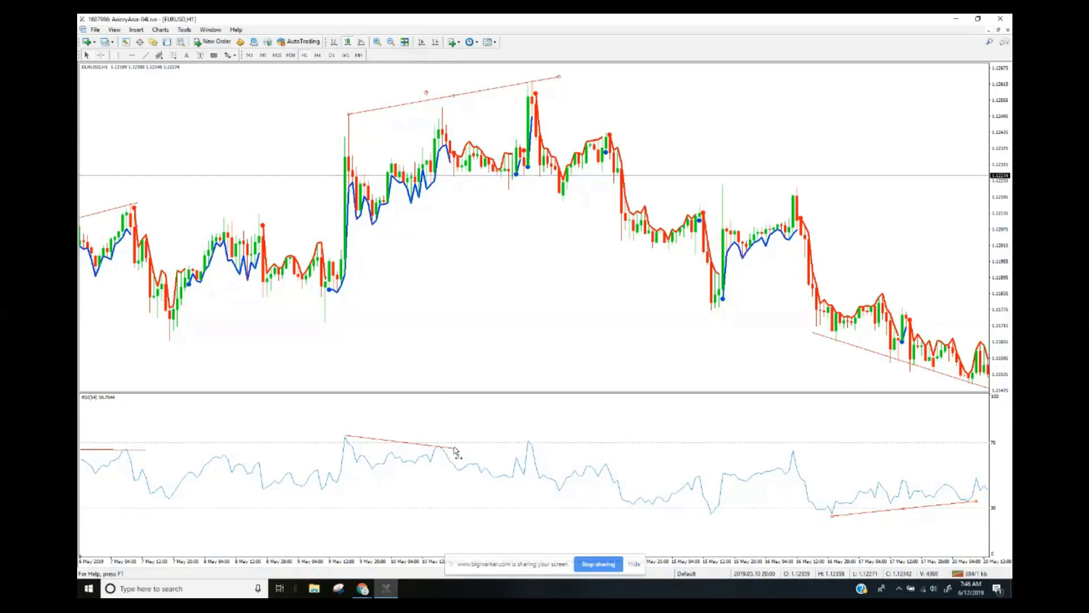
pyautogui.moveTo(455, 451); pyautogui.dragTo(536, 439)
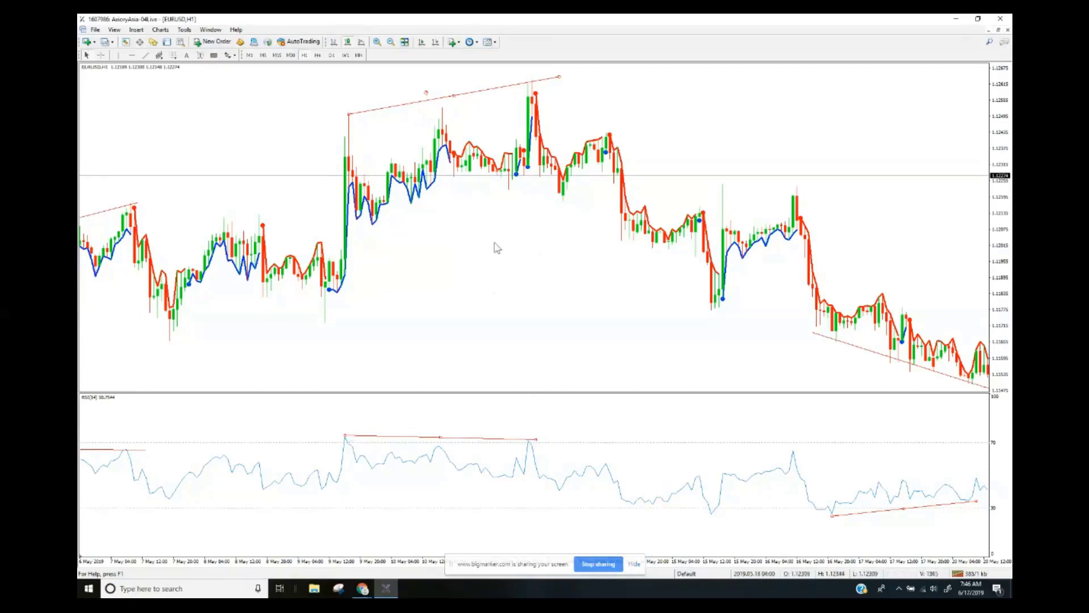
# Measure from the 13 May sell signal to the nearby high and check the decline after it
pyautogui.click(101, 55)
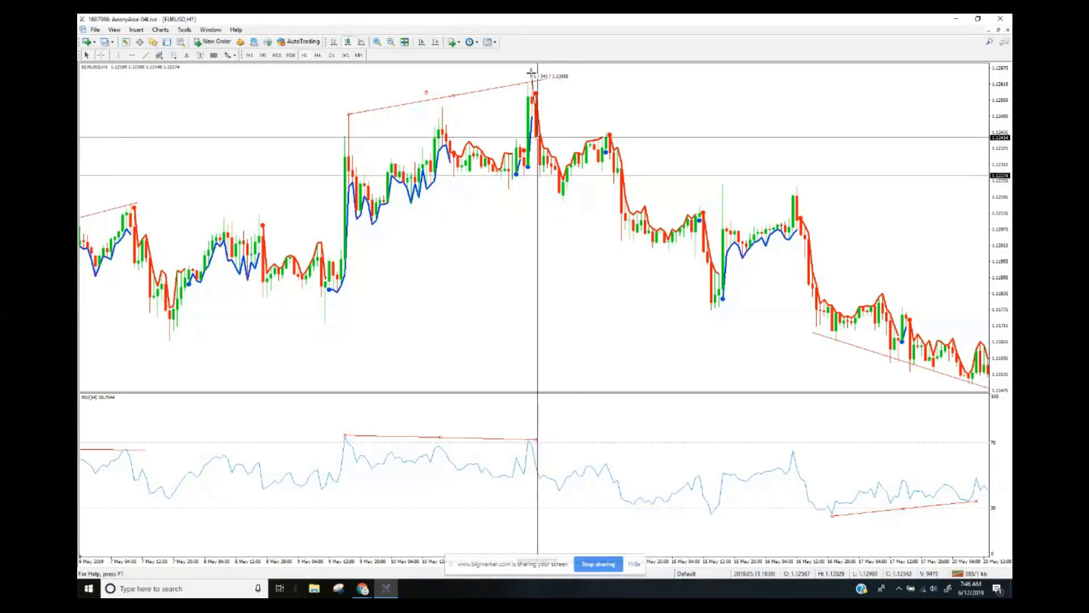
pyautogui.moveTo(531, 72); pyautogui.dragTo(625, 206)
# Draw a rising trendline under the early May lows, from about 1.1157 on 7 May to about 1.1188 on 13 May, and check its ray setting
pyautogui.moveTo(219, 309); pyautogui.dragTo(510, 295)
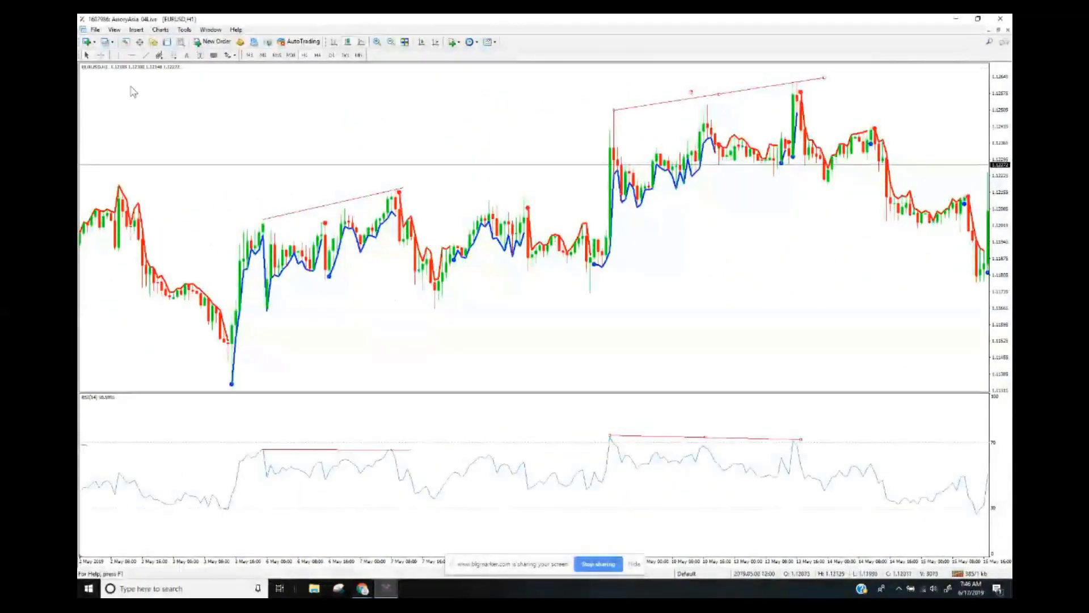
pyautogui.click(146, 55)
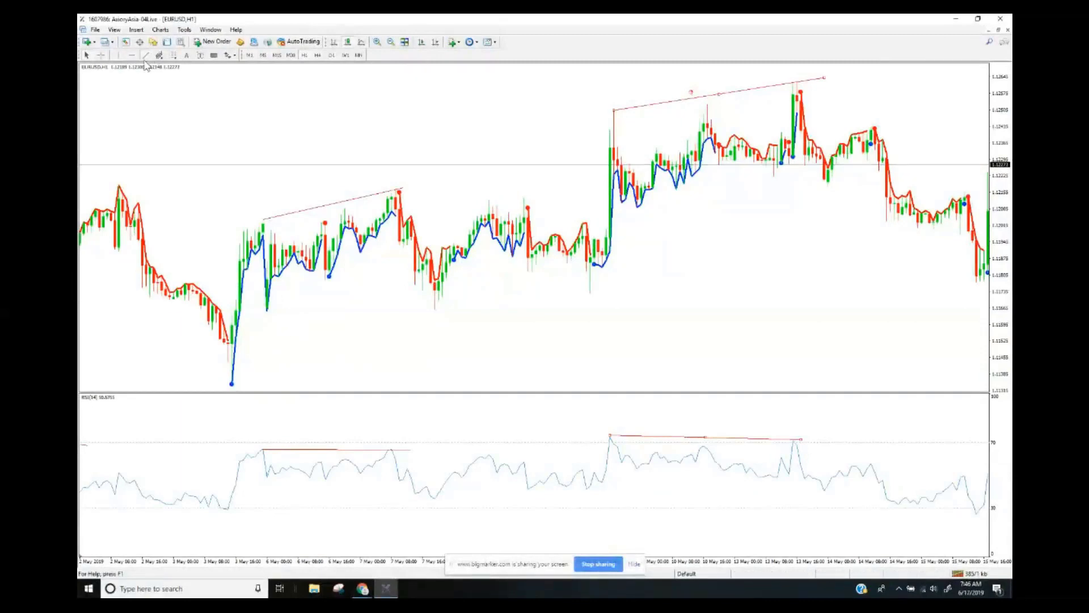
pyautogui.moveTo(388, 330); pyautogui.dragTo(742, 258)
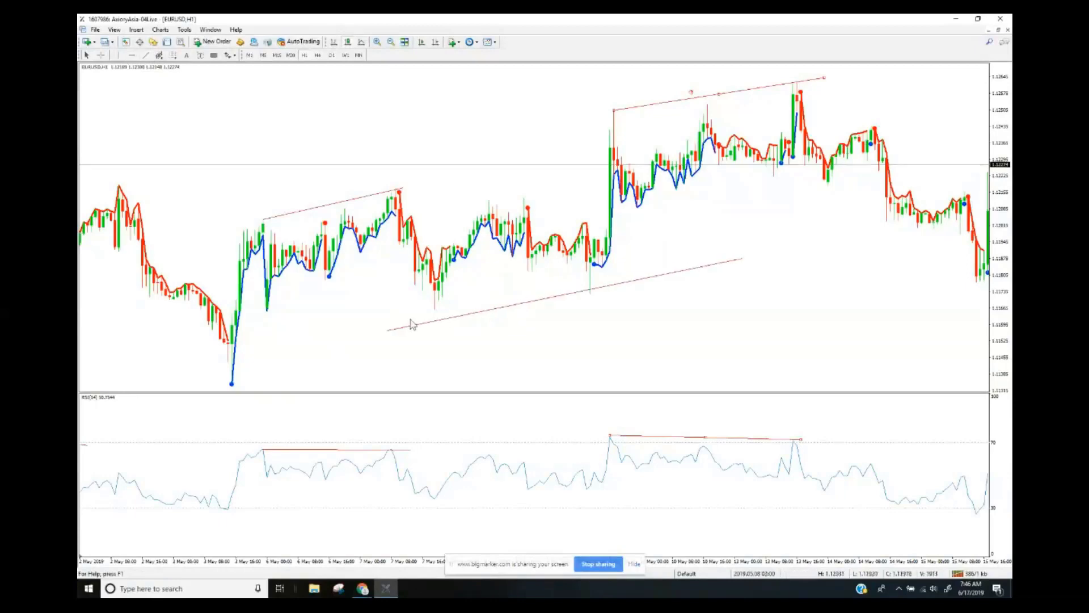
pyautogui.rightClick(656, 281)
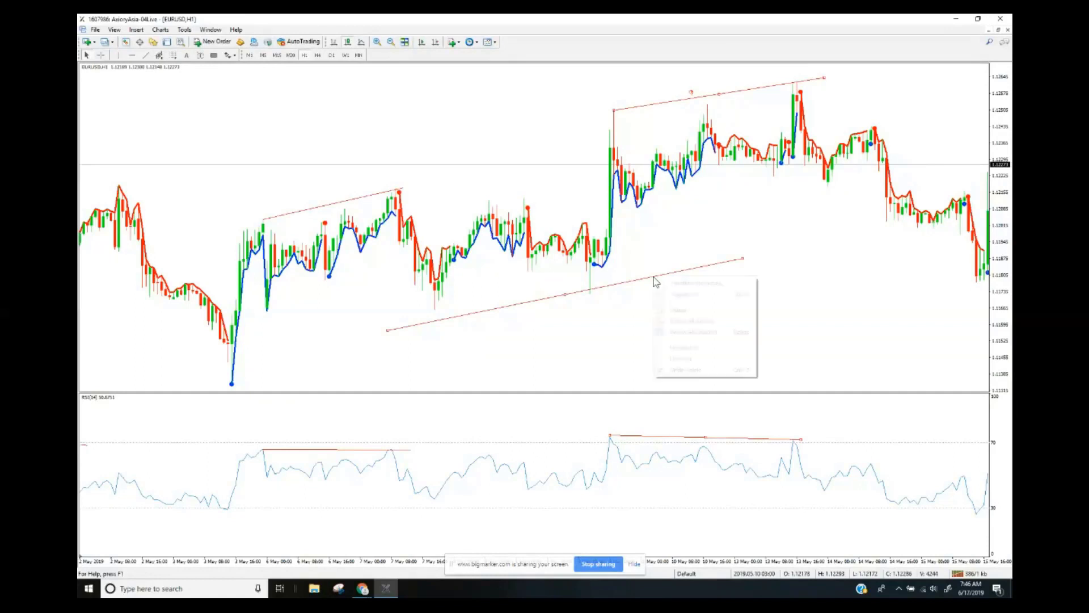
pyautogui.click(730, 284)
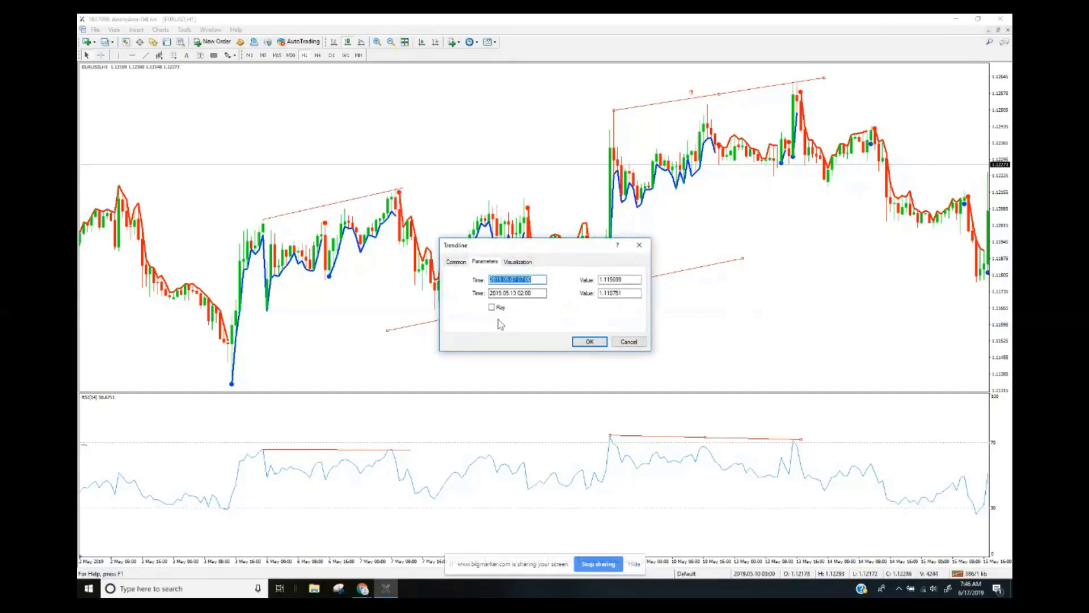
pyautogui.click(593, 342)
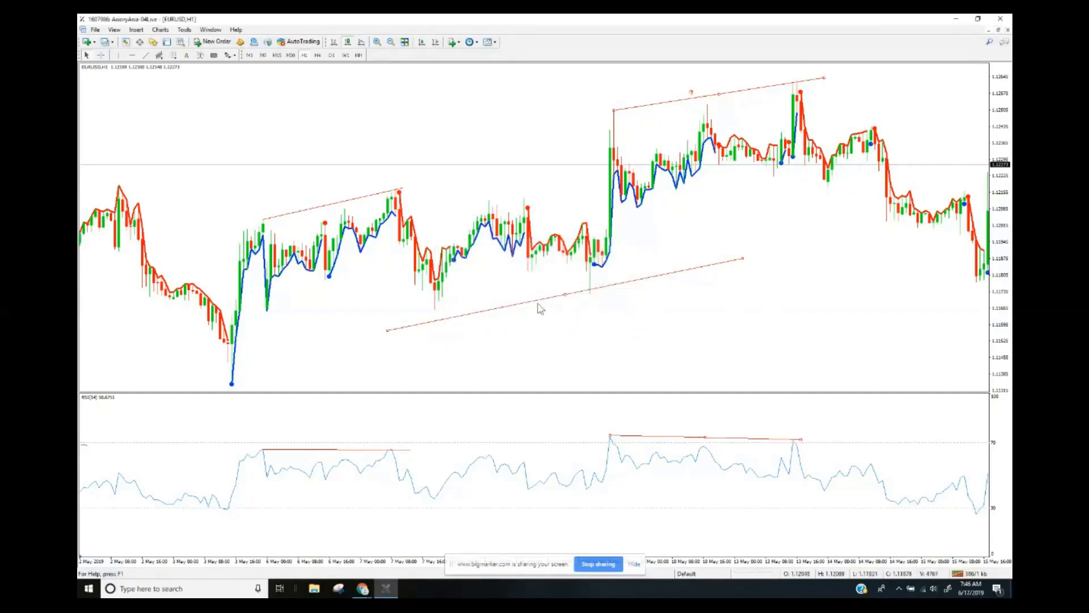